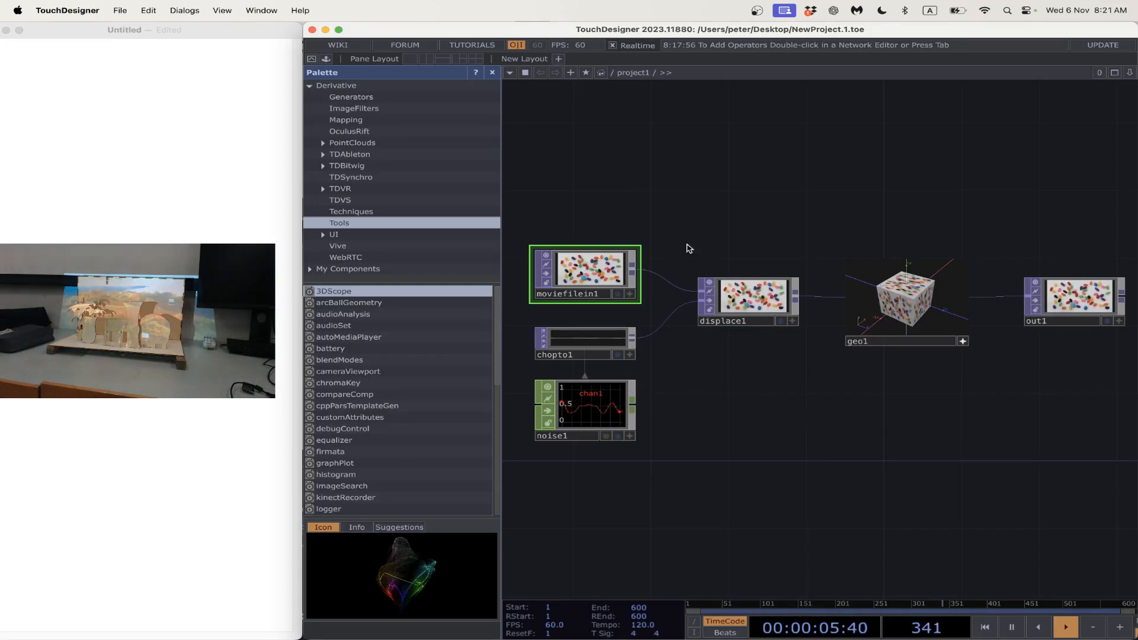
# - Start creating a project folder and set its location to HKBU_Teaching/3D_Fundamentals/TouchDesigner
pyautogui.click(119, 9)
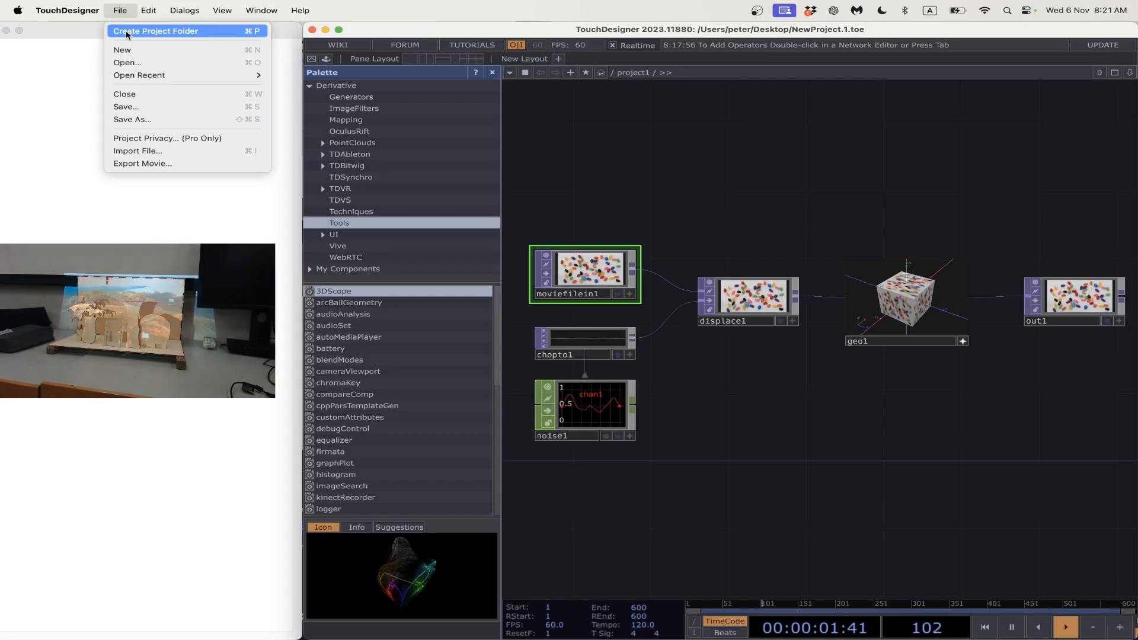
pyautogui.click(126, 32)
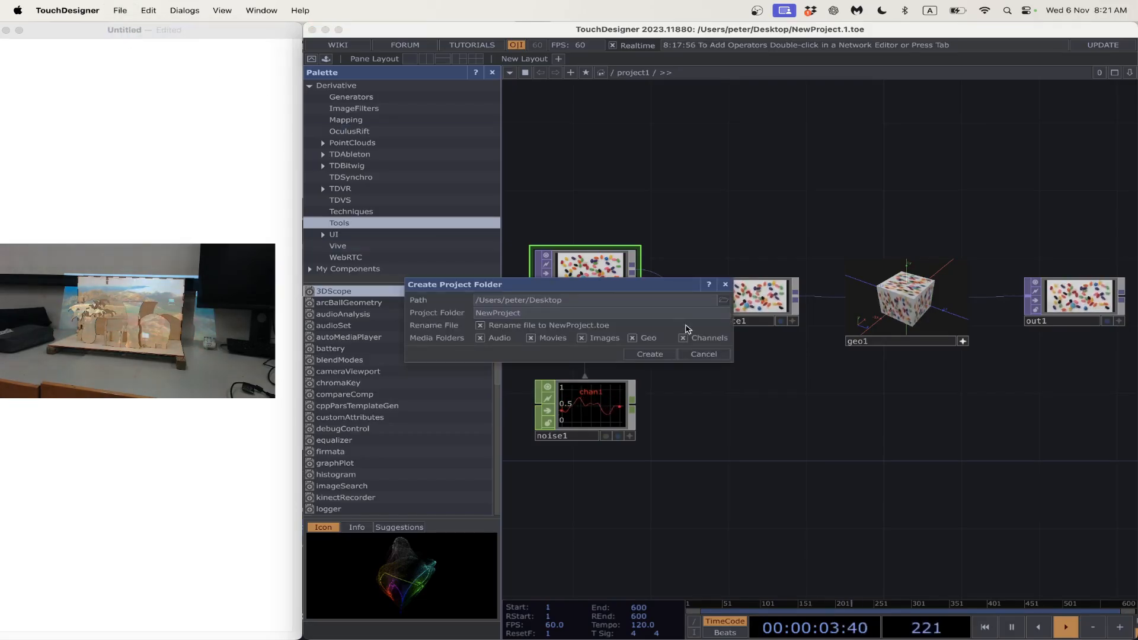
pyautogui.click(721, 302)
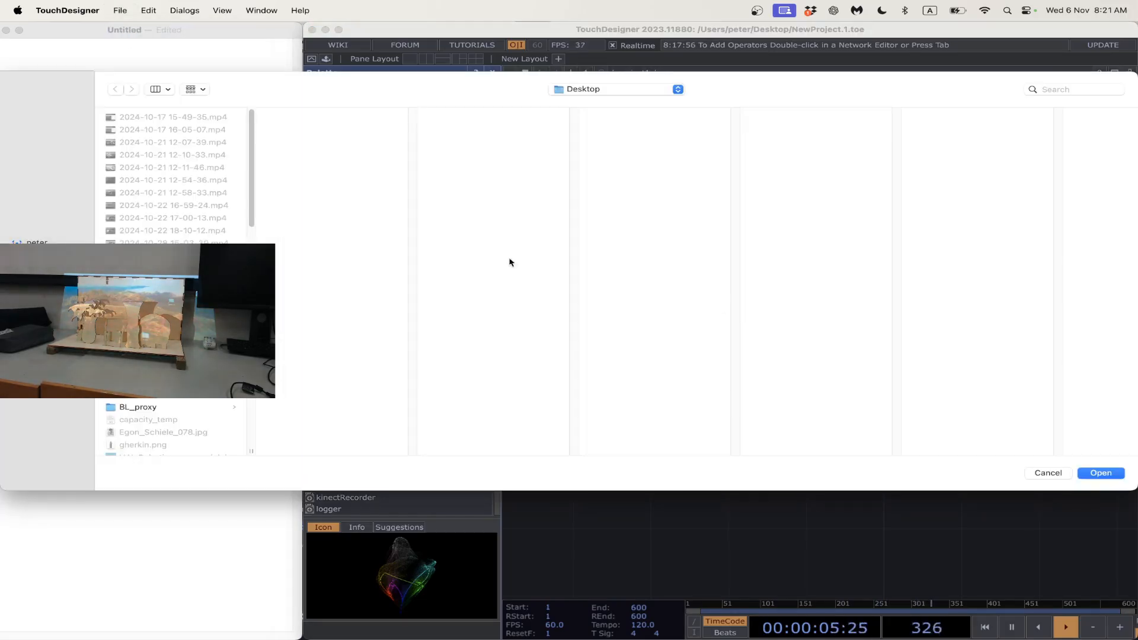
pyautogui.click(37, 259)
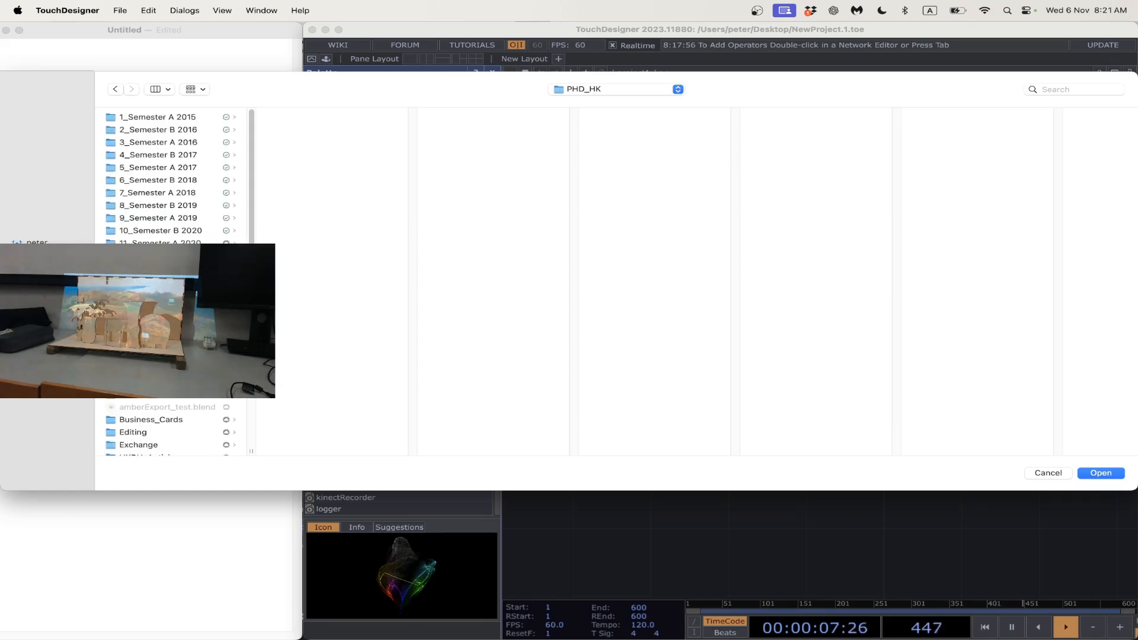
pyautogui.click(160, 343)
pyautogui.click(325, 156)
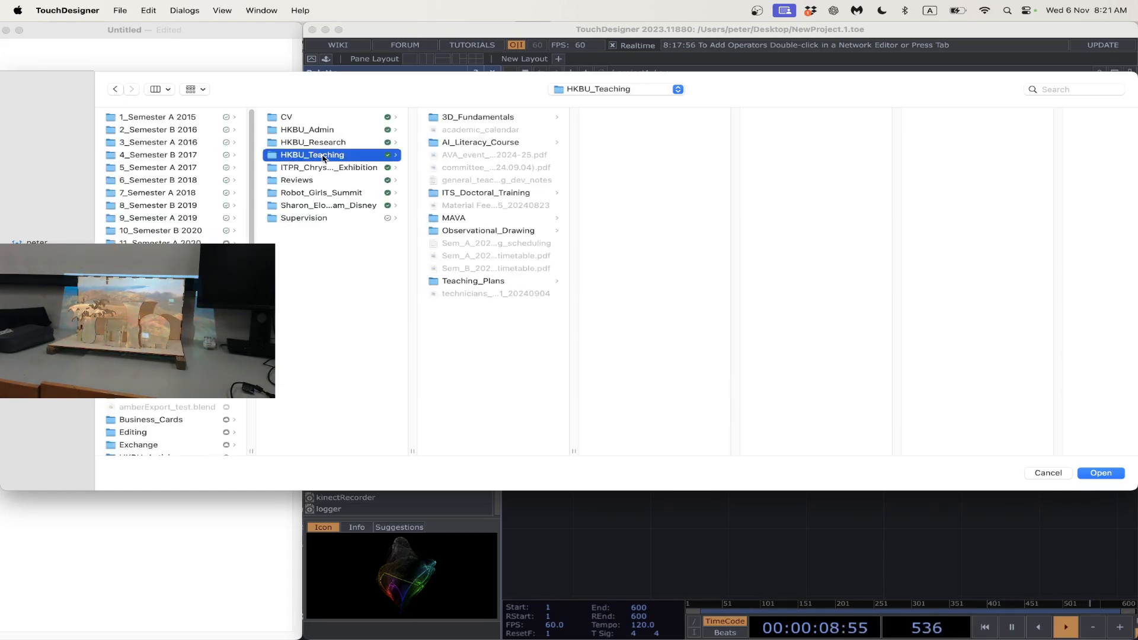
pyautogui.click(446, 120)
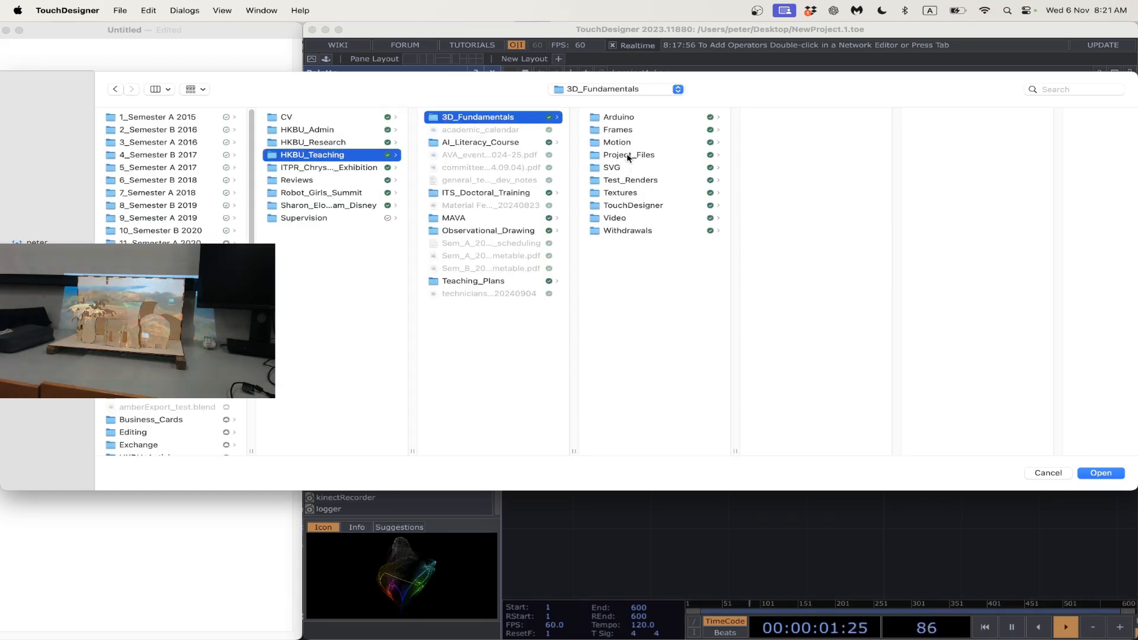
pyautogui.click(610, 205)
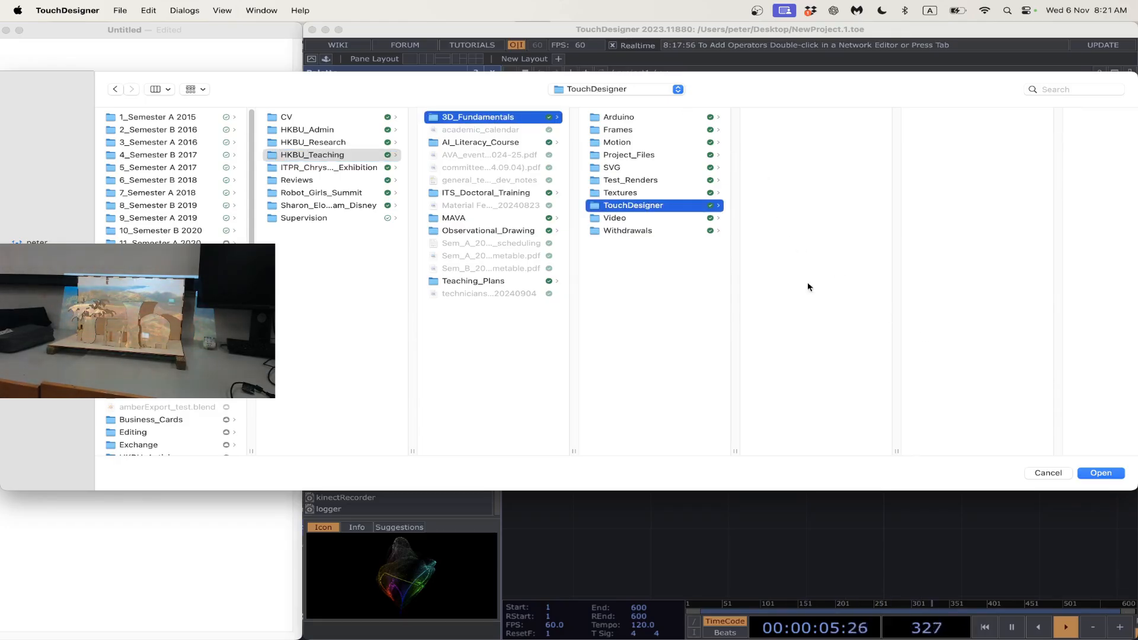
pyautogui.click(1101, 473)
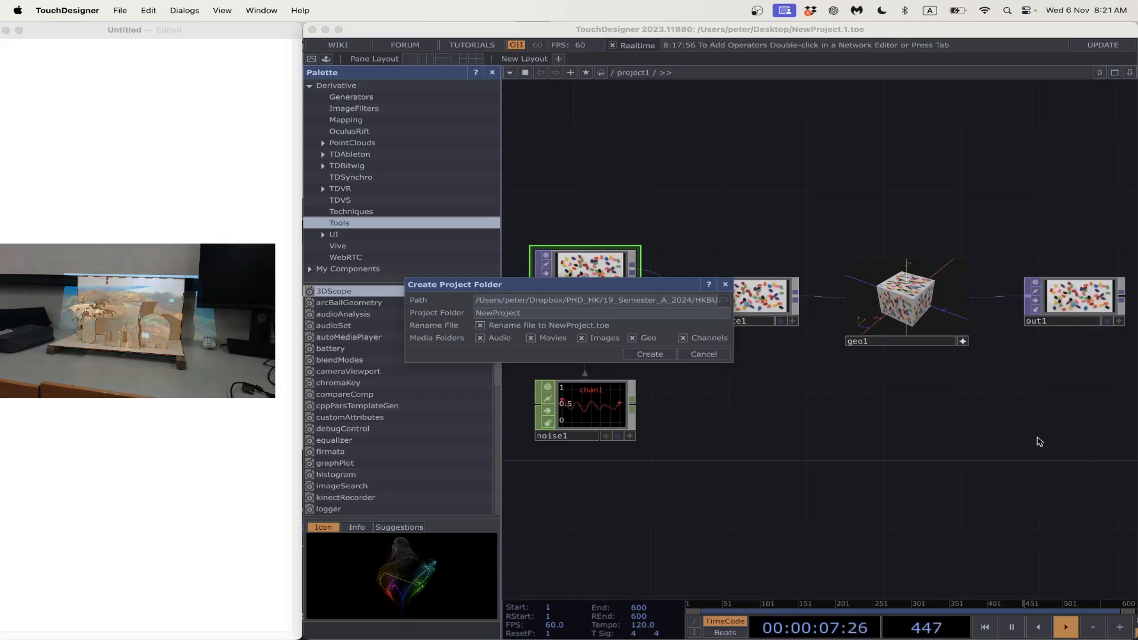
# - Name the project folder Projection_Mapping_2, create it, and save the project file inside under the same name
pyautogui.write('P')
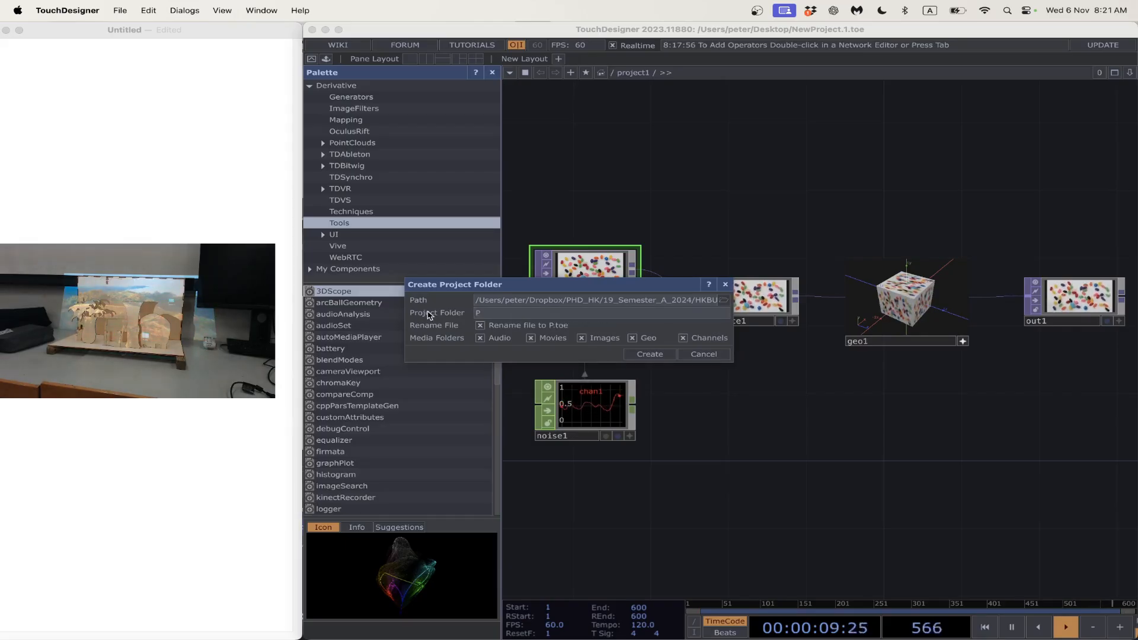
pyautogui.write('rojection_Mapping_2')
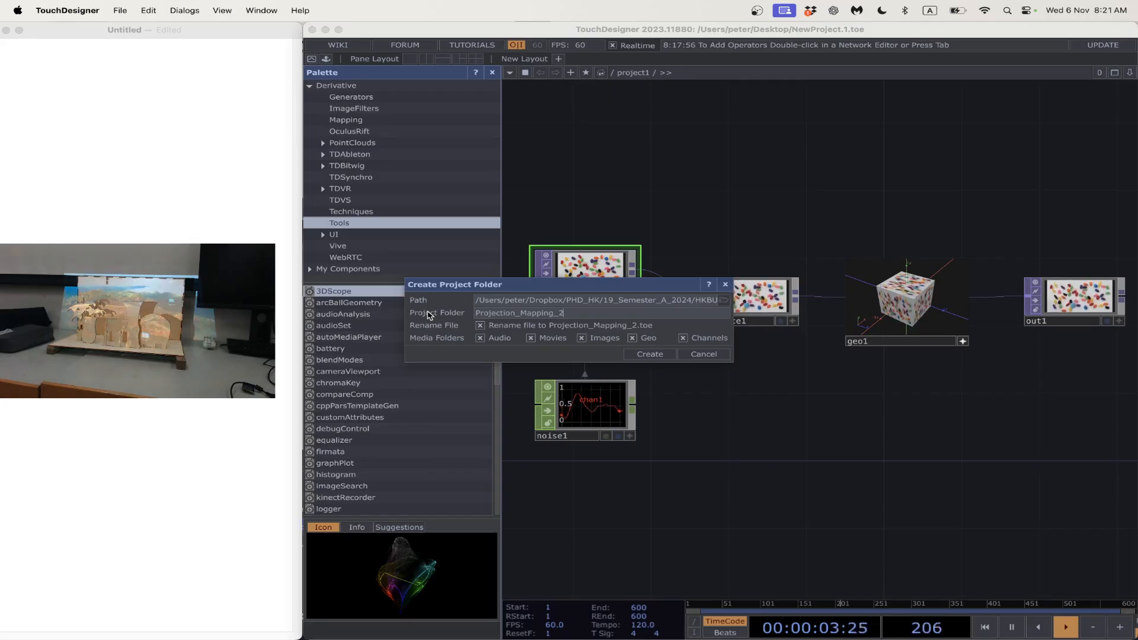
pyautogui.click(650, 354)
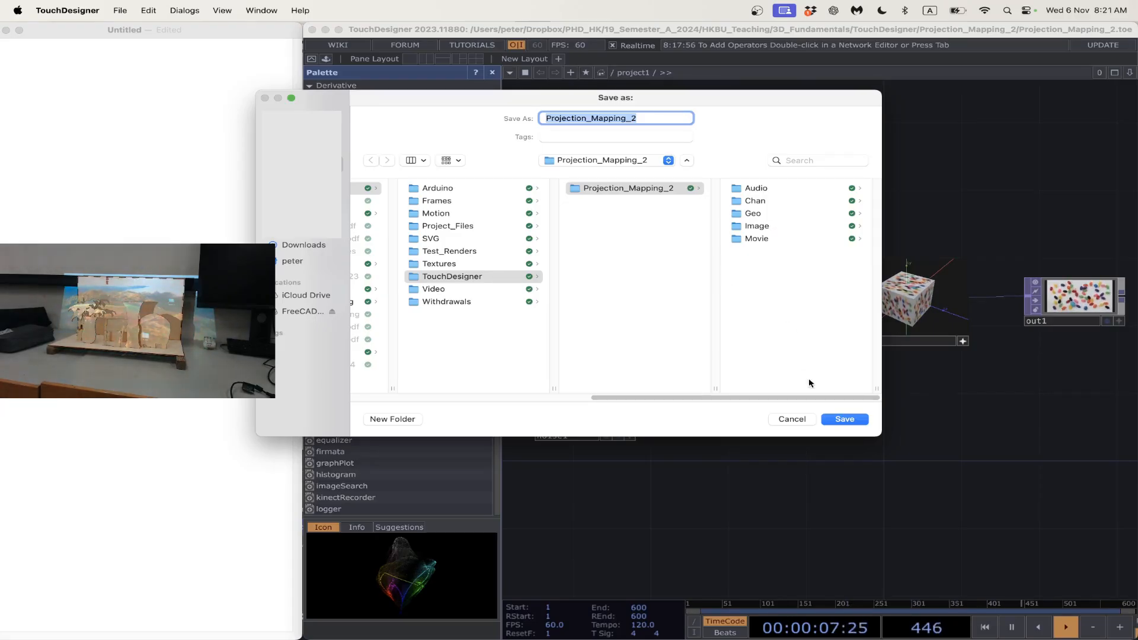
pyautogui.click(844, 419)
# - Switch to Finder, move the Projection_Mapping_2 window higher on the screen, and close the Desktop window
pyautogui.press('super+Tab')
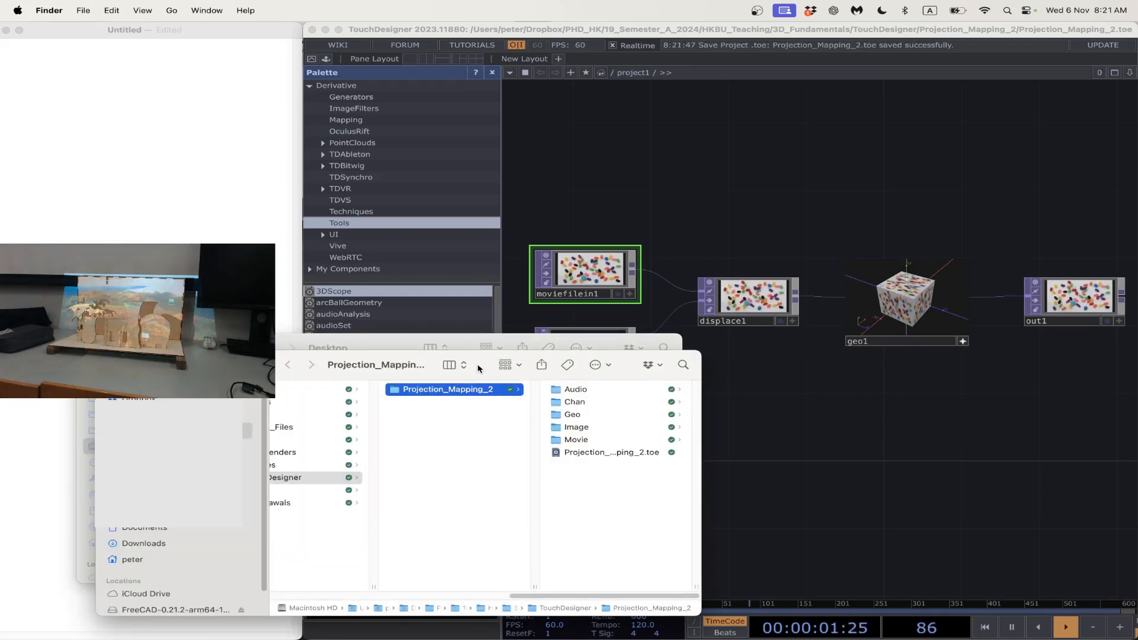
pyautogui.moveTo(478, 368); pyautogui.dragTo(464, 77)
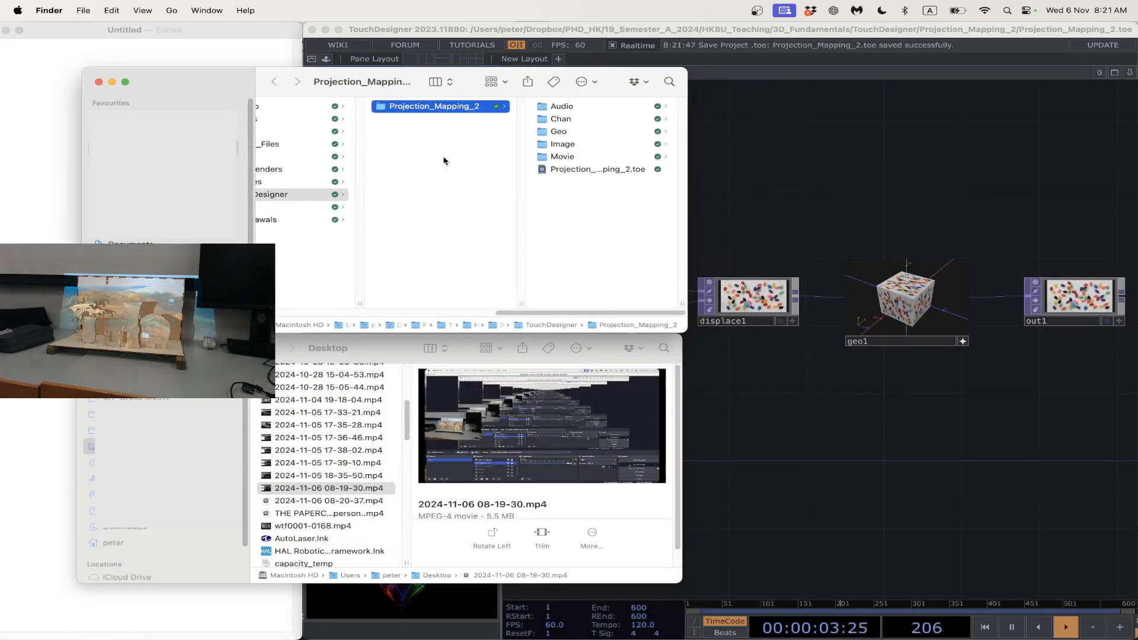
pyautogui.click(381, 348)
pyautogui.press('super+w')
# - Browse to the Image folder inside Project_Files/TouchDesigner/Projection_Mapping
pyautogui.hscroll(-2, 341, 241)
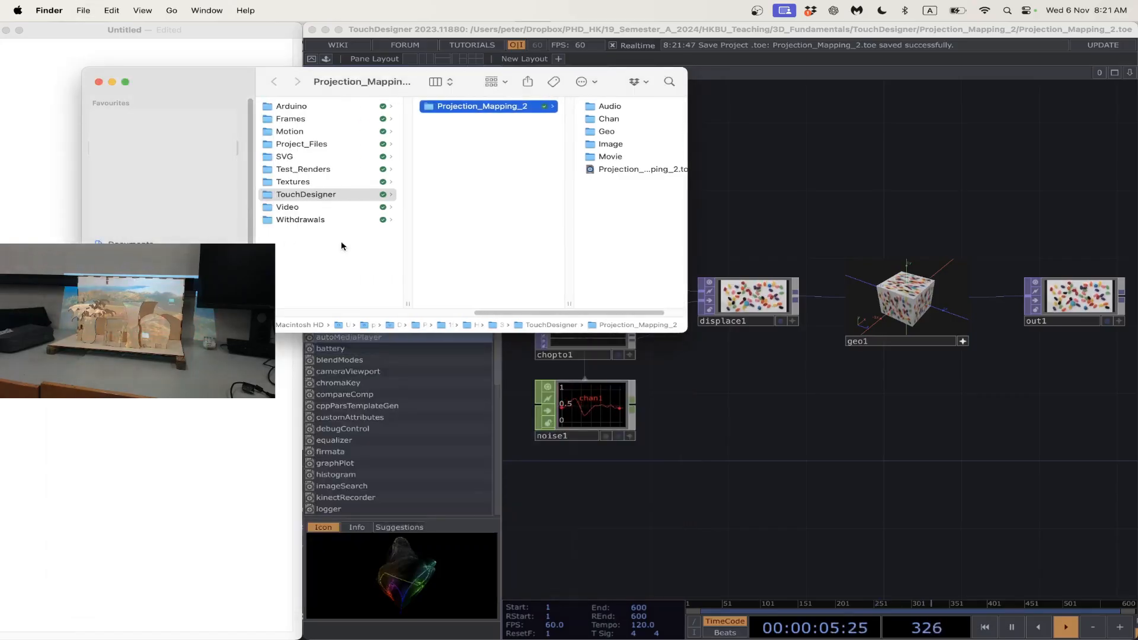
pyautogui.hscroll(-3, 341, 245)
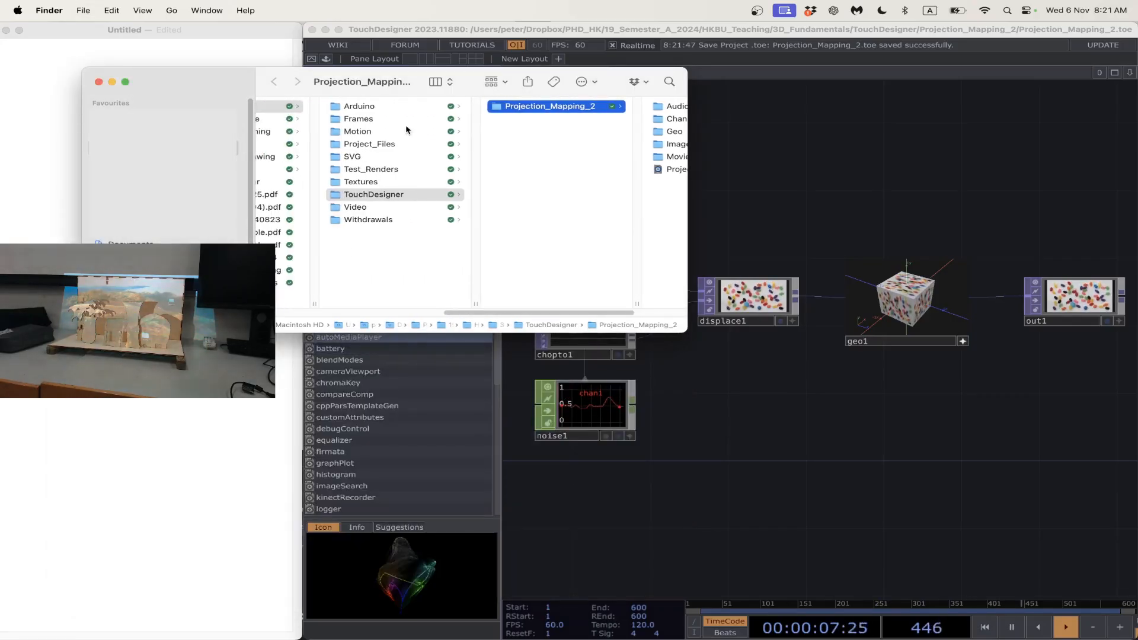
pyautogui.click(368, 144)
pyautogui.click(503, 118)
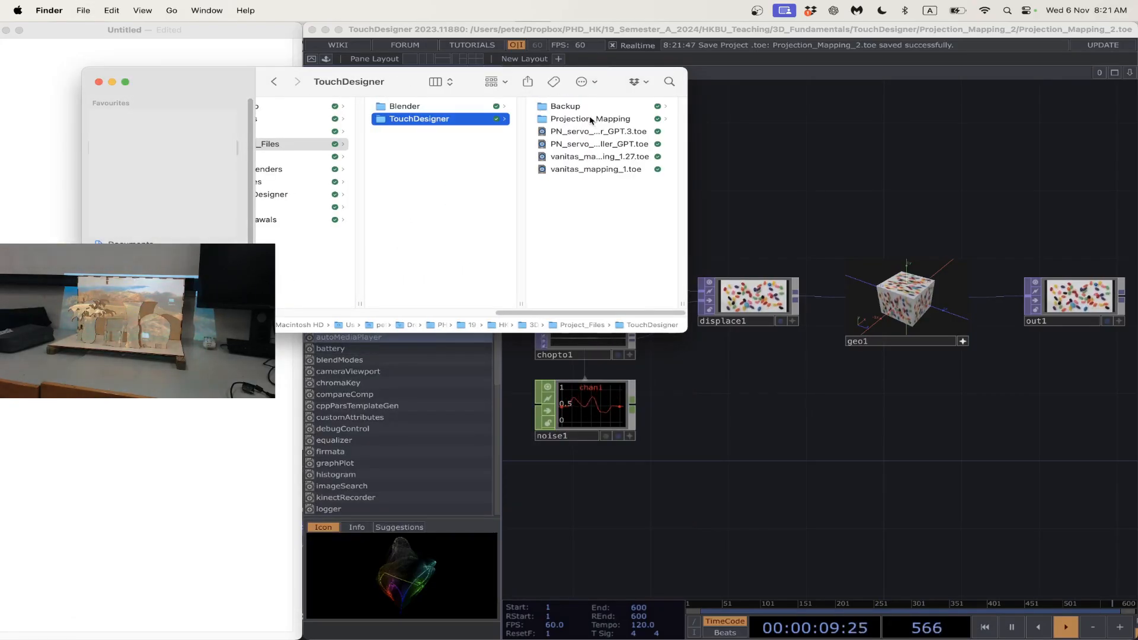
pyautogui.click(587, 119)
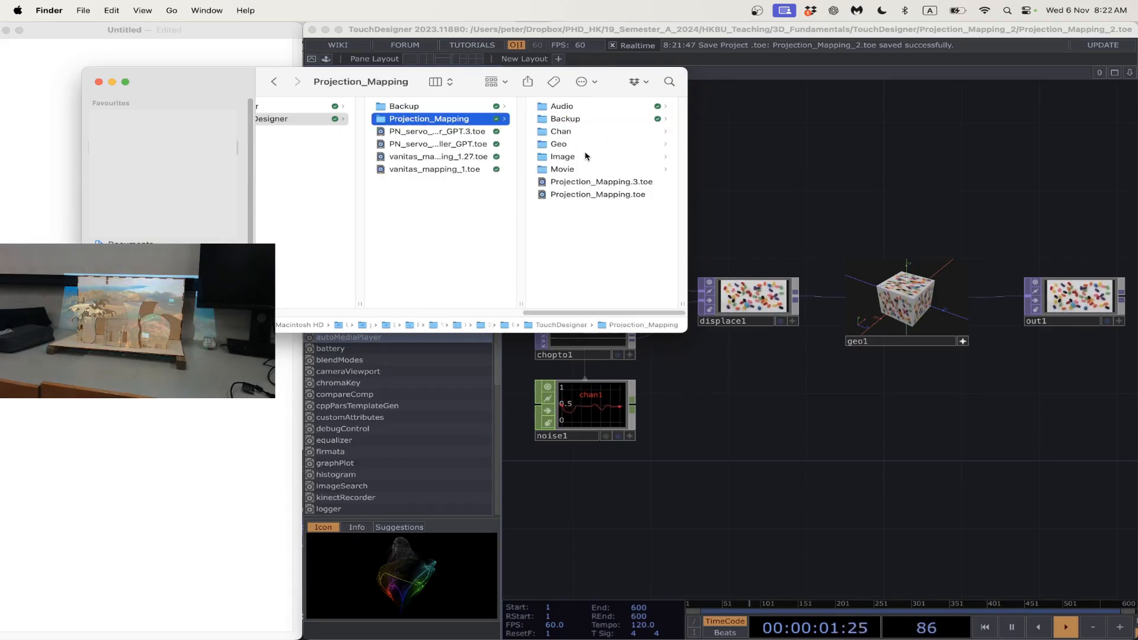
pyautogui.click(574, 158)
pyautogui.press('Right')
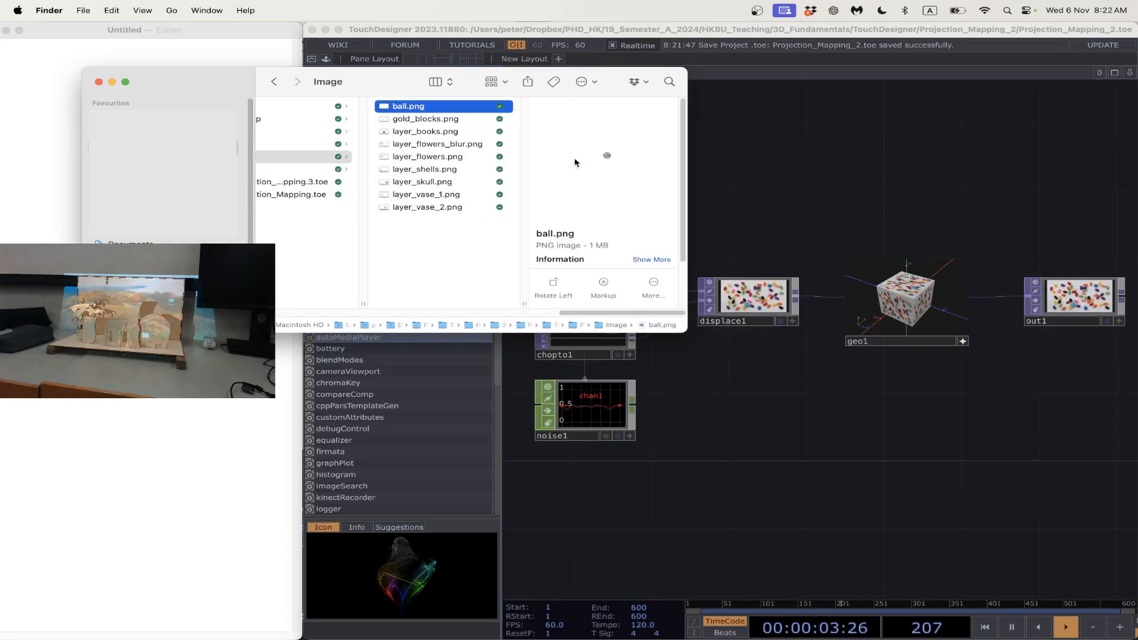
# - Preview the layer images in the Image folder, including the flowers, shells, skull and vases, at large size
pyautogui.press('Down')
pyautogui.press('Down')
pyautogui.press('space')
pyautogui.press('Down')
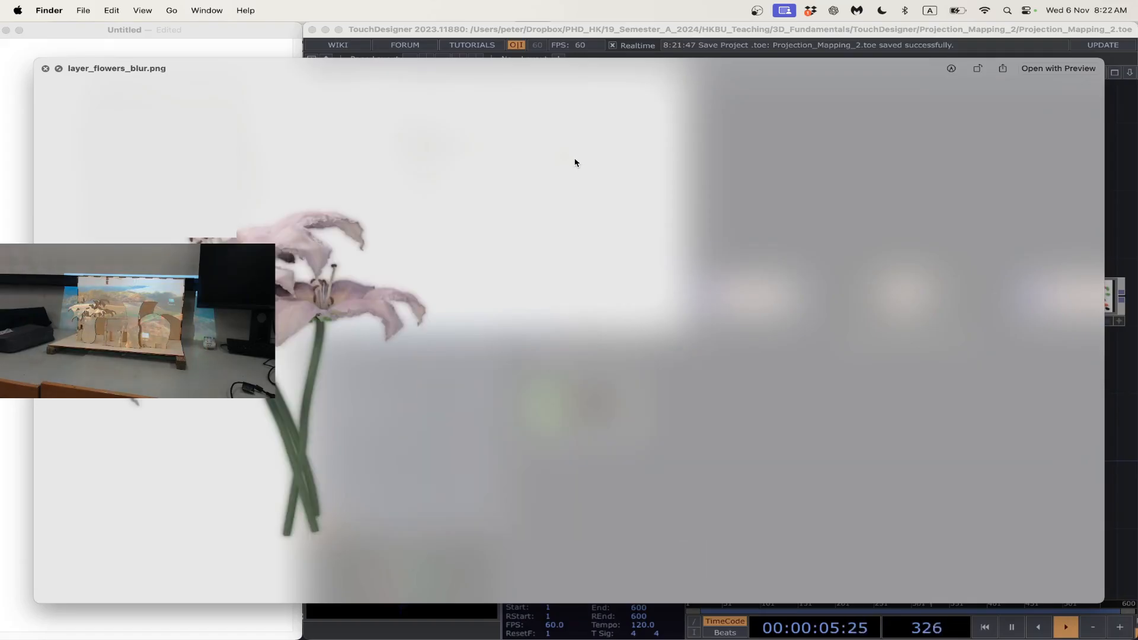
pyautogui.press('Down')
pyautogui.press('Down')
pyautogui.press('Down')
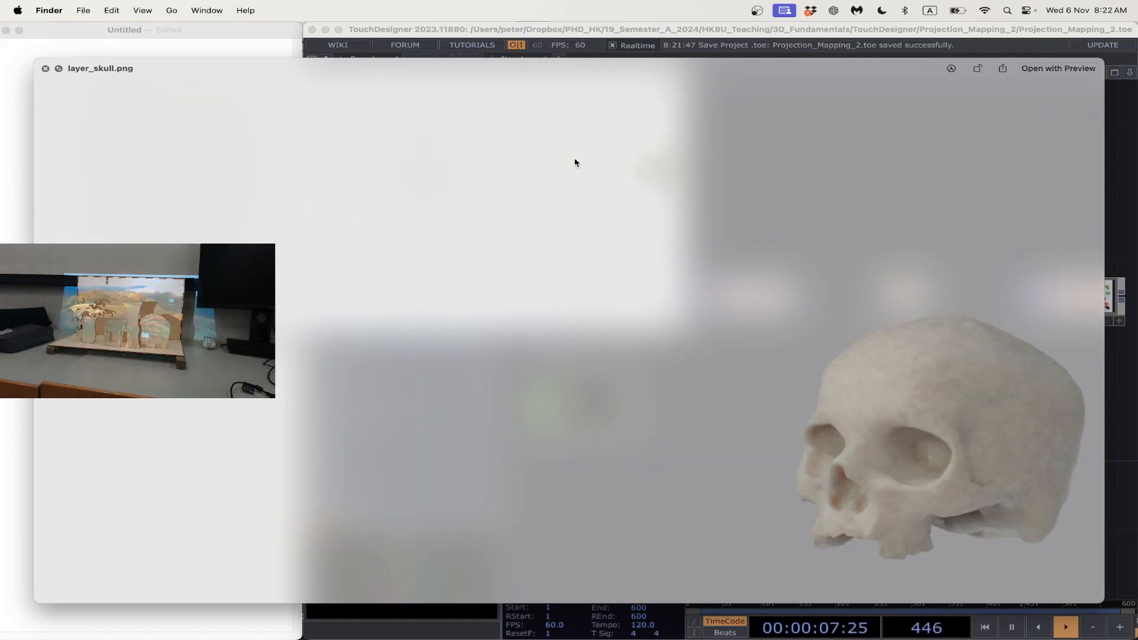
pyautogui.press('Down')
pyautogui.press('Down')
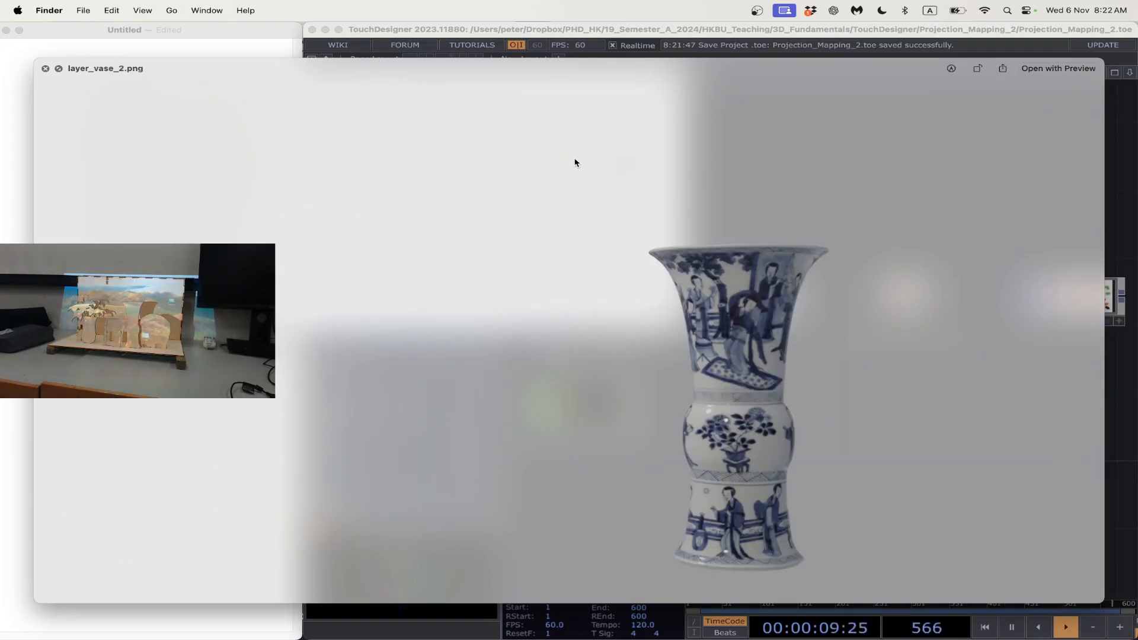
pyautogui.press('Up')
pyautogui.press('Up')
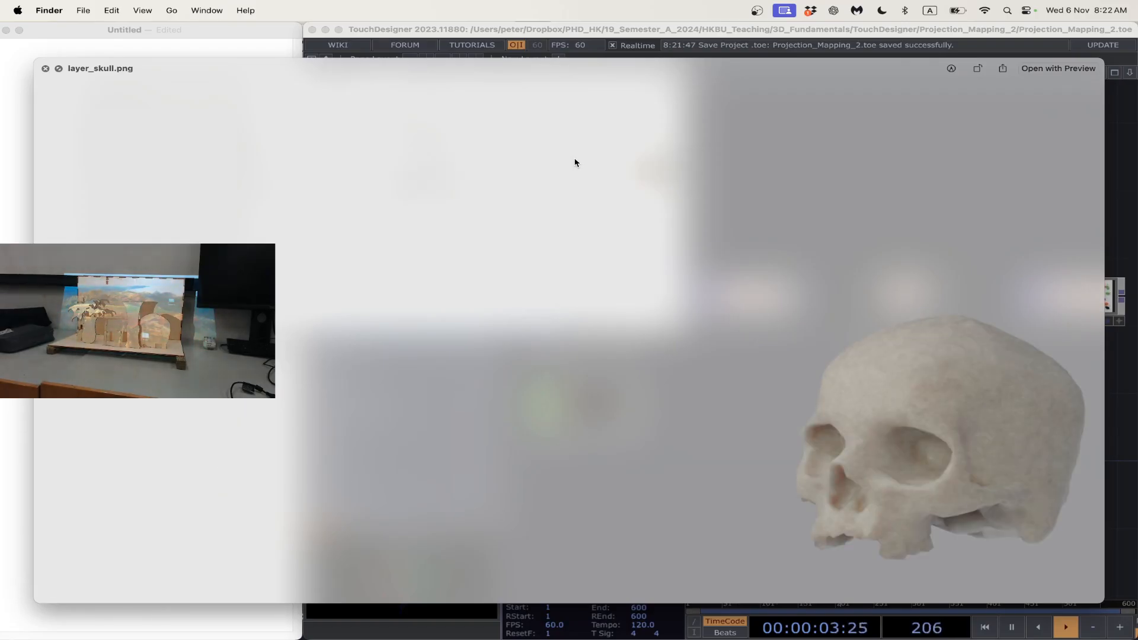
pyautogui.press('Up')
pyautogui.press('Up')
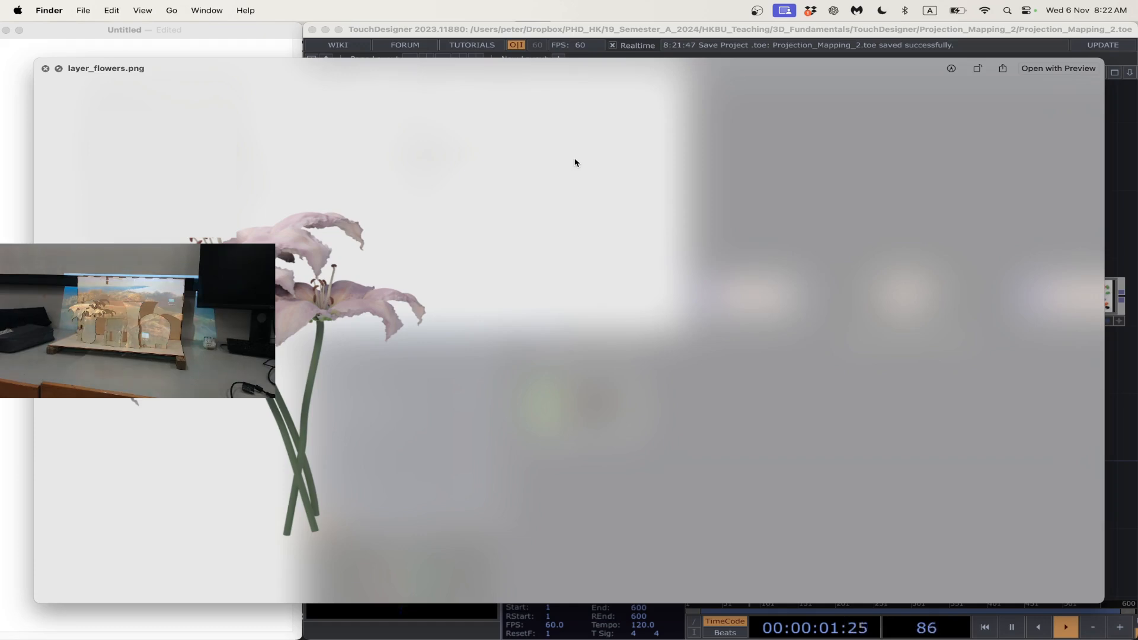
pyautogui.press('space')
# - Copy all the PNG images from Projection_Mapping's Image folder into the Image folder of TouchDesigner/Projection_Mapping_2
pyautogui.moveTo(420, 243); pyautogui.dragTo(421, 106)
pyautogui.hscroll(-10, 412, 190)
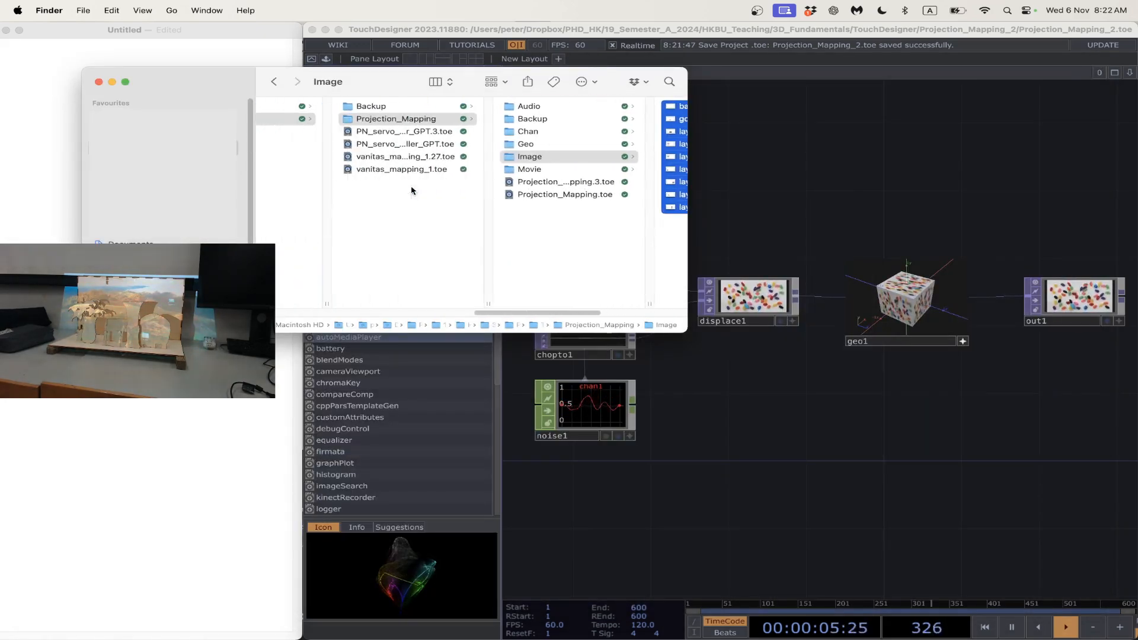
pyautogui.hscroll(-5, 412, 190)
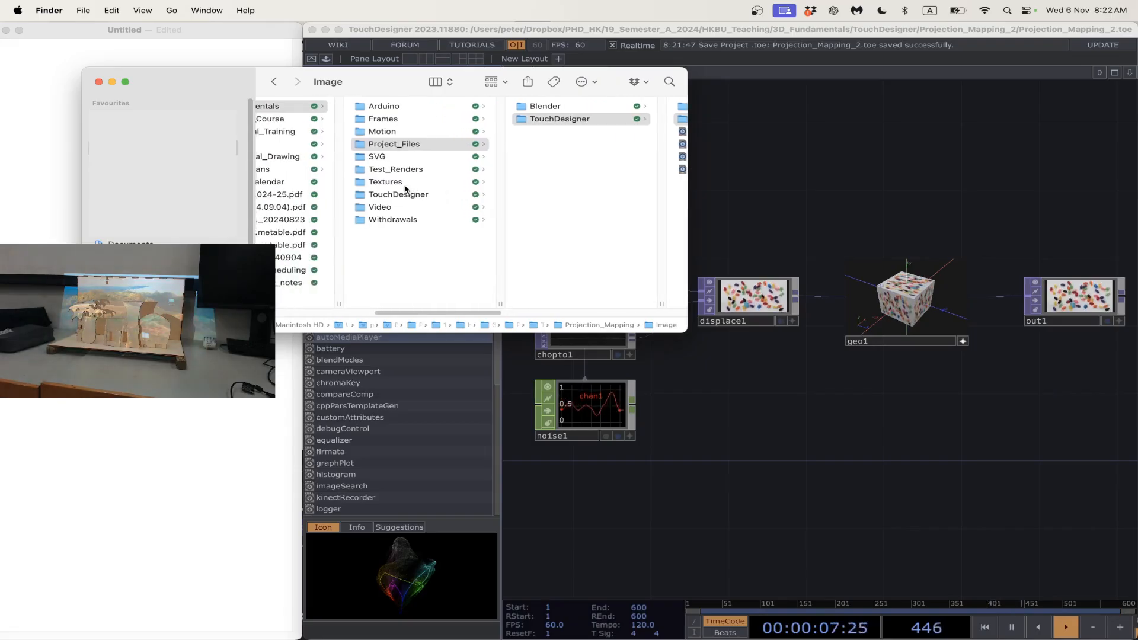
pyautogui.click(397, 194)
pyautogui.click(547, 108)
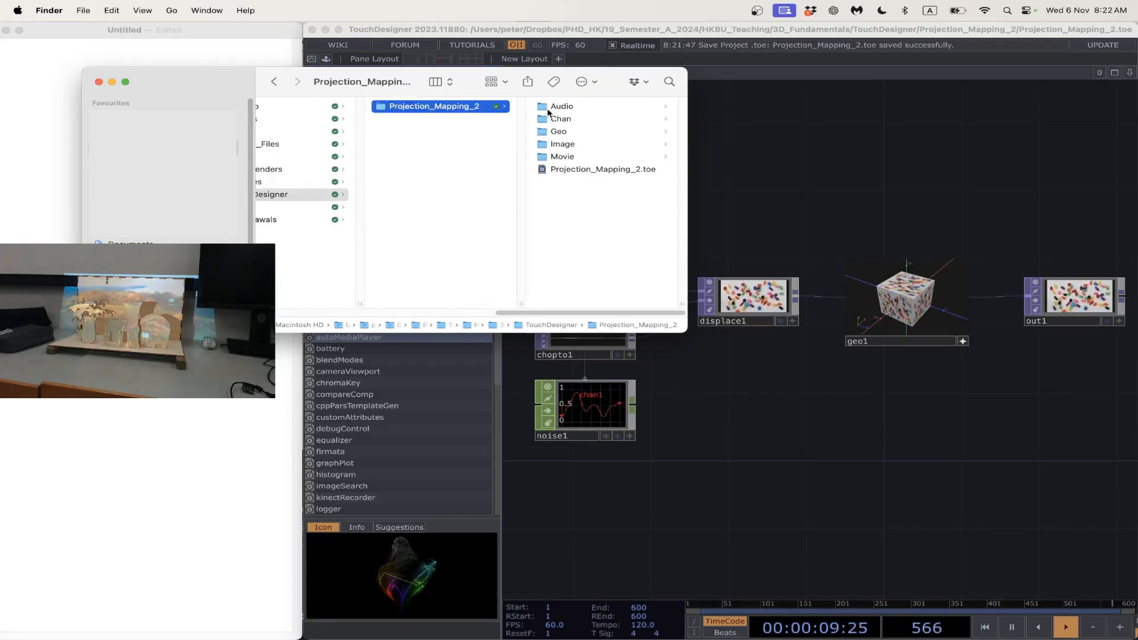
pyautogui.click(560, 147)
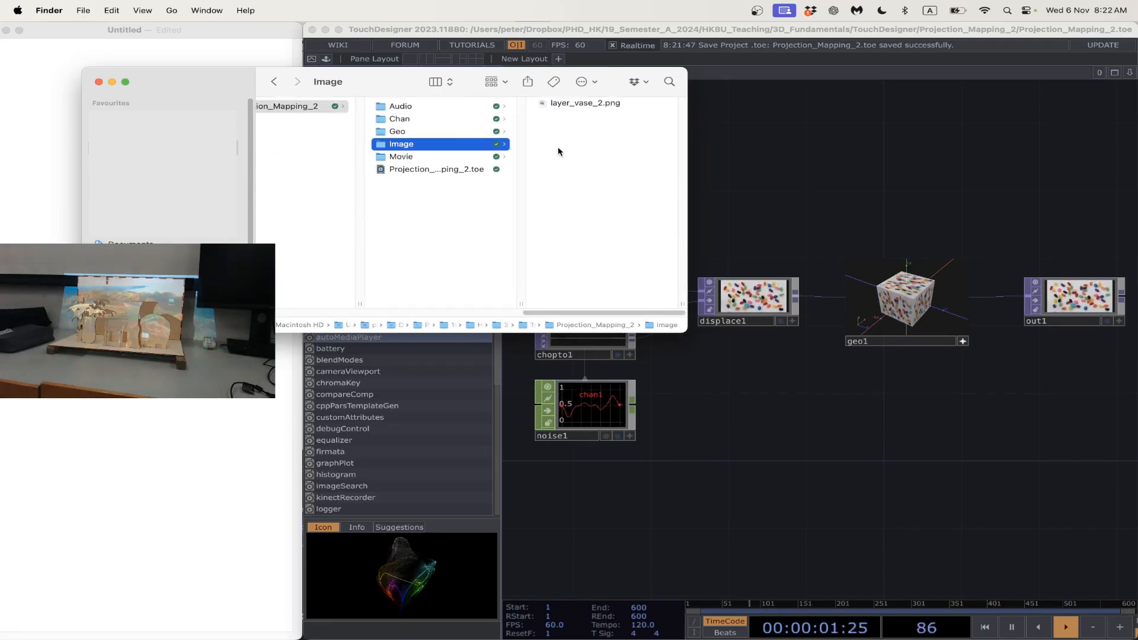
# - Cover the Finder window with the blank TextEdit document and return to TouchDesigner
pyautogui.click(702, 421)
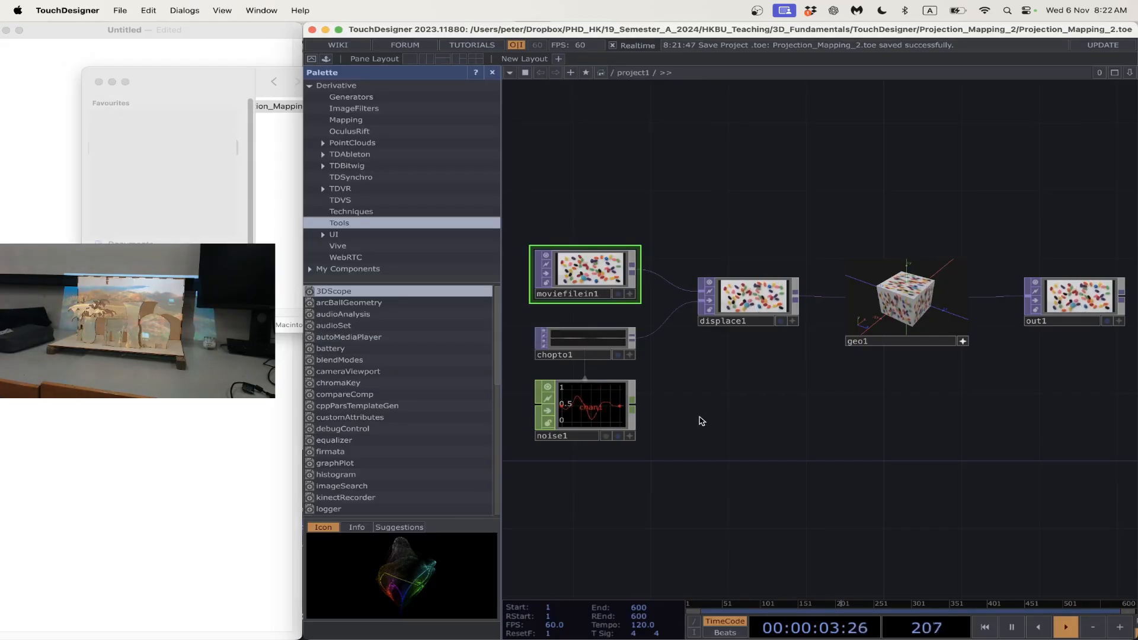
pyautogui.click(224, 55)
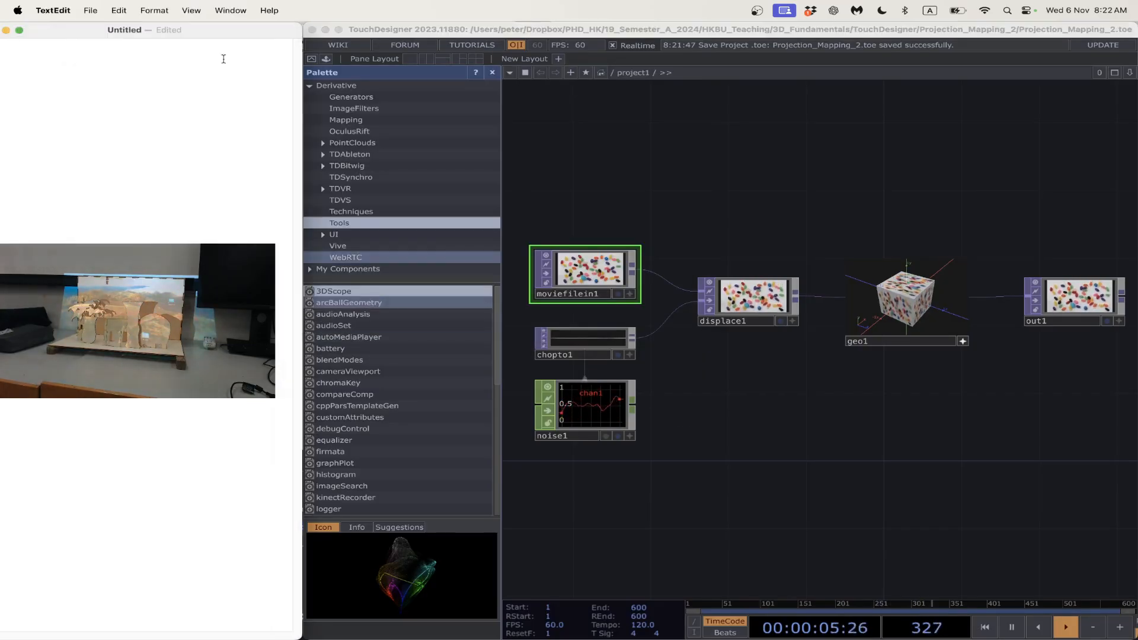
pyautogui.click(689, 201)
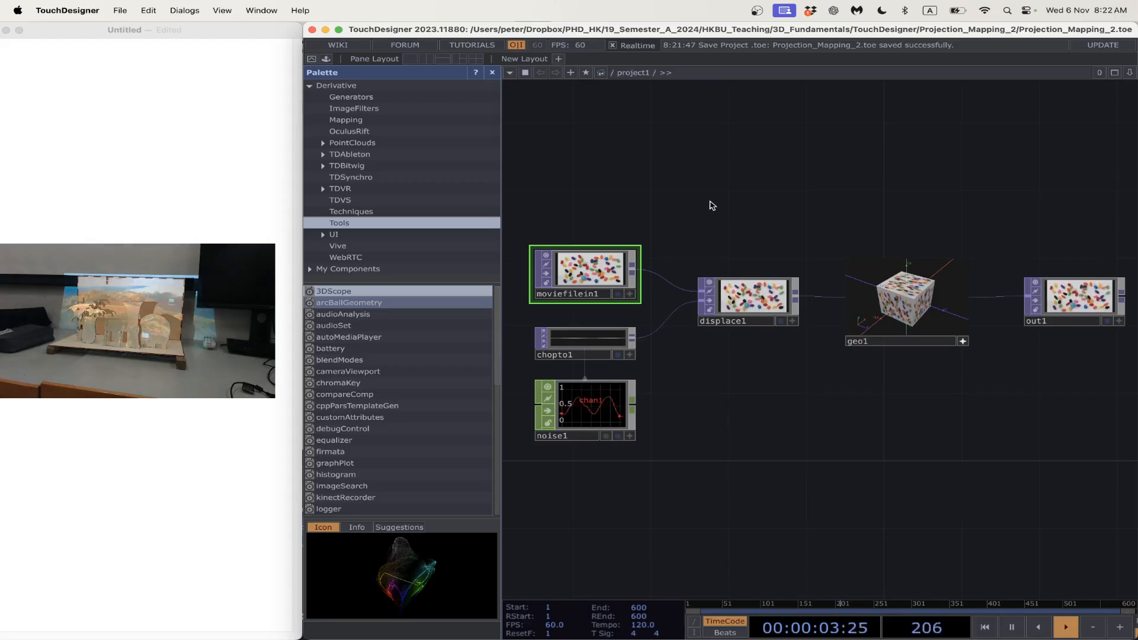
# - Delete all the default operators from the project1 network
pyautogui.scroll(-1, 711, 205)
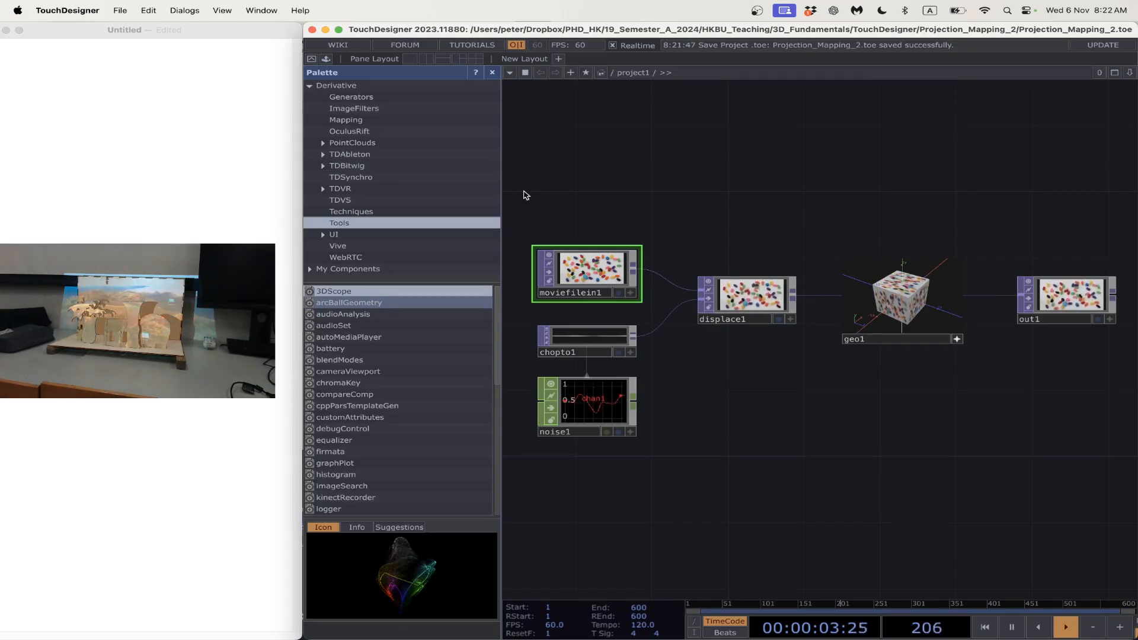
pyautogui.moveTo(524, 192); pyautogui.dragTo(713, 177)
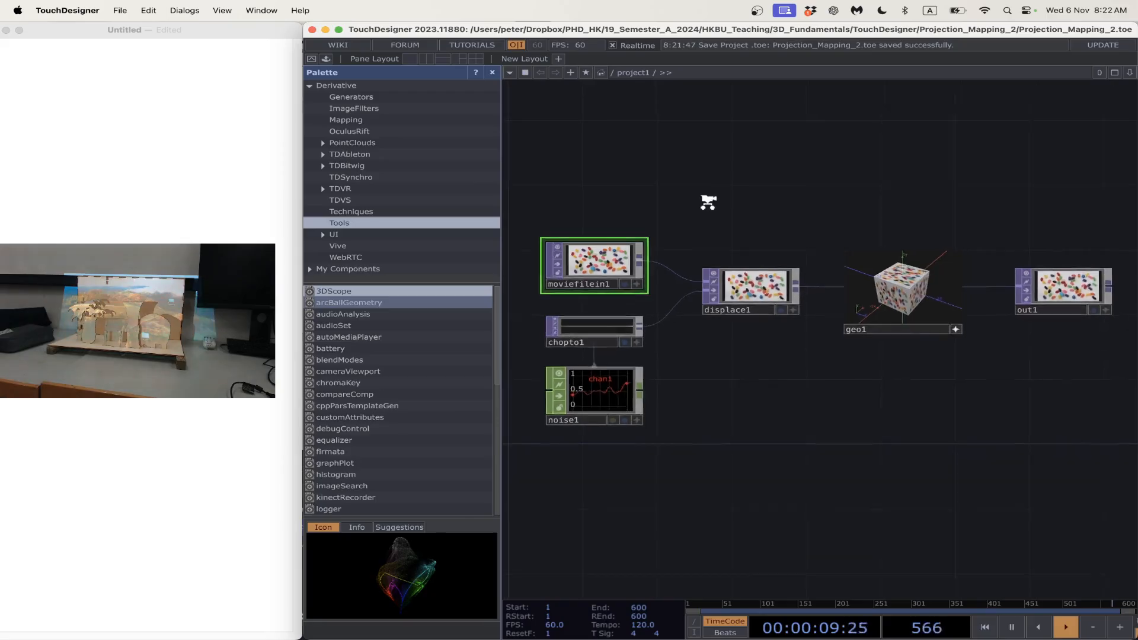
pyautogui.scroll(-4, 709, 201)
pyautogui.scroll(2, 709, 201)
pyautogui.scroll(-1, 708, 202)
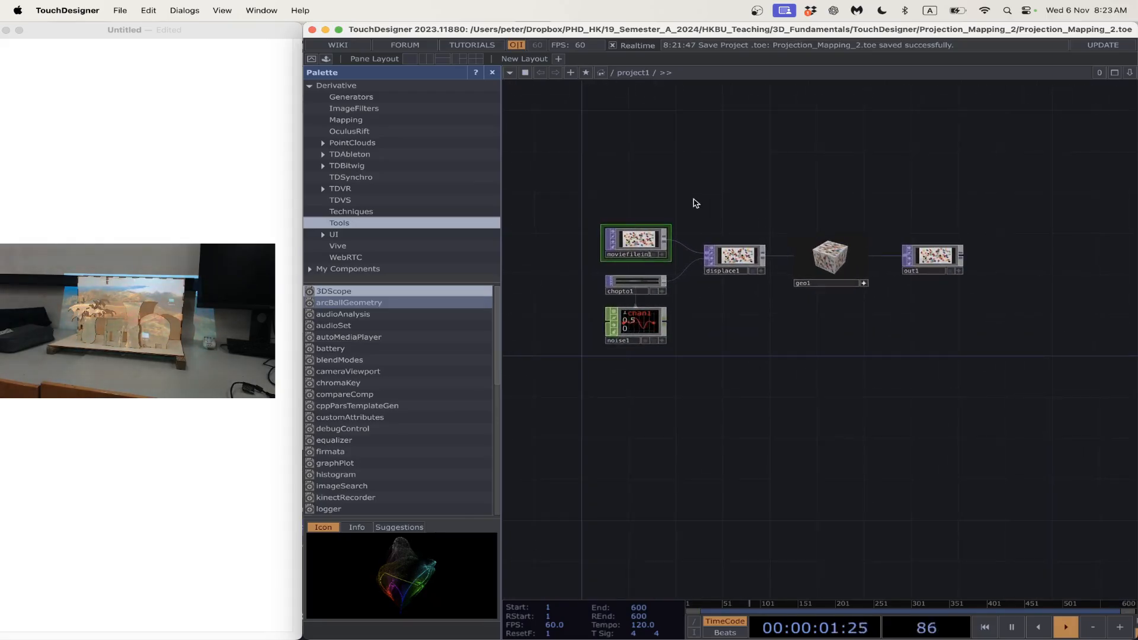
pyautogui.scroll(1, 695, 202)
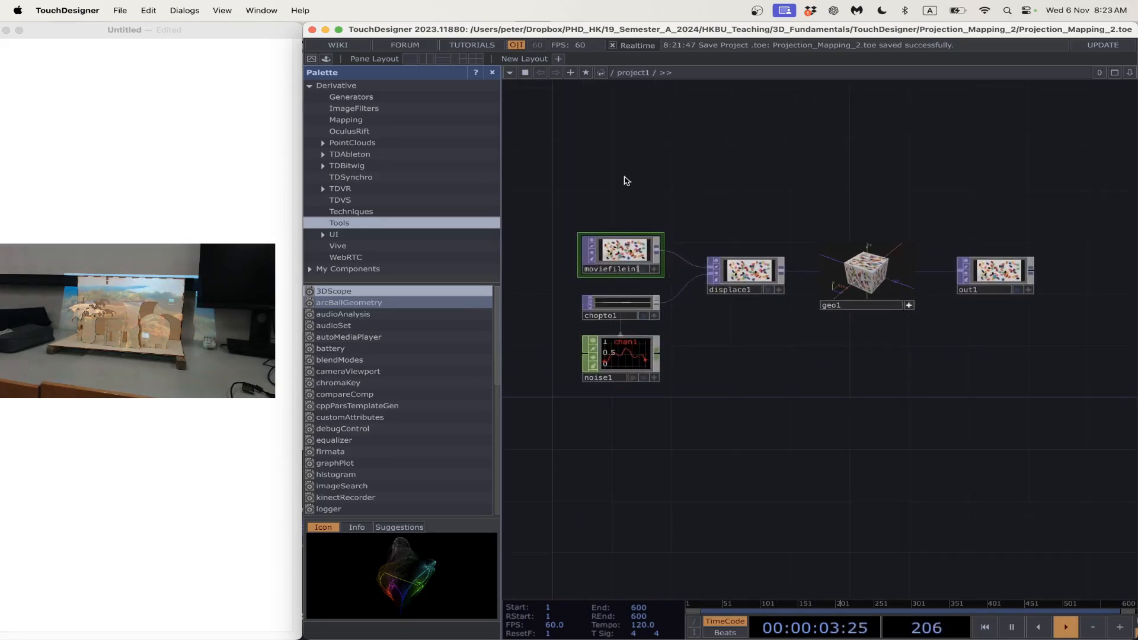
pyautogui.moveTo(540, 169); pyautogui.dragTo(1052, 409)
pyautogui.press('Delete')
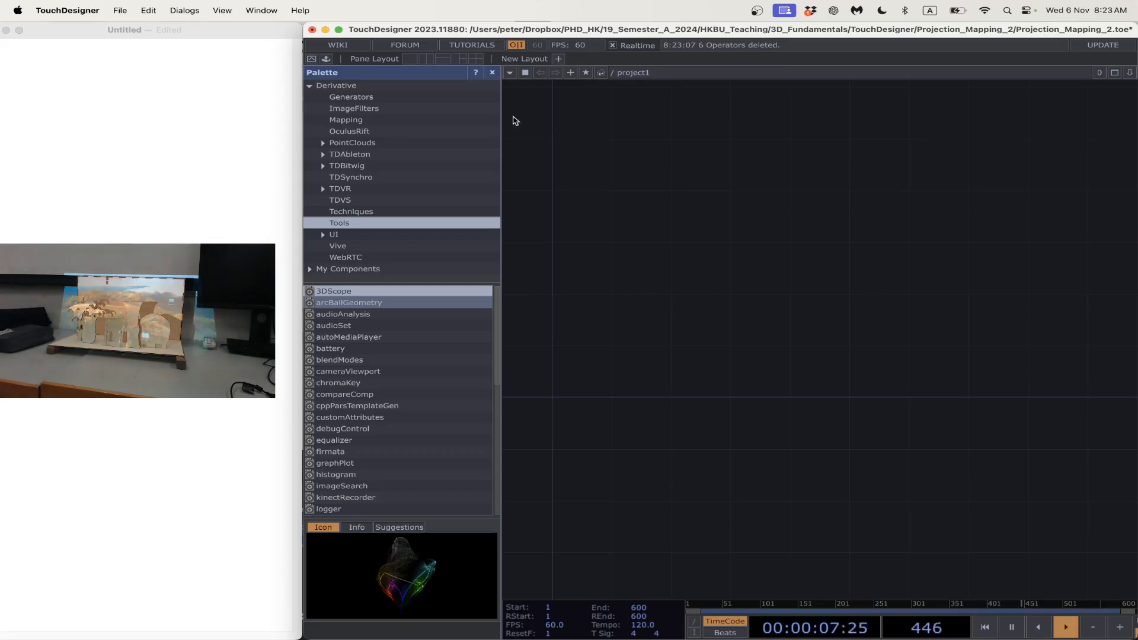
# - Browse the palette's component categories and add the kantanMapper component from Mapping to the project1 network
pyautogui.click(425, 121)
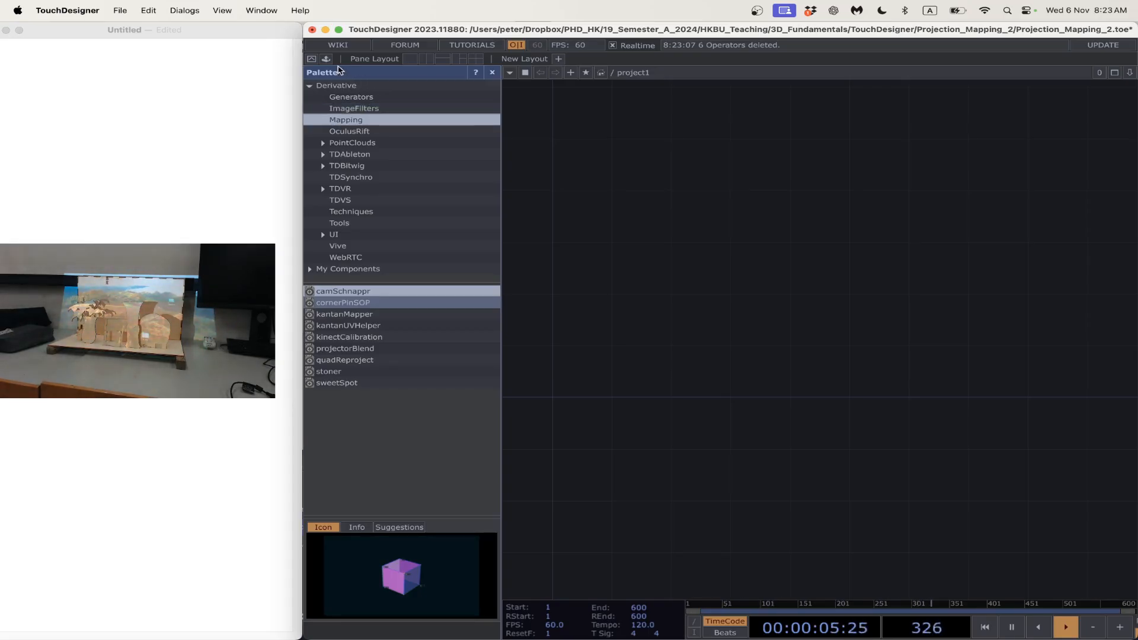
pyautogui.click(368, 142)
pyautogui.click(369, 176)
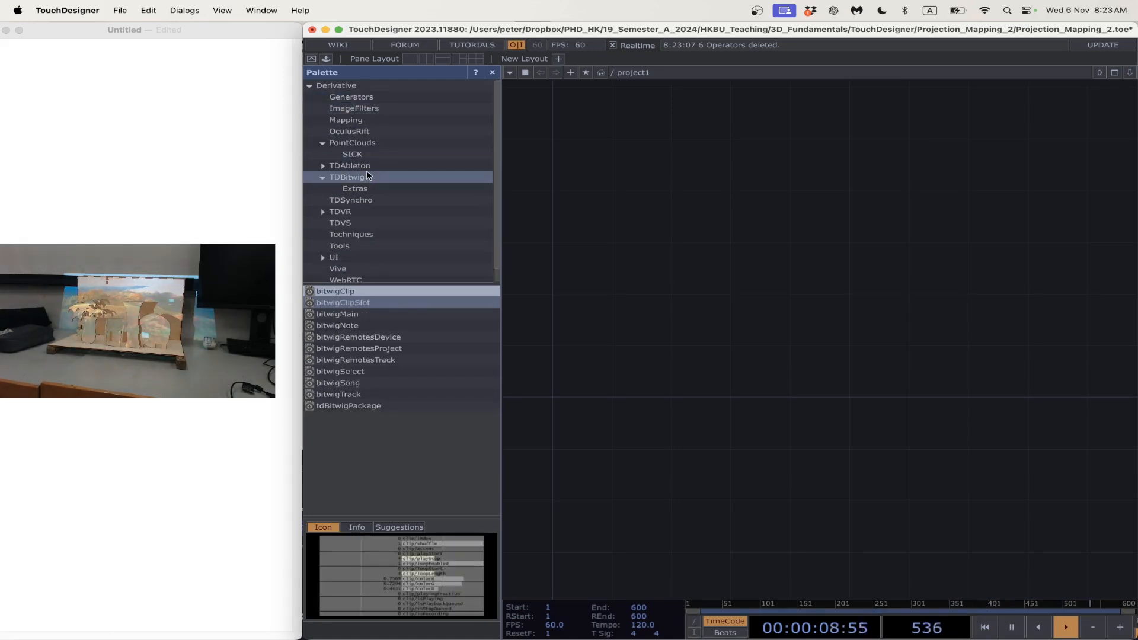
pyautogui.click(363, 234)
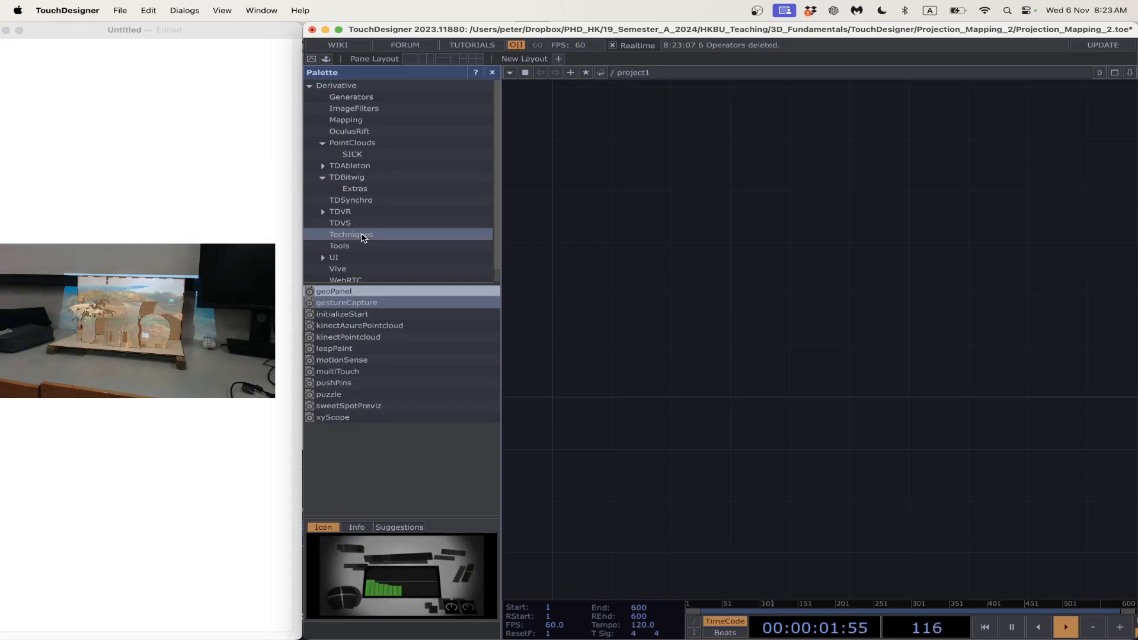
pyautogui.click(358, 122)
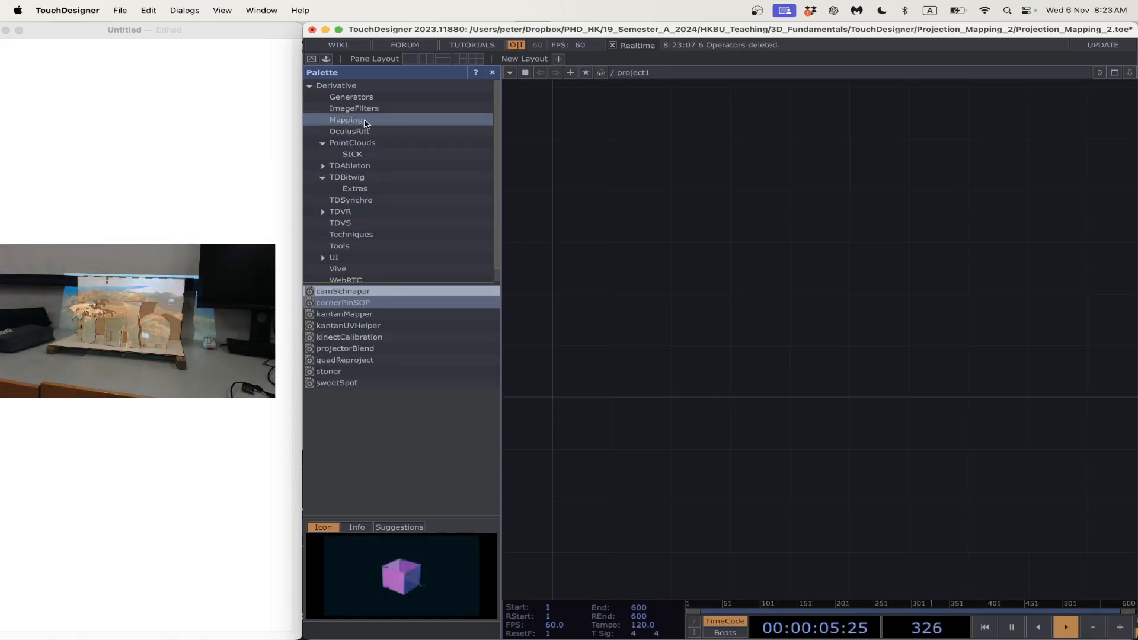
pyautogui.click(354, 314)
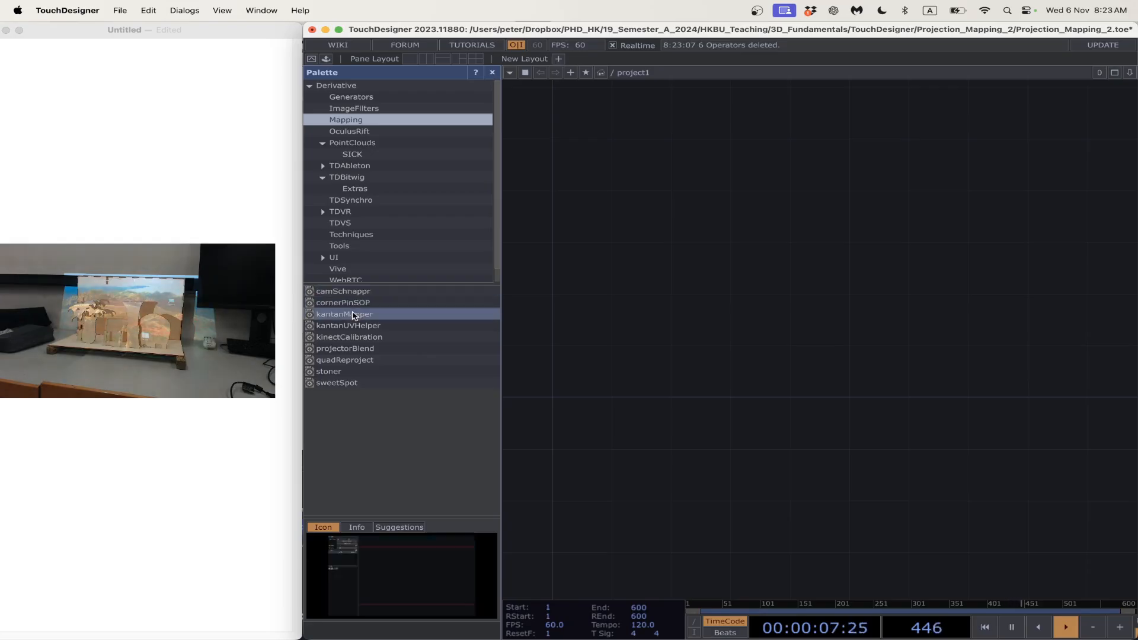
pyautogui.moveTo(339, 318); pyautogui.dragTo(747, 316)
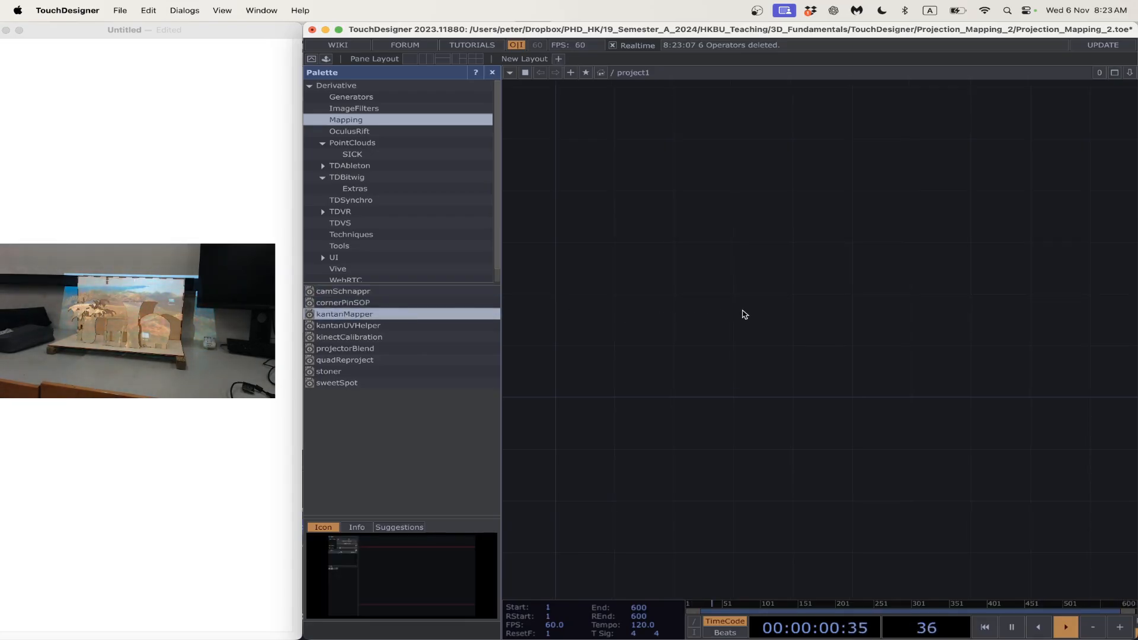
pyautogui.scroll(3, 791, 314)
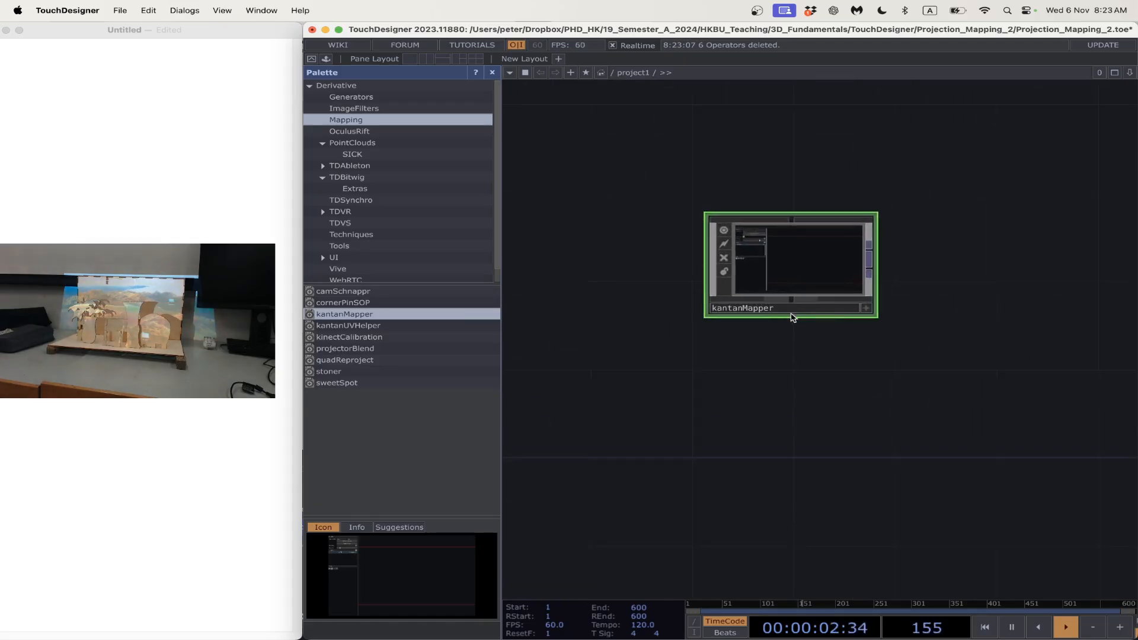
pyautogui.scroll(2, 792, 317)
# - Show the kantanMapper's parameters, open its Kantan window and place the window over the network
pyautogui.moveTo(780, 341); pyautogui.dragTo(688, 406)
pyautogui.press('p')
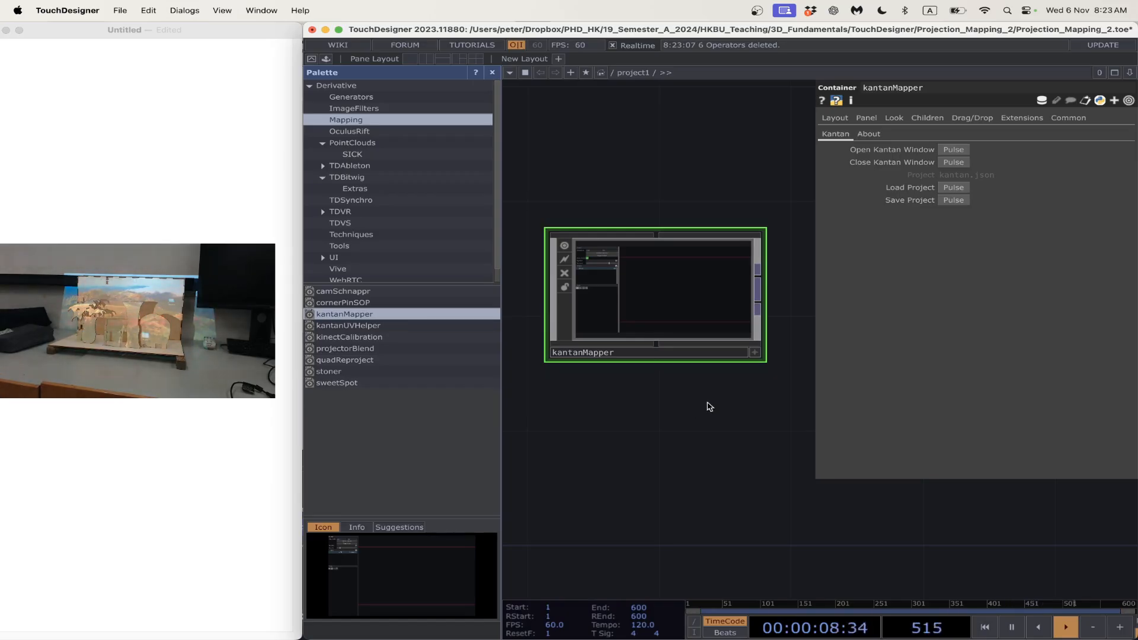
pyautogui.click(954, 151)
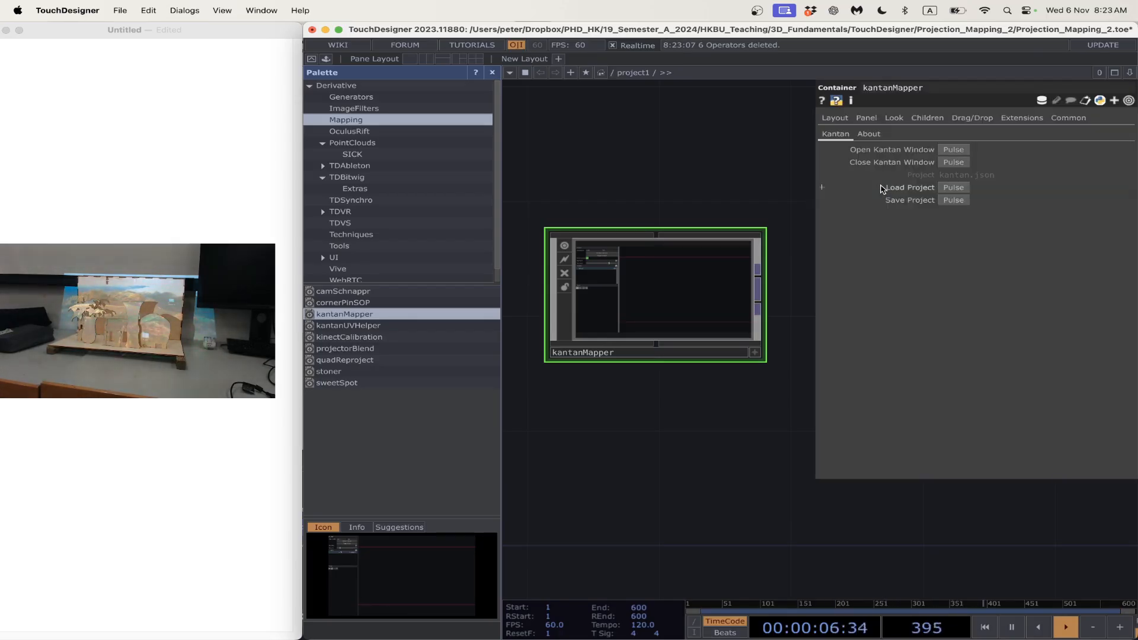
pyautogui.click(953, 151)
pyautogui.moveTo(483, 178); pyautogui.dragTo(809, 97)
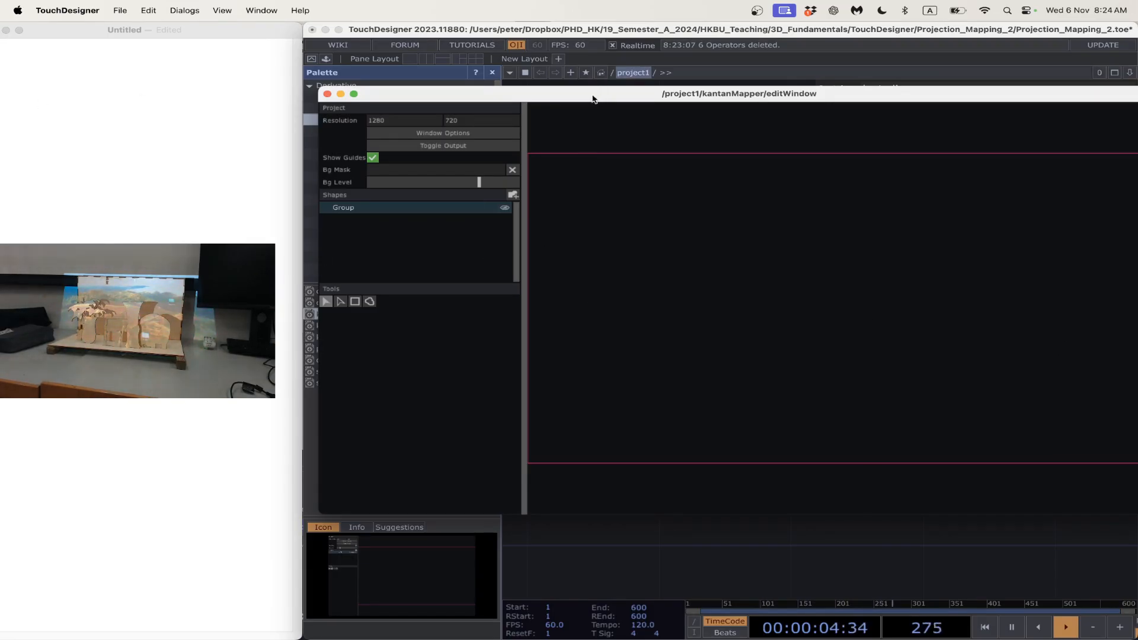
pyautogui.moveTo(590, 96)
pyautogui.mouseDown()
pyautogui.moveTo(508, 82)
pyautogui.moveTo(576, 90)
pyautogui.mouseUp()
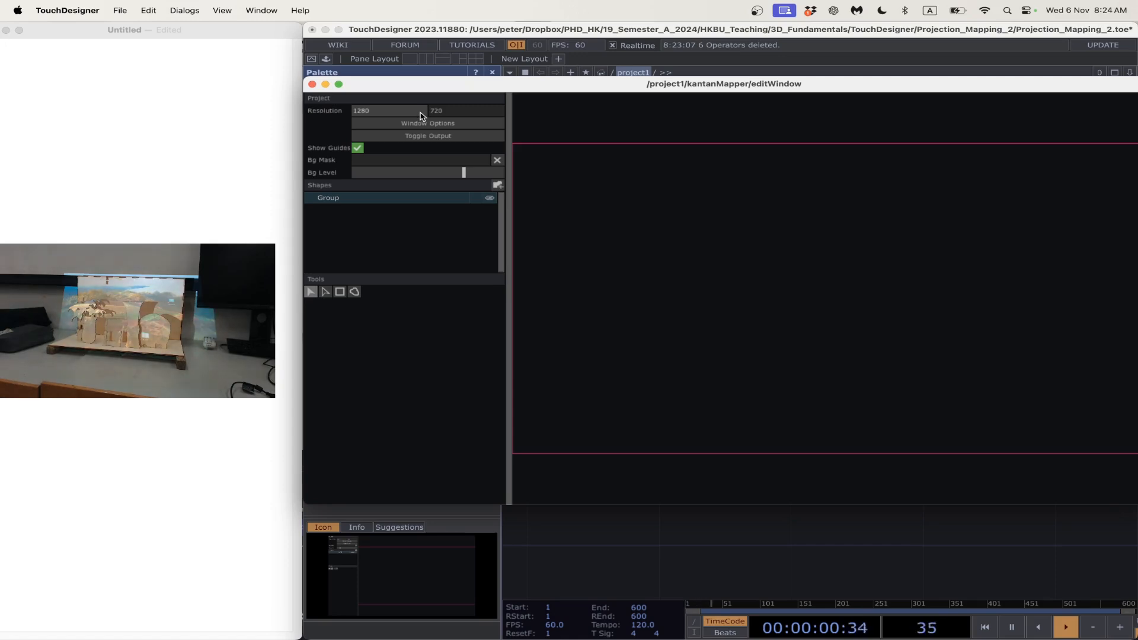
# - Set the Kantan output window to monitor 0 with the Fill opening size, and turn on the projection output
pyautogui.click(454, 129)
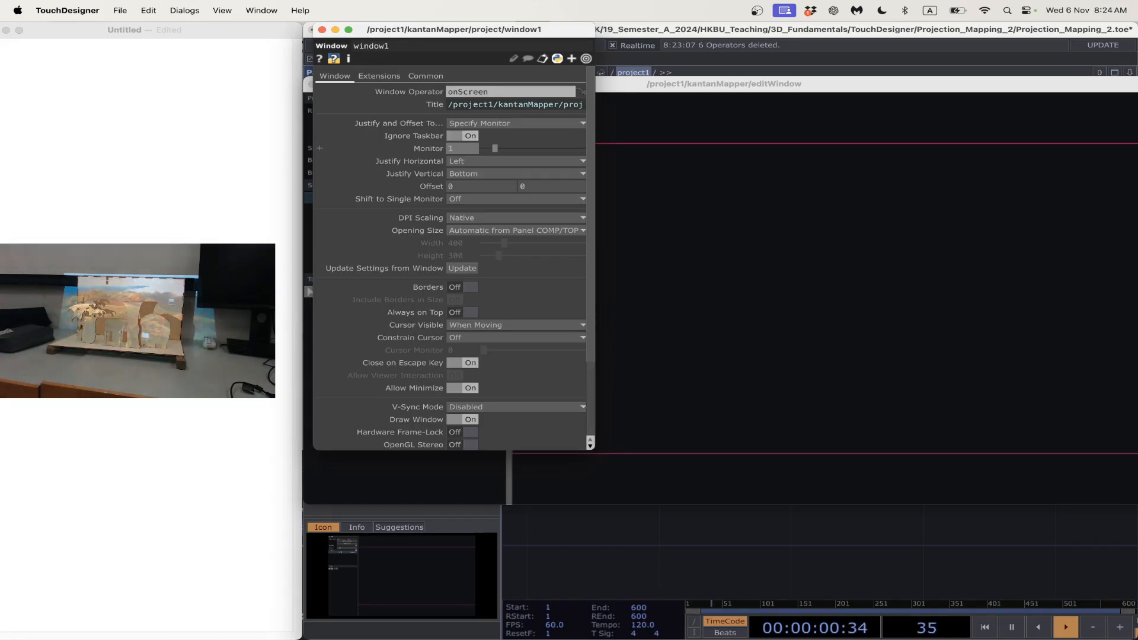
pyautogui.click(447, 149)
pyautogui.write('0')
pyautogui.click(457, 232)
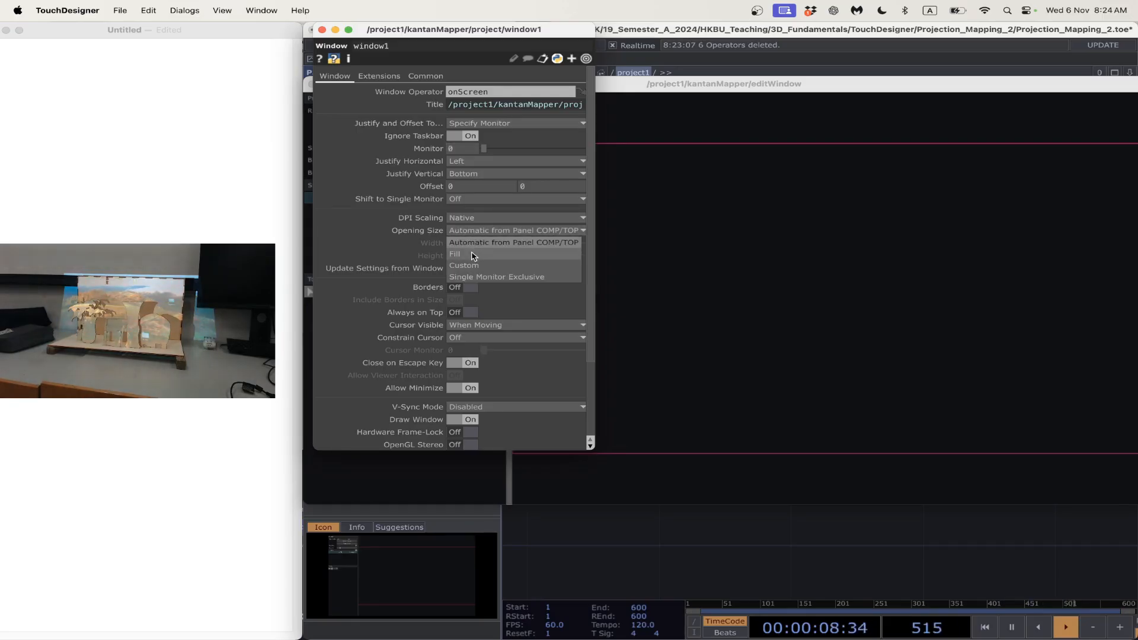
pyautogui.click(473, 255)
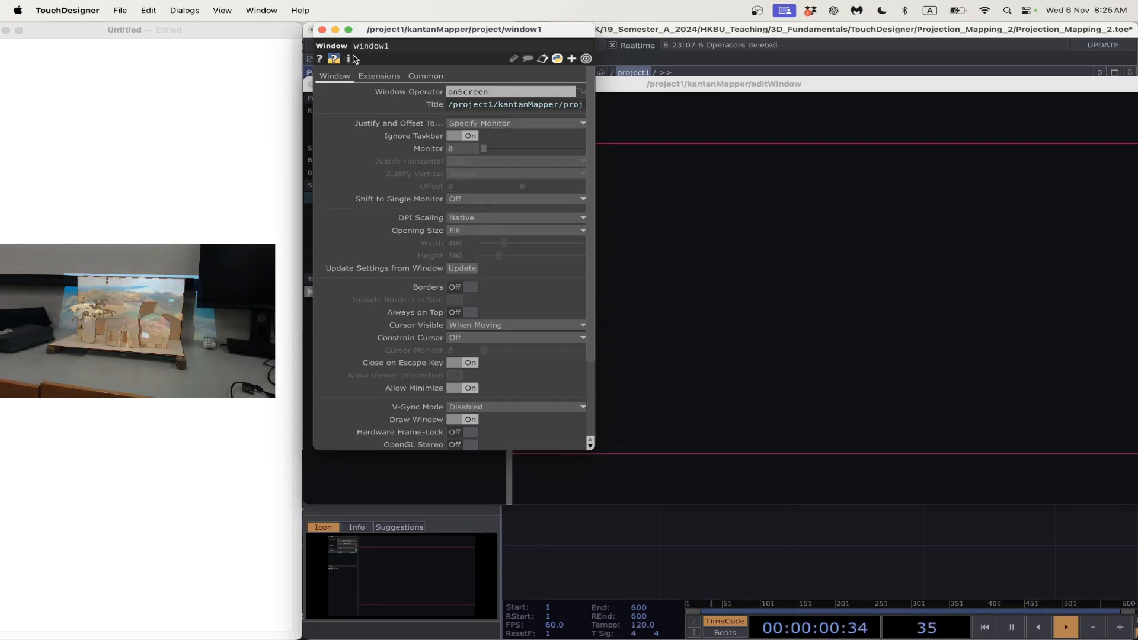
pyautogui.click(322, 30)
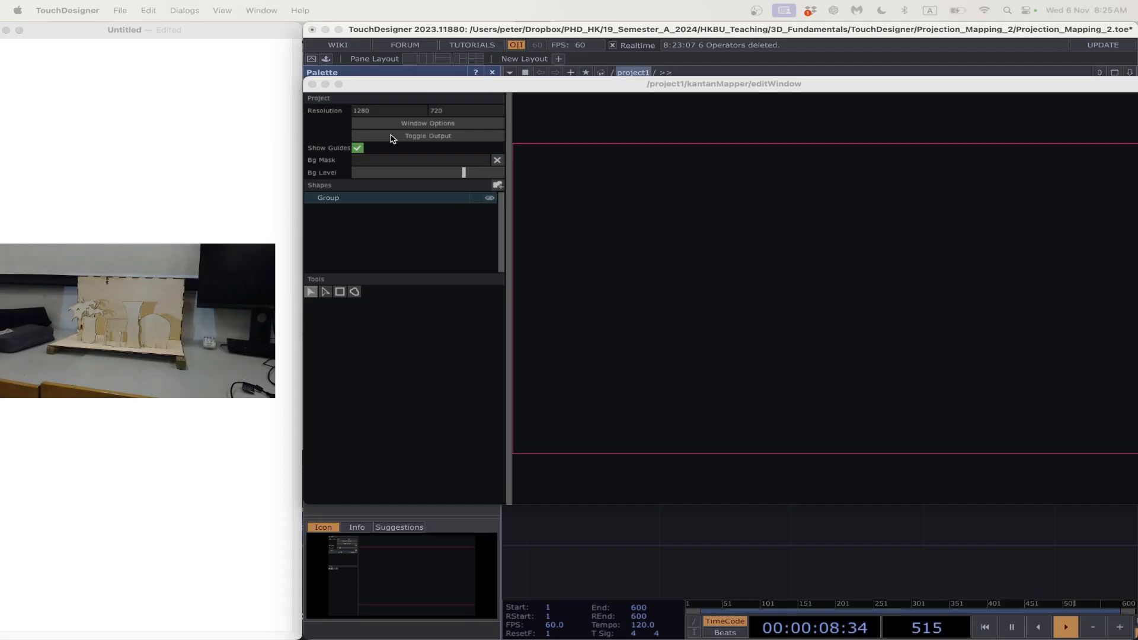
pyautogui.click(391, 138)
pyautogui.click(423, 89)
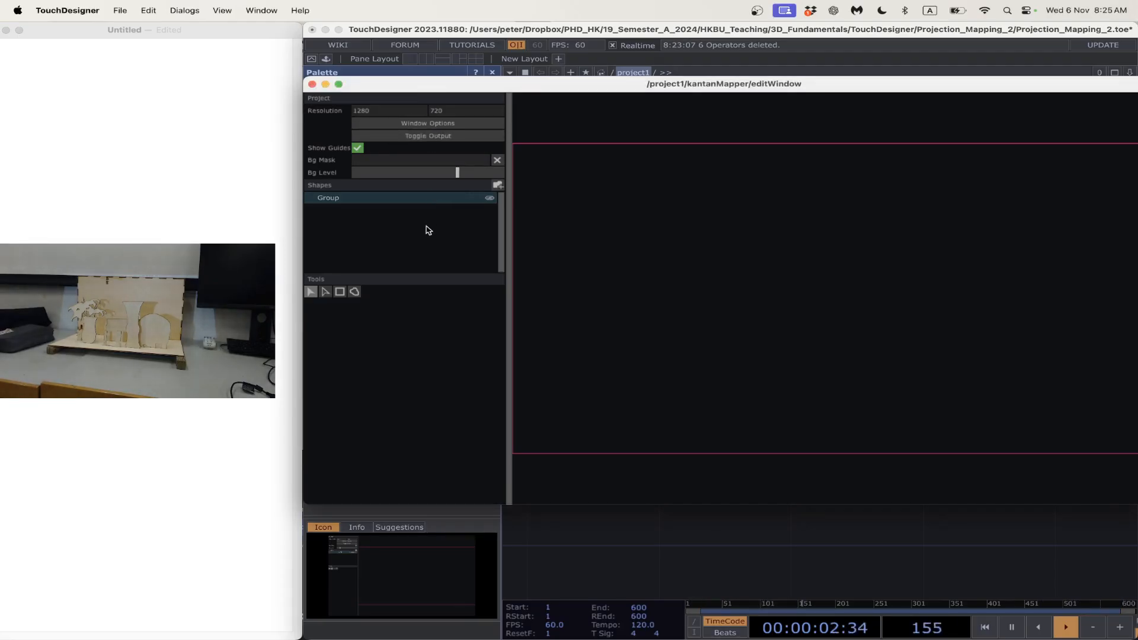
# - Draw a closed eight-point freeform shape, tall and narrow, in the Kantan canvas
pyautogui.click(357, 292)
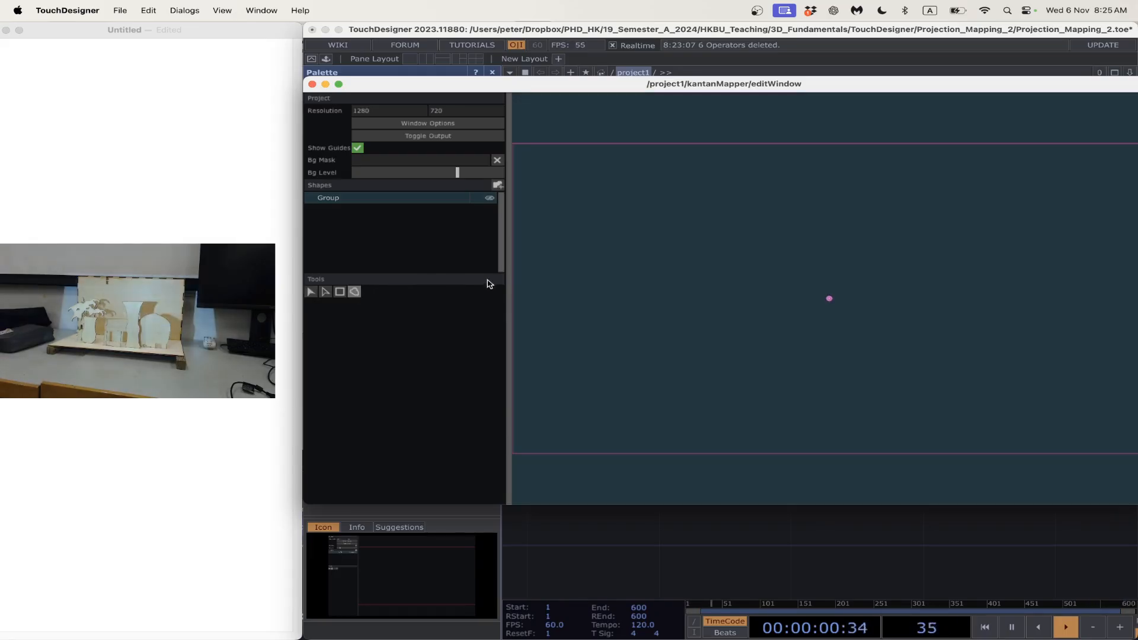
pyautogui.click(706, 266)
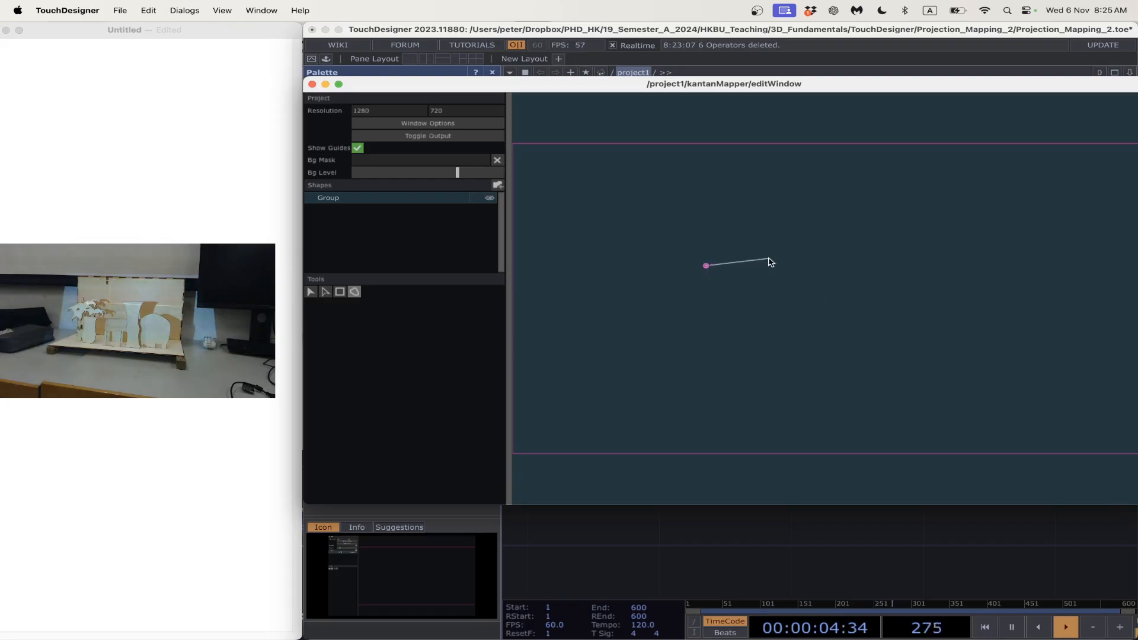
pyautogui.click(769, 259)
pyautogui.click(776, 315)
pyautogui.click(777, 365)
pyautogui.click(780, 412)
pyautogui.click(718, 408)
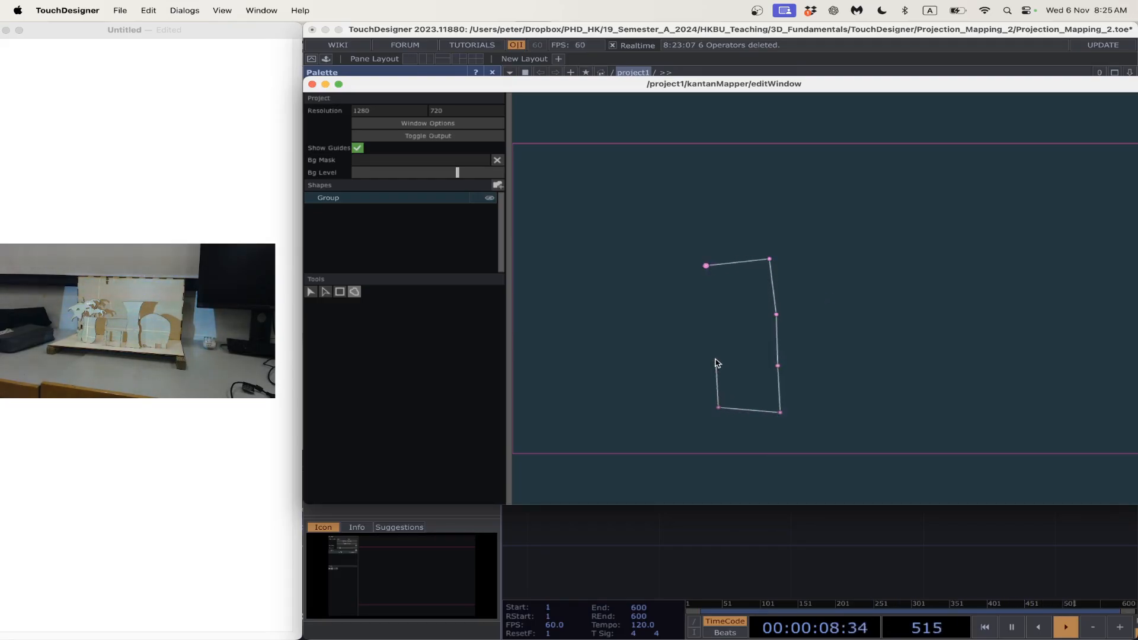
pyautogui.click(716, 359)
pyautogui.click(709, 312)
pyautogui.click(705, 266)
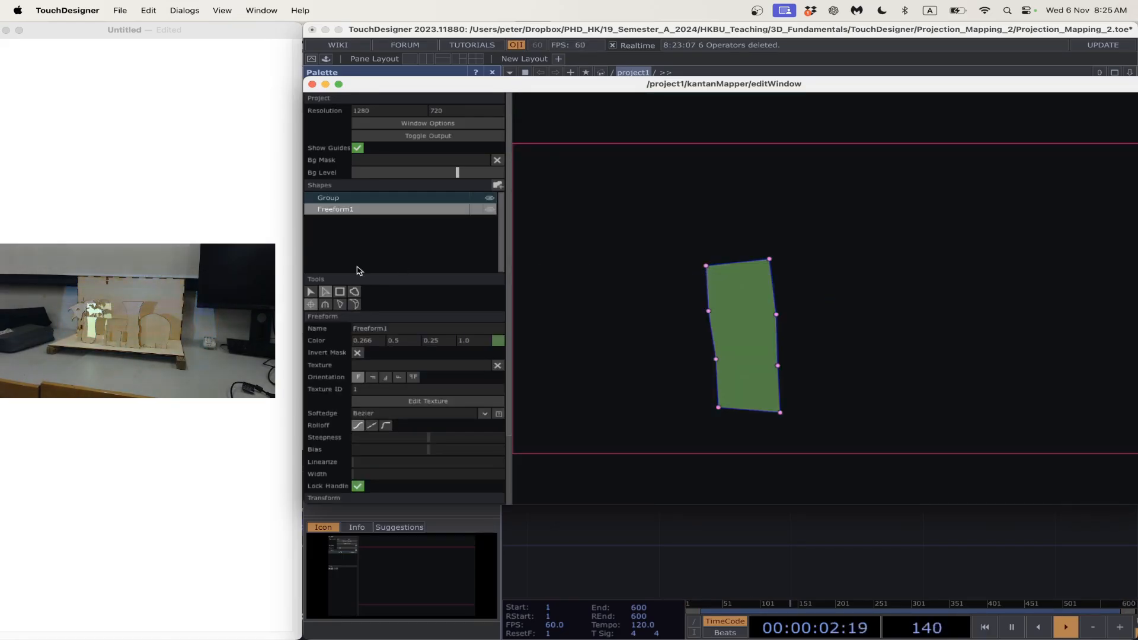
# - Move the whole freeform shape across the canvas so it projects onto the tall vase of the physical model
pyautogui.click(319, 292)
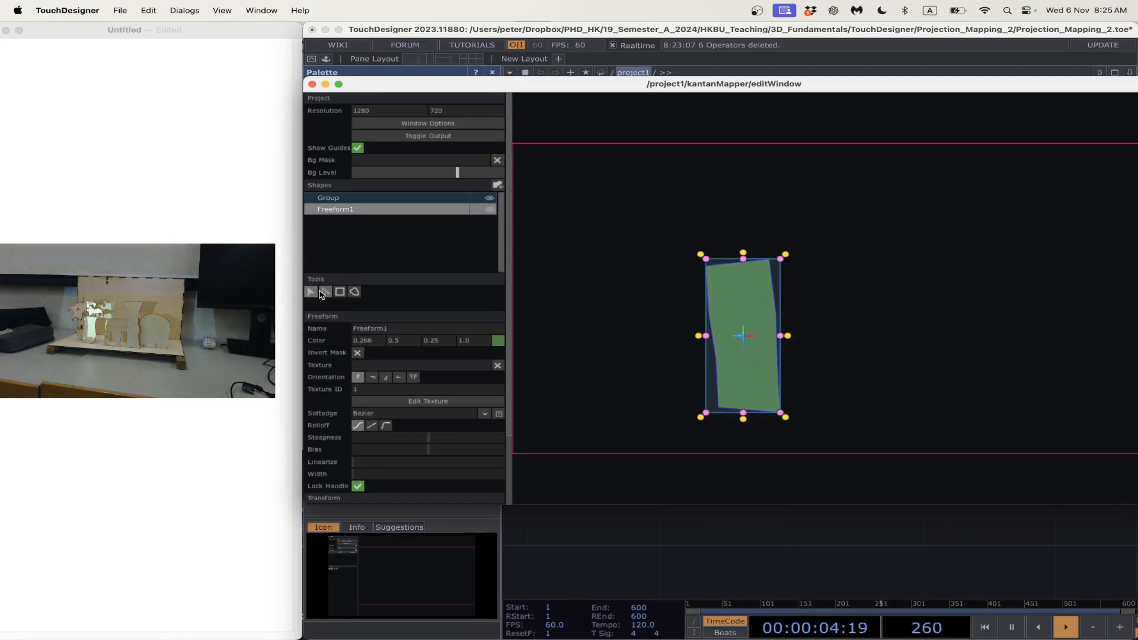
pyautogui.click(351, 294)
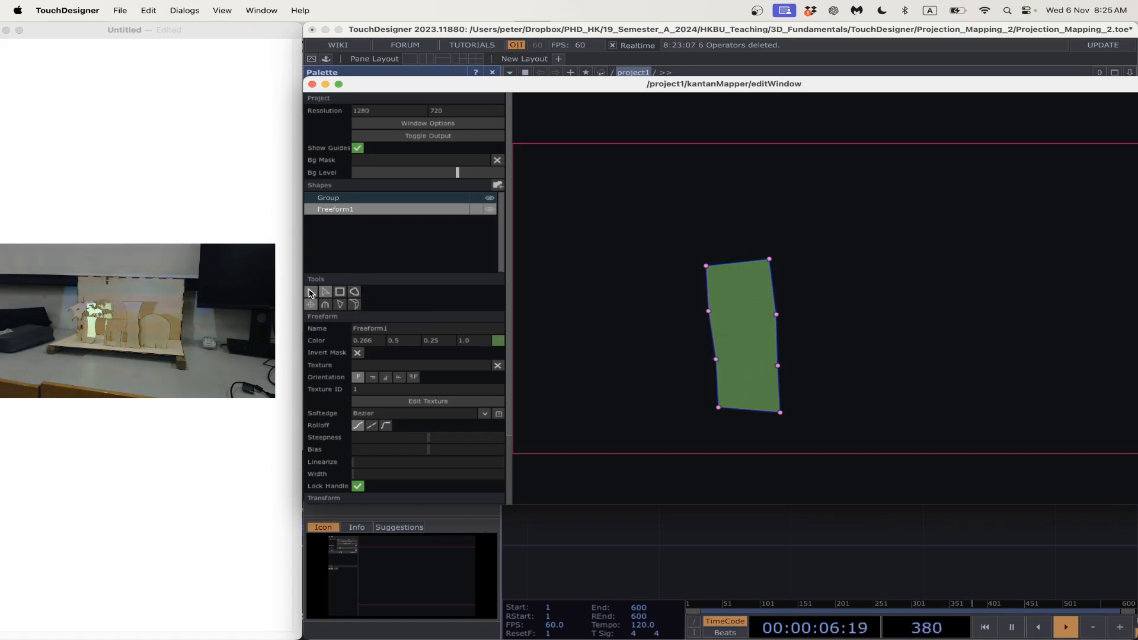
pyautogui.click(310, 292)
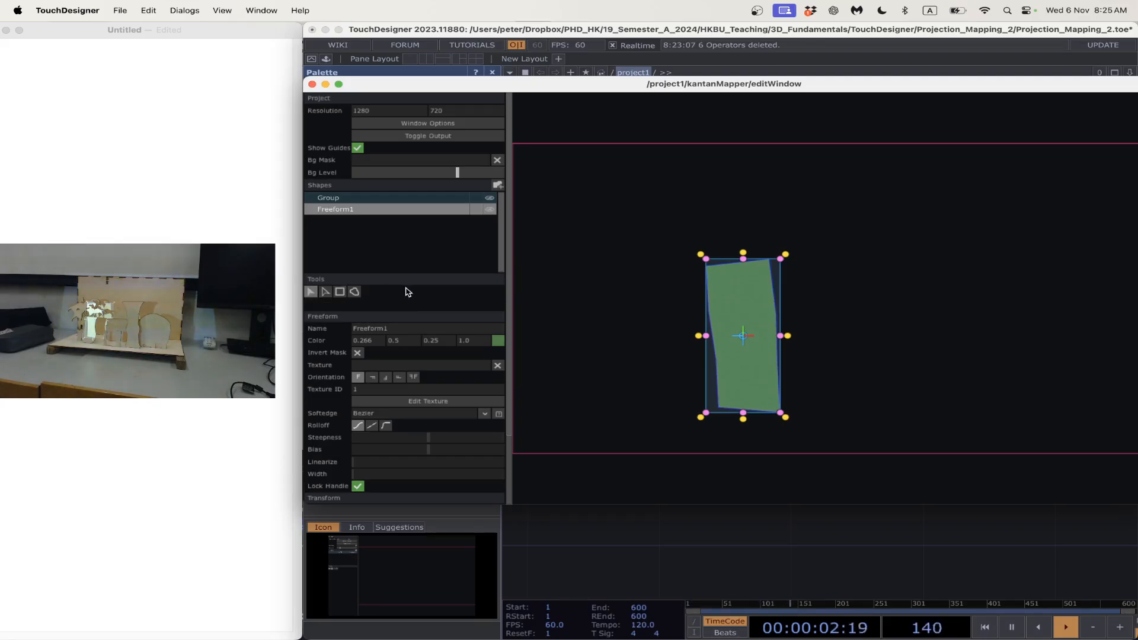
pyautogui.moveTo(748, 298); pyautogui.dragTo(926, 304)
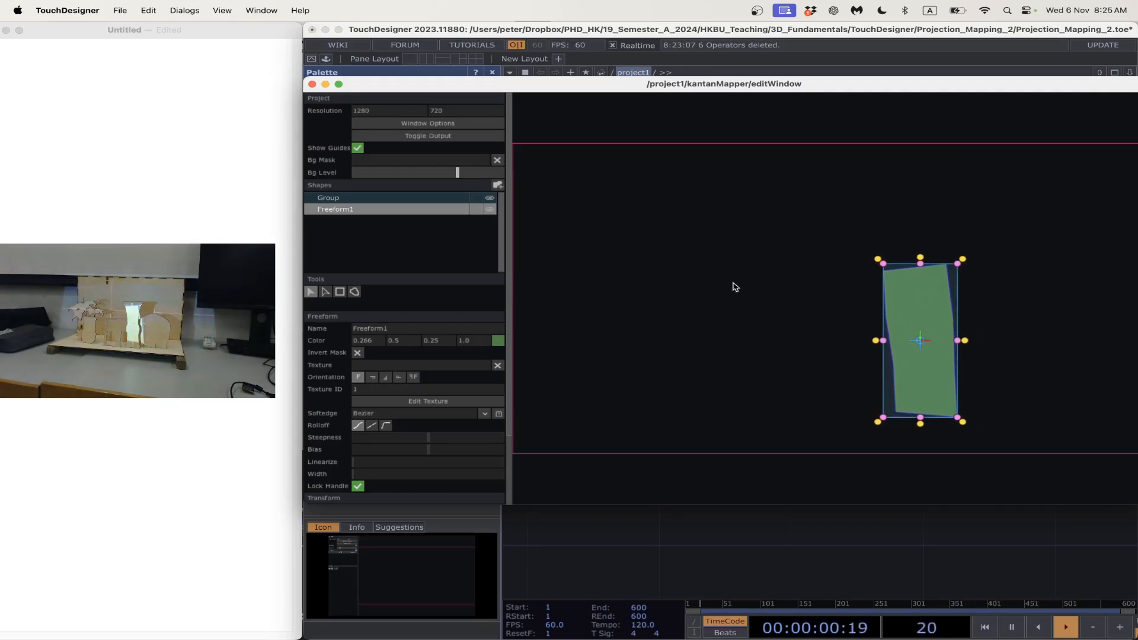
# - Reshape the freeform's points to the tall vase's outline, with a wide top, narrow waist and slightly flared base
pyautogui.click(325, 292)
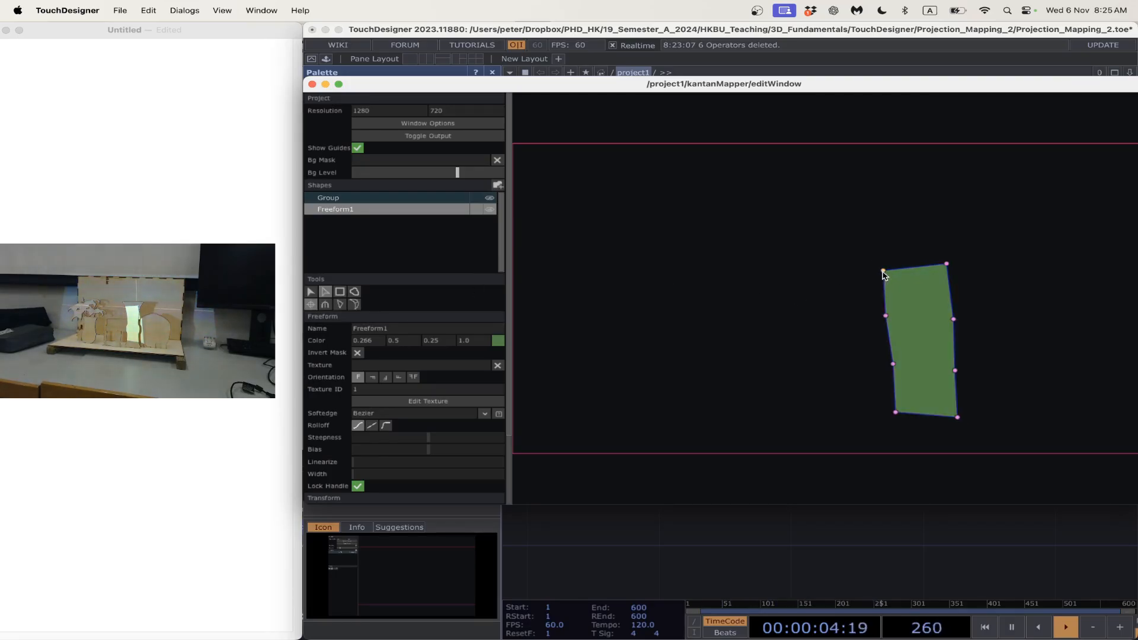
pyautogui.moveTo(885, 275); pyautogui.dragTo(884, 253)
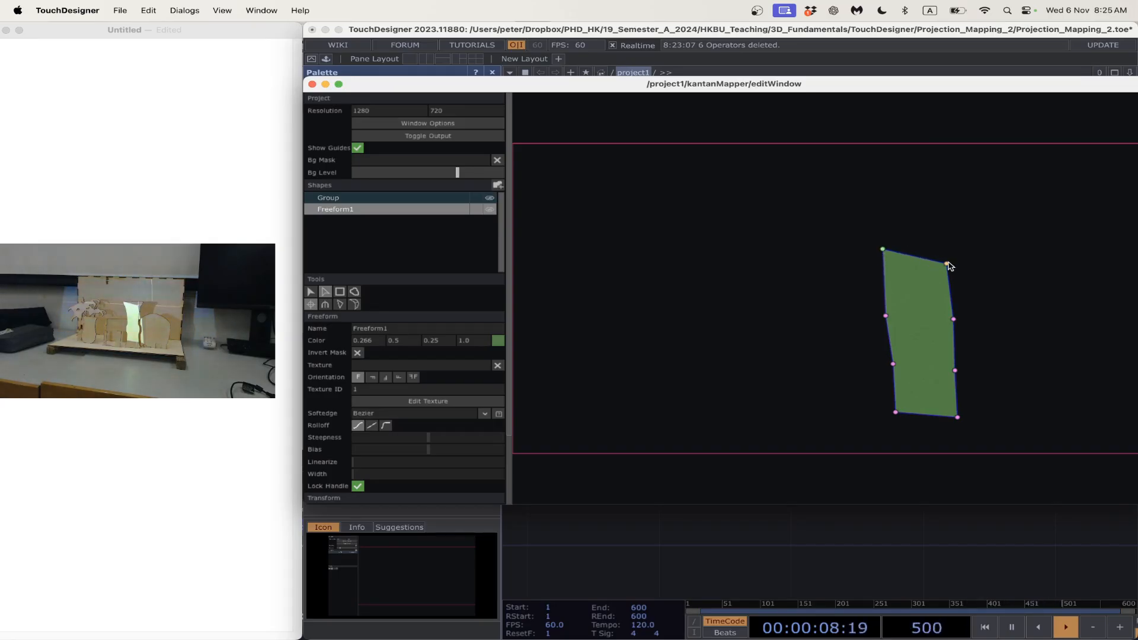
pyautogui.moveTo(950, 264); pyautogui.dragTo(975, 247)
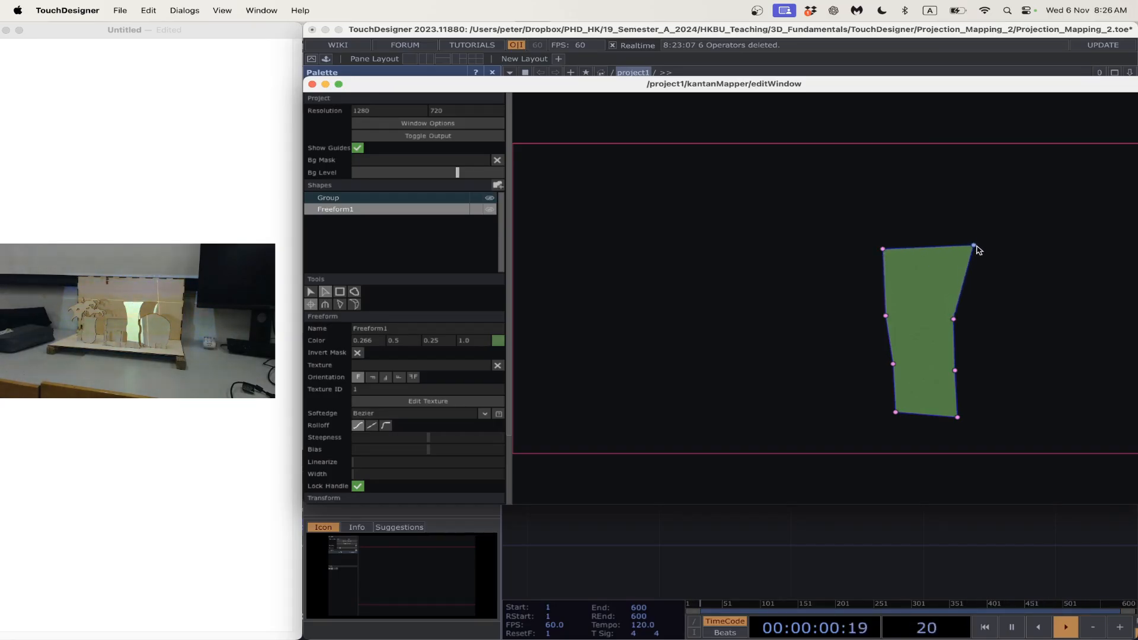
pyautogui.moveTo(954, 319); pyautogui.dragTo(946, 343)
pyautogui.moveTo(886, 317); pyautogui.dragTo(889, 436)
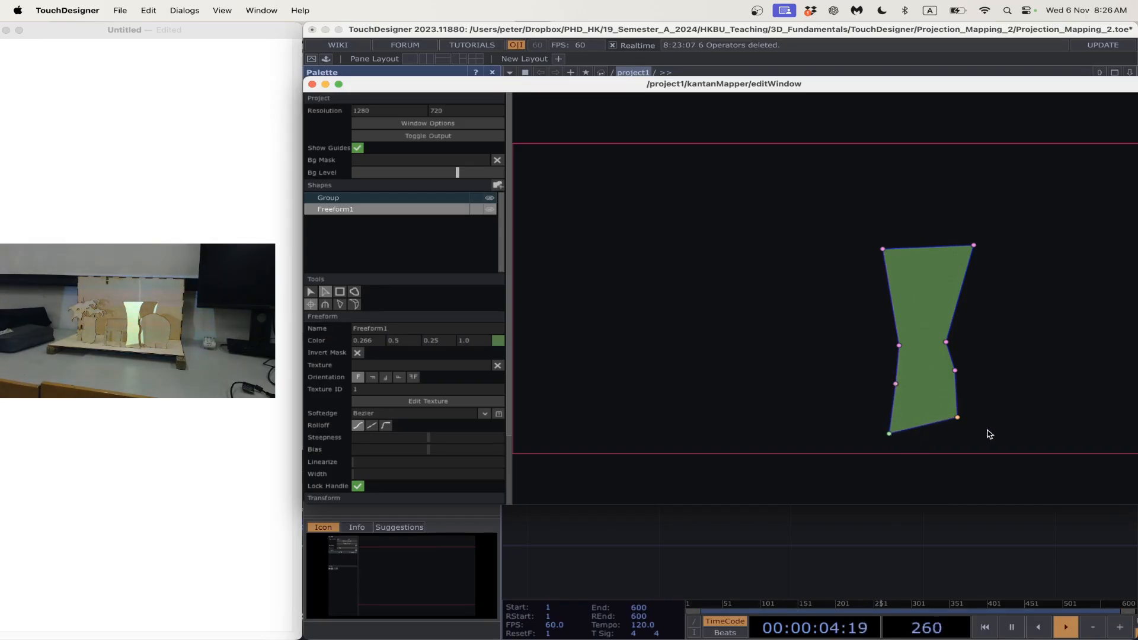
pyautogui.moveTo(958, 417); pyautogui.dragTo(953, 436)
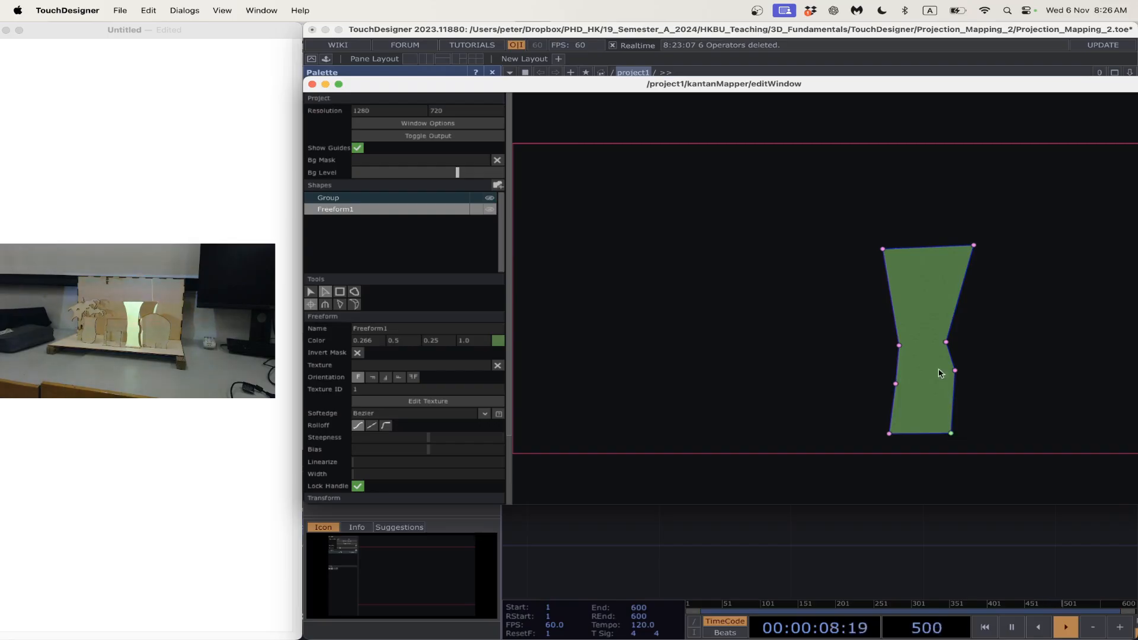
pyautogui.moveTo(954, 372); pyautogui.dragTo(948, 381)
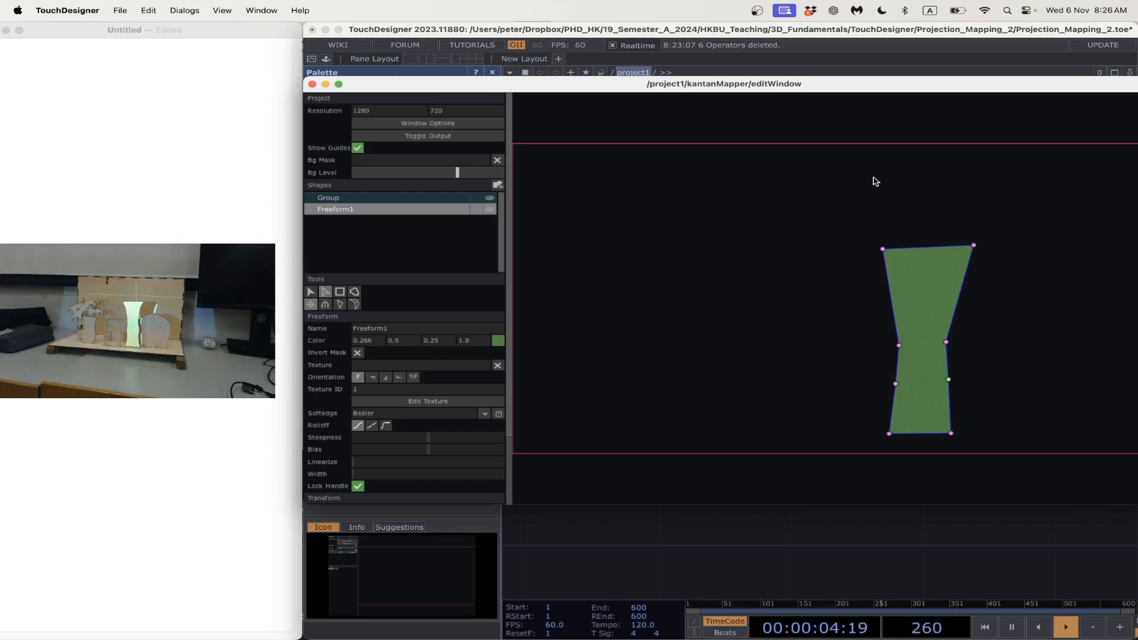
# - Close the Kantan edit window and hide the kantanMapper's parameters
pyautogui.click(312, 84)
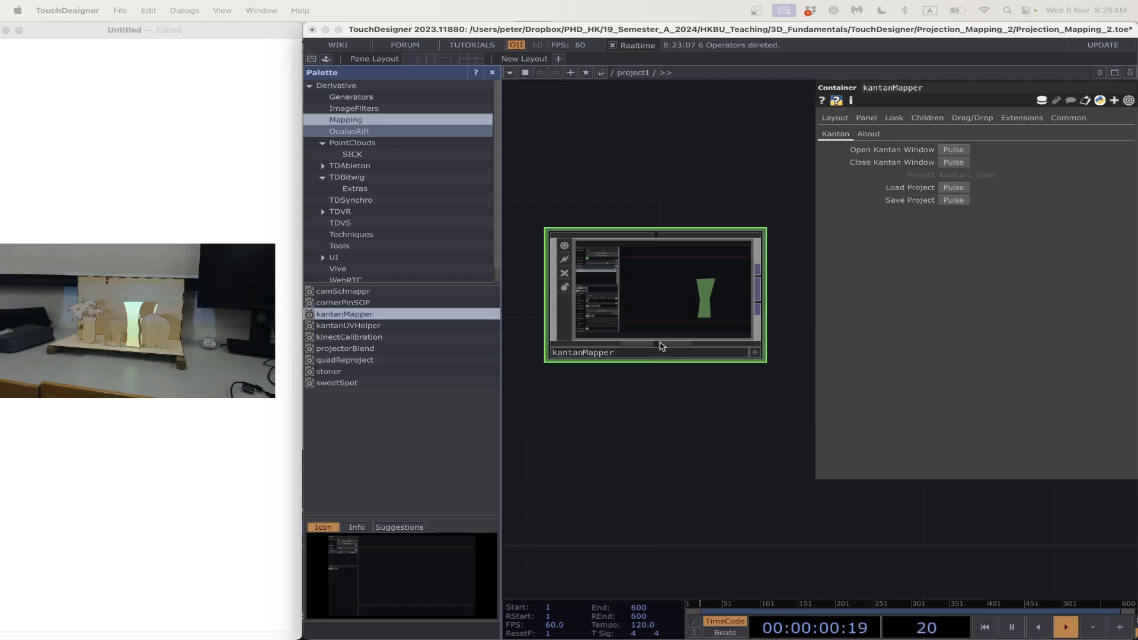
pyautogui.press('p')
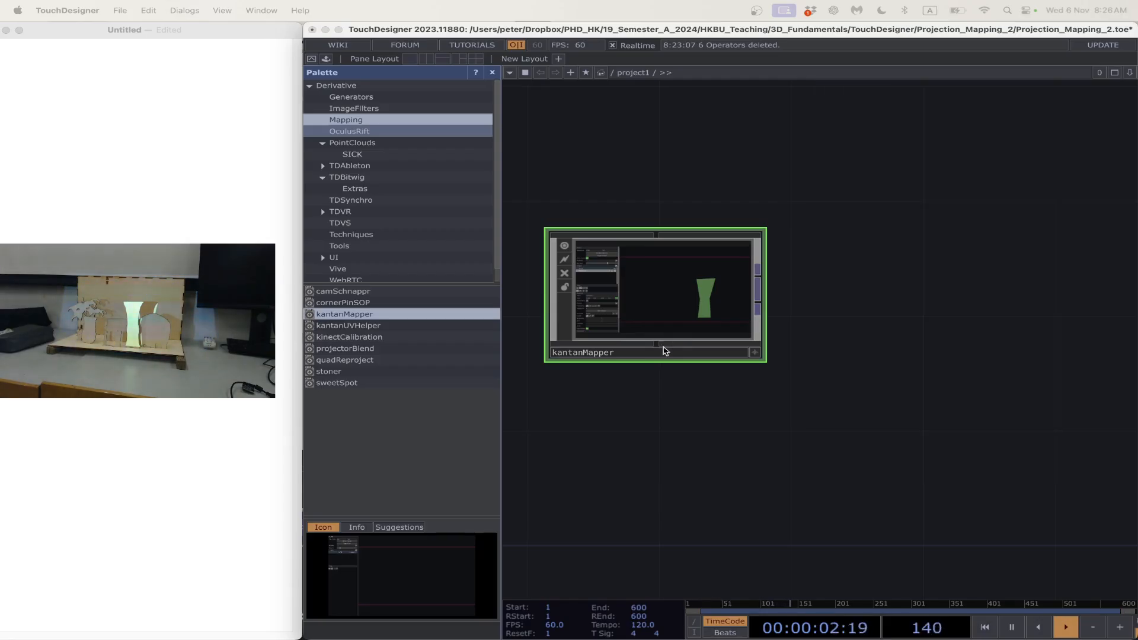
# - Examine the COMP, TOP, CHOP, SOP, MAT, DAT and Custom operator families available for creation
pyautogui.moveTo(654, 368); pyautogui.dragTo(647, 378, button='middle')
pyautogui.moveTo(647, 378); pyautogui.dragTo(996, 363)
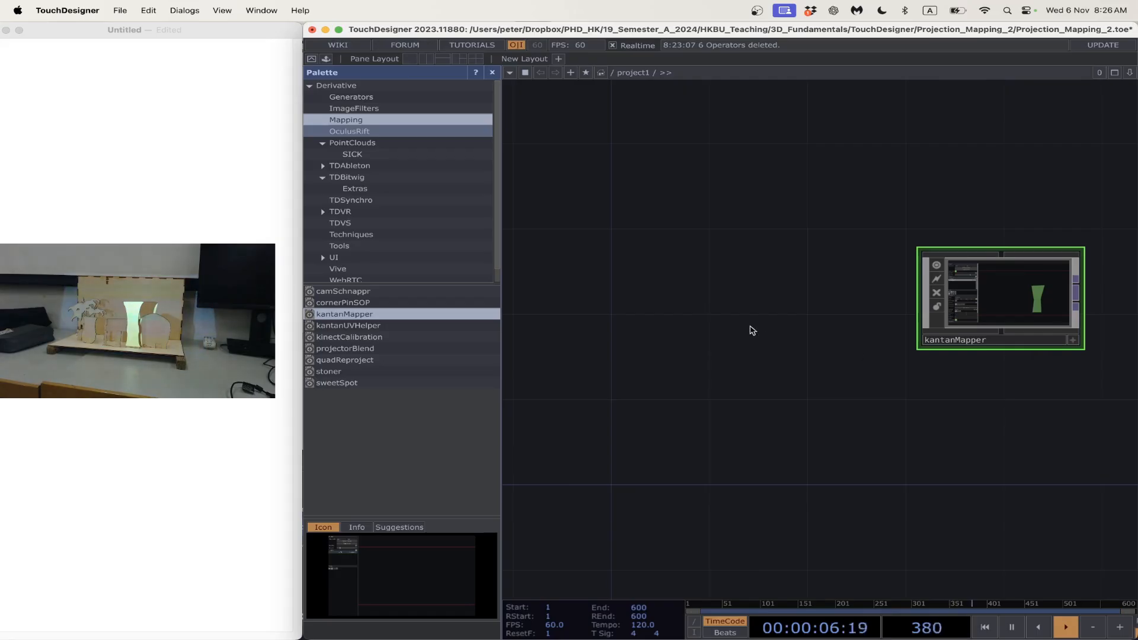
pyautogui.press('Tab')
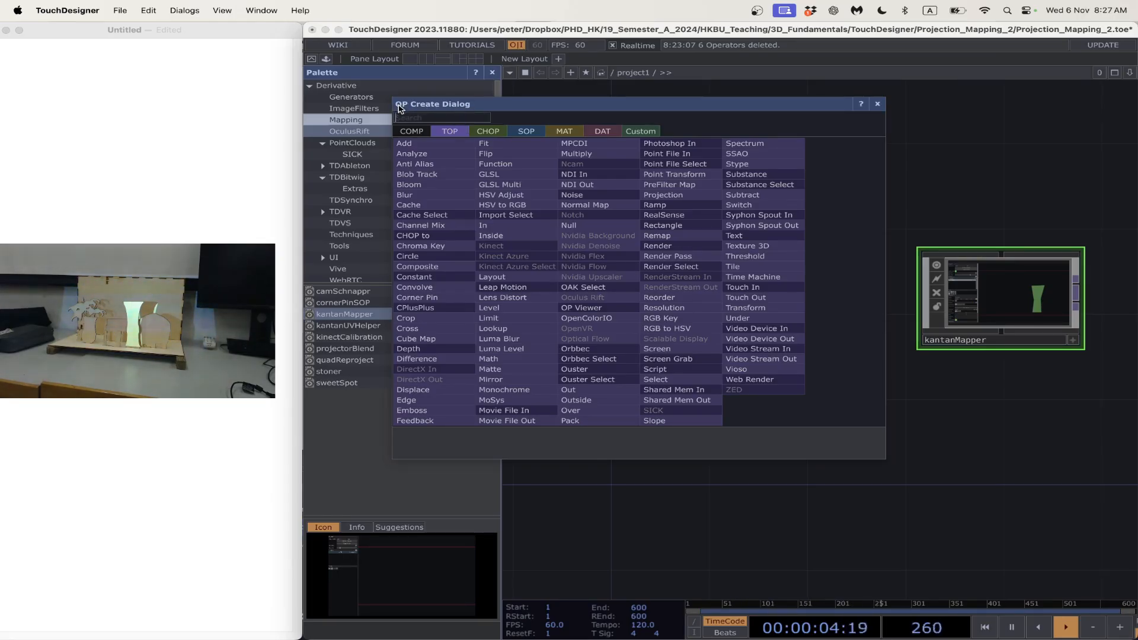
pyautogui.click(411, 131)
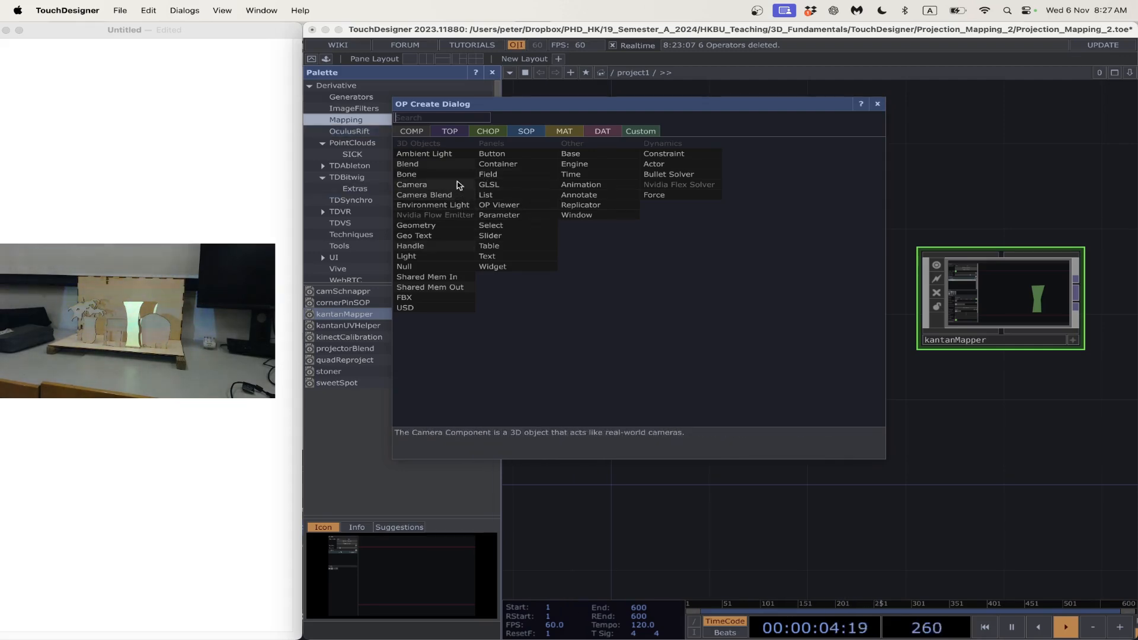
pyautogui.click(453, 131)
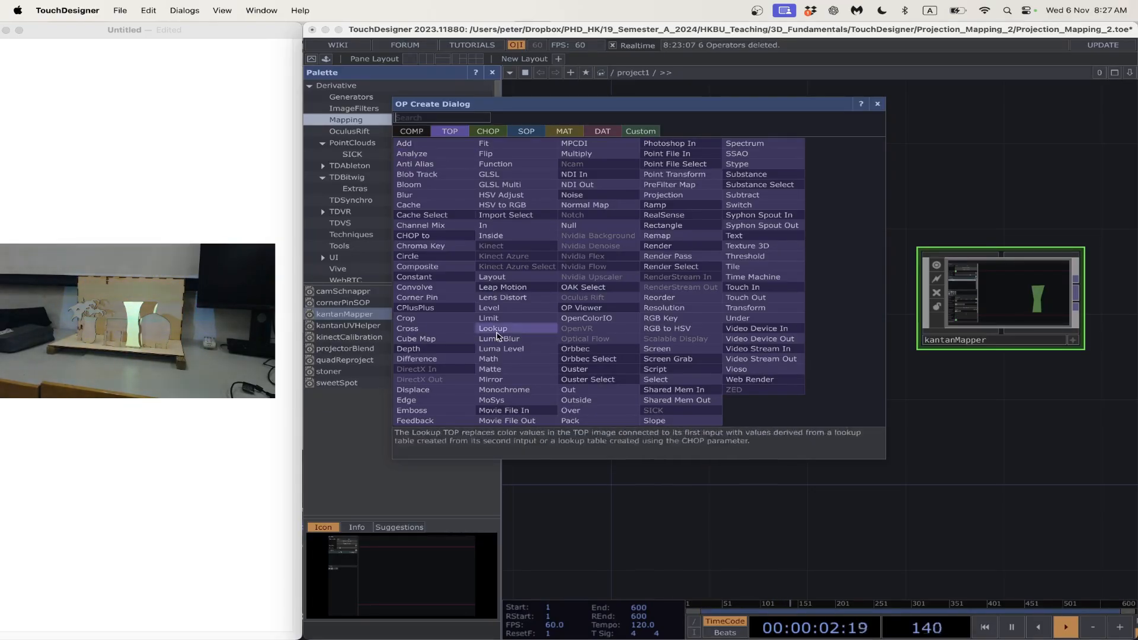
pyautogui.click(492, 131)
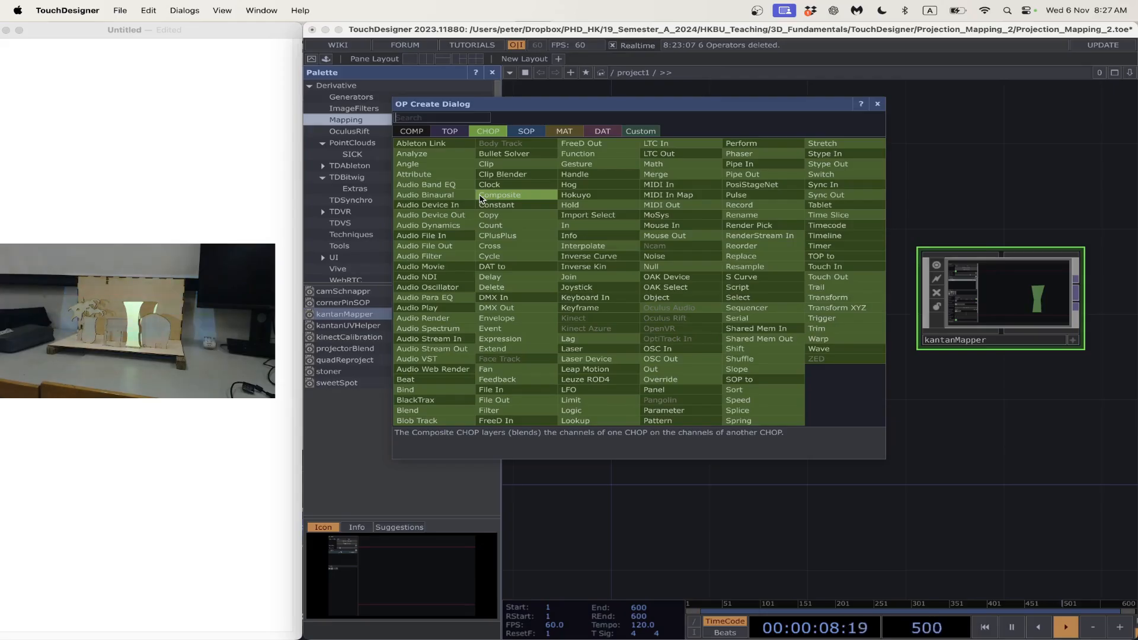
pyautogui.click(526, 131)
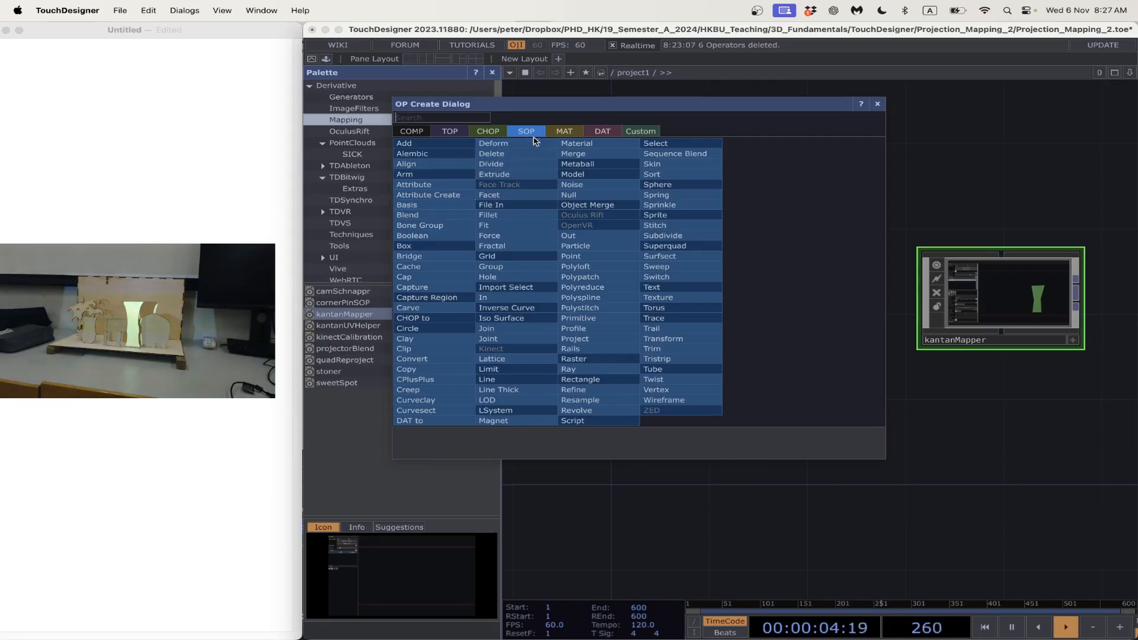
pyautogui.click(557, 131)
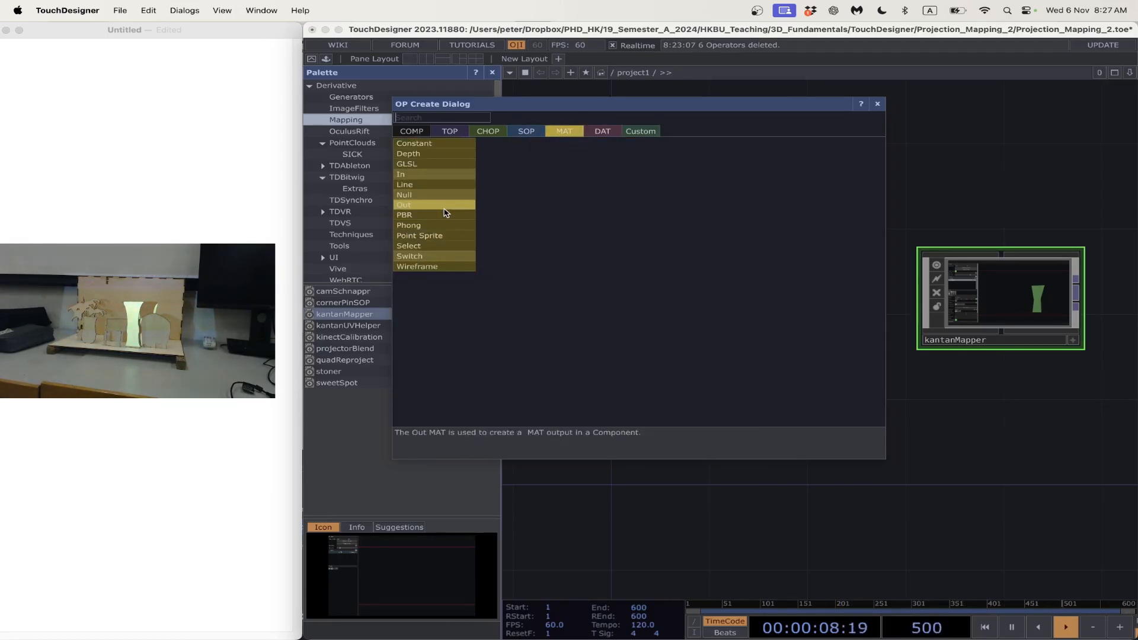
pyautogui.click(602, 131)
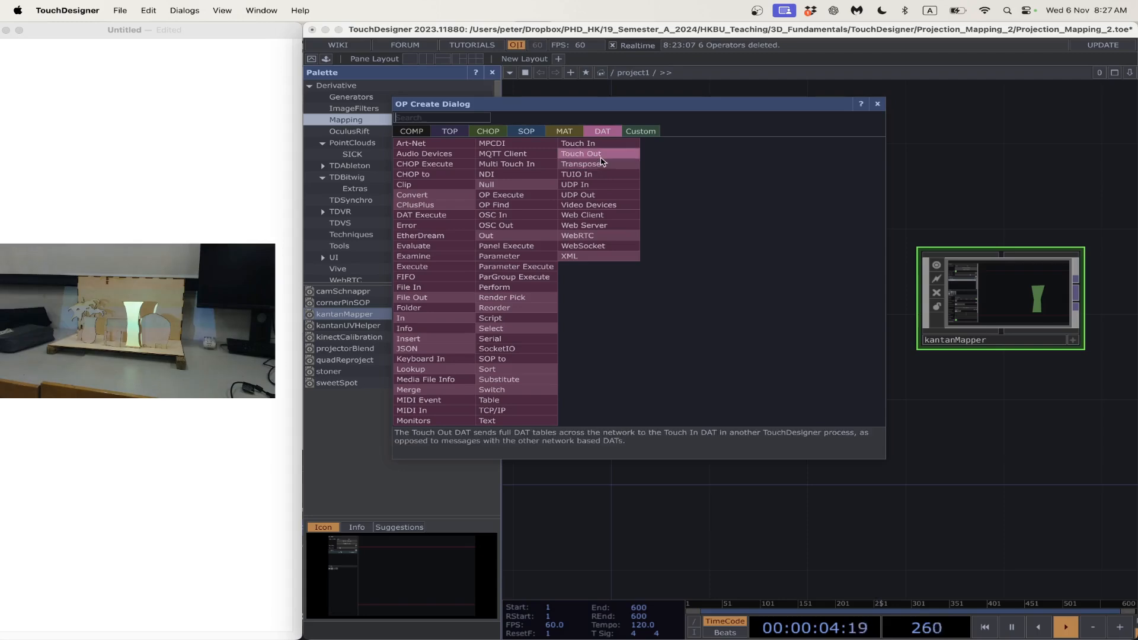
pyautogui.click(630, 135)
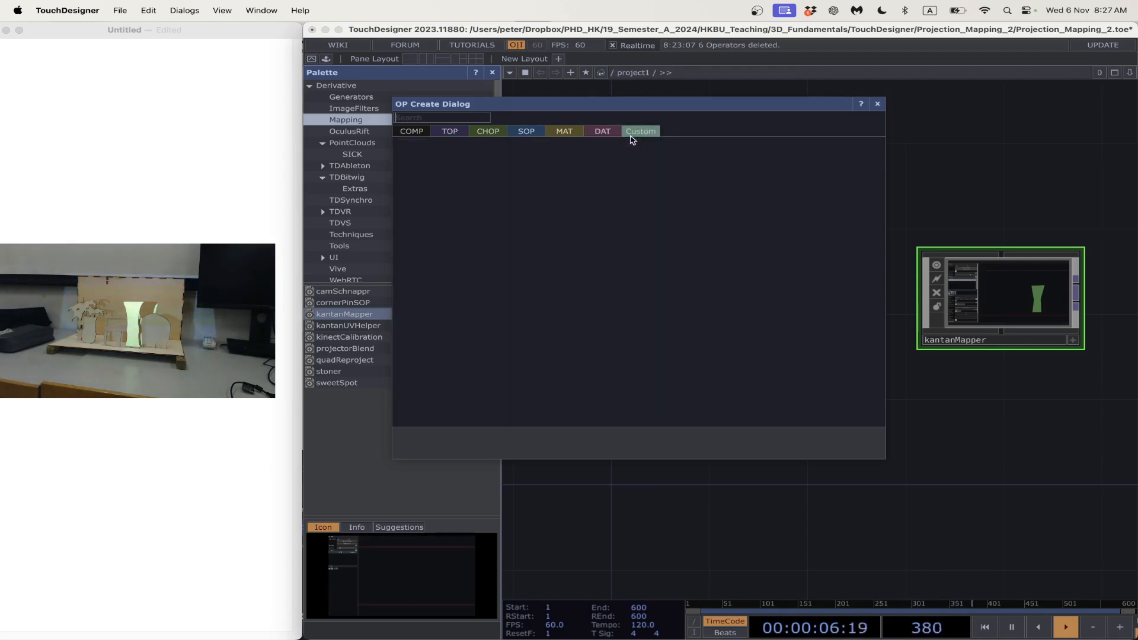
# - Add a Constant TOP to the network, well to the left of the kantanMapper
pyautogui.click(458, 139)
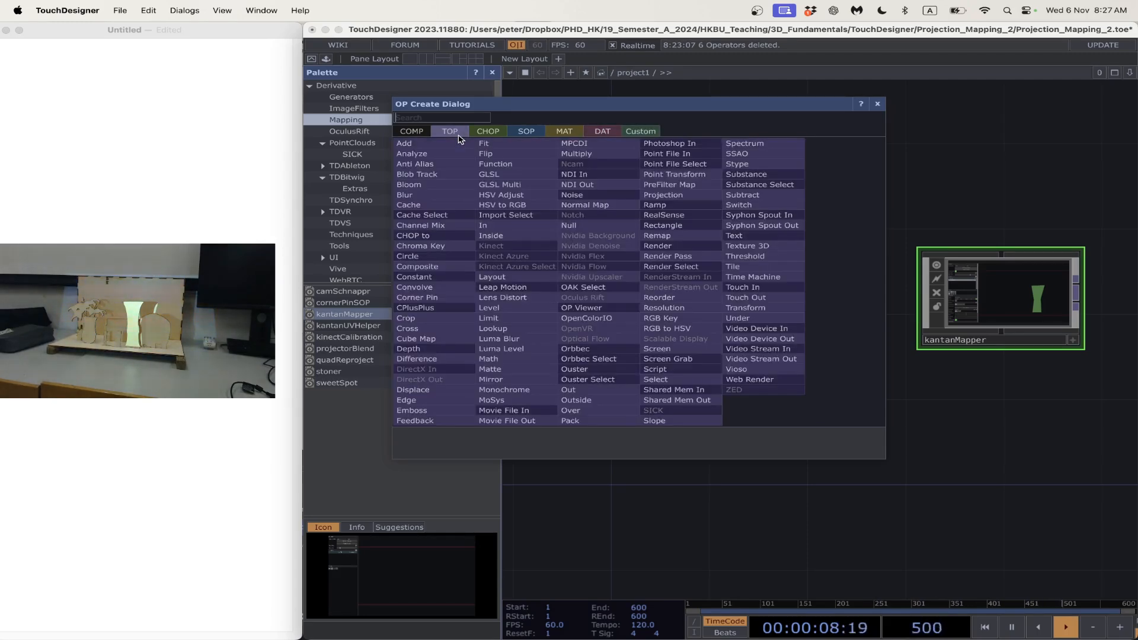
pyautogui.click(435, 281)
pyautogui.click(551, 275)
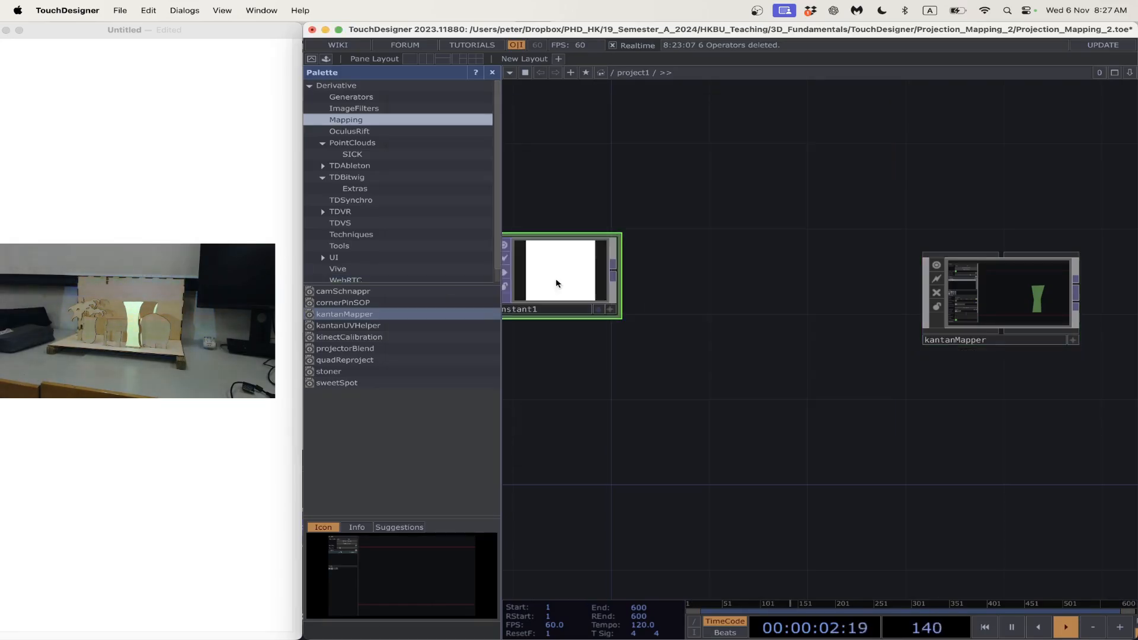
pyautogui.press('h')
pyautogui.moveTo(655, 352); pyautogui.dragTo(691, 373)
pyautogui.scroll(2, 651, 336)
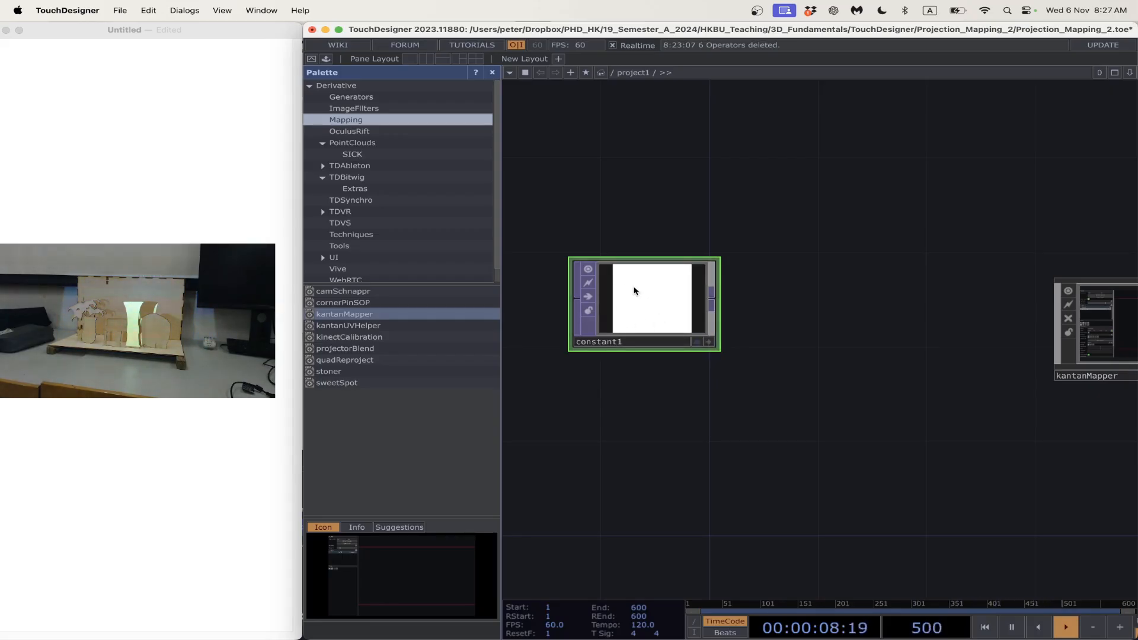
# - Set the Constant TOP's color to light blue, with red 0, green 0.73 and blue 1
pyautogui.press('p')
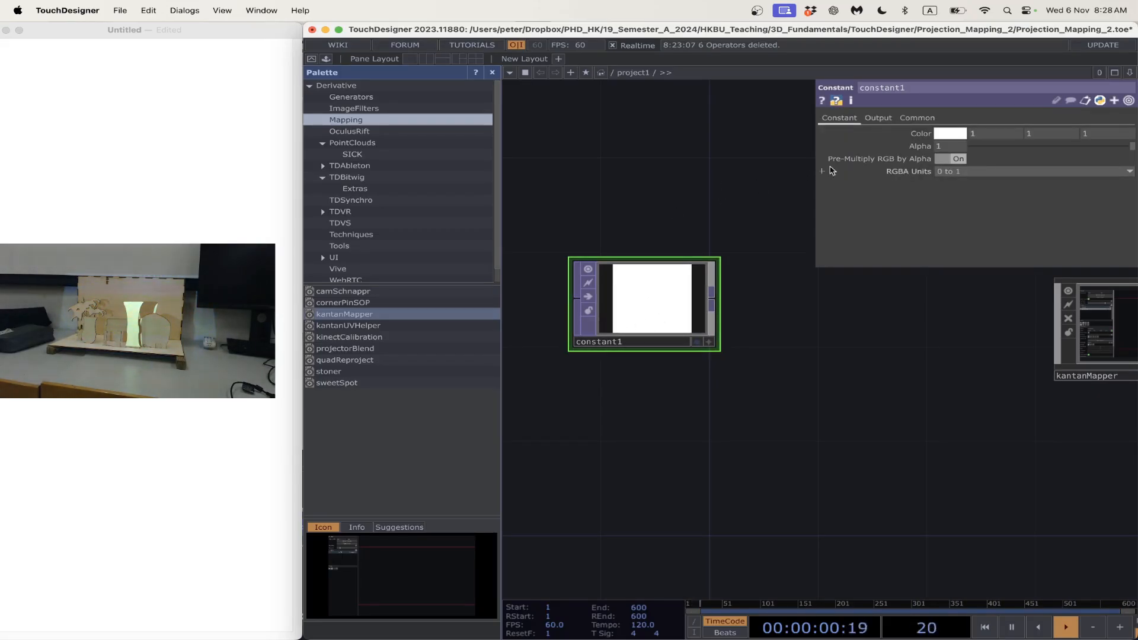
pyautogui.click(960, 135)
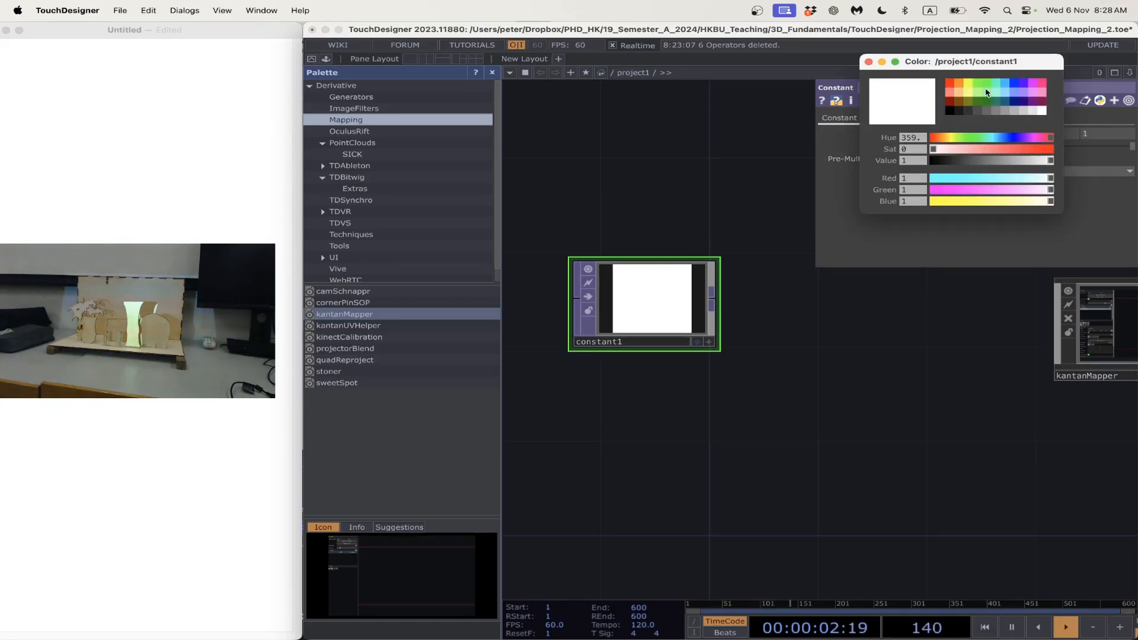
pyautogui.click(1010, 87)
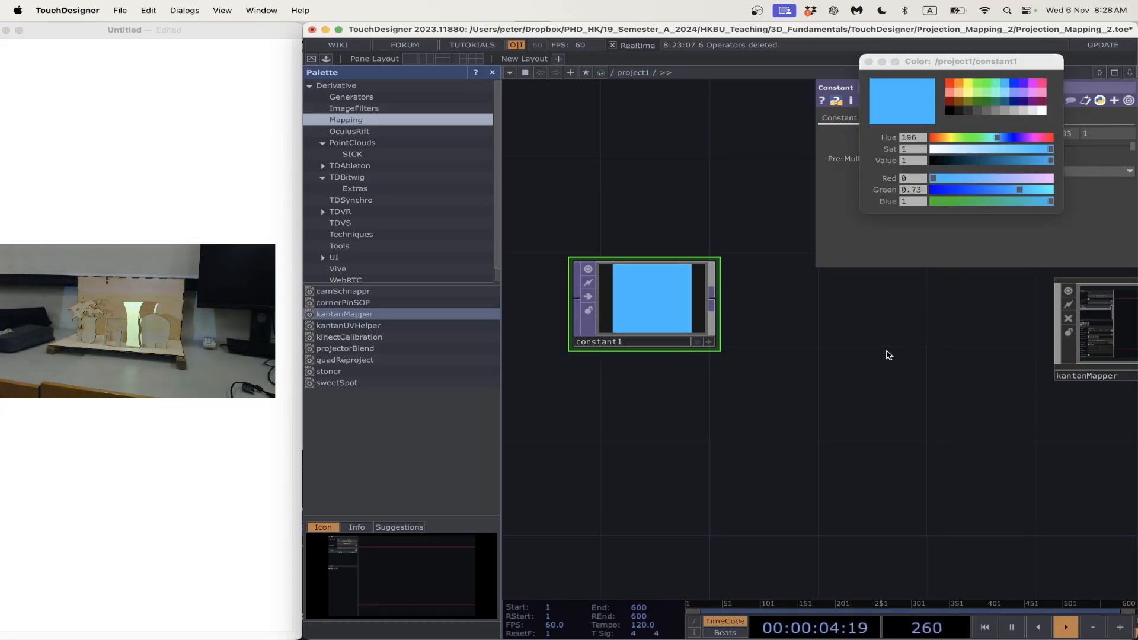
pyautogui.click(869, 61)
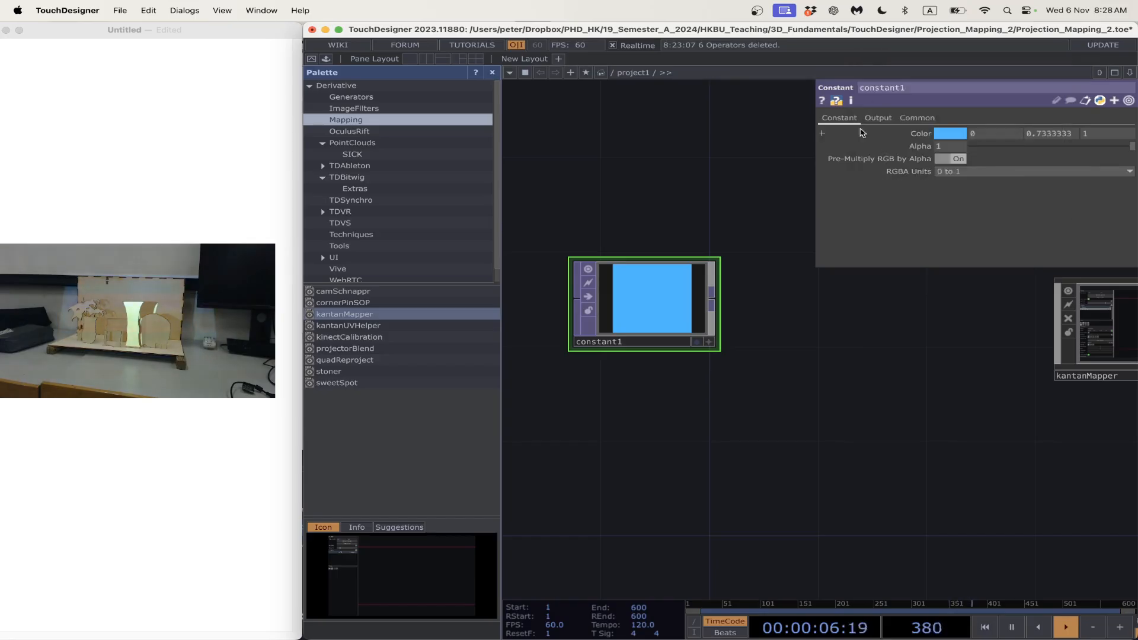
# - Add a Null TOP fed by the Constant's output and space the two nodes further apart
pyautogui.hscroll(3, 785, 348)
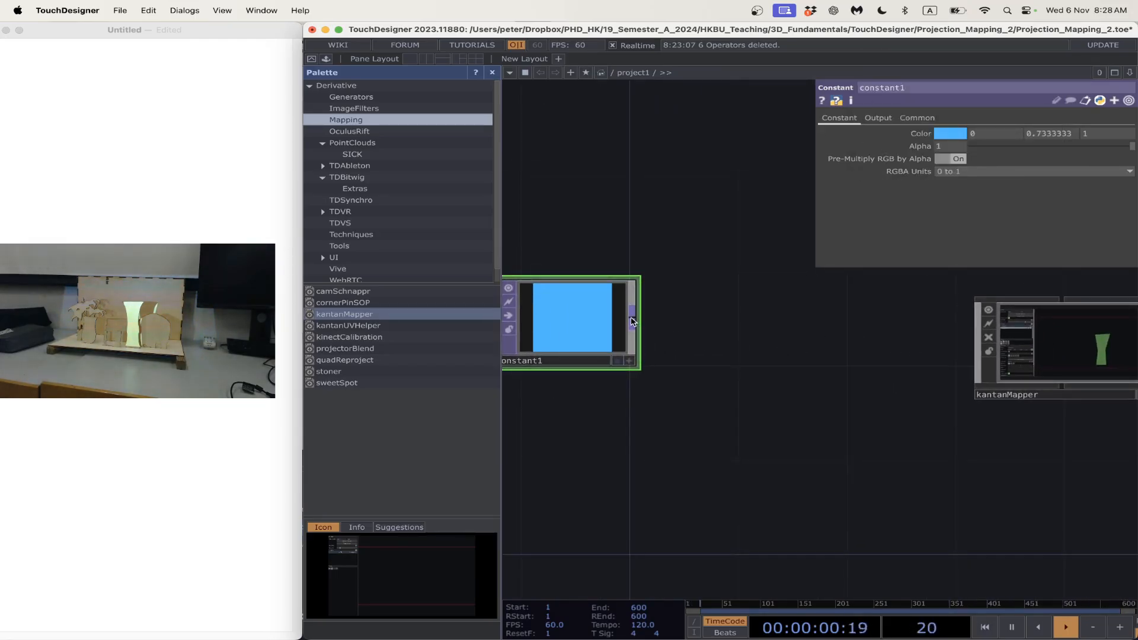
pyautogui.rightClick(633, 320)
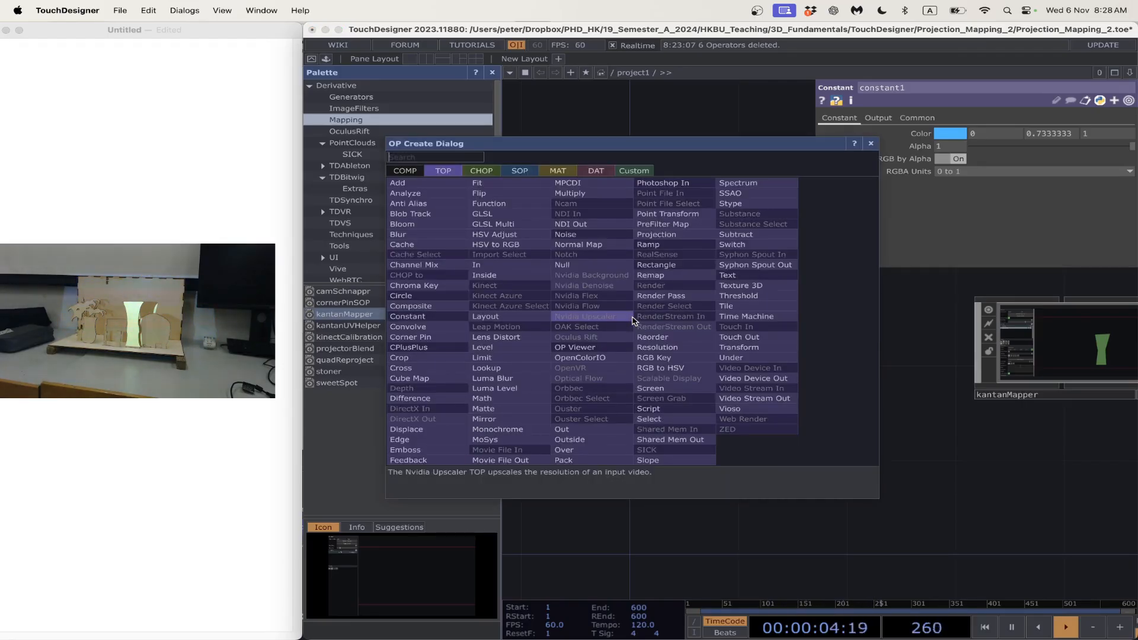
pyautogui.click(606, 265)
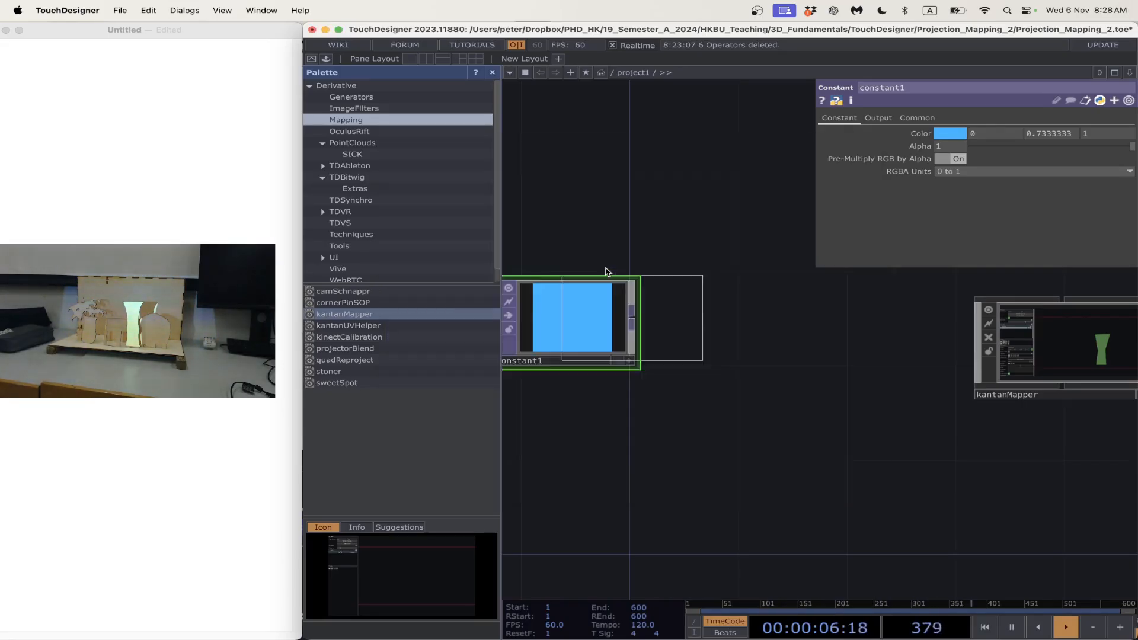
pyautogui.click(767, 326)
pyautogui.scroll(-2, 693, 391)
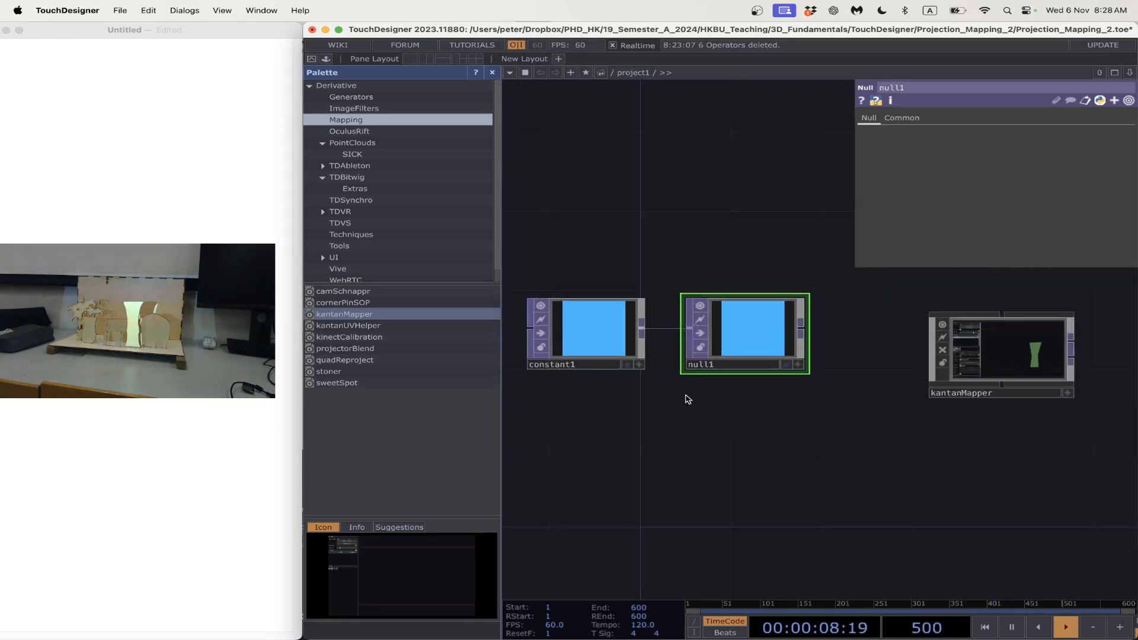
pyautogui.moveTo(703, 407); pyautogui.dragTo(794, 404)
pyautogui.moveTo(696, 344); pyautogui.dragTo(583, 342)
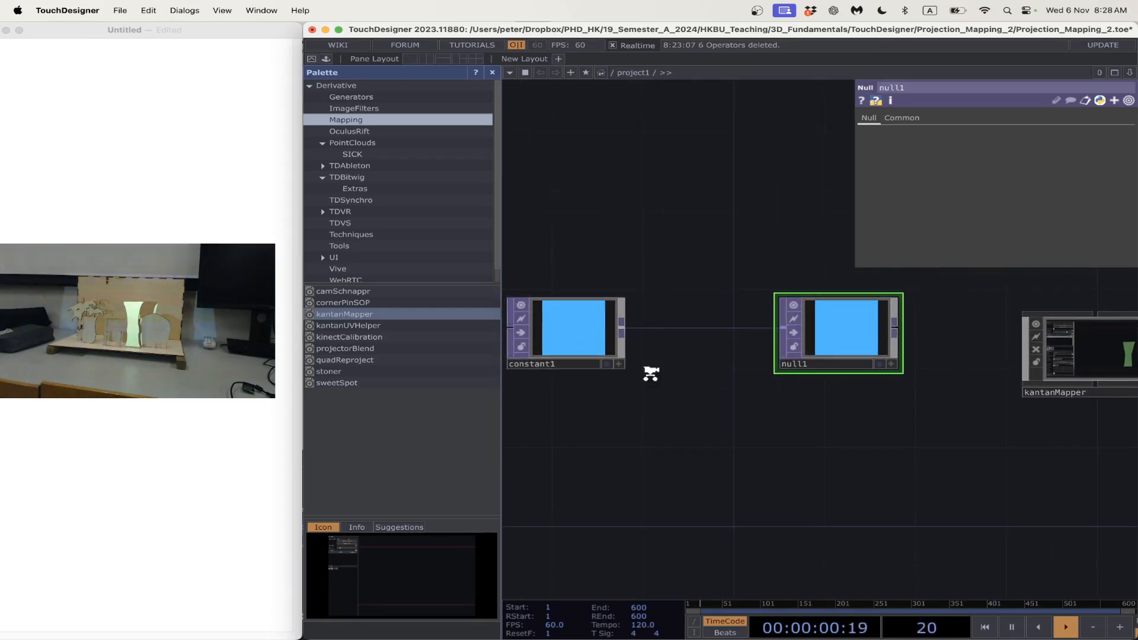
pyautogui.scroll(-3, 652, 373)
pyautogui.moveTo(699, 398); pyautogui.dragTo(684, 396)
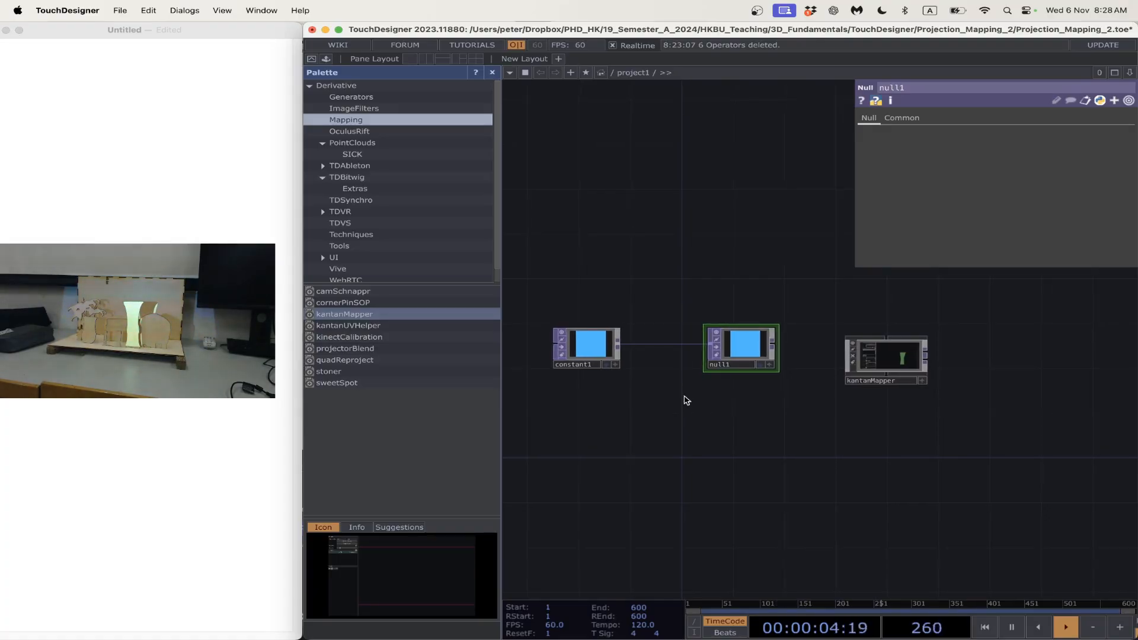
# - Rename the Null TOP as colour_1
pyautogui.scroll(1, 757, 389)
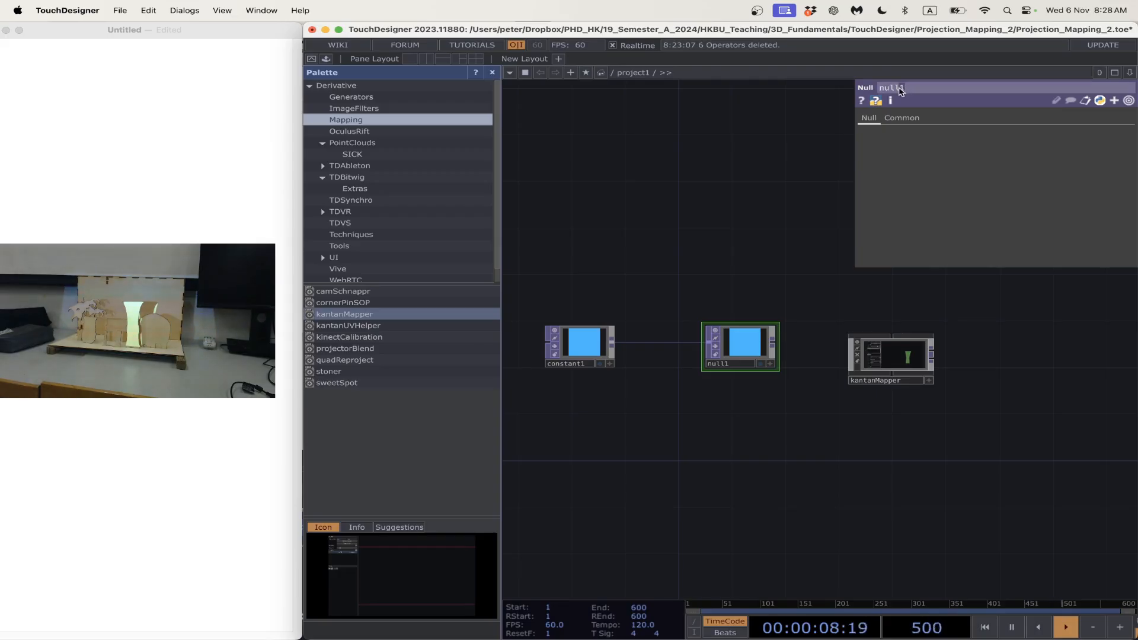
pyautogui.write('colour_1')
pyautogui.press('Return')
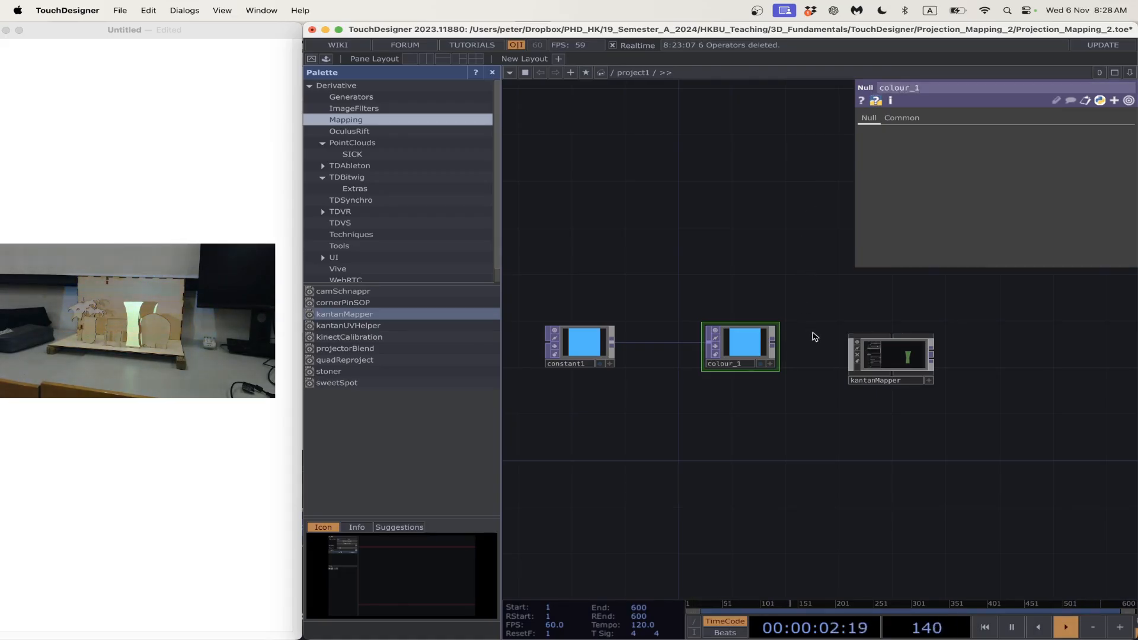
# - Open the kantanMapper's Kantan edit window and place it where the Freeform1 settings can be edited
pyautogui.moveTo(844, 409); pyautogui.dragTo(776, 424)
pyautogui.click(808, 368)
pyautogui.click(953, 150)
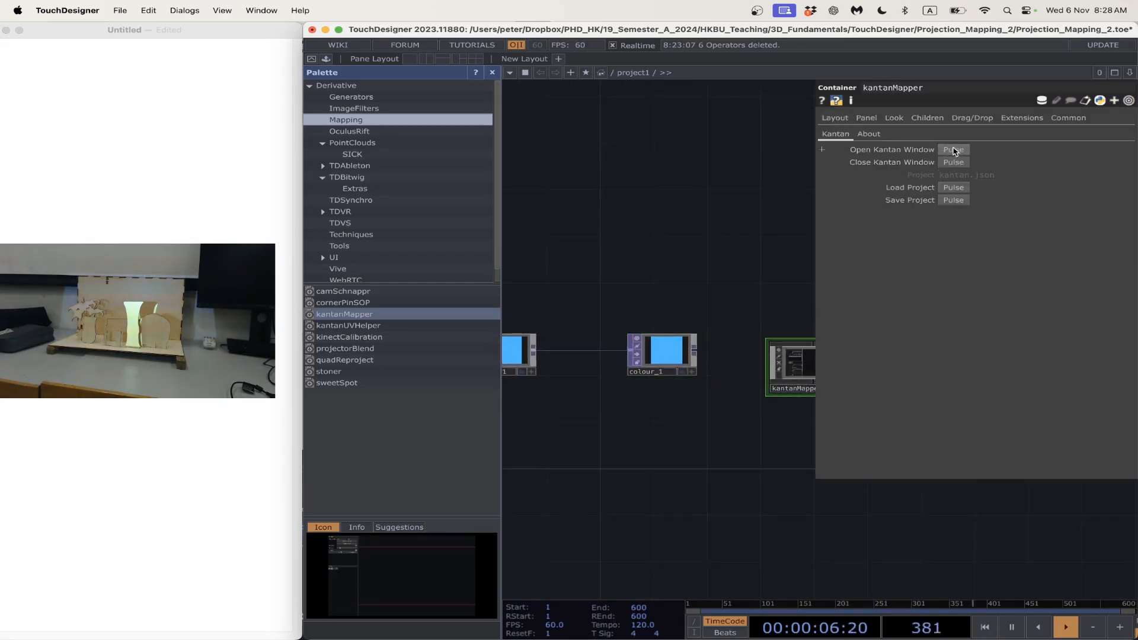
pyautogui.moveTo(336, 183); pyautogui.dragTo(638, 31)
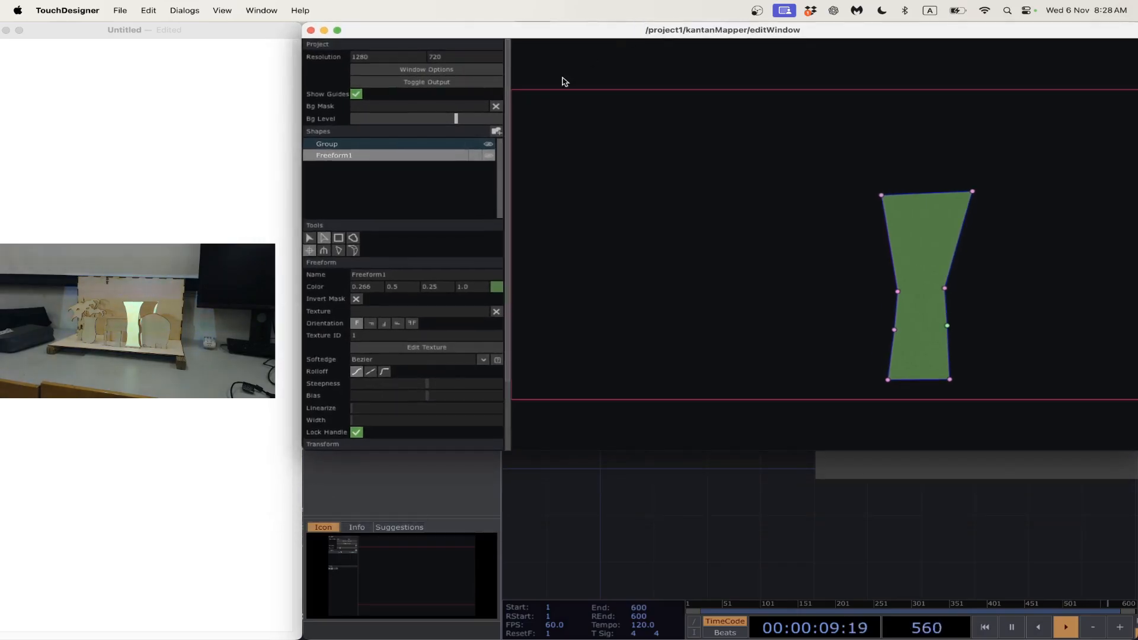
# - Try to texture Freeform1 with the path /project1/colour1
pyautogui.click(420, 312)
pyautogui.moveTo(493, 29); pyautogui.dragTo(486, 129)
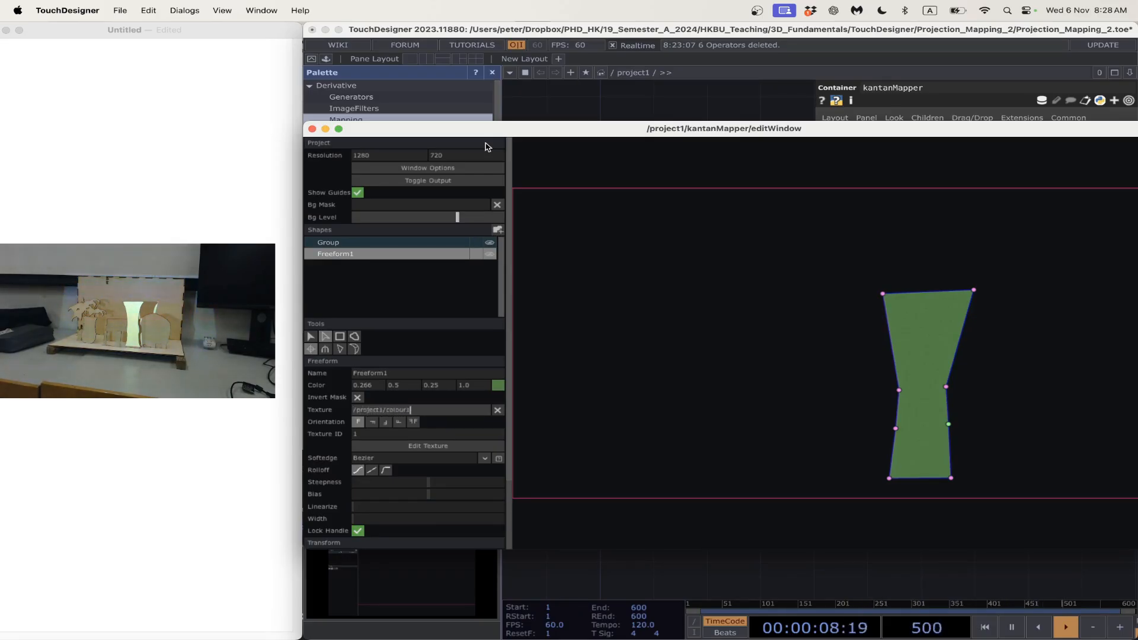
pyautogui.click(498, 414)
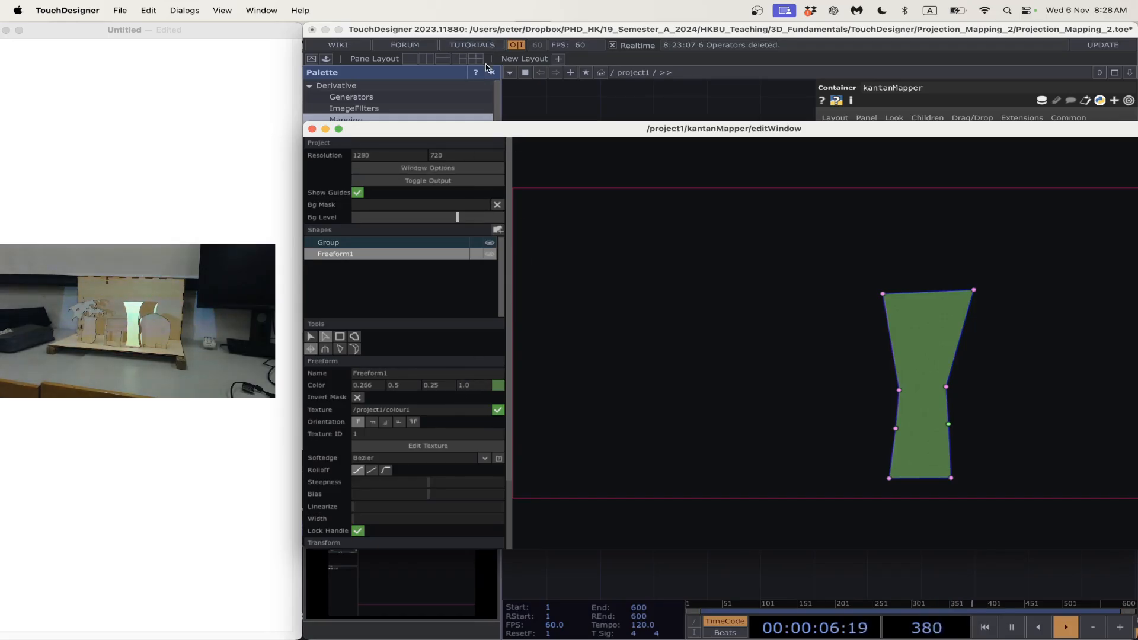
pyautogui.moveTo(482, 128)
pyautogui.mouseDown()
pyautogui.moveTo(525, 376)
pyautogui.moveTo(510, 149)
pyautogui.moveTo(498, 131)
pyautogui.mouseUp()
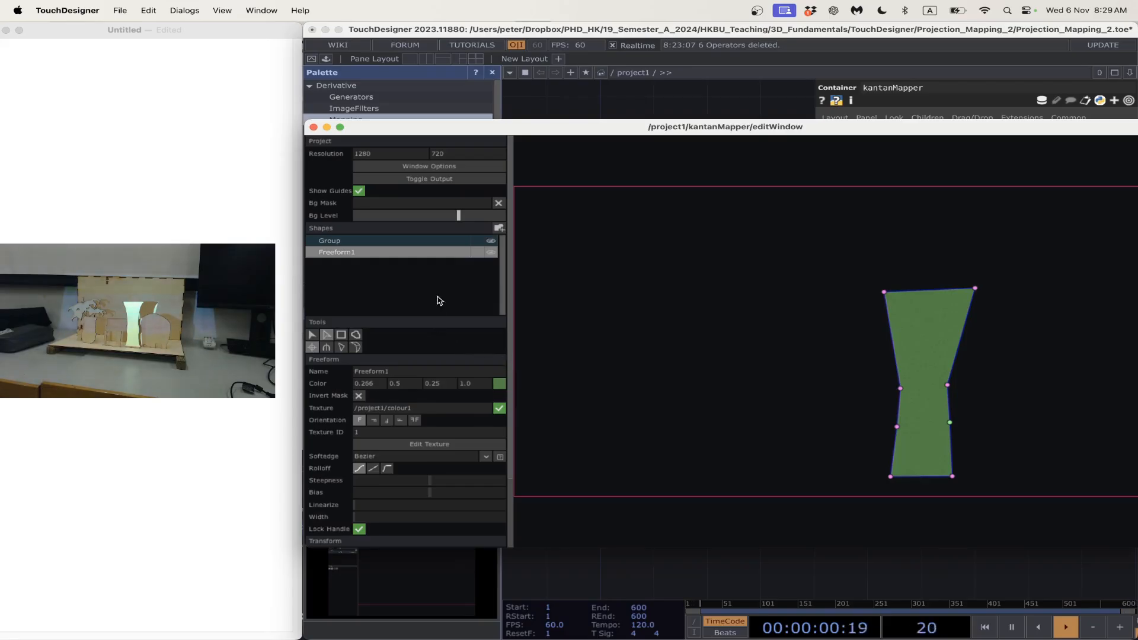
pyautogui.click(404, 261)
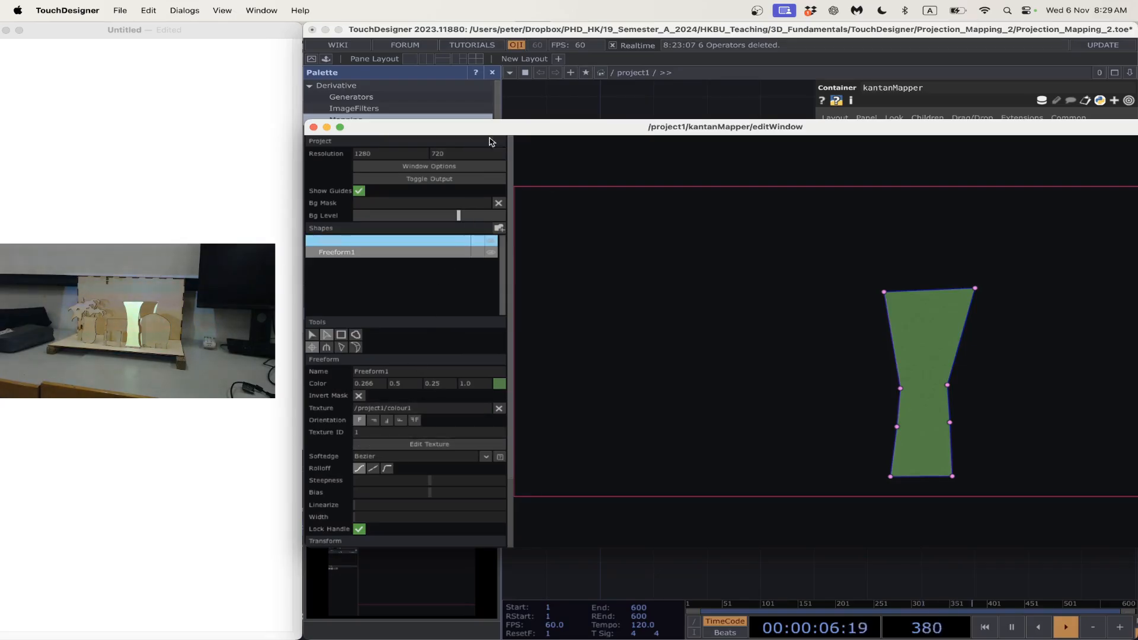
# - Correct Freeform1's texture path to /project1/colour_1, enable the texture and close the Kantan edit window
pyautogui.moveTo(486, 129)
pyautogui.mouseDown()
pyautogui.moveTo(610, 445)
pyautogui.moveTo(490, 146)
pyautogui.moveTo(493, 116)
pyautogui.mouseUp()
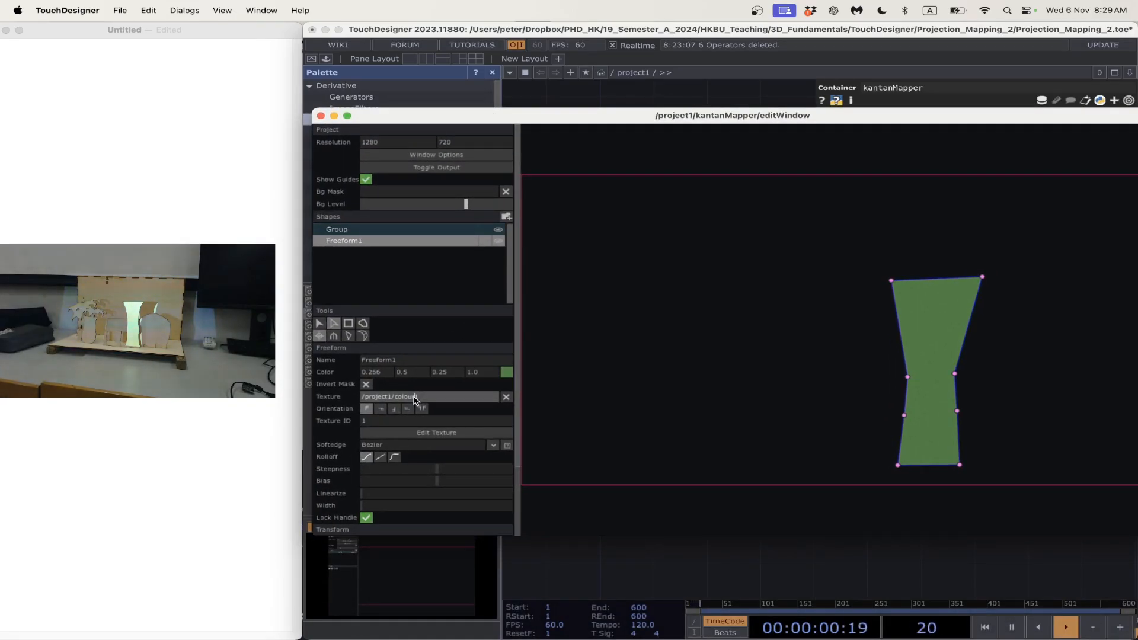
pyautogui.click(506, 397)
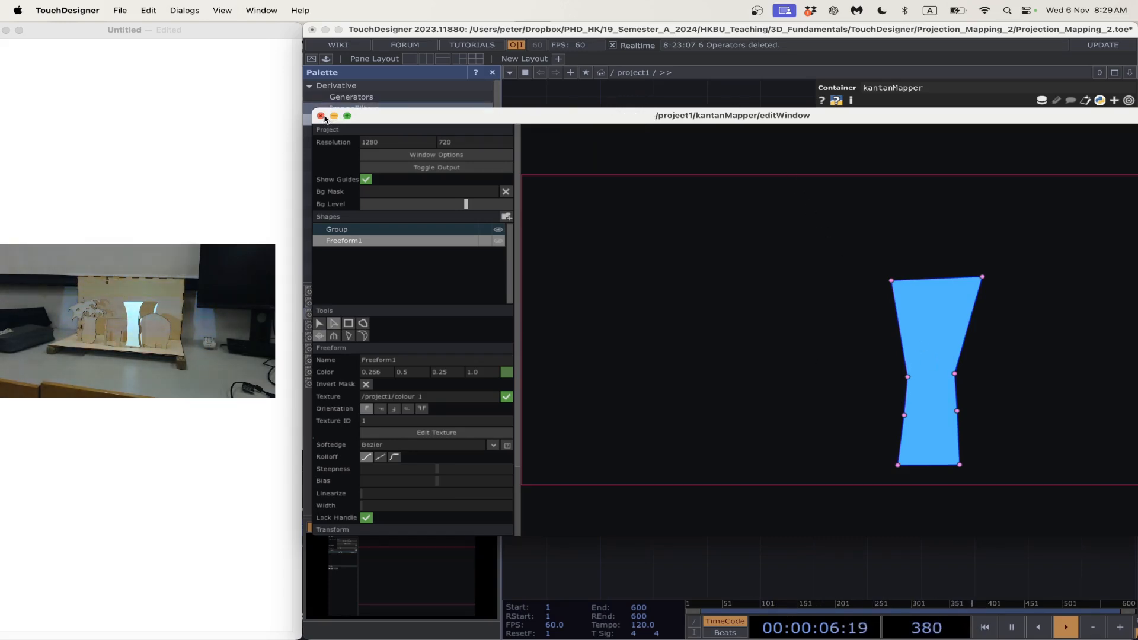
pyautogui.click(320, 116)
# - Add a Noise TOP to the network directly below constant1
pyautogui.moveTo(593, 424); pyautogui.dragTo(635, 385)
pyautogui.doubleClick(561, 389)
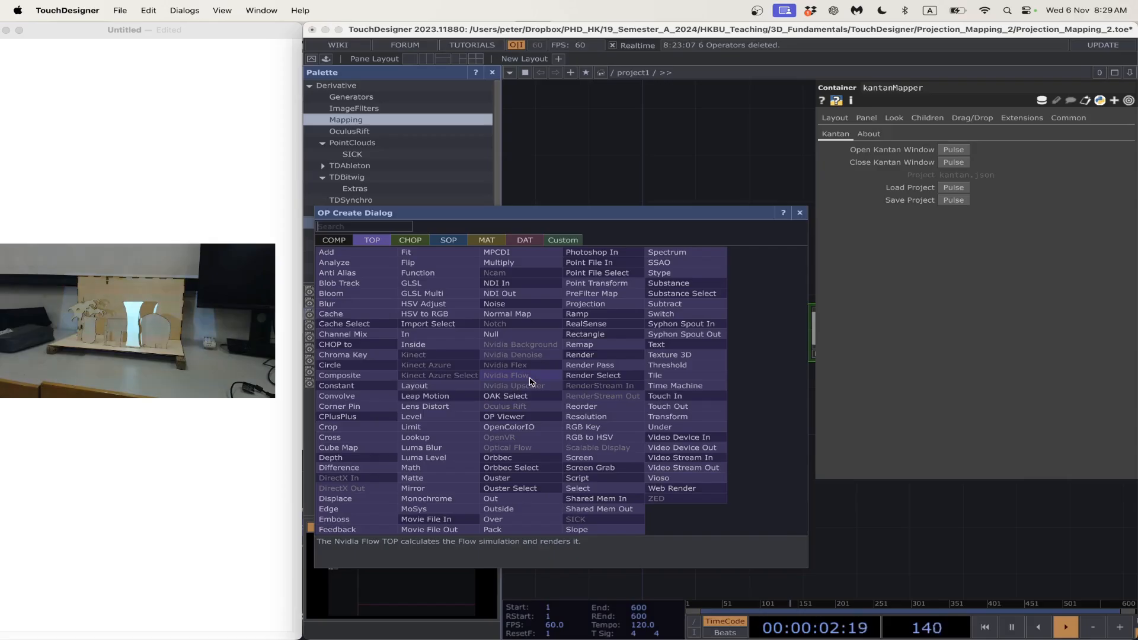
pyautogui.write('noise')
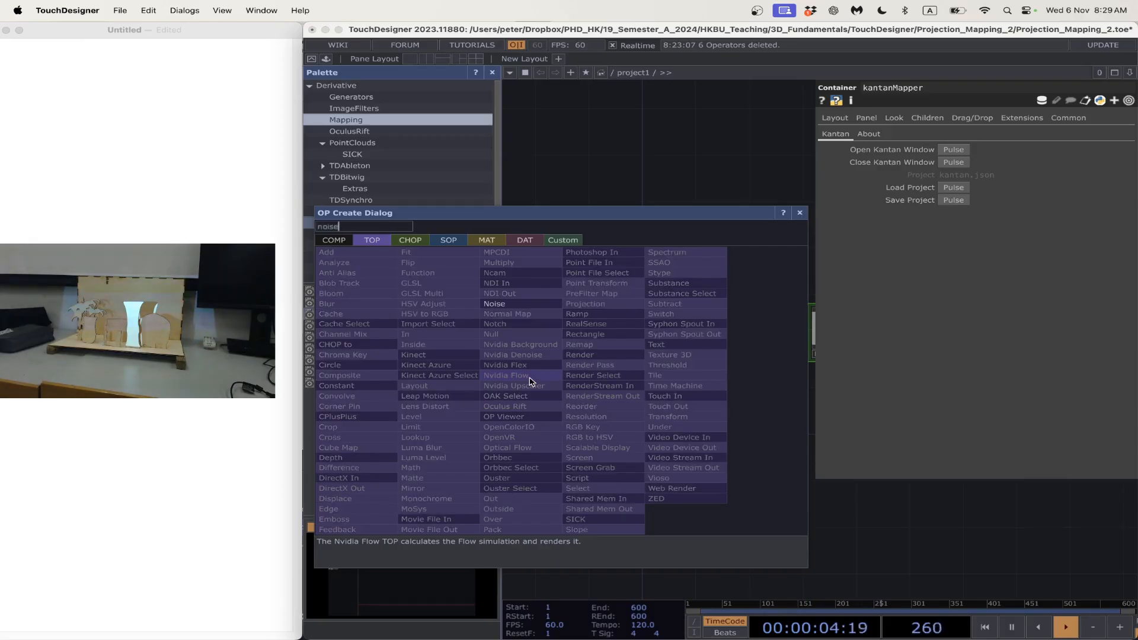
pyautogui.click(515, 304)
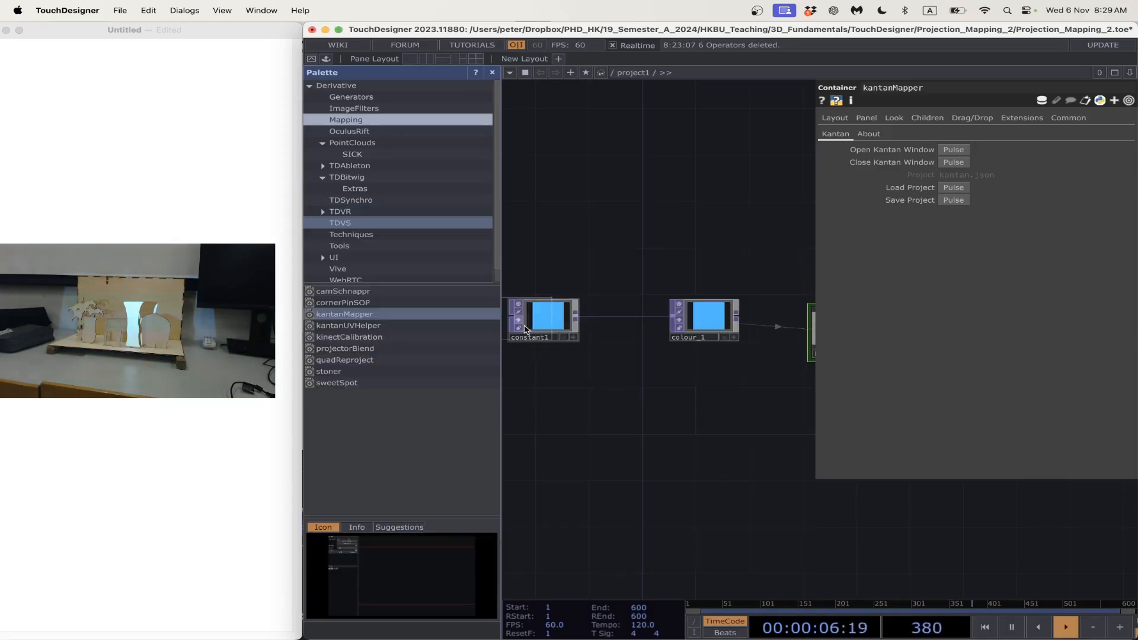
pyautogui.click(558, 394)
# - Connect noise1's output to the colour_1 null in place of constant1
pyautogui.scroll(5, 627, 427)
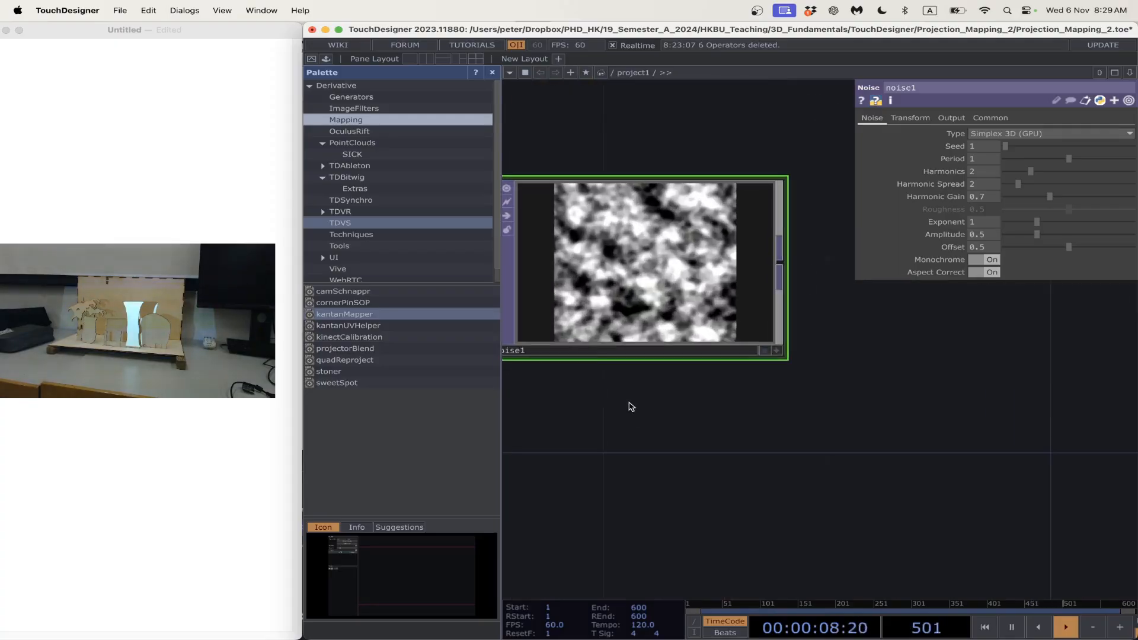
pyautogui.scroll(-4, 626, 403)
pyautogui.scroll(4, 628, 406)
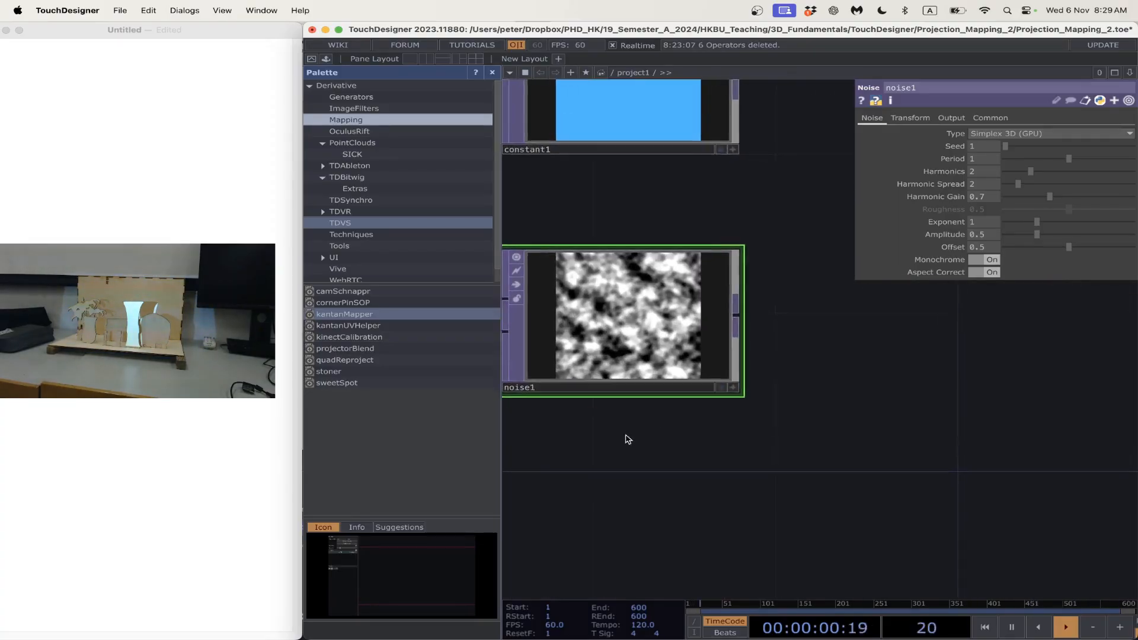
pyautogui.scroll(-5, 626, 435)
pyautogui.moveTo(767, 408); pyautogui.dragTo(677, 419)
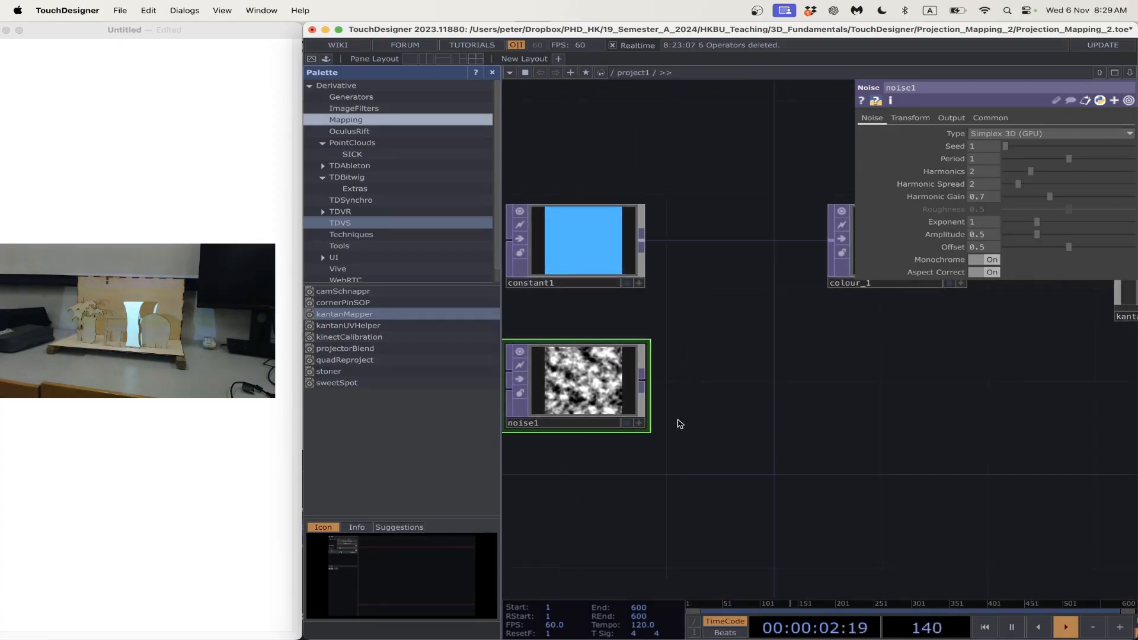
pyautogui.scroll(-2, 678, 422)
pyautogui.moveTo(630, 392); pyautogui.dragTo(782, 262)
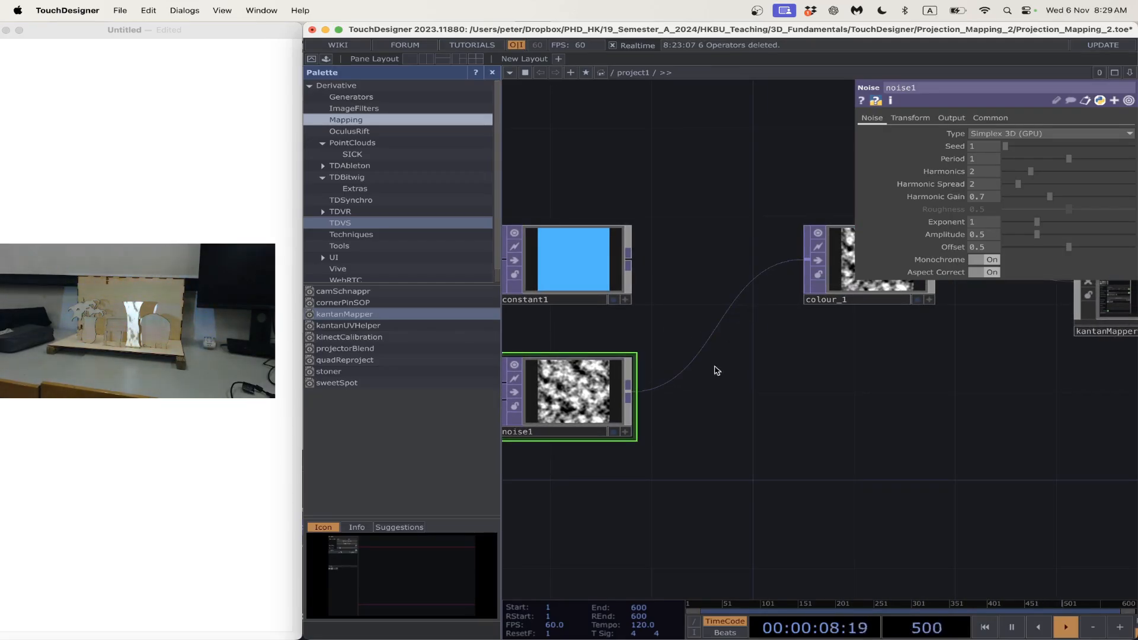
# - Try to animate noise1 by setting its X translate to the expression absTime.seconds
pyautogui.moveTo(713, 371); pyautogui.dragTo(757, 386)
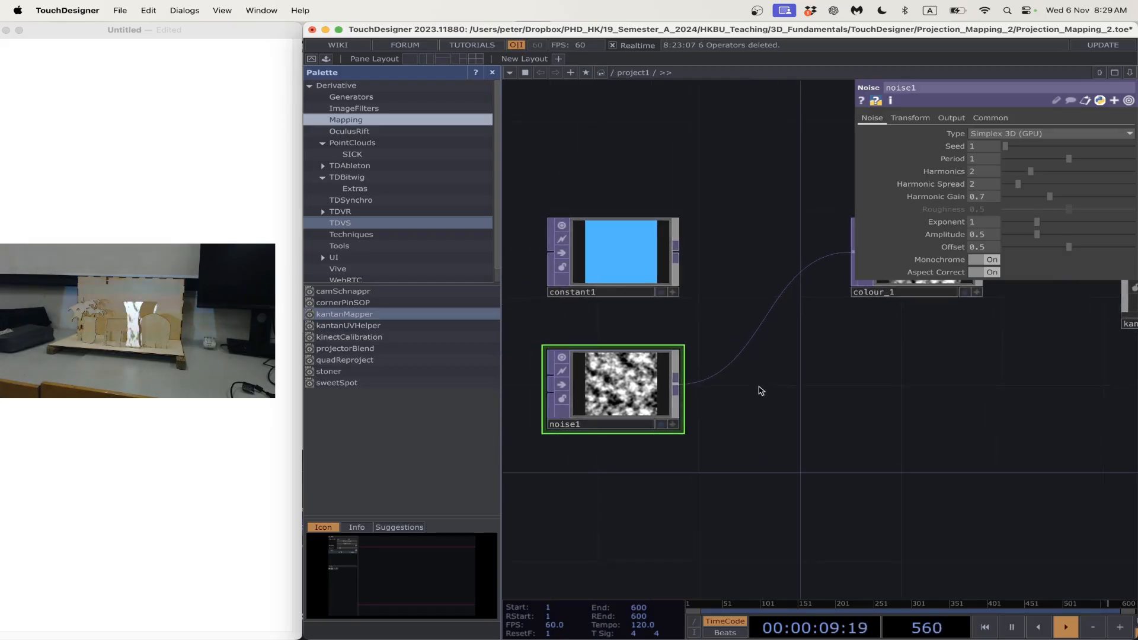
pyautogui.click(908, 118)
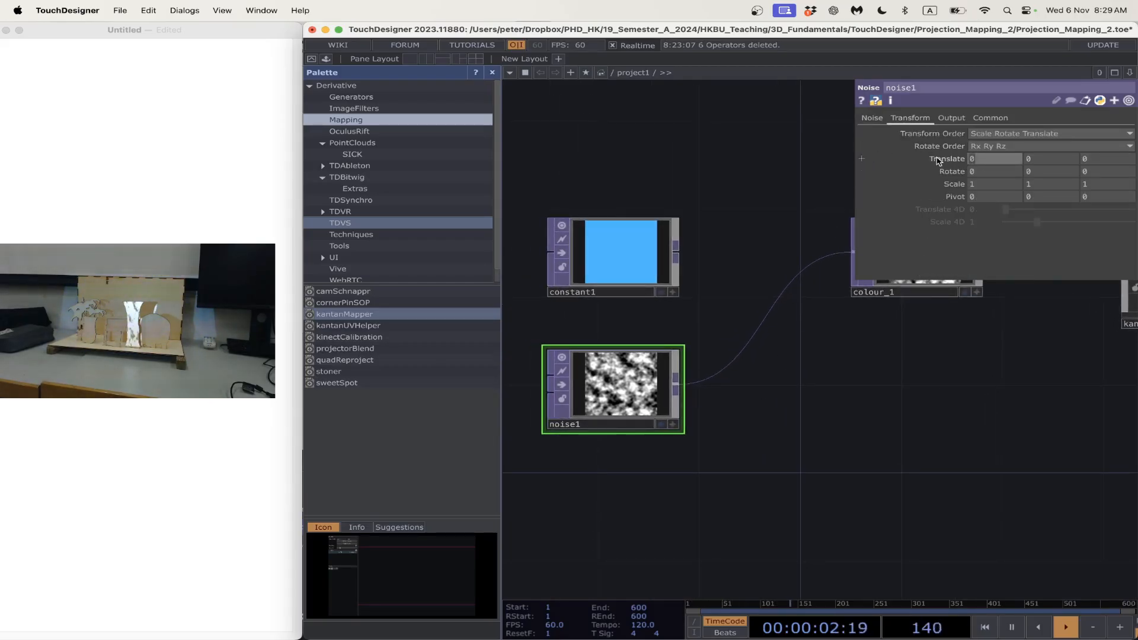
pyautogui.write('absT')
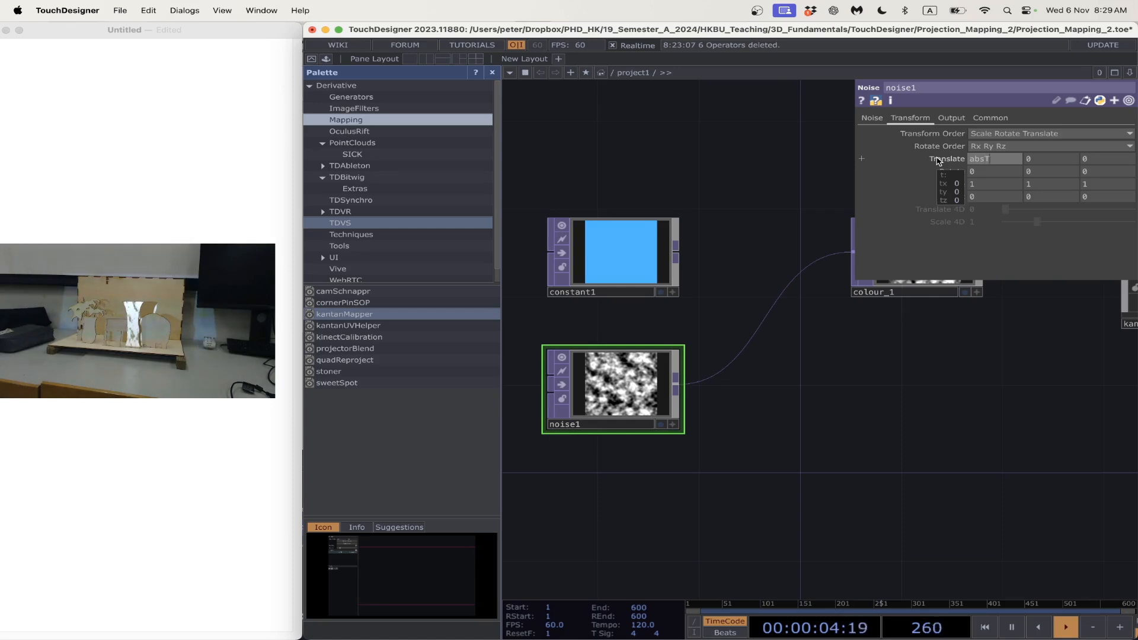
pyautogui.write('ime.seconds')
pyautogui.press('Return')
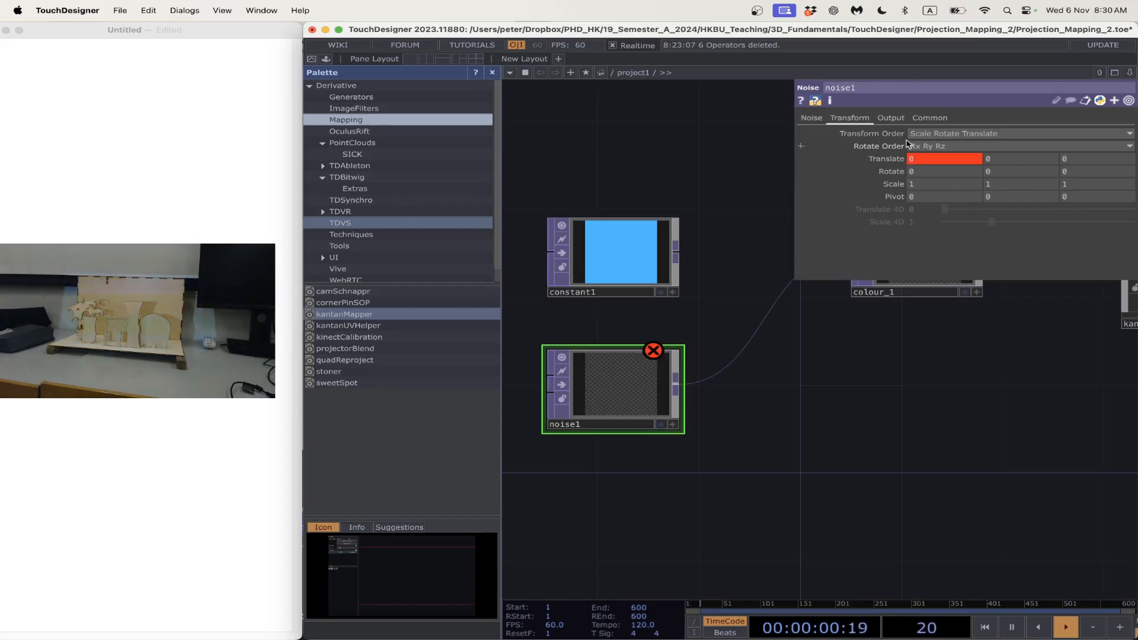
# - Clear the faulty X translate expression on noise1 and re-enter it as absTime.seconds
pyautogui.click(894, 160)
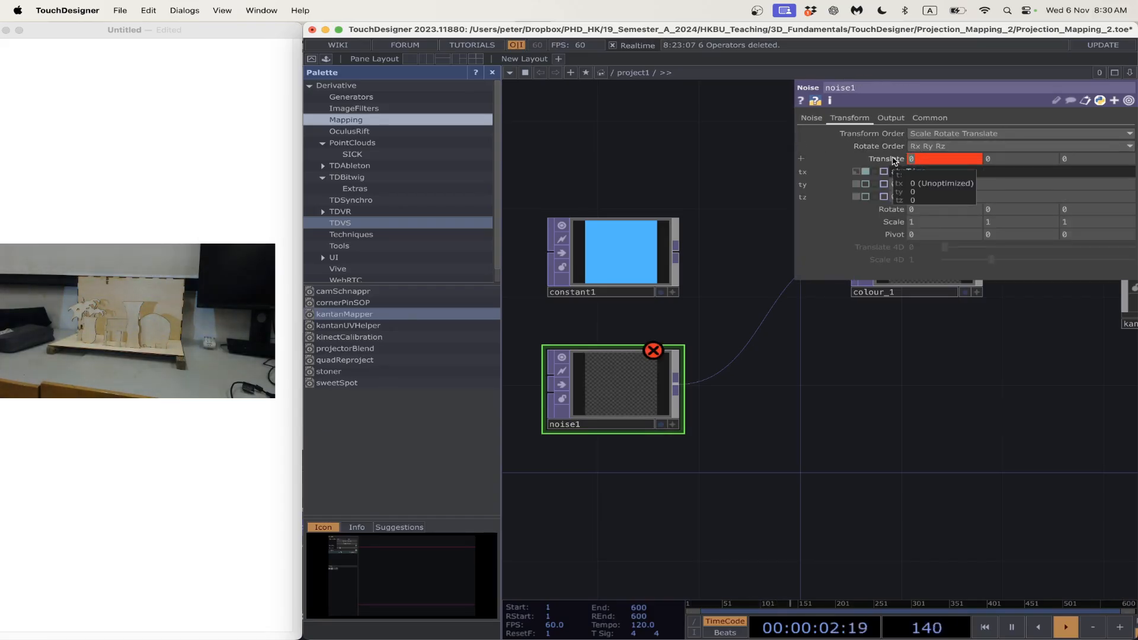
pyautogui.doubleClick(913, 172)
pyautogui.press('BackSpace')
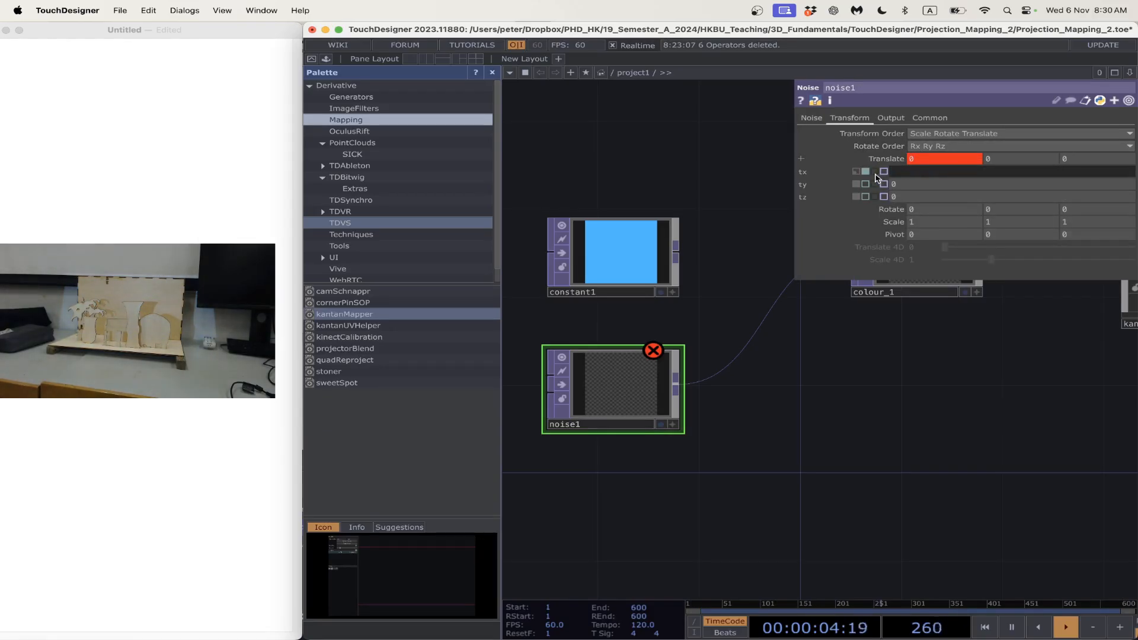
pyautogui.press('Return')
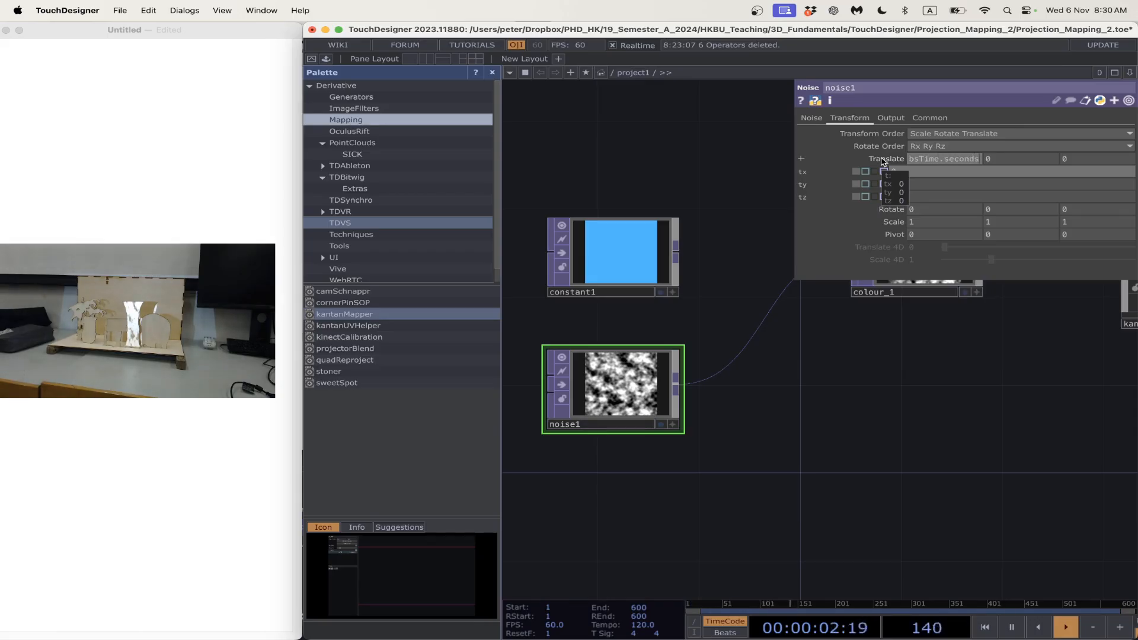
pyautogui.press('Return')
# - Set noise1's Y and Z translate values to the expression absTime.seconds
pyautogui.click(1010, 161)
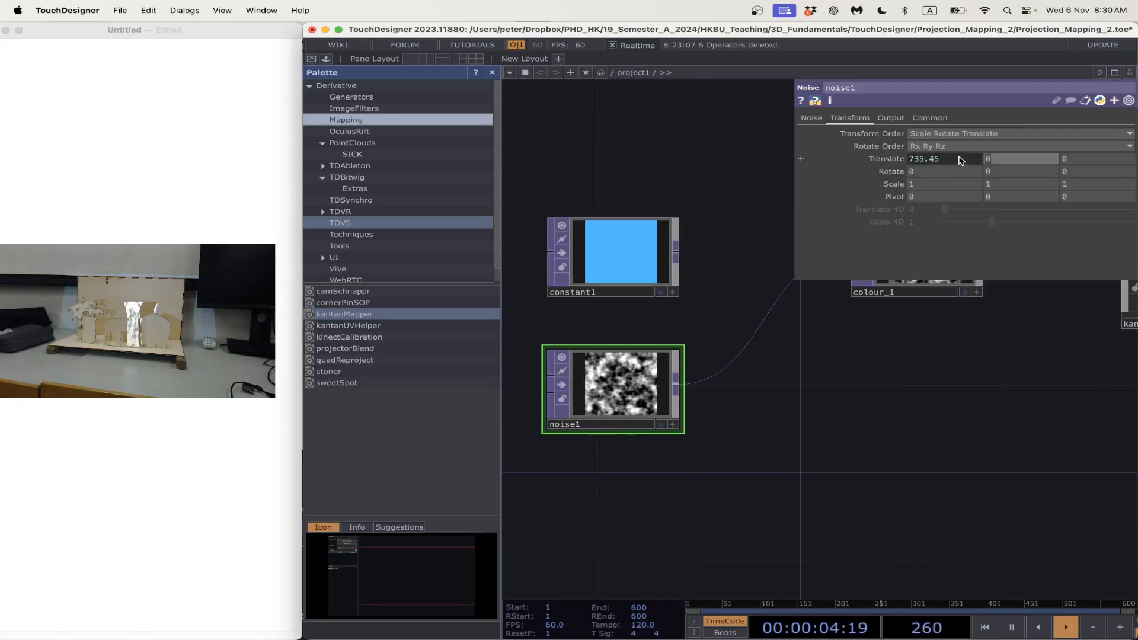
pyautogui.write('absTime.seconds')
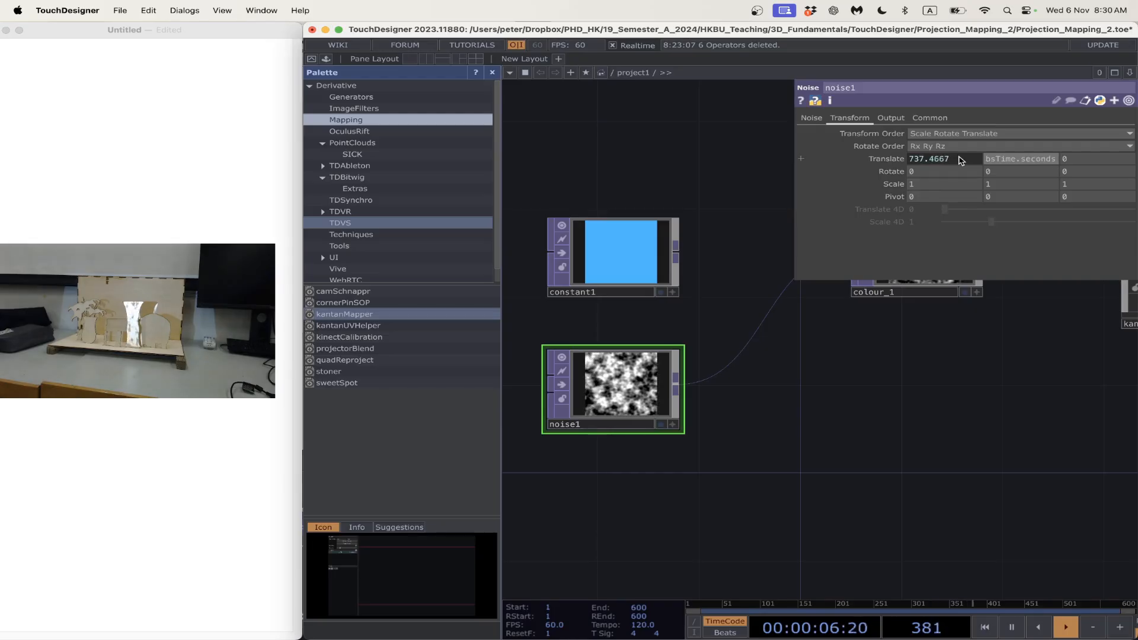
pyautogui.click(1067, 160)
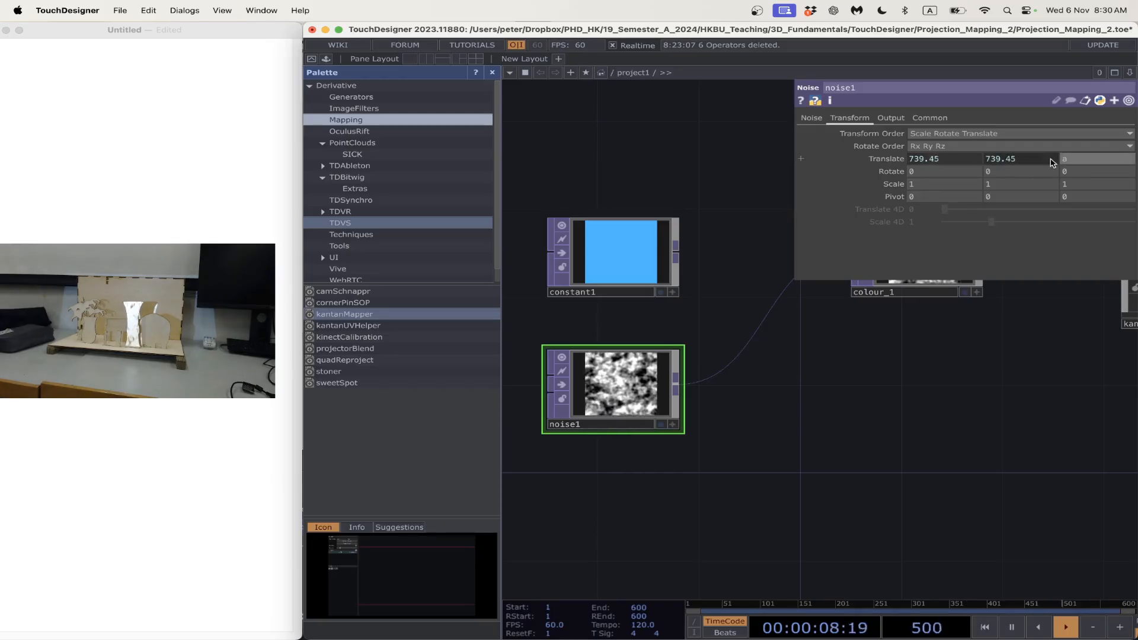
pyautogui.write('absTime.seconds')
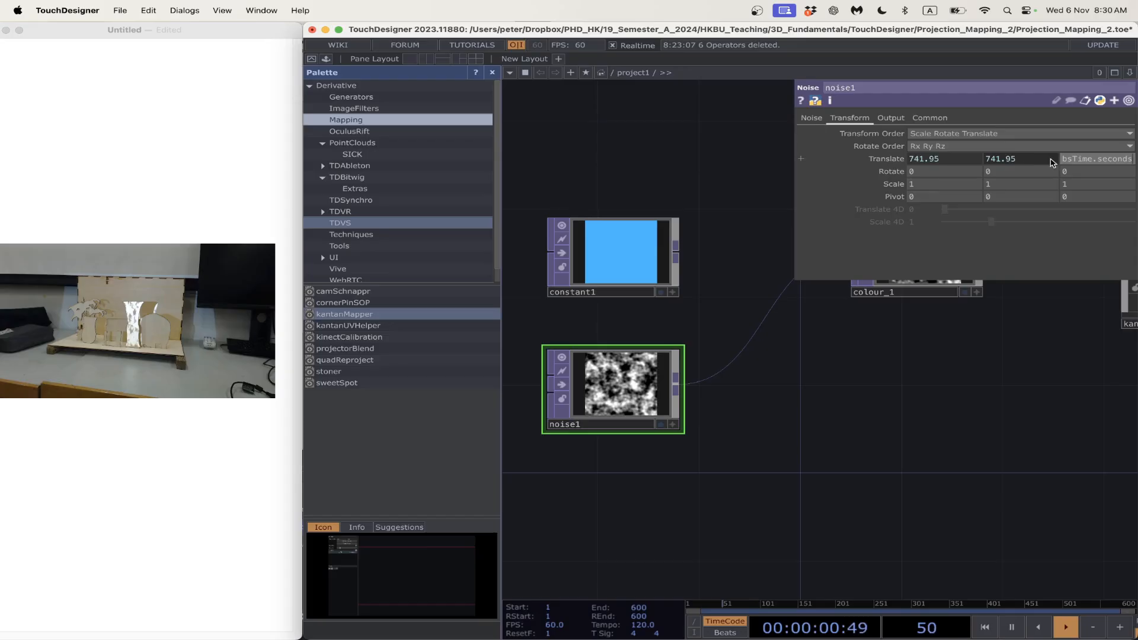
pyautogui.press('Return')
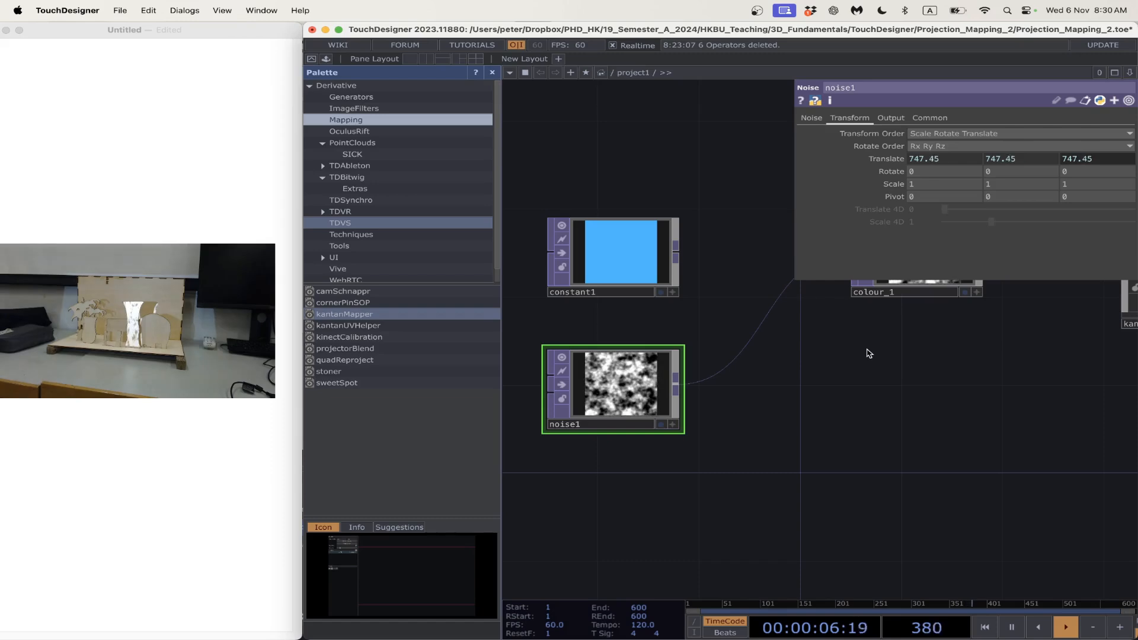
# - Move noise1 away from colour_1 and insert a Ramp TOP on the wire between them
pyautogui.scroll(-4, 788, 388)
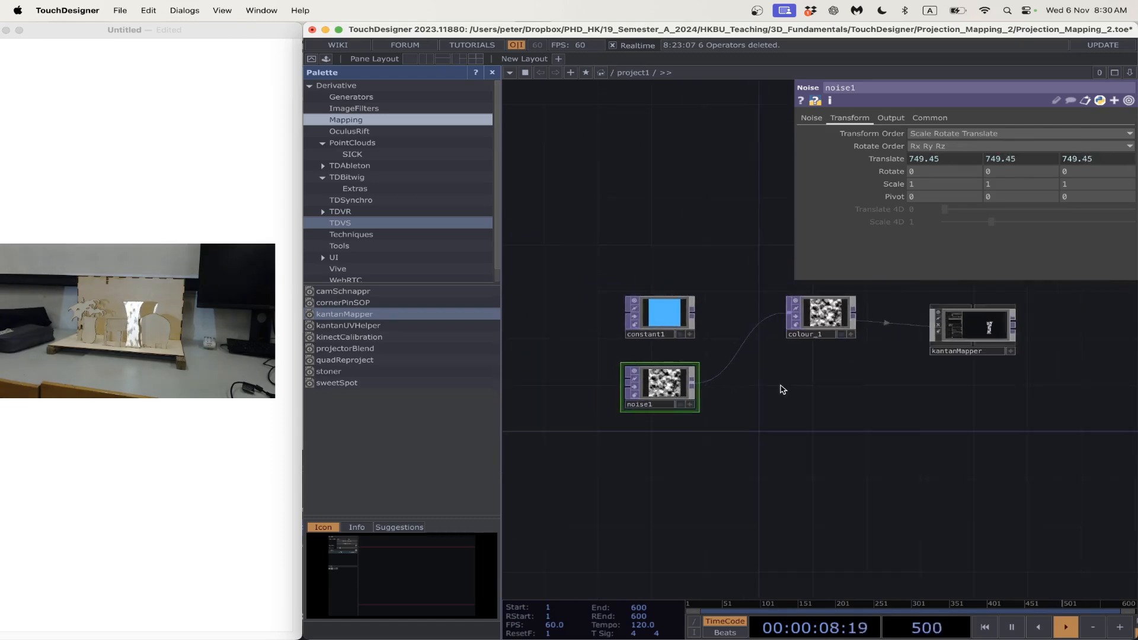
pyautogui.hscroll(-2, 788, 389)
pyautogui.moveTo(687, 379); pyautogui.dragTo(634, 402)
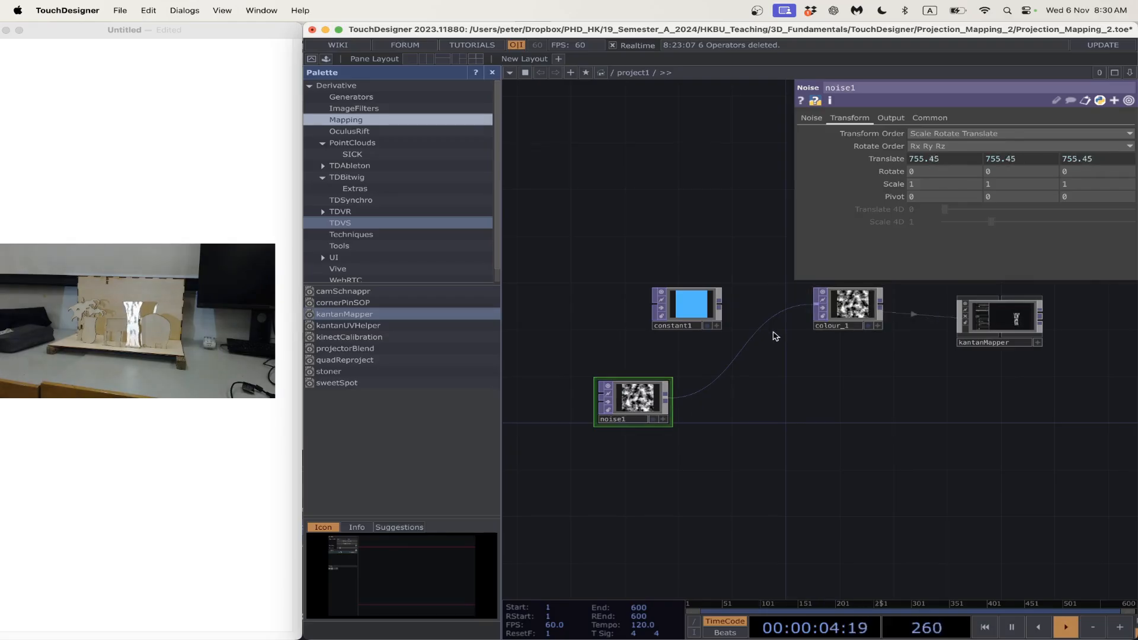
pyautogui.rightClick(739, 358)
pyautogui.click(752, 345)
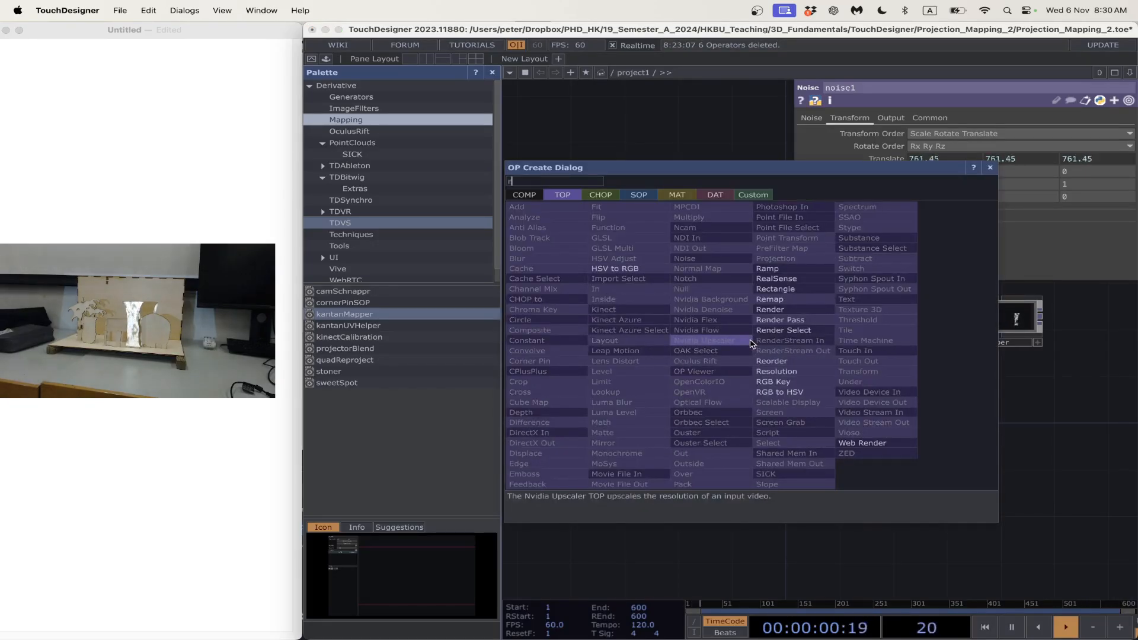
pyautogui.click(766, 268)
pyautogui.click(728, 361)
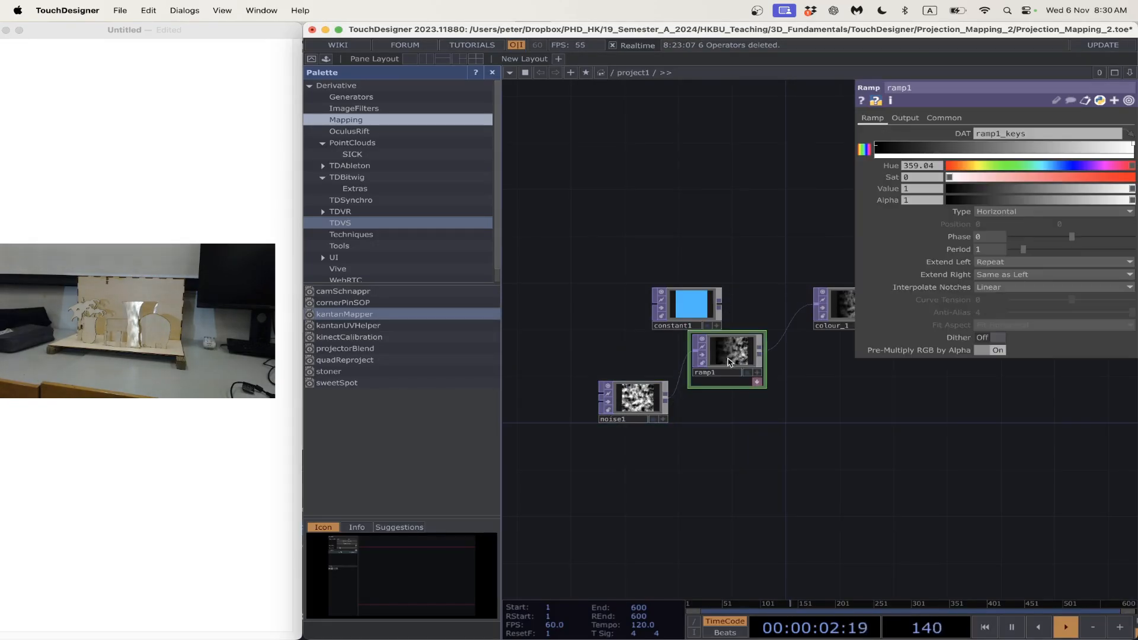
# - Colour the black starting key of ramp1 red with saturation 0.709 and value 0.687
pyautogui.press('h')
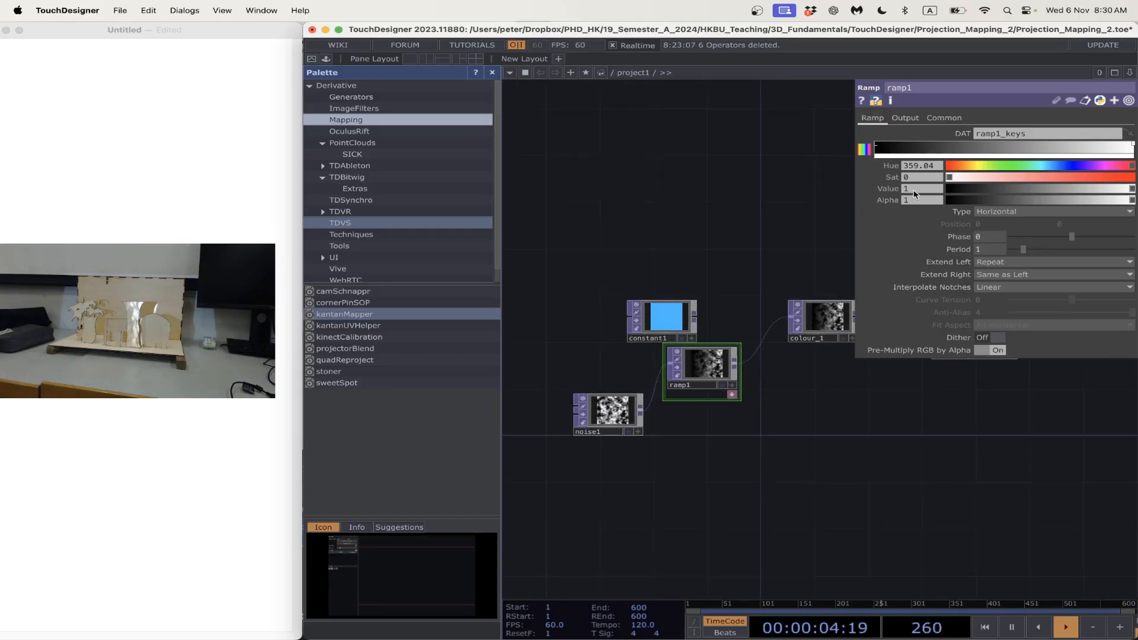
pyautogui.click(879, 149)
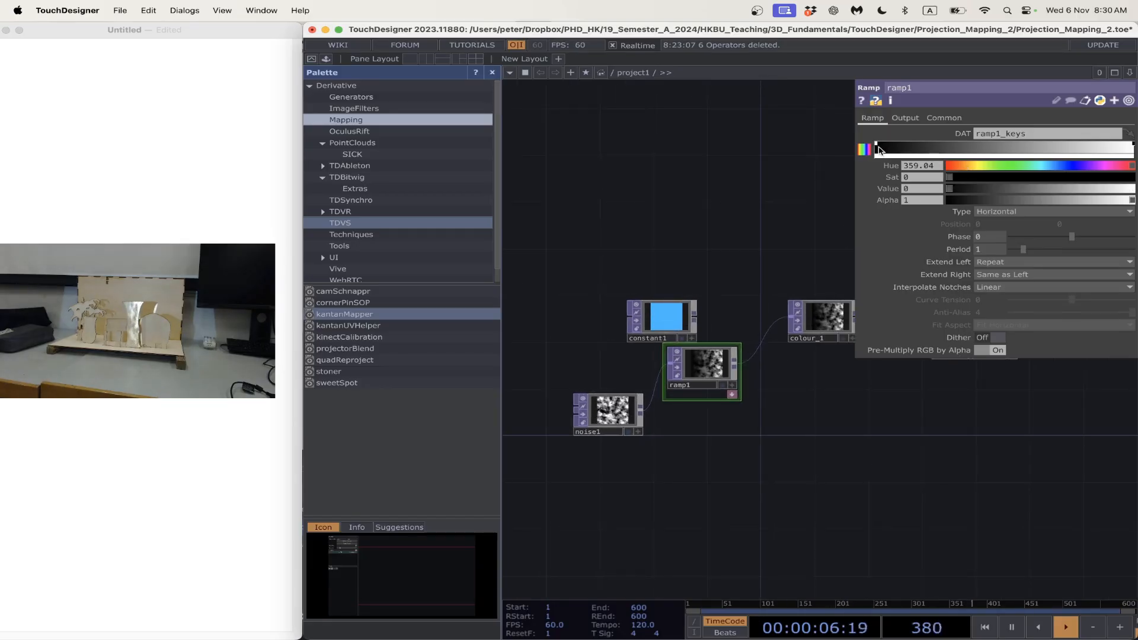
pyautogui.click(953, 178)
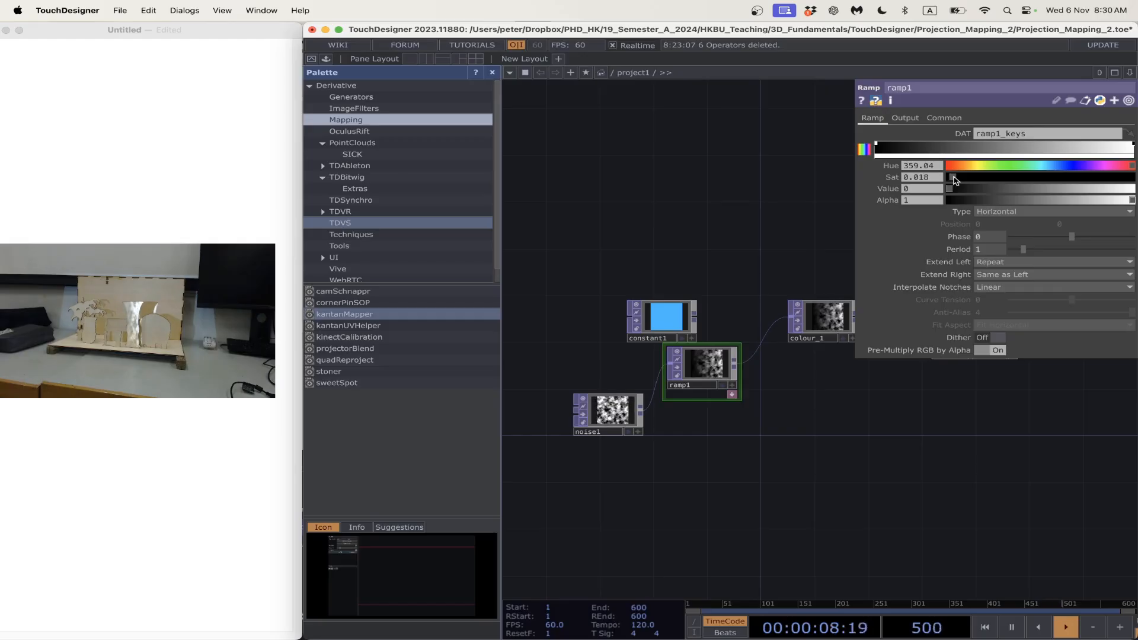
pyautogui.moveTo(952, 188); pyautogui.dragTo(1078, 189)
pyautogui.moveTo(1007, 178); pyautogui.dragTo(1080, 177)
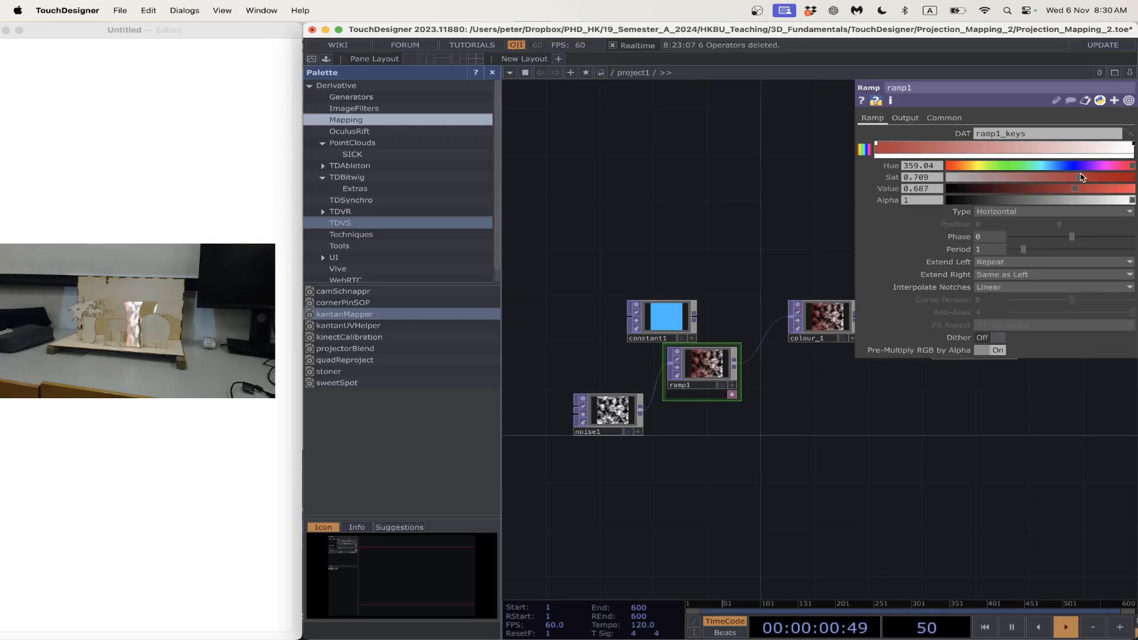
# - Set ramp1's type to Vertical and colour its white end key light blue with hue 197 and saturation 0.73
pyautogui.click(996, 212)
pyautogui.click(988, 224)
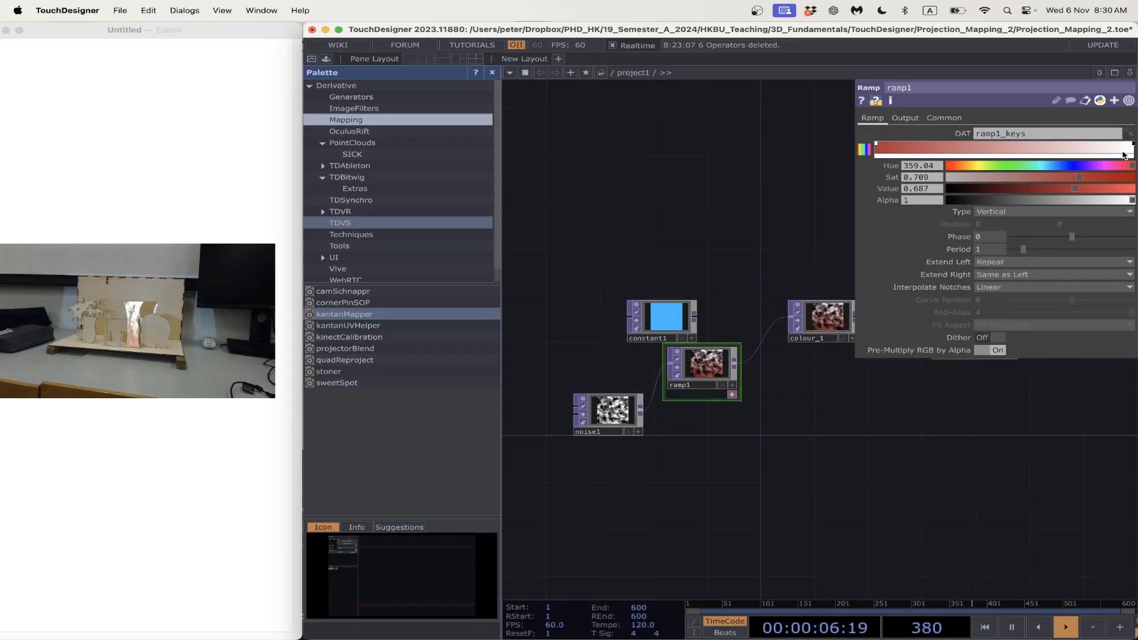
pyautogui.click(1132, 148)
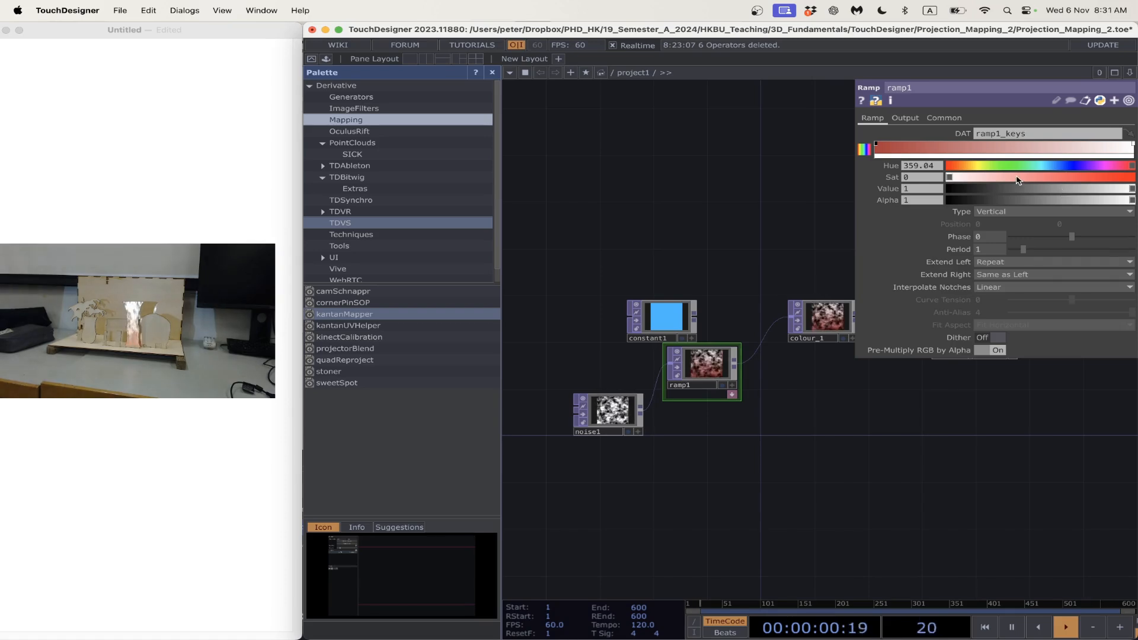
pyautogui.moveTo(1017, 181)
pyautogui.mouseDown()
pyautogui.moveTo(1083, 178)
pyautogui.moveTo(1051, 169)
pyautogui.mouseUp()
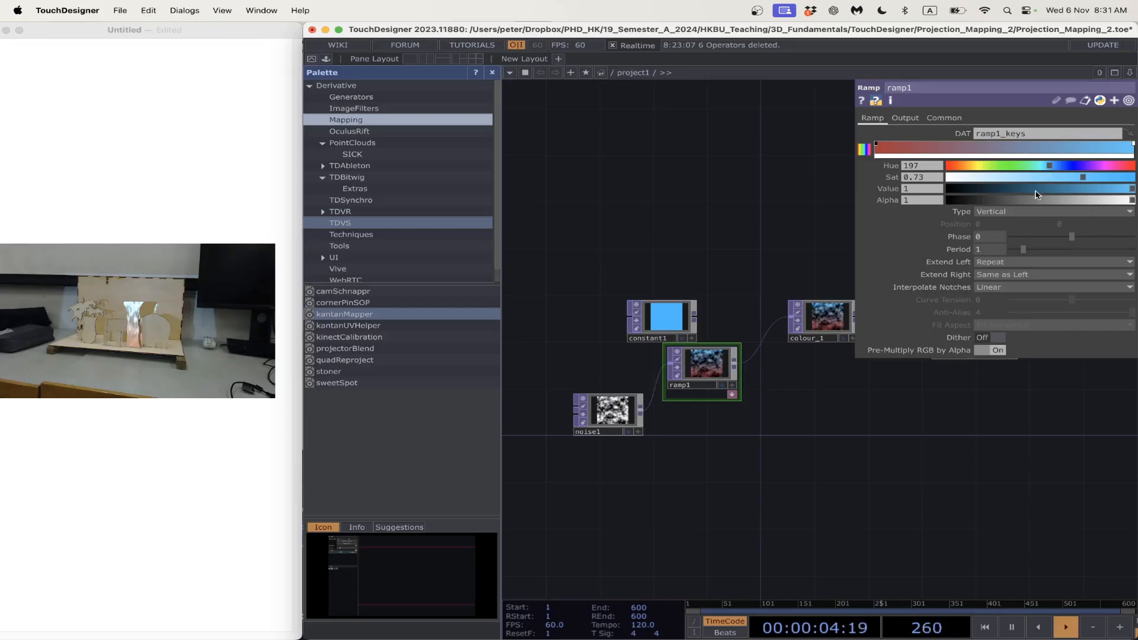
# - Hide the parameter window and tidy the network, with constant1 above a row of noise1, ramp1 and colour_1
pyautogui.moveTo(670, 320); pyautogui.dragTo(643, 285)
pyautogui.press('p')
pyautogui.moveTo(839, 400); pyautogui.dragTo(831, 396)
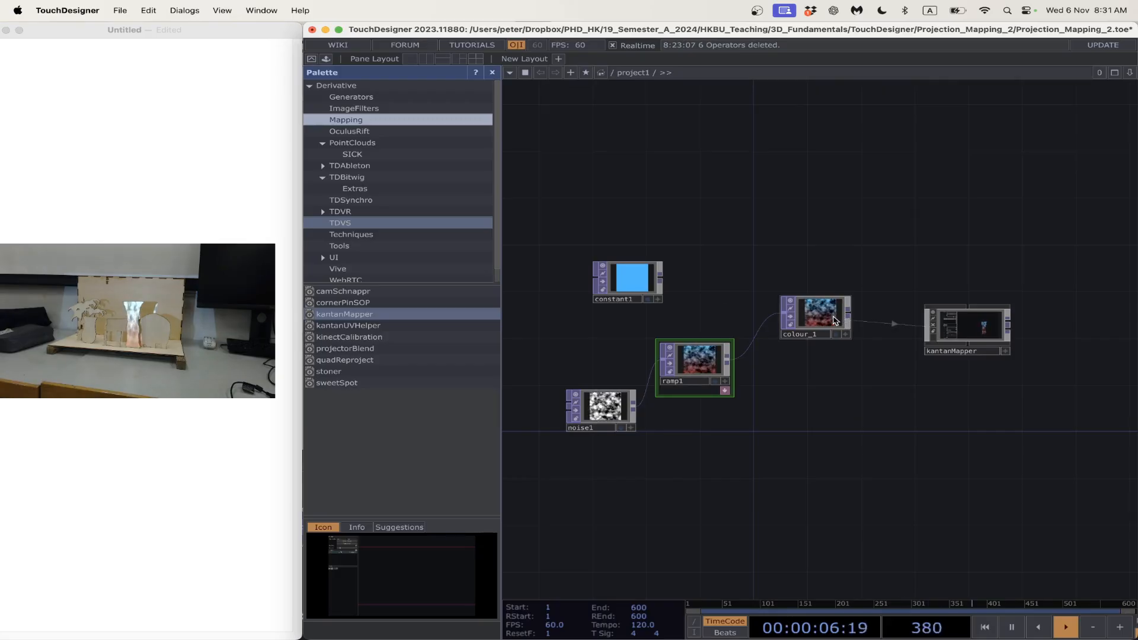
pyautogui.moveTo(640, 278); pyautogui.dragTo(599, 172)
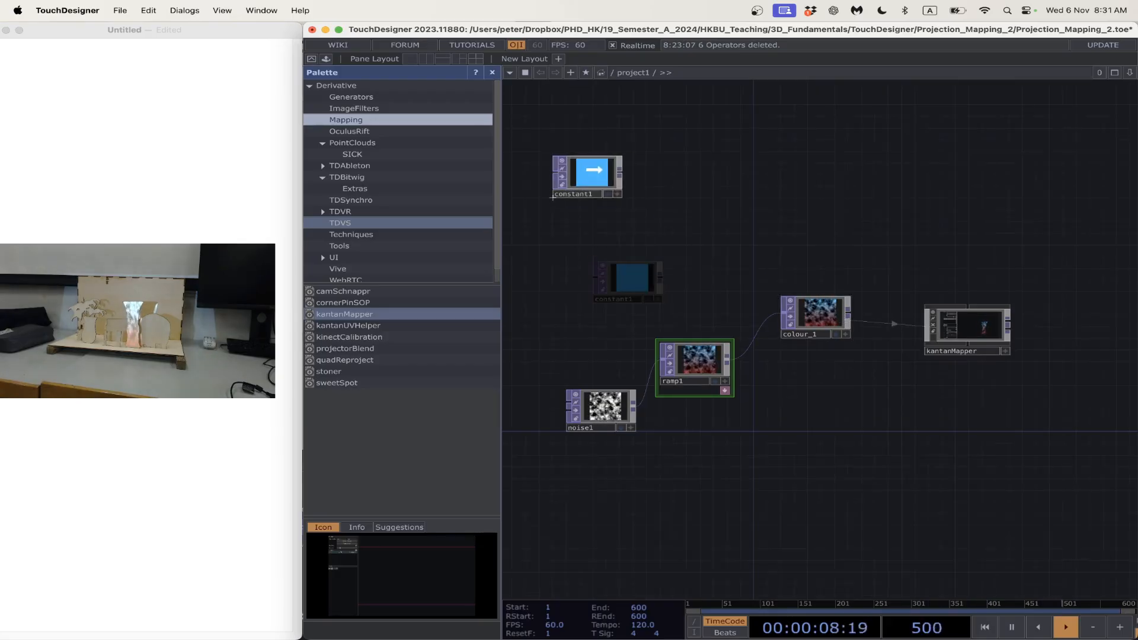
pyautogui.moveTo(567, 430); pyautogui.dragTo(553, 268)
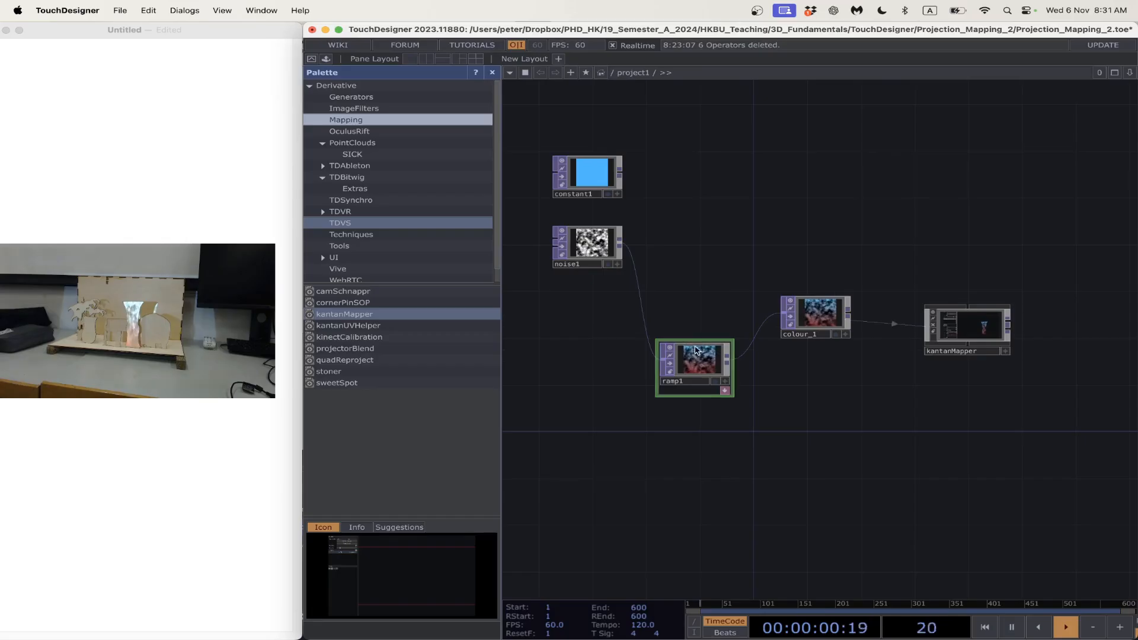
pyautogui.moveTo(690, 358); pyautogui.dragTo(690, 253)
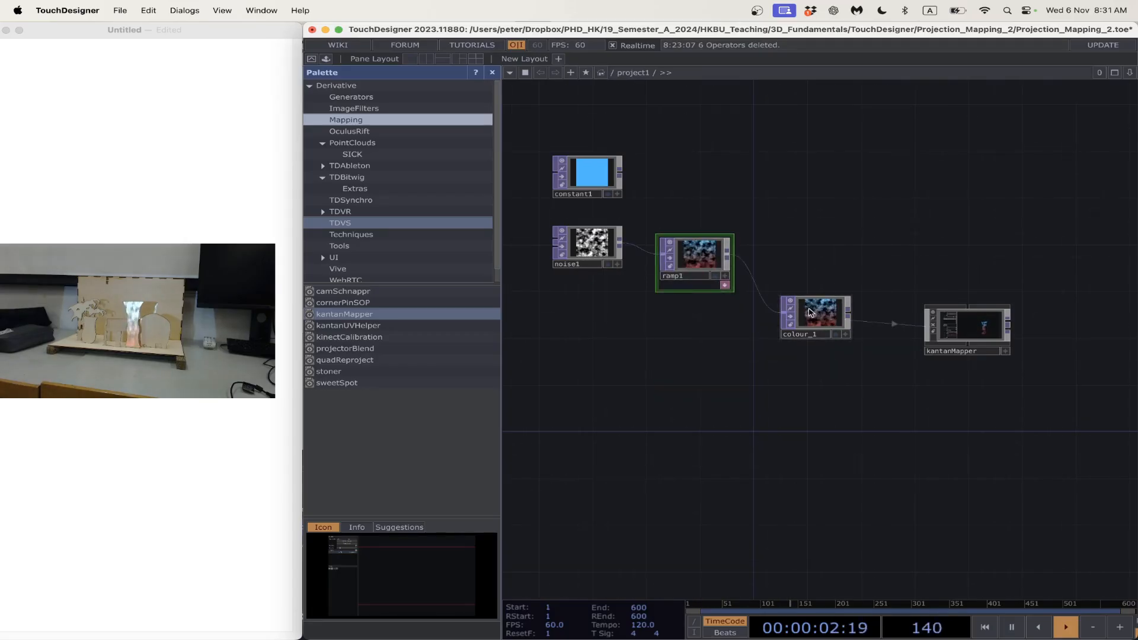
pyautogui.moveTo(796, 316); pyautogui.dragTo(795, 254)
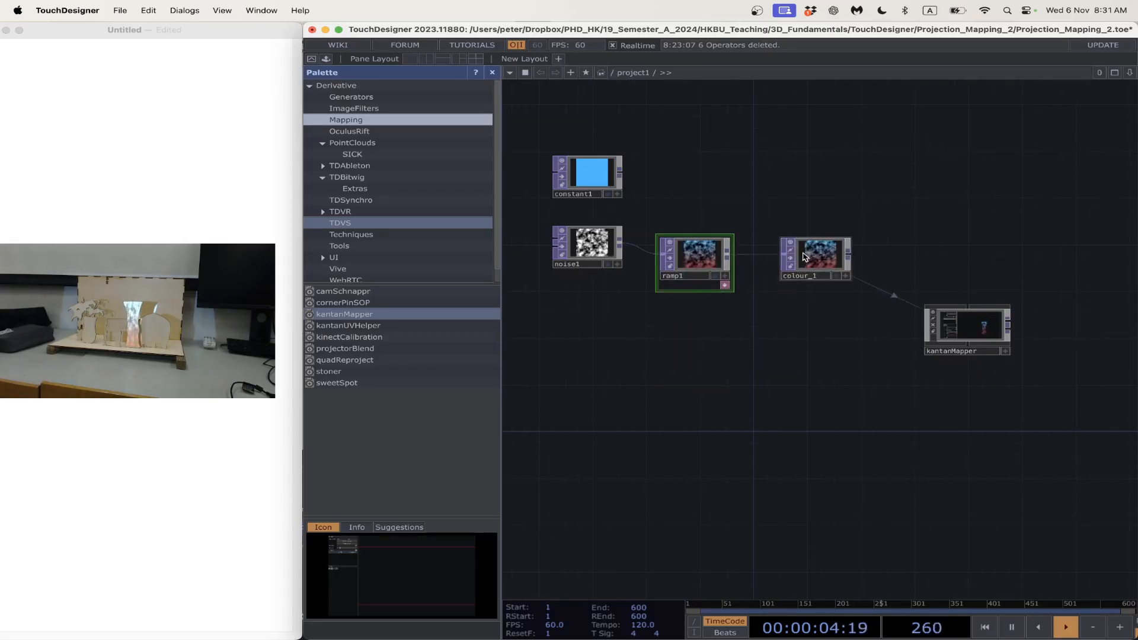
# - Switch to the Finder window with the Image folder and move it so the lower network area stays free
pyautogui.scroll(-1, 706, 375)
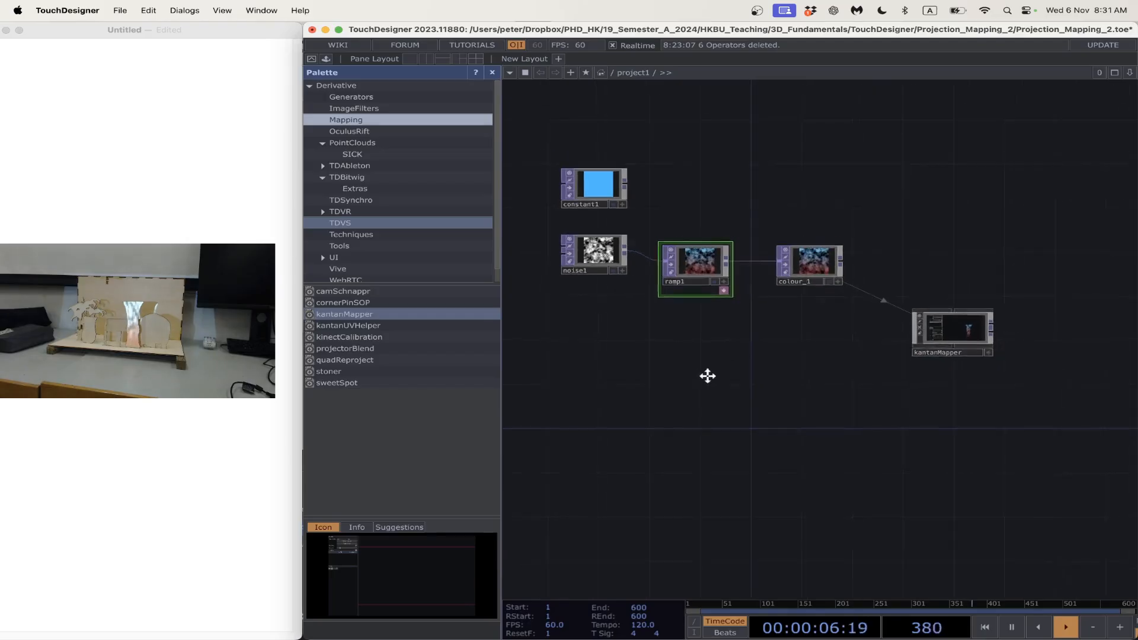
pyautogui.moveTo(705, 375); pyautogui.dragTo(743, 373)
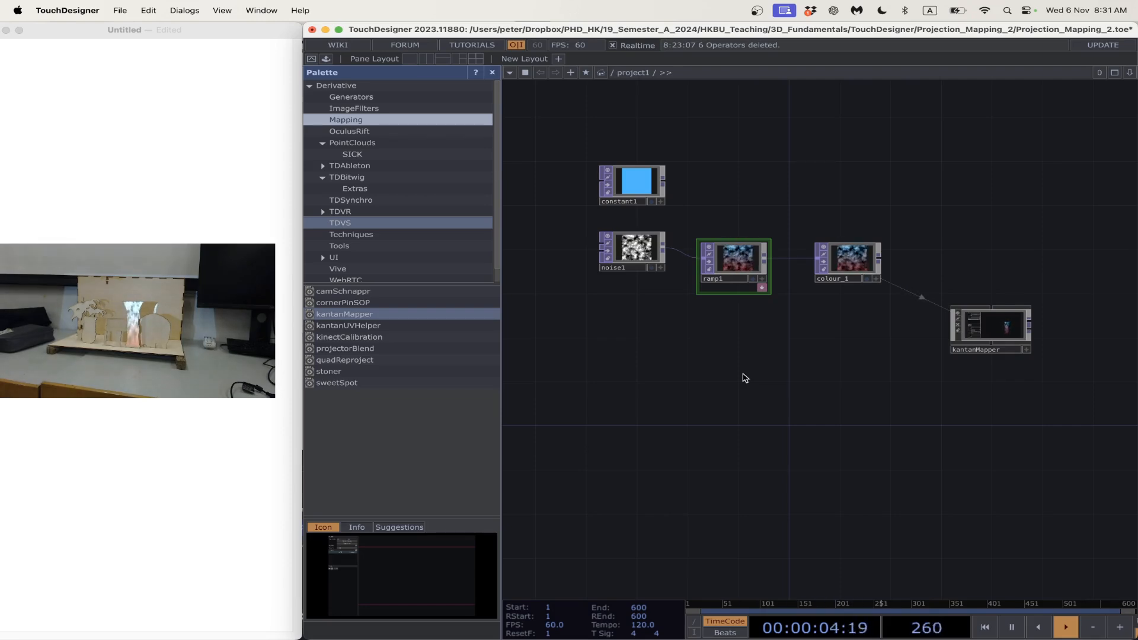
pyautogui.press('super+Tab')
pyautogui.press('super+Tab')
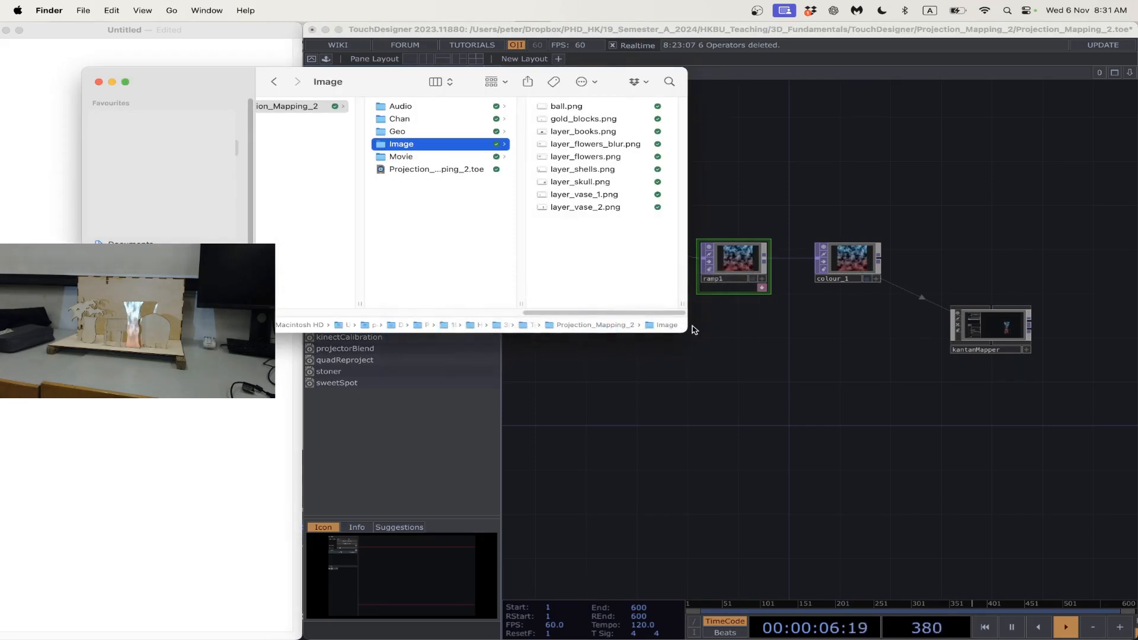
pyautogui.moveTo(409, 86); pyautogui.dragTo(621, 43)
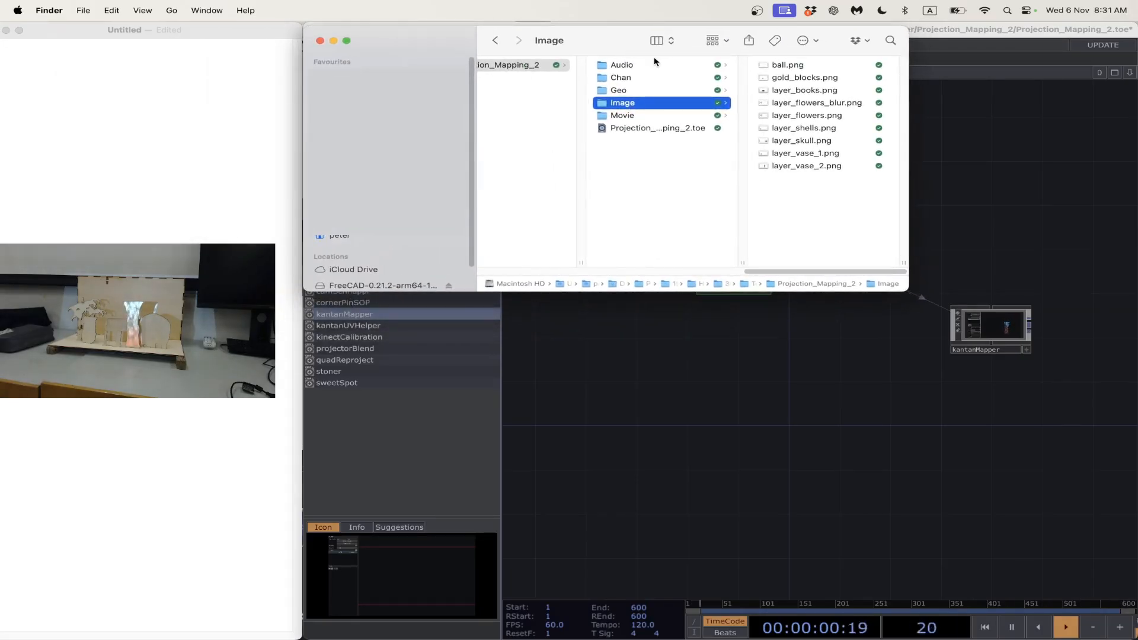
# - Go through the PNG previews in the Image folder down to layer_vase_2.png
pyautogui.press('Right')
pyautogui.press('Down')
pyautogui.press('Down')
pyautogui.press('Down')
pyautogui.press('Down')
pyautogui.press('Down')
pyautogui.press('Down')
pyautogui.press('Down')
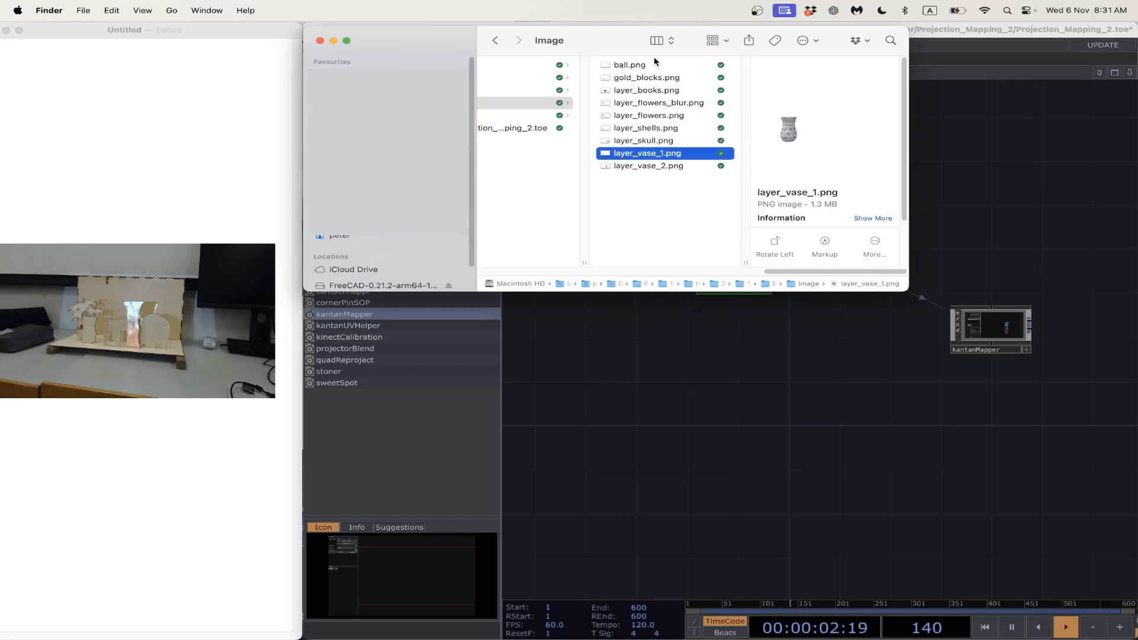
pyautogui.press('Down')
# - Add layer_vase_2.png, layer_vase_1.png, layer_skull.png and layer_flowers.png from the Image folder to the network, in a column beneath noise1
pyautogui.moveTo(636, 168); pyautogui.dragTo(633, 474)
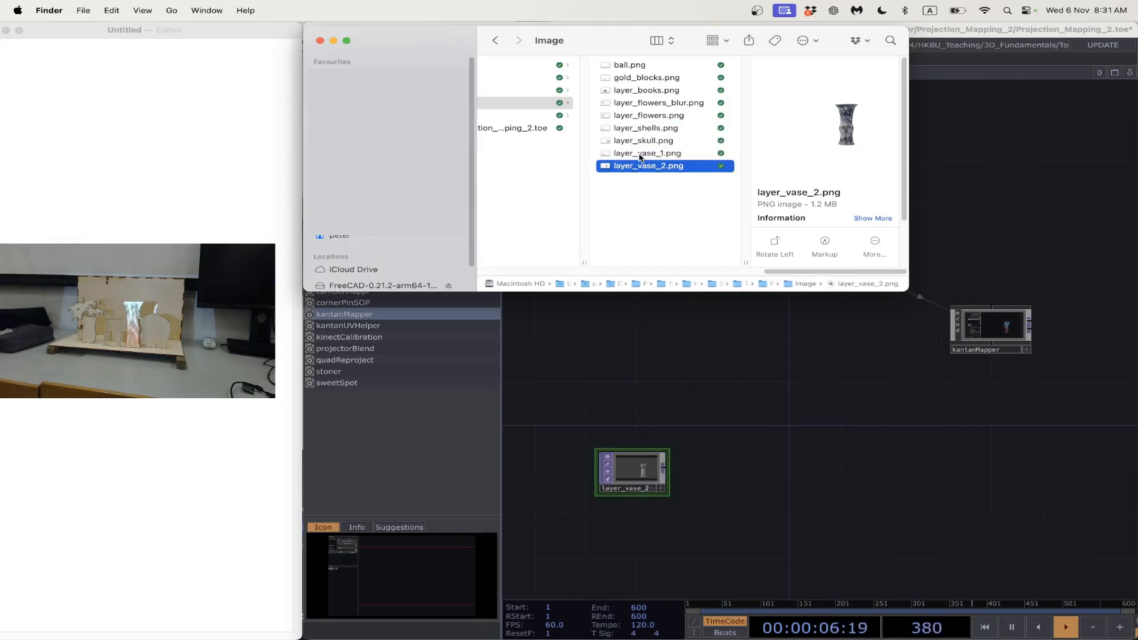
pyautogui.moveTo(640, 157); pyautogui.dragTo(635, 385)
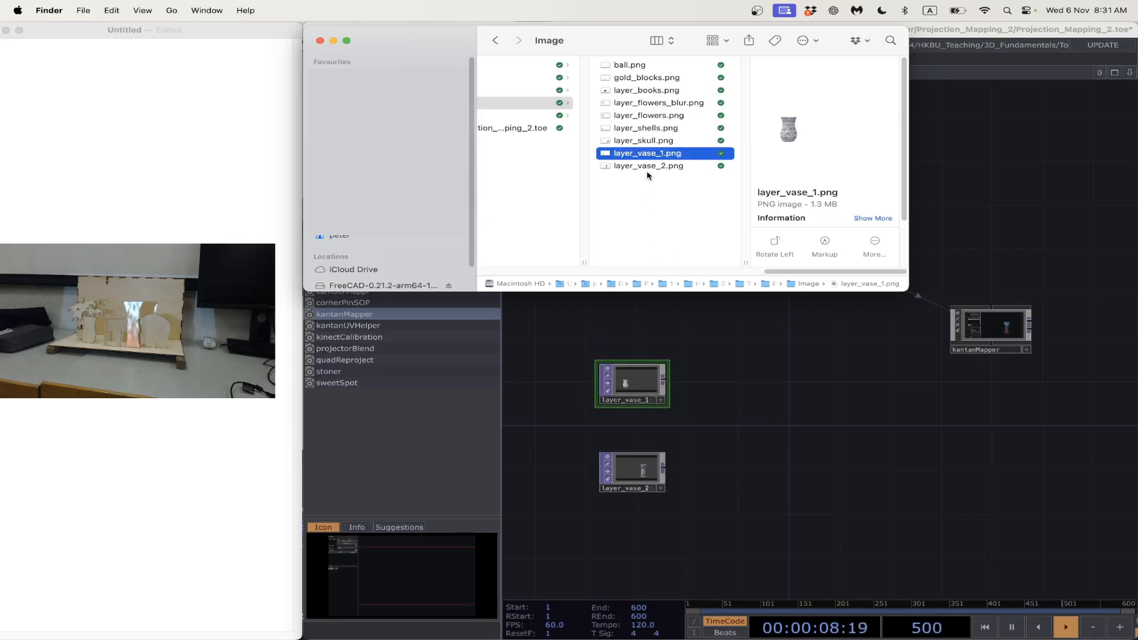
pyautogui.moveTo(644, 141); pyautogui.dragTo(632, 317)
pyautogui.moveTo(719, 351); pyautogui.dragTo(703, 330)
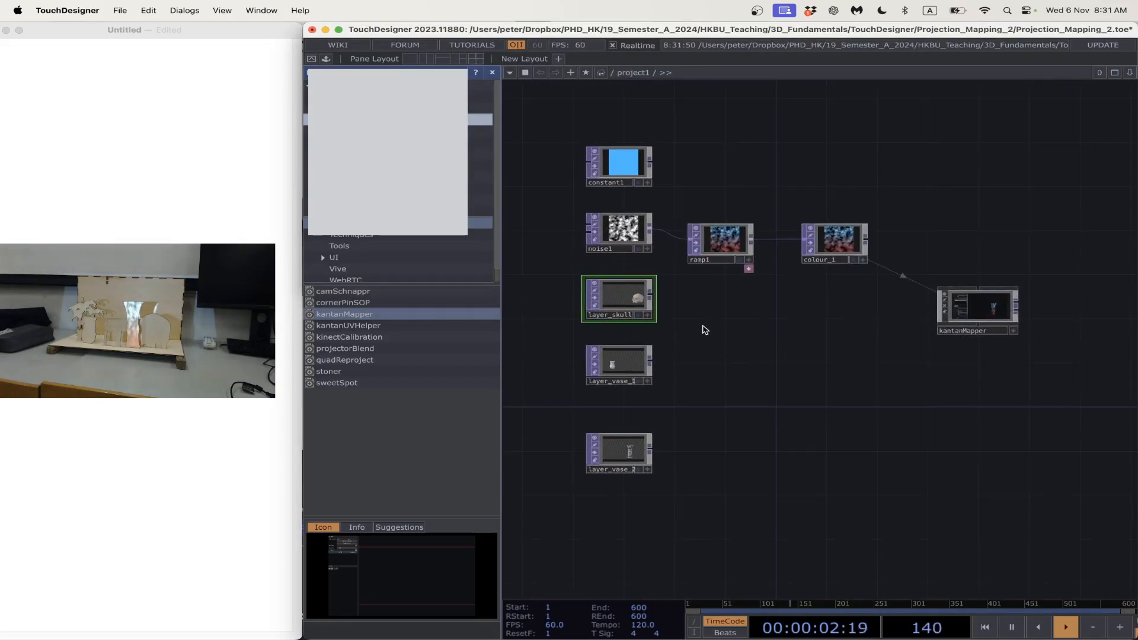
pyautogui.press('super+Tab')
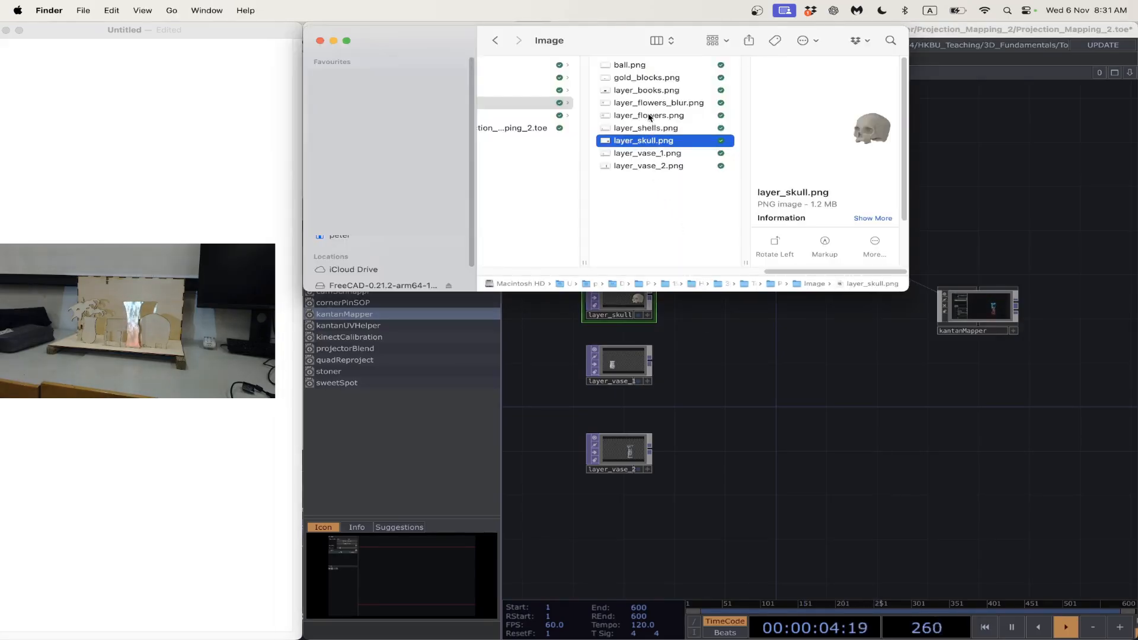
pyautogui.moveTo(649, 117); pyautogui.dragTo(620, 516)
pyautogui.click(648, 502)
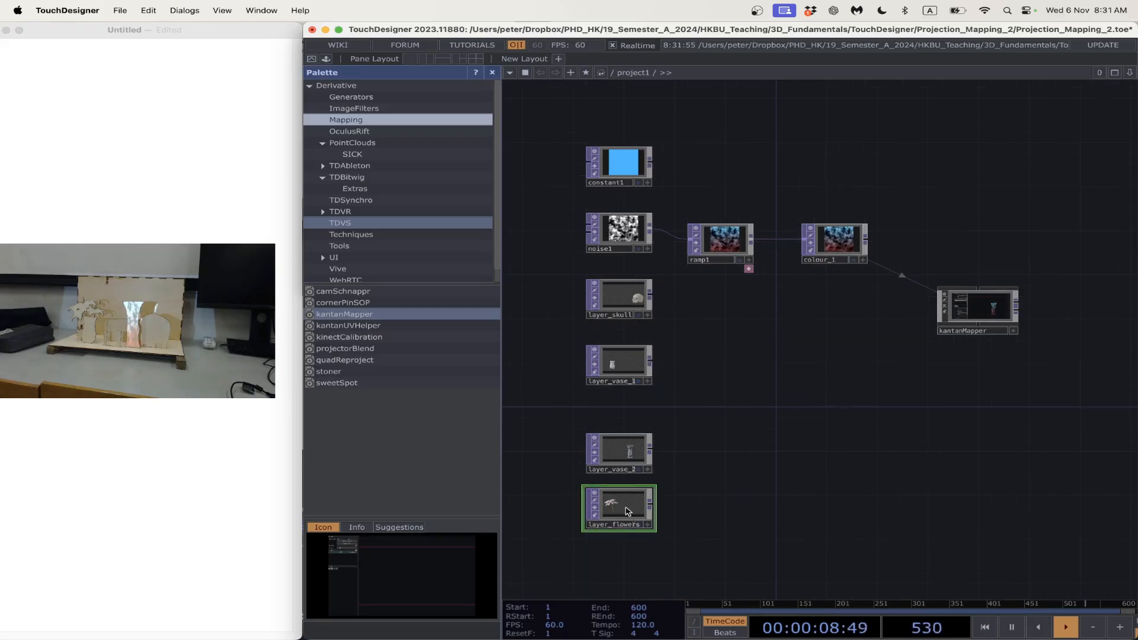
# - Attach a Null TOP to the output of layer_skull and place it below colour_1
pyautogui.rightClick(652, 298)
pyautogui.write('n')
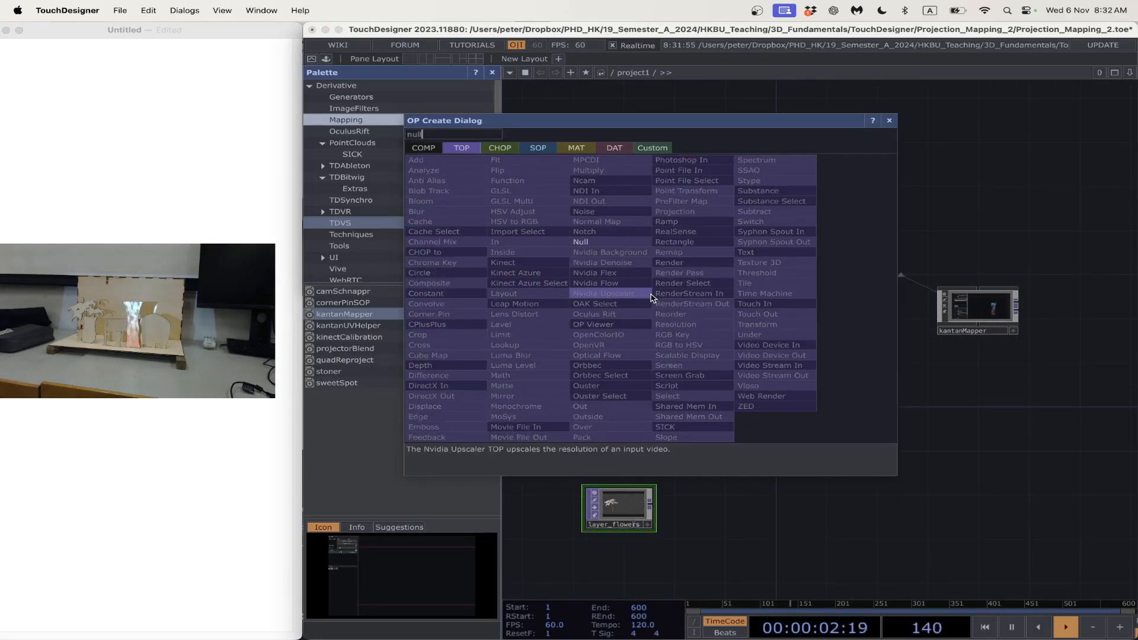
pyautogui.write('ull')
pyautogui.click(581, 242)
pyautogui.click(822, 299)
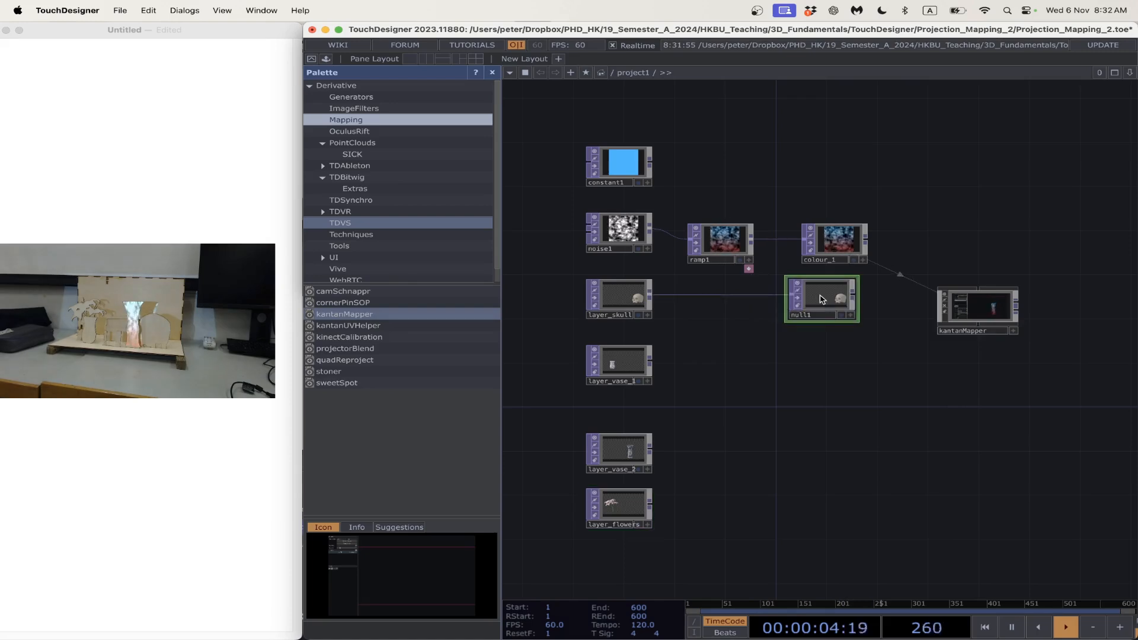
# - Paste three copies of the Null TOP and space them in a column beneath the original
pyautogui.press('super+c')
pyautogui.press('super+v')
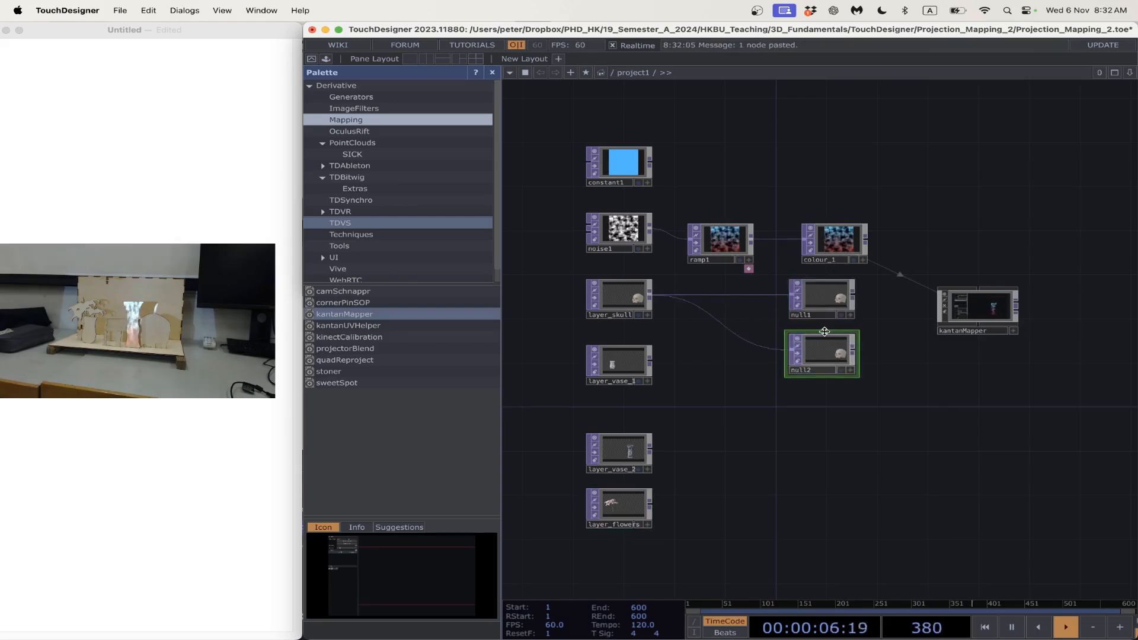
pyautogui.press('super+v')
pyautogui.press('super+v')
pyautogui.moveTo(822, 454); pyautogui.dragTo(822, 511)
pyautogui.moveTo(823, 394); pyautogui.dragTo(823, 427)
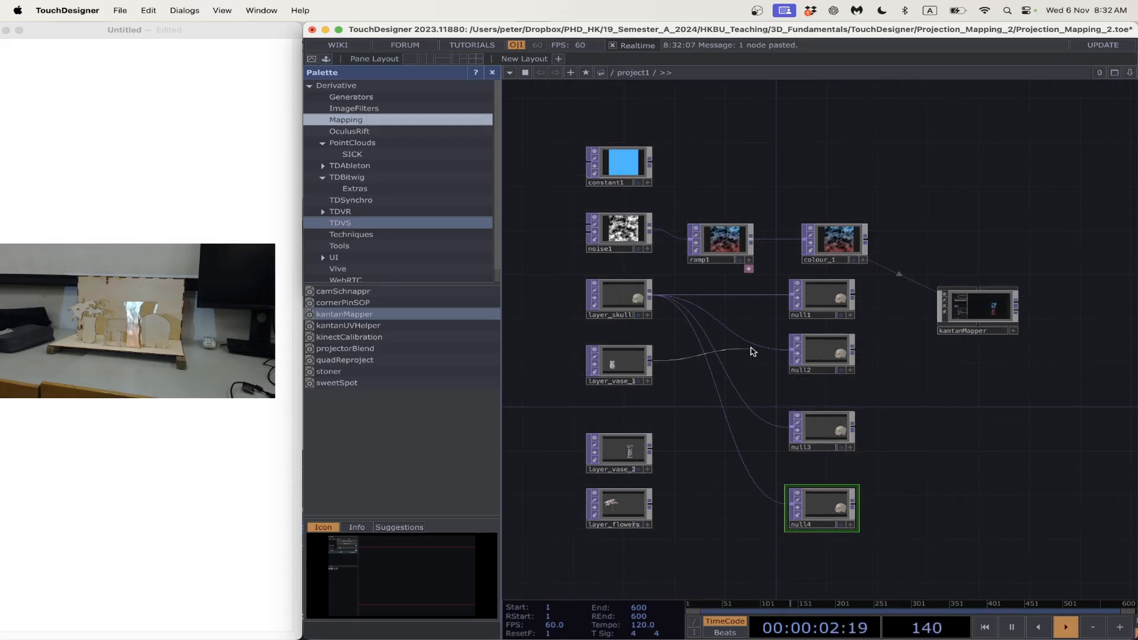
# - Wire layer_vase_1, layer_vase_2 and layer_flowers to the second, third and fourth Null TOPs in place of layer_skull
pyautogui.moveTo(752, 352); pyautogui.dragTo(774, 352)
pyautogui.moveTo(650, 449); pyautogui.dragTo(774, 430)
pyautogui.moveTo(650, 513); pyautogui.dragTo(788, 504)
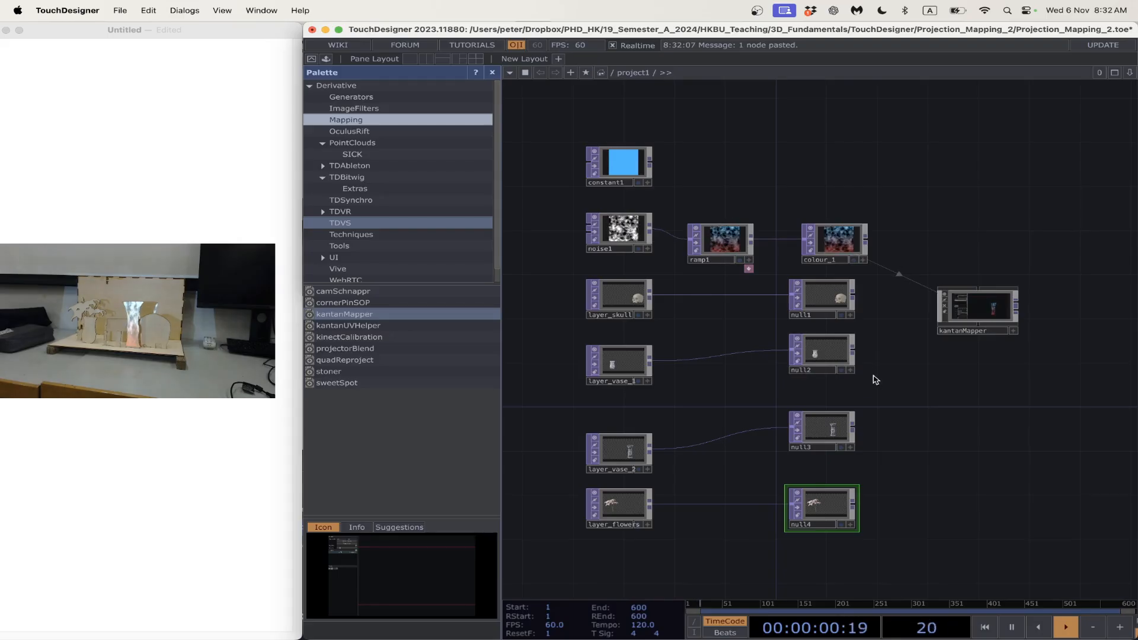
# - Rename the Null TOPs fed by layer_skull and layer_vase_1 as skull and small_vase
pyautogui.click(810, 305)
pyautogui.press('p')
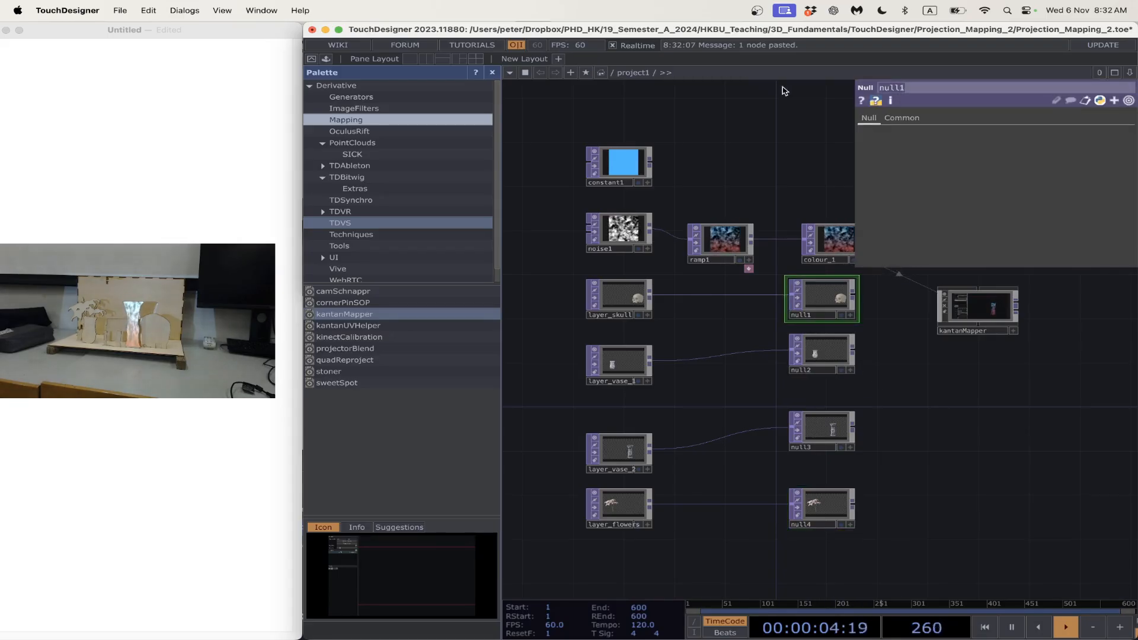
pyautogui.write('skull')
pyautogui.press('Return')
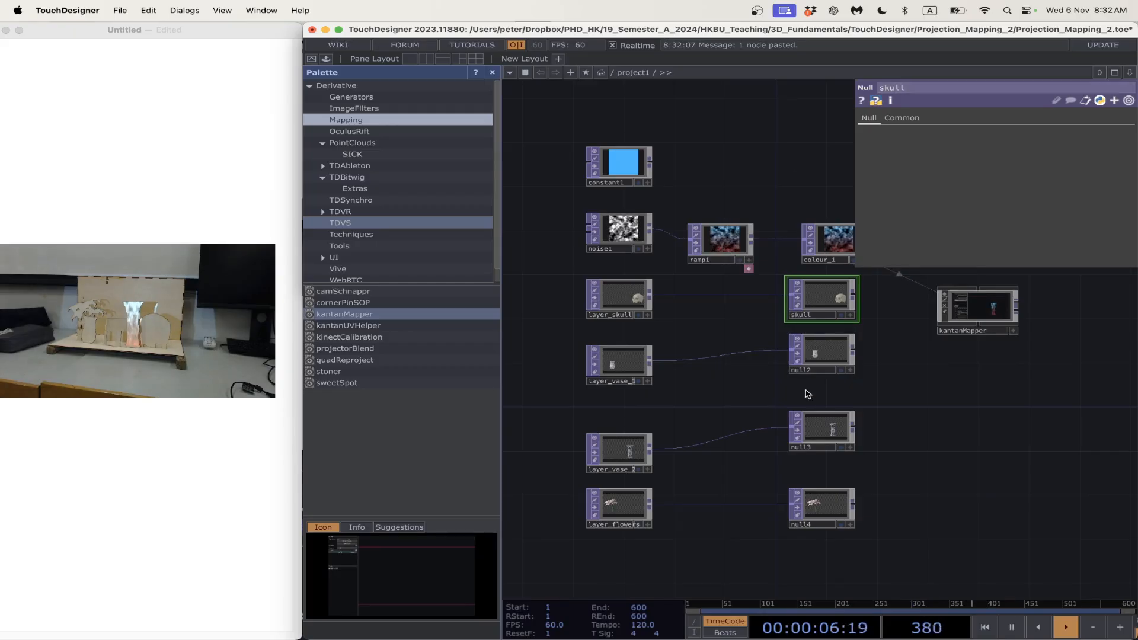
pyautogui.click(821, 354)
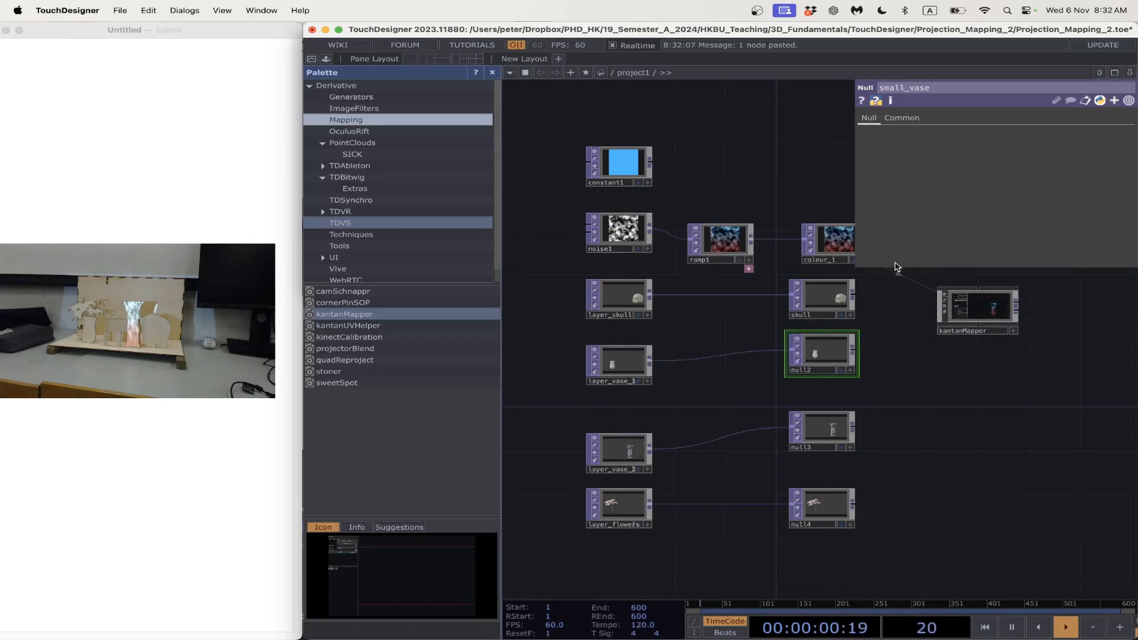
pyautogui.press('Return')
# - Rename the Null TOPs fed by layer_vase_2 and layer_flowers as large_vase and flowers
pyautogui.click(830, 431)
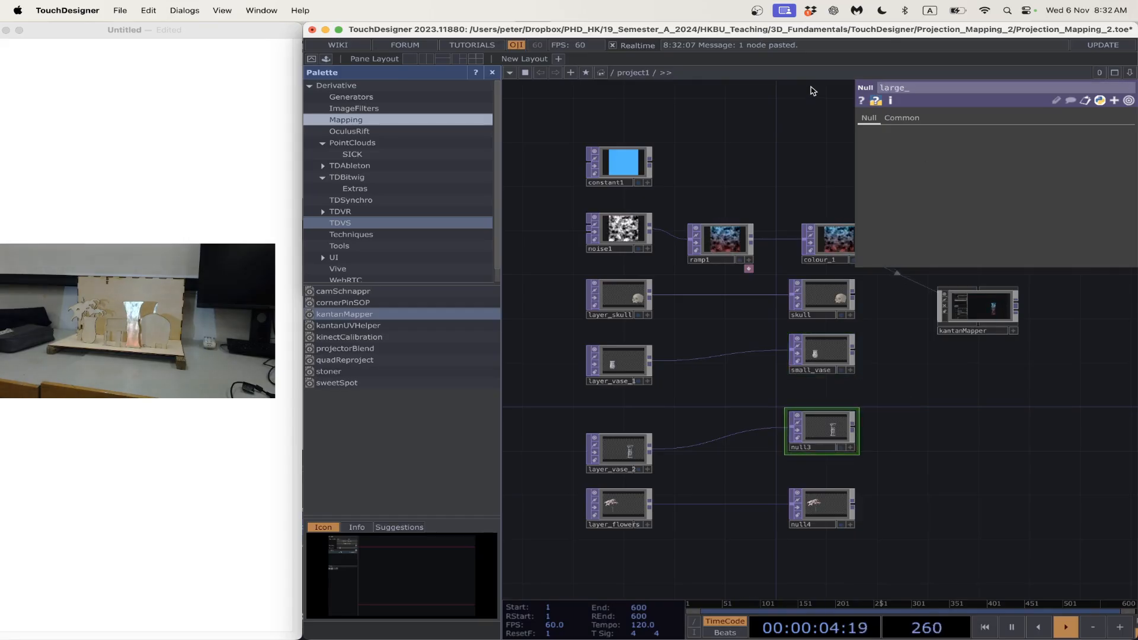
pyautogui.write('large_vase')
pyautogui.press('Return')
pyautogui.click(824, 509)
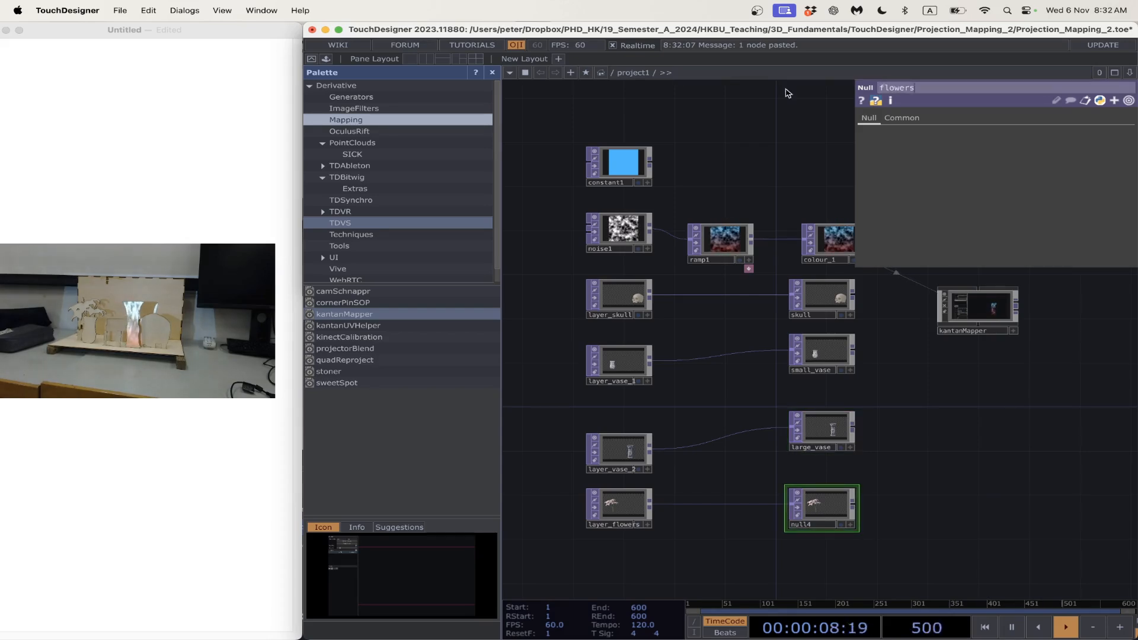
pyautogui.write('flowers')
pyautogui.press('Return')
# - Show the parameters of the kantanMapper container
pyautogui.hscroll(3, 876, 325)
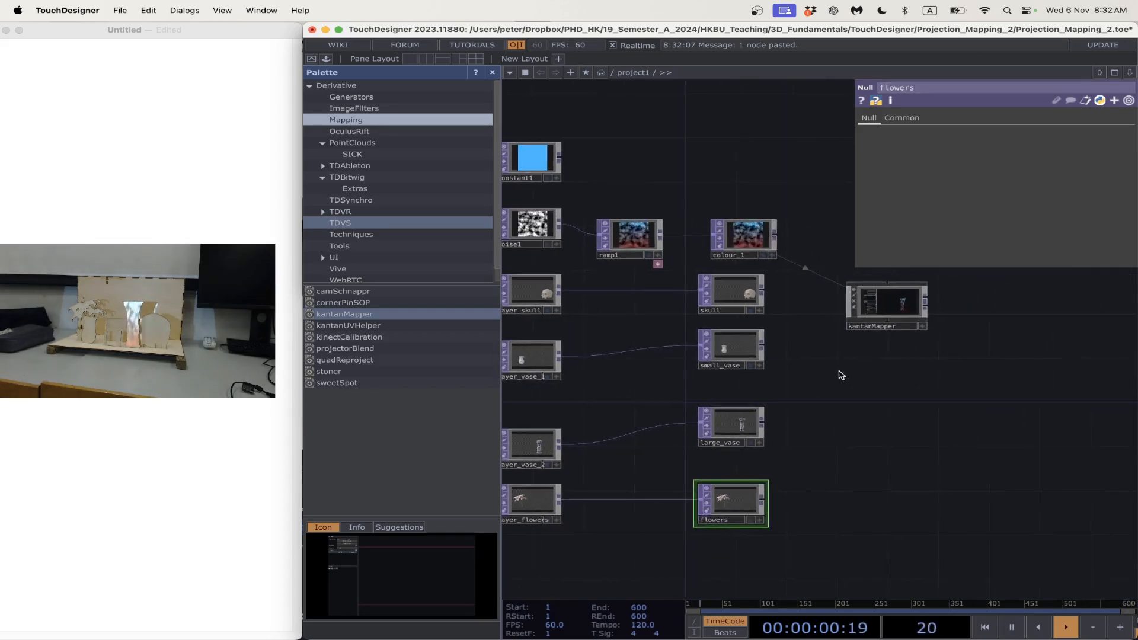
pyautogui.click(877, 307)
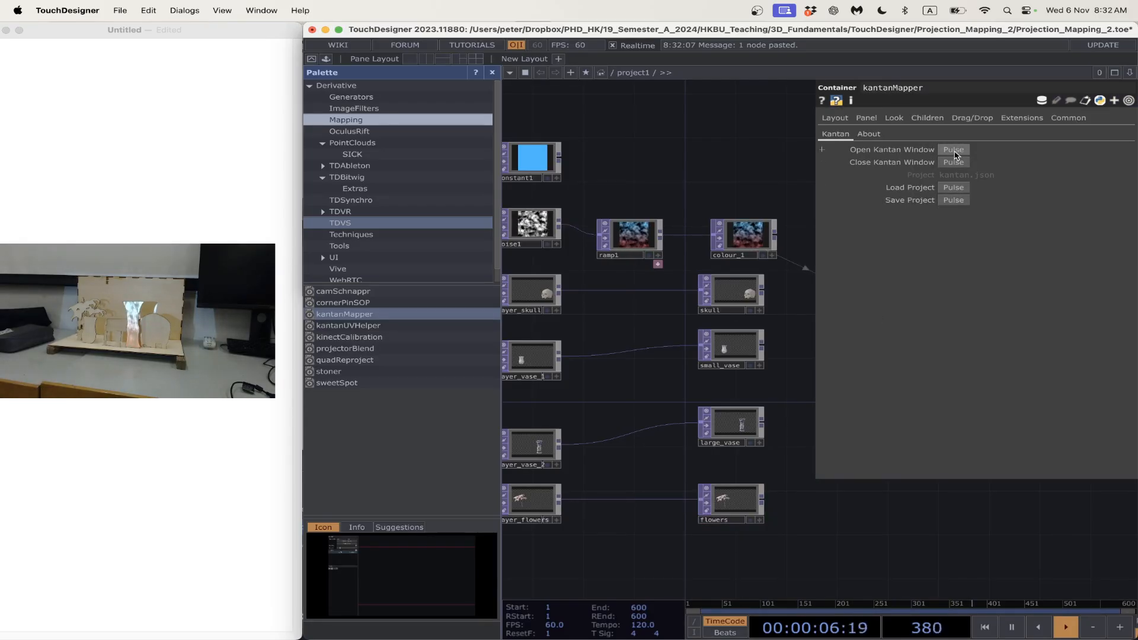
pyautogui.press('super+Tab')
pyautogui.press('Tab')
pyautogui.press('super+Tab')
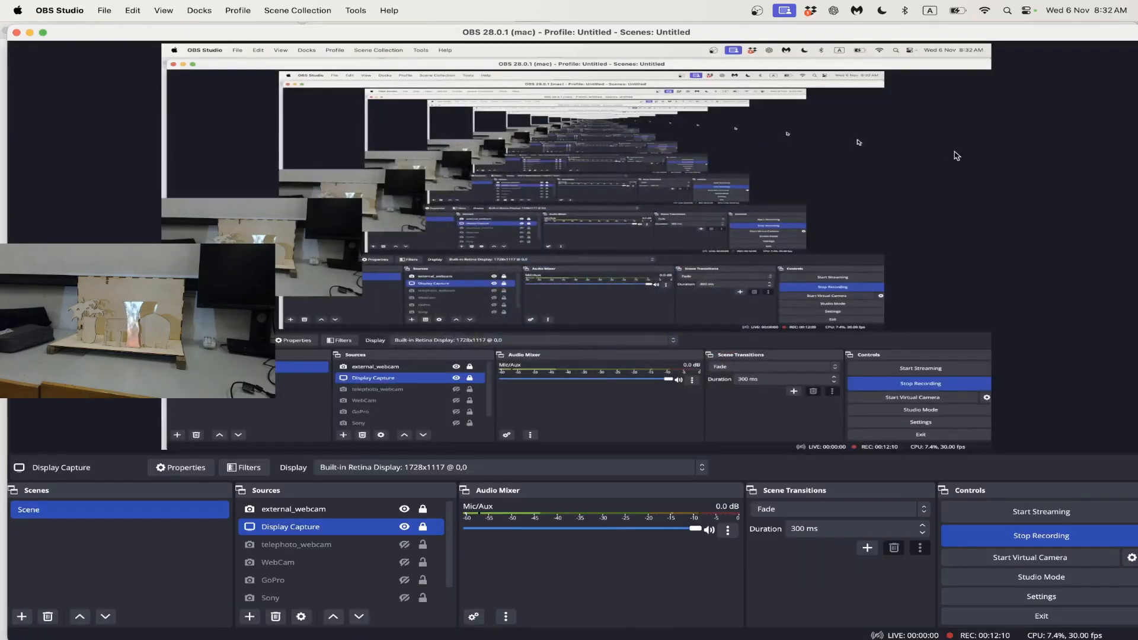
pyautogui.press('super+Tab')
pyautogui.press('super+Tab')
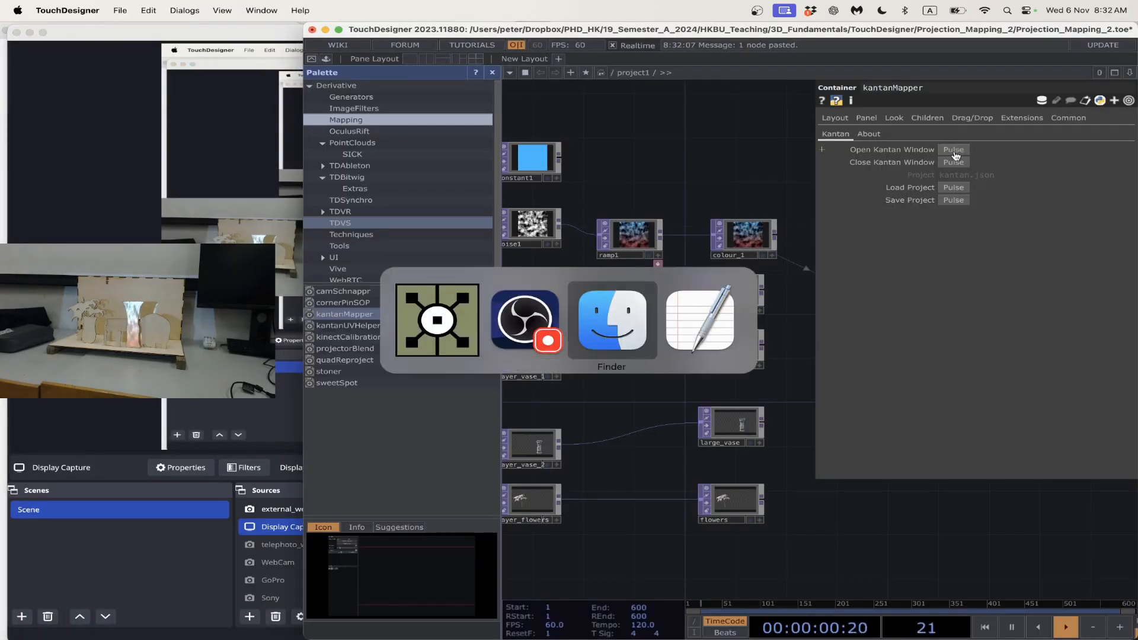
pyautogui.press('Tab')
pyautogui.press('Tab')
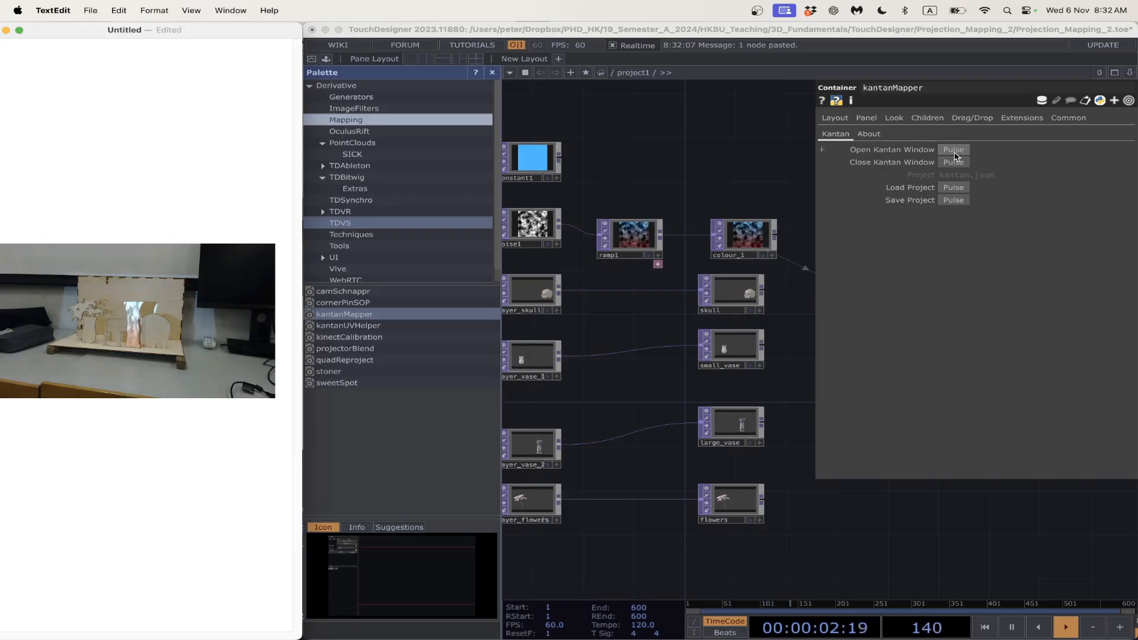
# - Open the Kantan edit window, move it over the network, and delete the Freeform1 shape
pyautogui.click(954, 151)
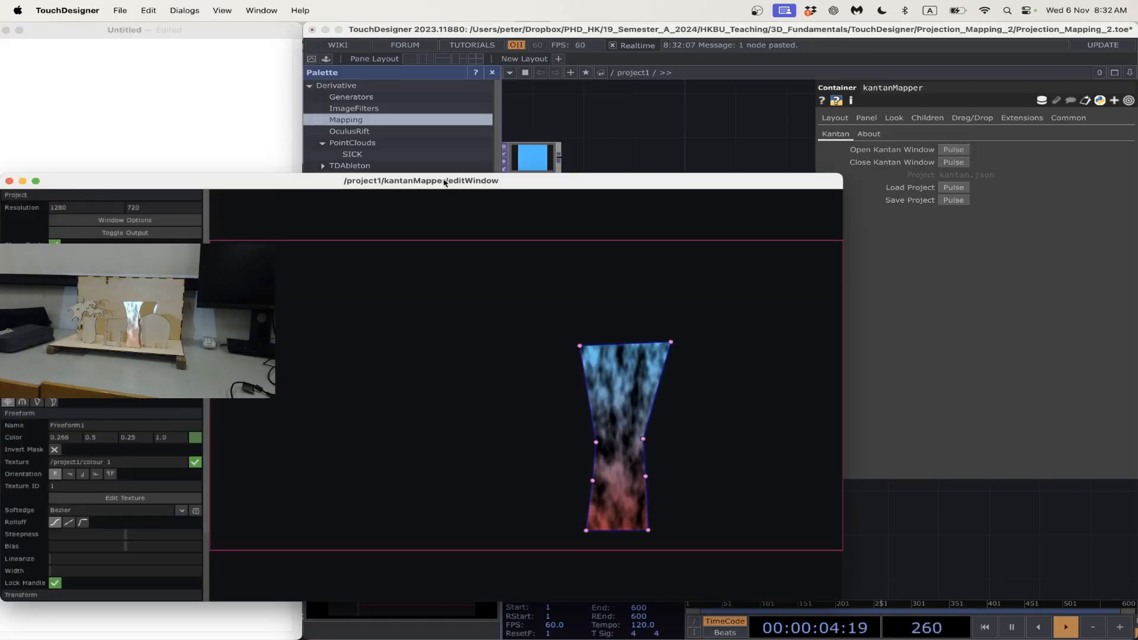
pyautogui.moveTo(444, 182); pyautogui.dragTo(742, 109)
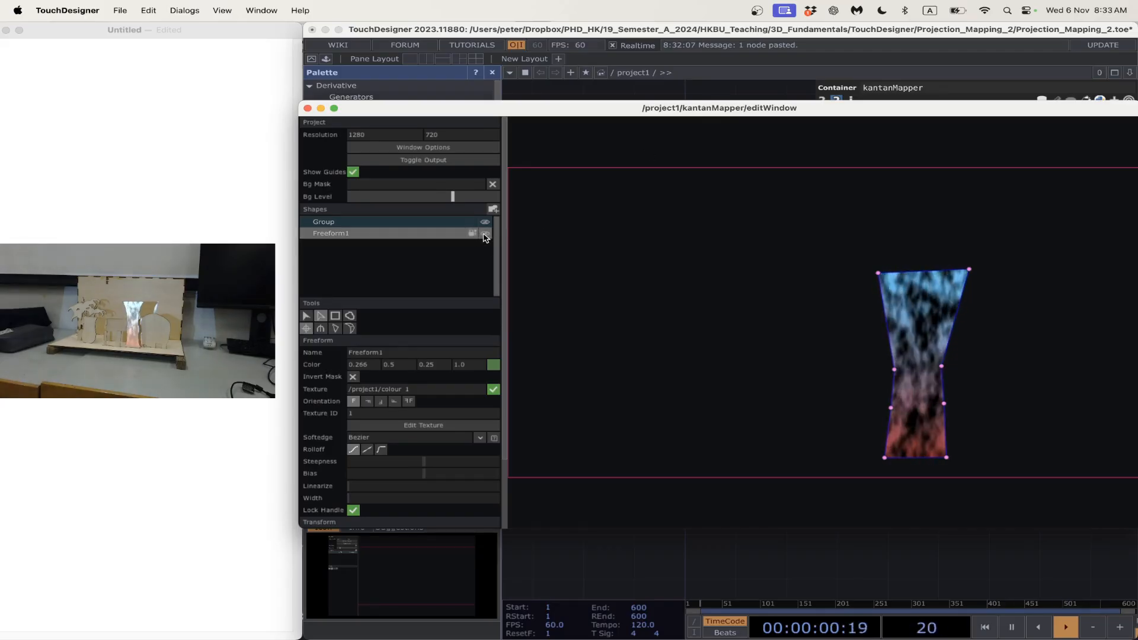
pyautogui.click(485, 233)
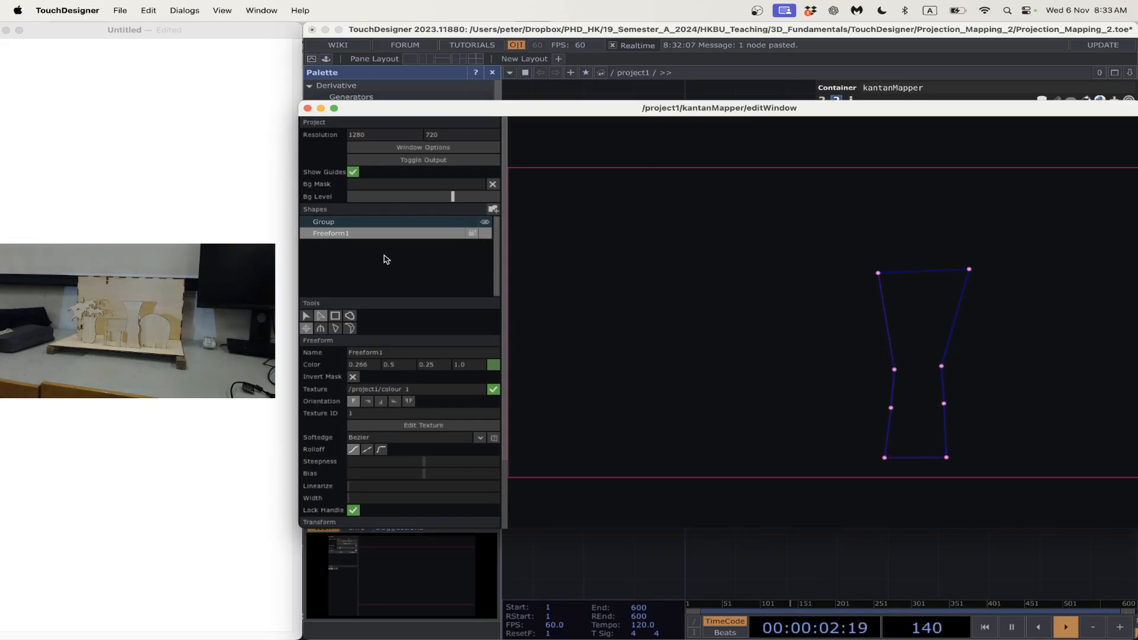
pyautogui.press('Delete')
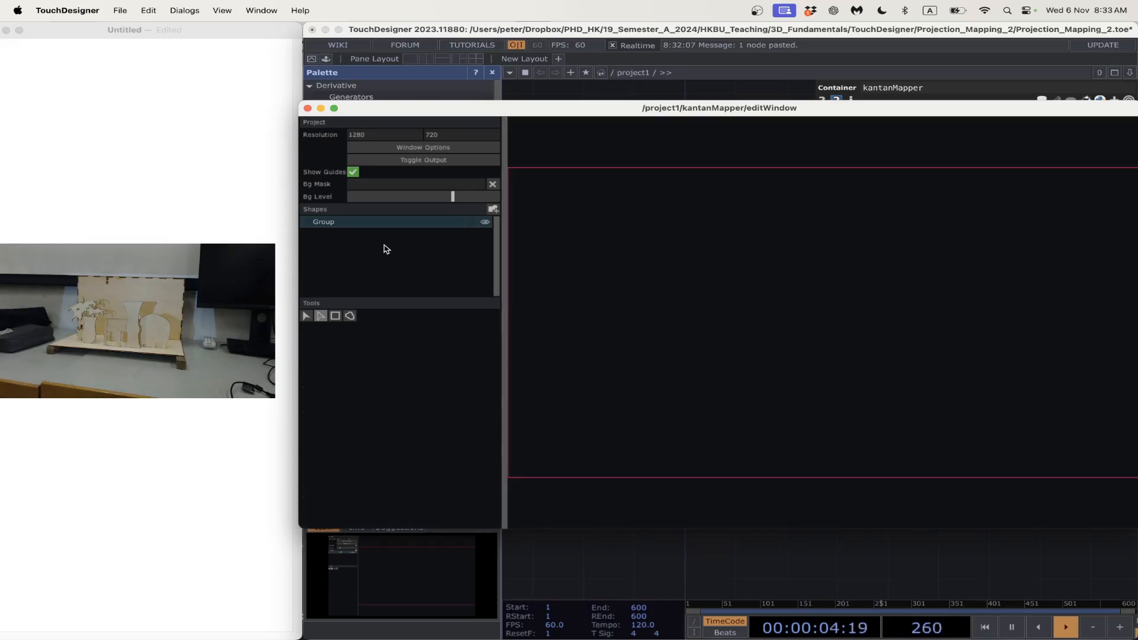
# - Draw a rectangle about 529 by 422 in the middle of the kantanMapper canvas and name it skull
pyautogui.click(335, 316)
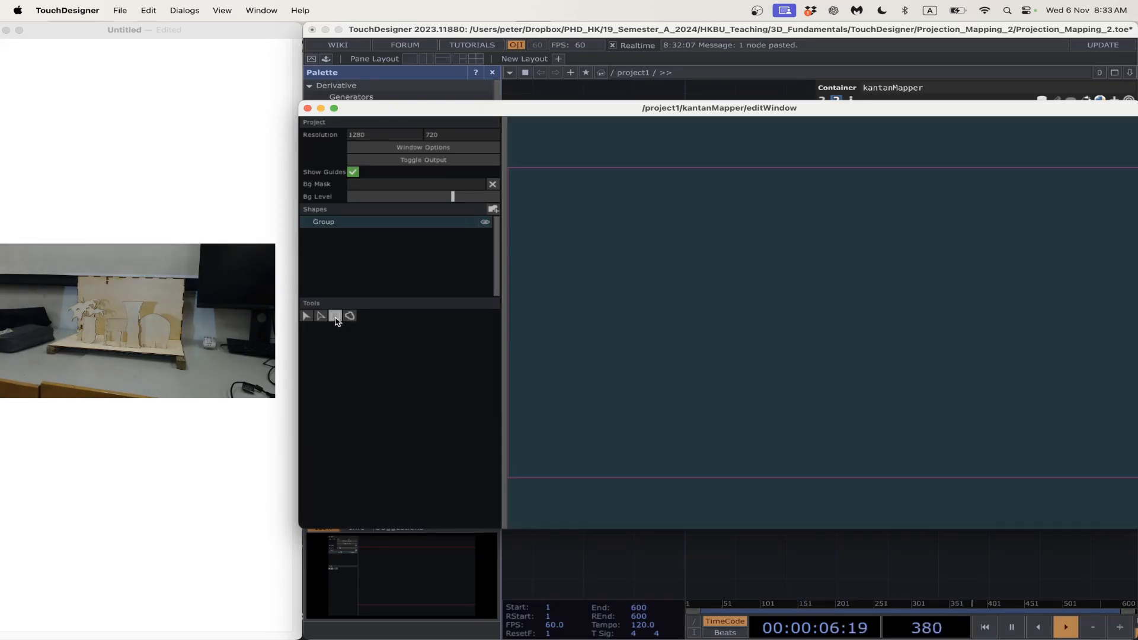
pyautogui.moveTo(611, 249); pyautogui.dragTo(873, 431)
pyautogui.click(383, 353)
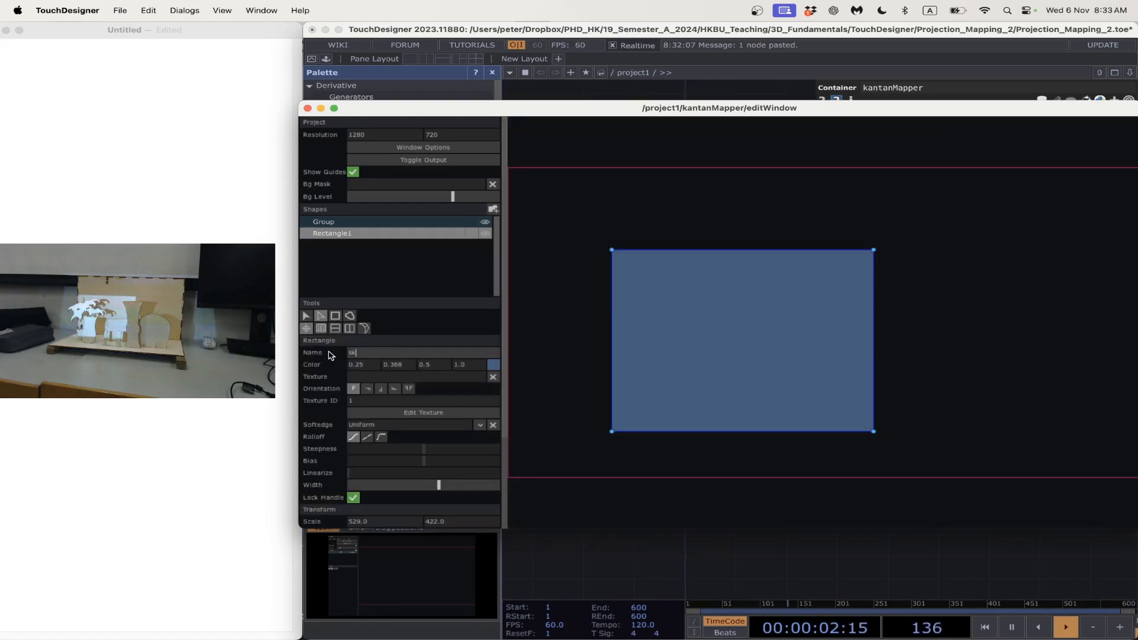
pyautogui.press('Return')
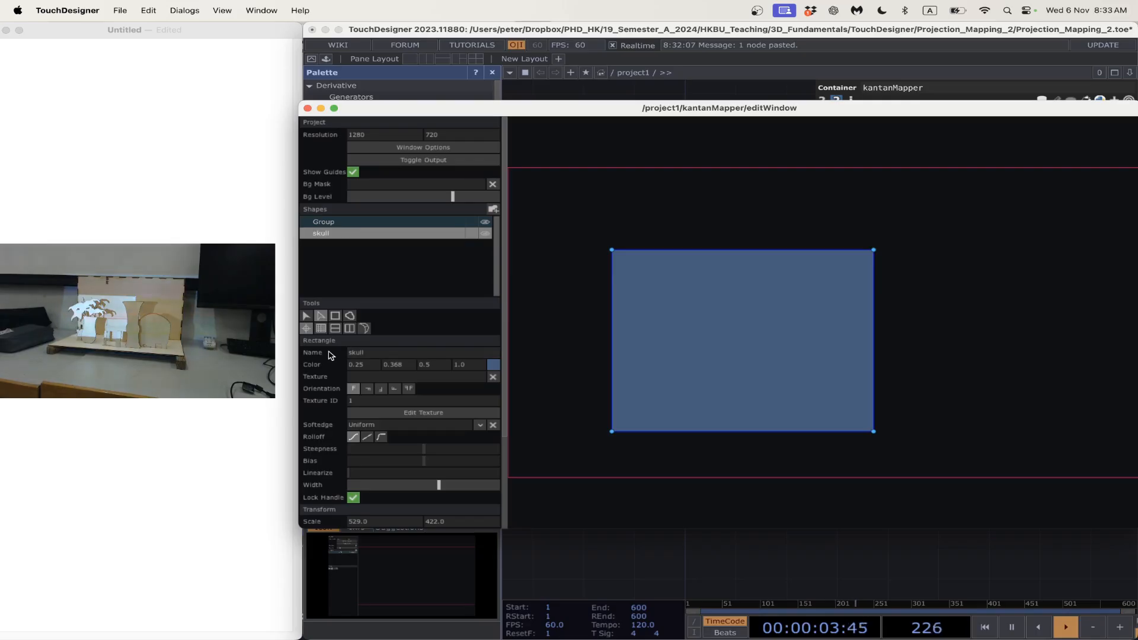
# - Set the skull rectangle's texture path to /project1/skull and shift the edit window slightly
pyautogui.click(366, 377)
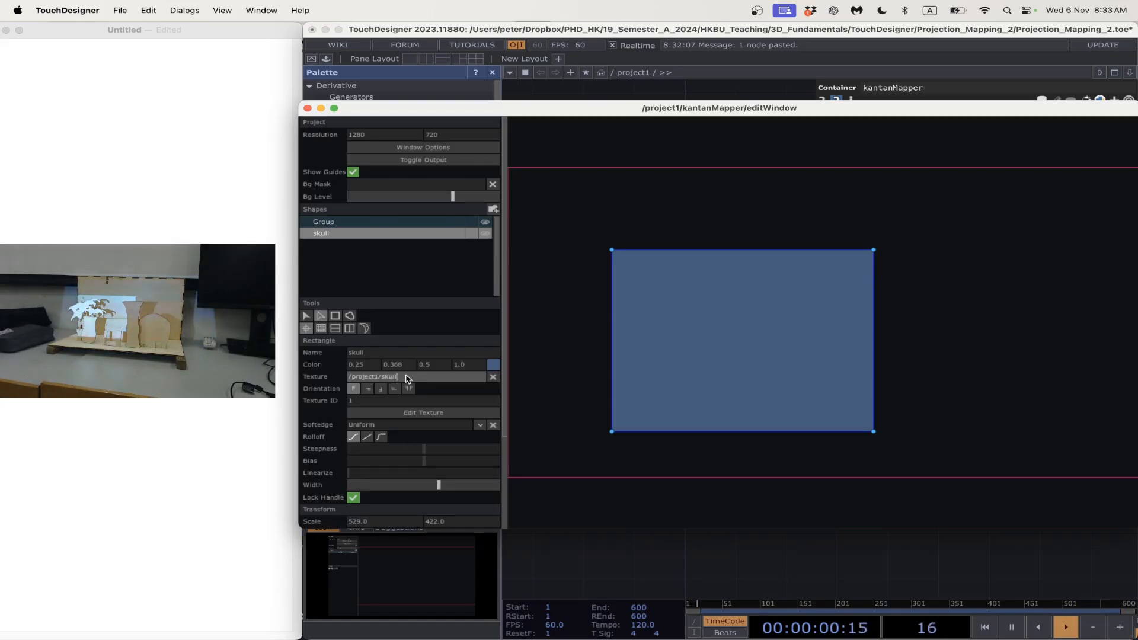
pyautogui.press('Return')
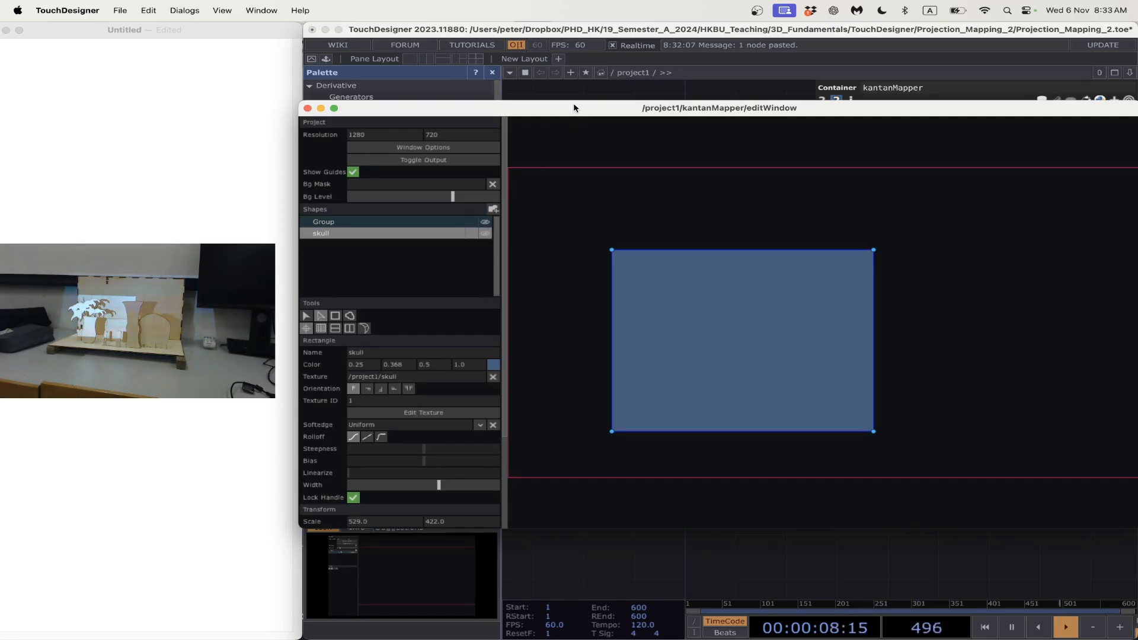
pyautogui.moveTo(573, 108)
pyautogui.mouseDown()
pyautogui.moveTo(638, 481)
pyautogui.moveTo(604, 348)
pyautogui.moveTo(590, 106)
pyautogui.mouseUp()
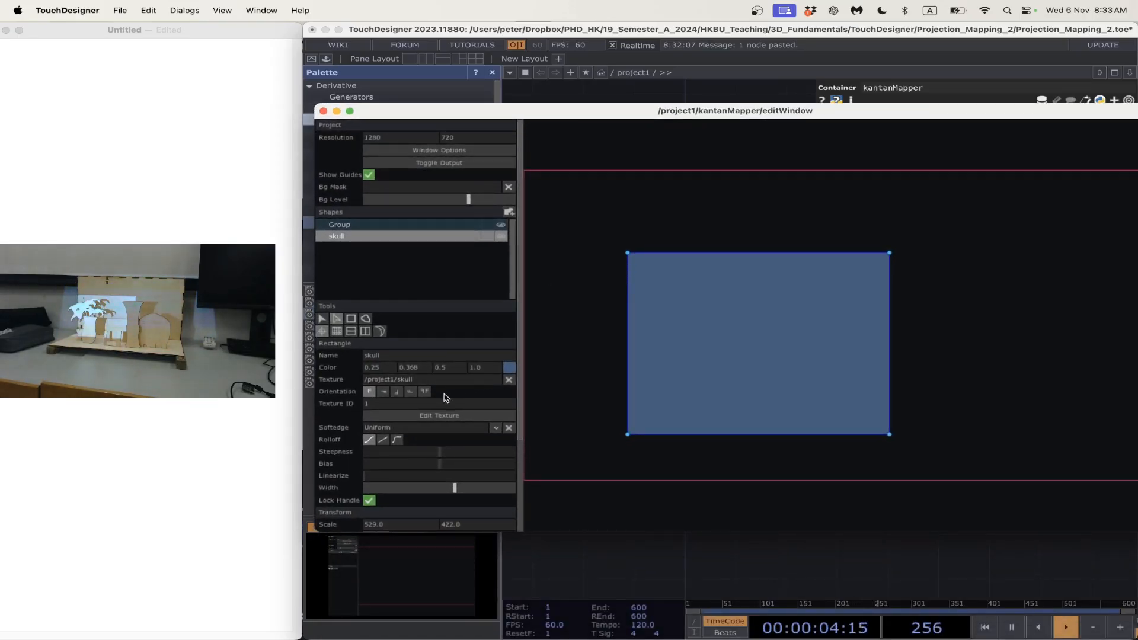
# - Apply the /project1/skull texture to the skull rectangle and shift the rectangle right so the skull lands on the model's skull cut-out
pyautogui.click(424, 381)
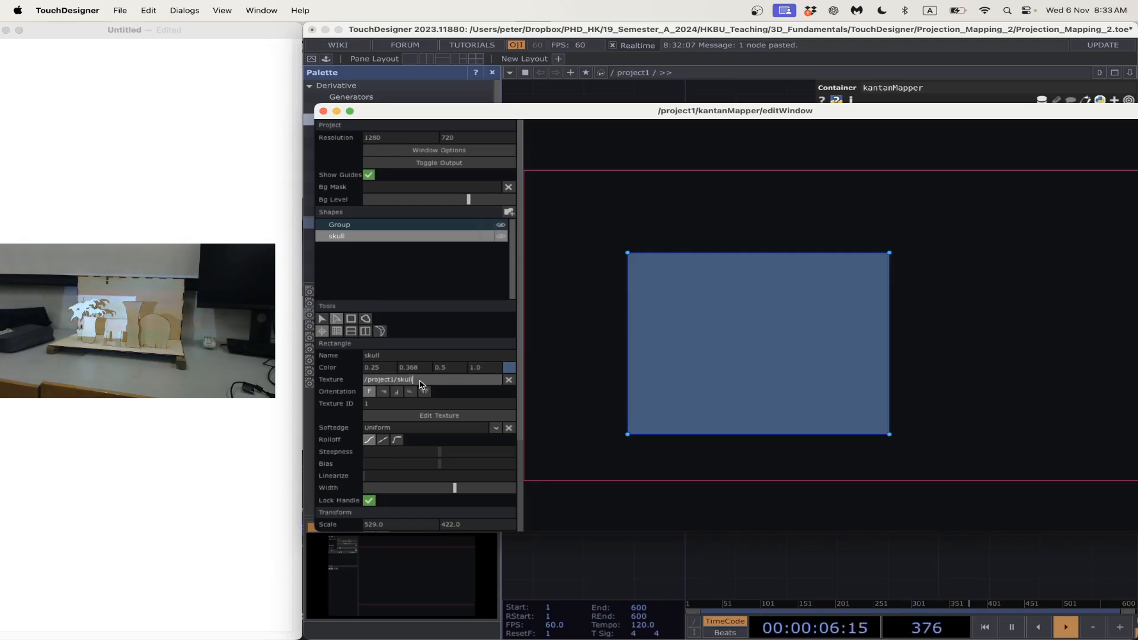
pyautogui.press('Return')
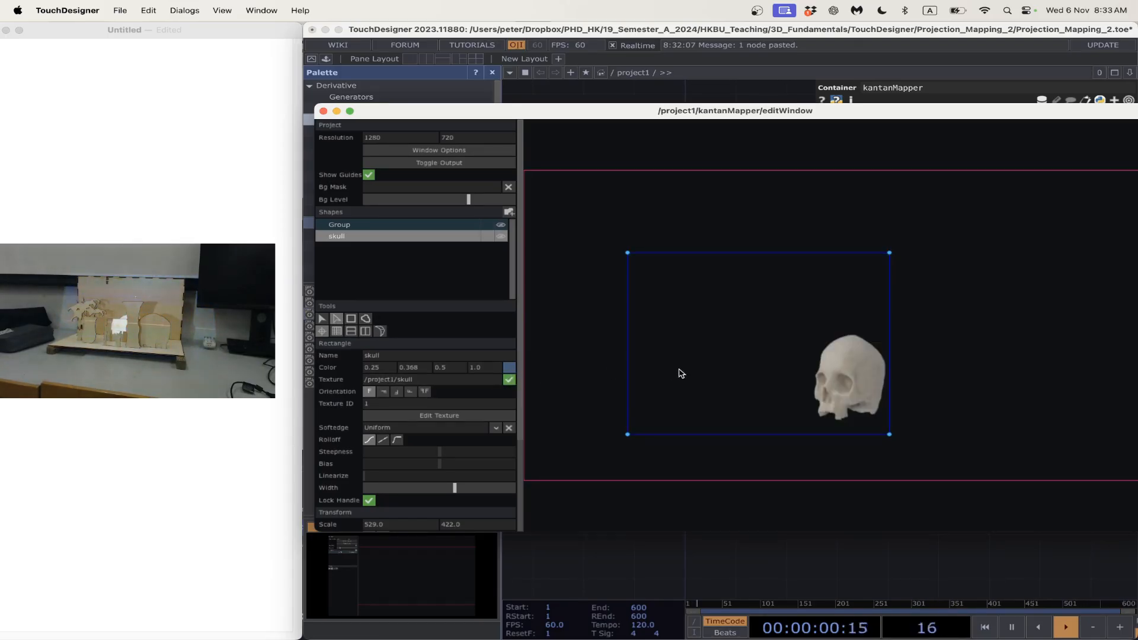
pyautogui.click(325, 322)
pyautogui.moveTo(858, 363); pyautogui.dragTo(1016, 393)
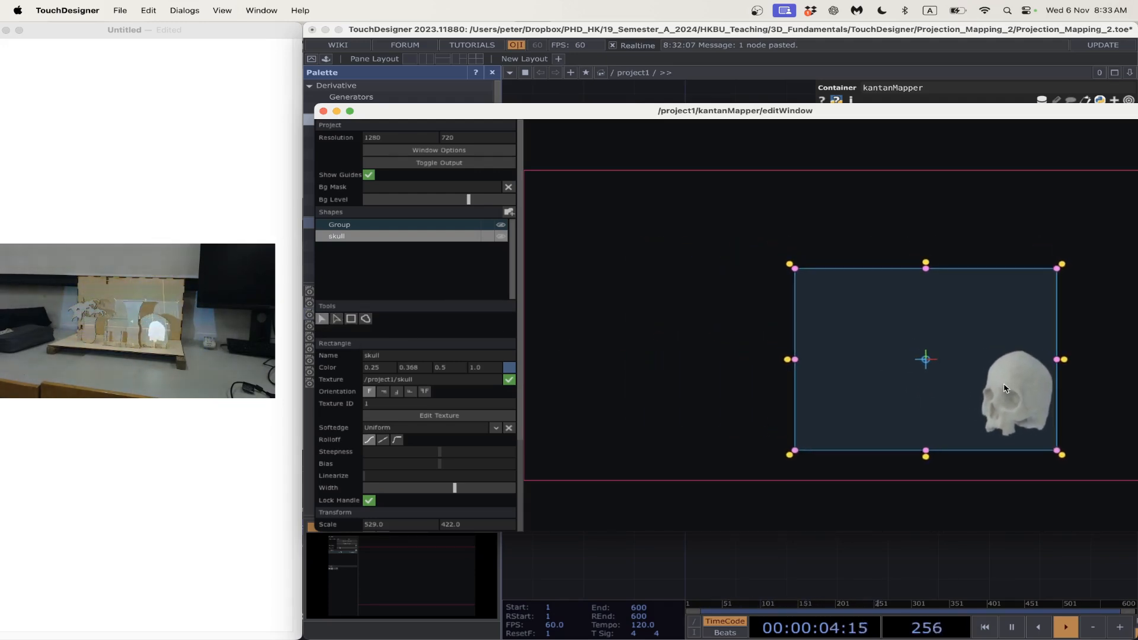
# - Enlarge the skull rectangle to about 1009 by 704 and reposition it so the skull image covers the cut-out
pyautogui.moveTo(798, 363); pyautogui.dragTo(719, 362)
pyautogui.moveTo(1104, 379); pyautogui.dragTo(1037, 378)
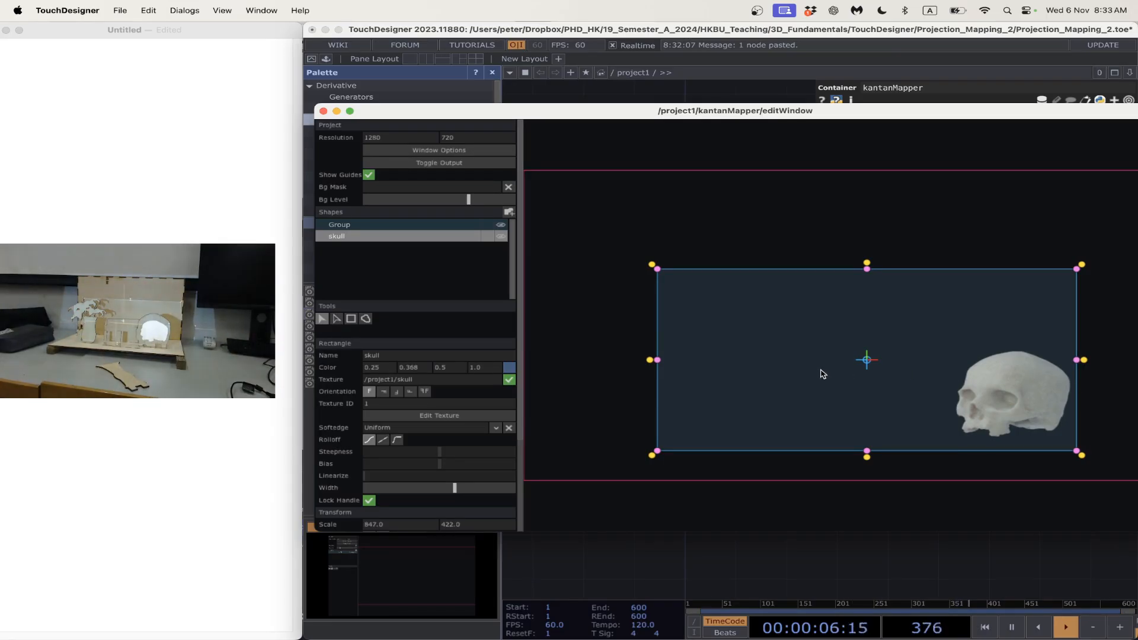
pyautogui.moveTo(659, 363); pyautogui.dragTo(620, 361)
pyautogui.moveTo(1063, 391); pyautogui.dragTo(1035, 412)
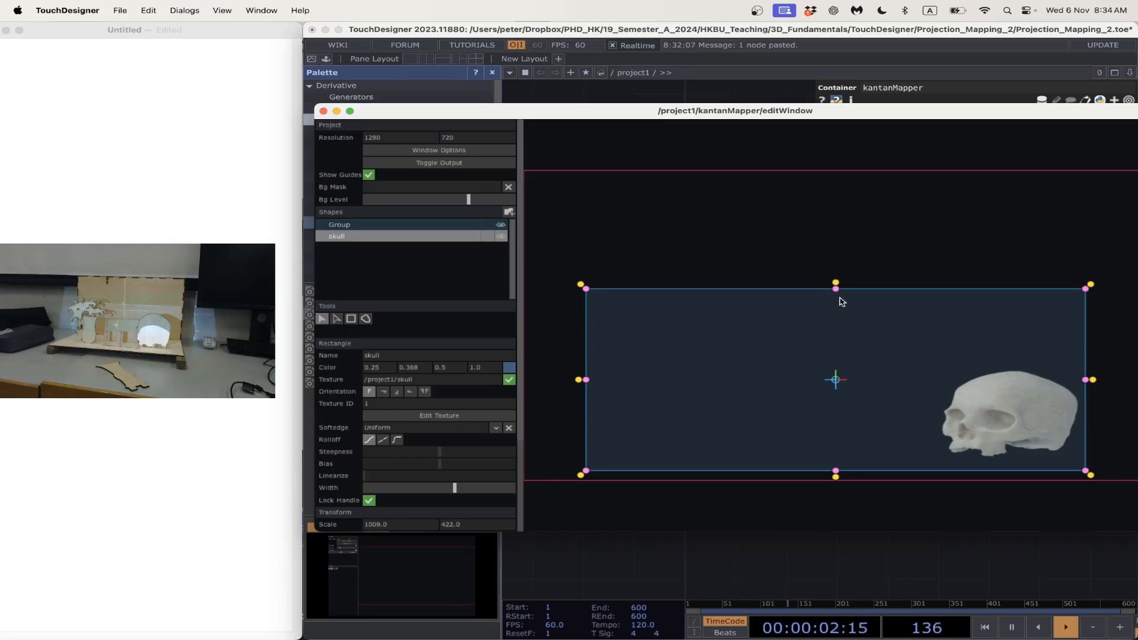
pyautogui.moveTo(839, 293); pyautogui.dragTo(837, 228)
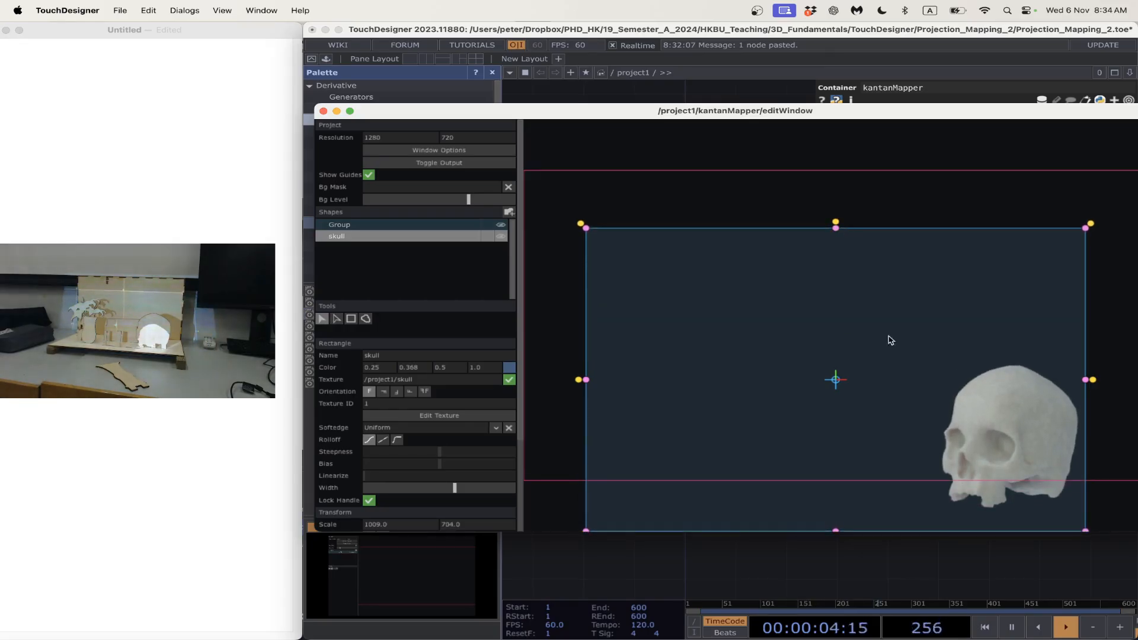
pyautogui.moveTo(987, 425); pyautogui.dragTo(984, 385)
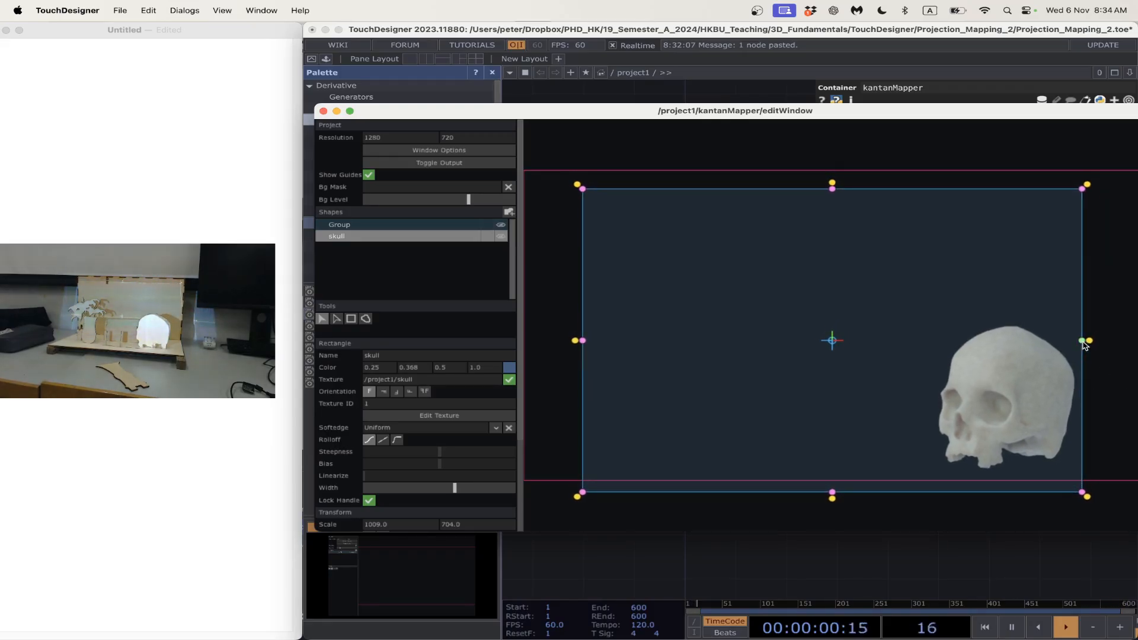
# - Fine-tune the skull rectangle to about 1113 by 782 and nudge it to align the skull with the cut-out
pyautogui.moveTo(1084, 342); pyautogui.dragTo(1091, 342)
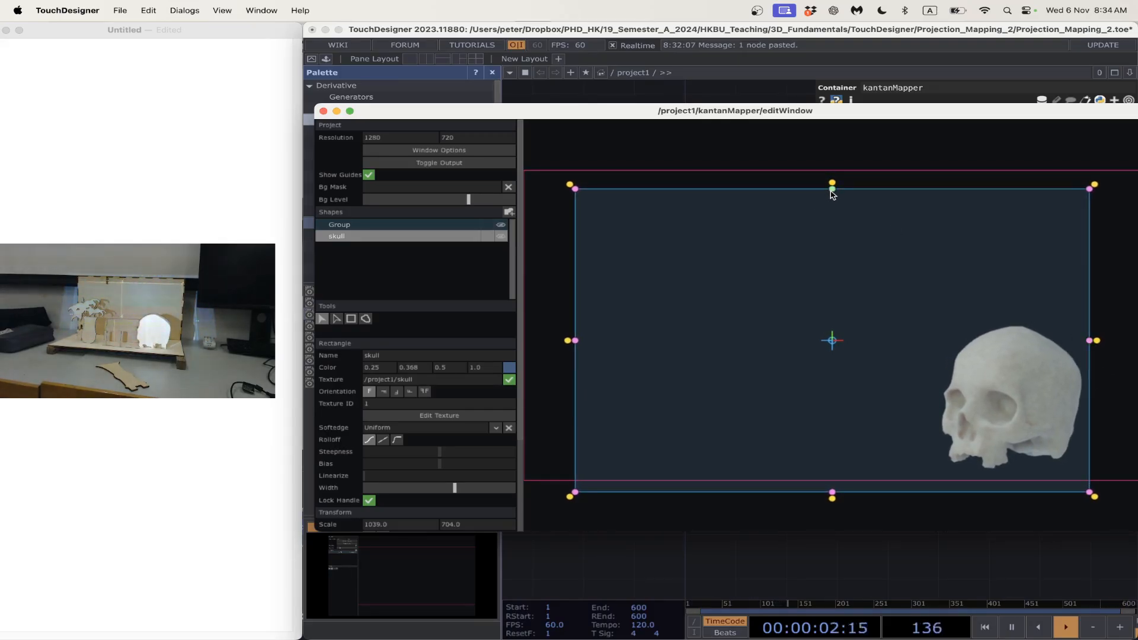
pyautogui.moveTo(832, 191); pyautogui.dragTo(833, 183)
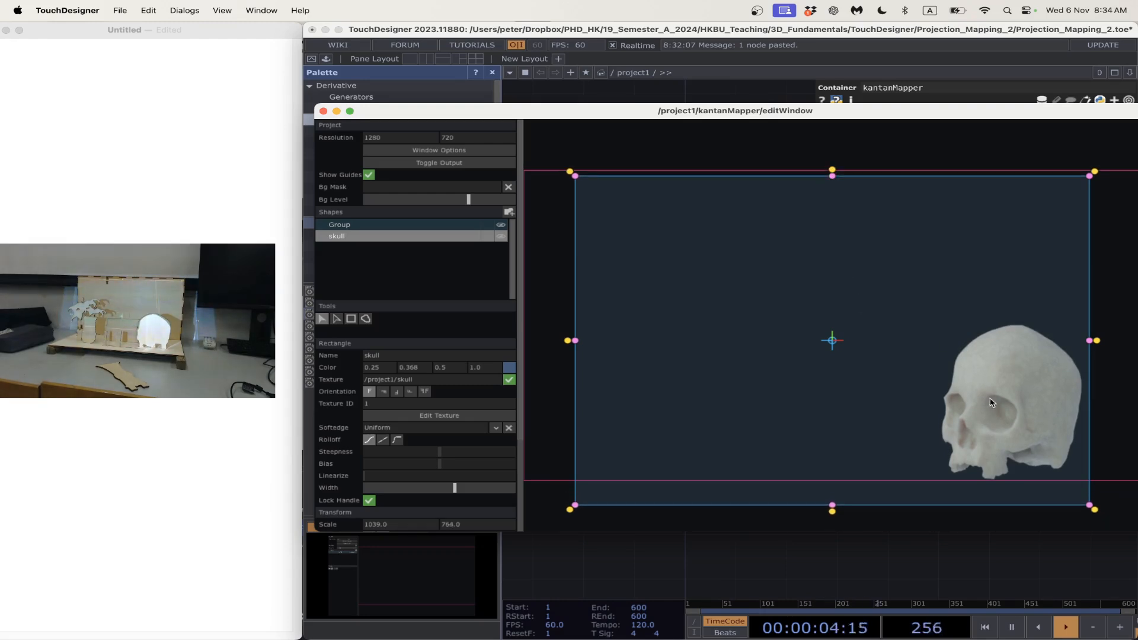
pyautogui.moveTo(994, 395); pyautogui.dragTo(992, 390)
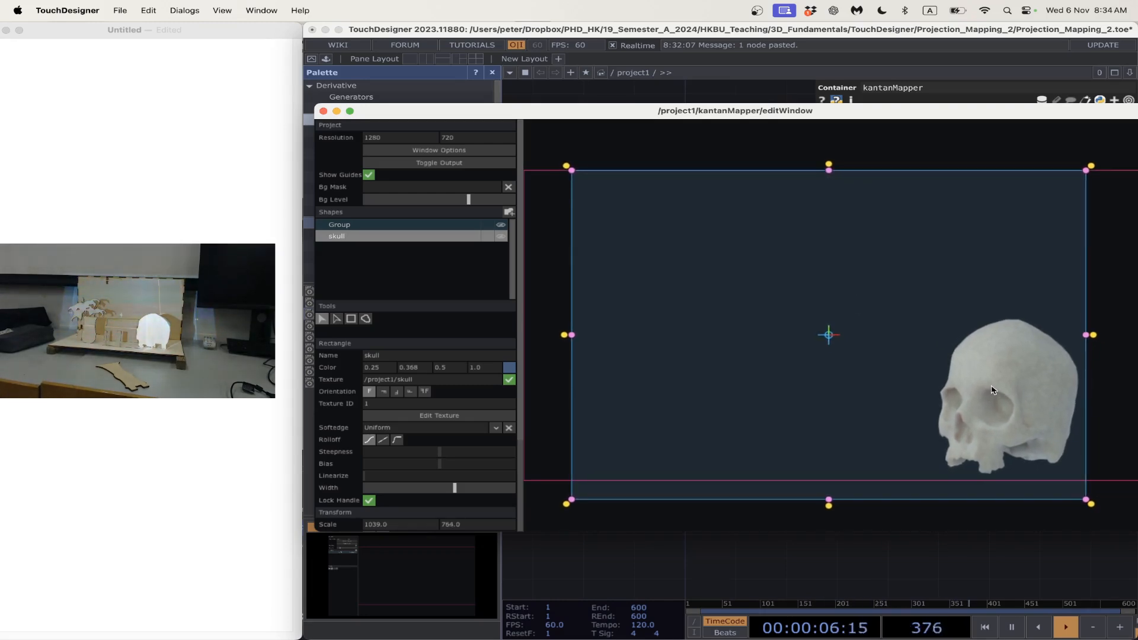
pyautogui.moveTo(1086, 337); pyautogui.dragTo(1100, 335)
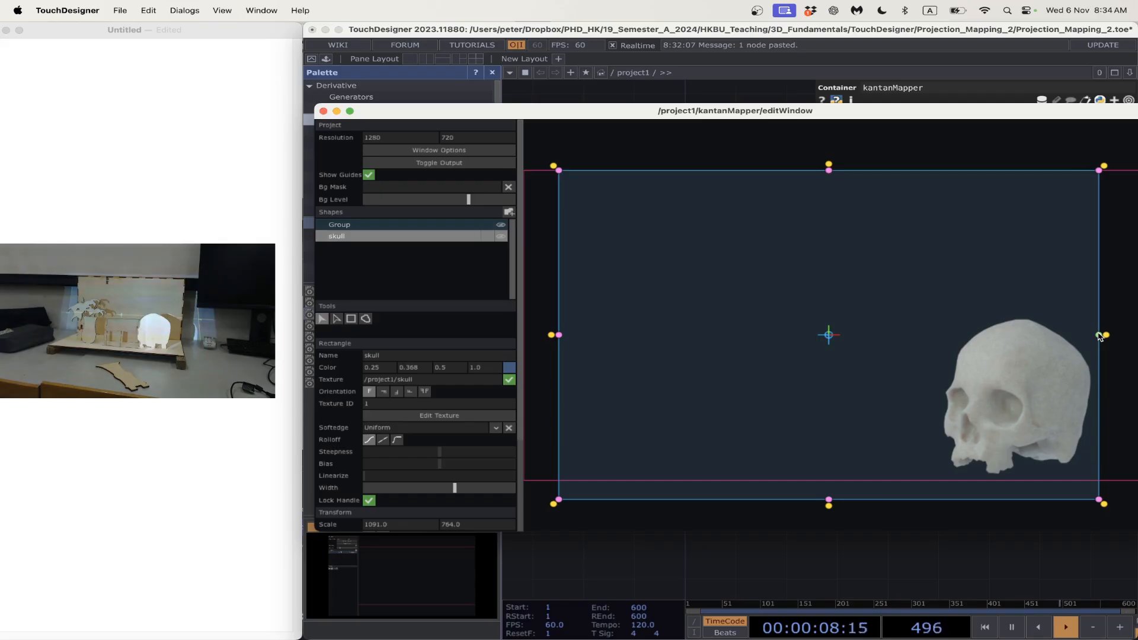
pyautogui.moveTo(559, 336); pyautogui.dragTo(554, 334)
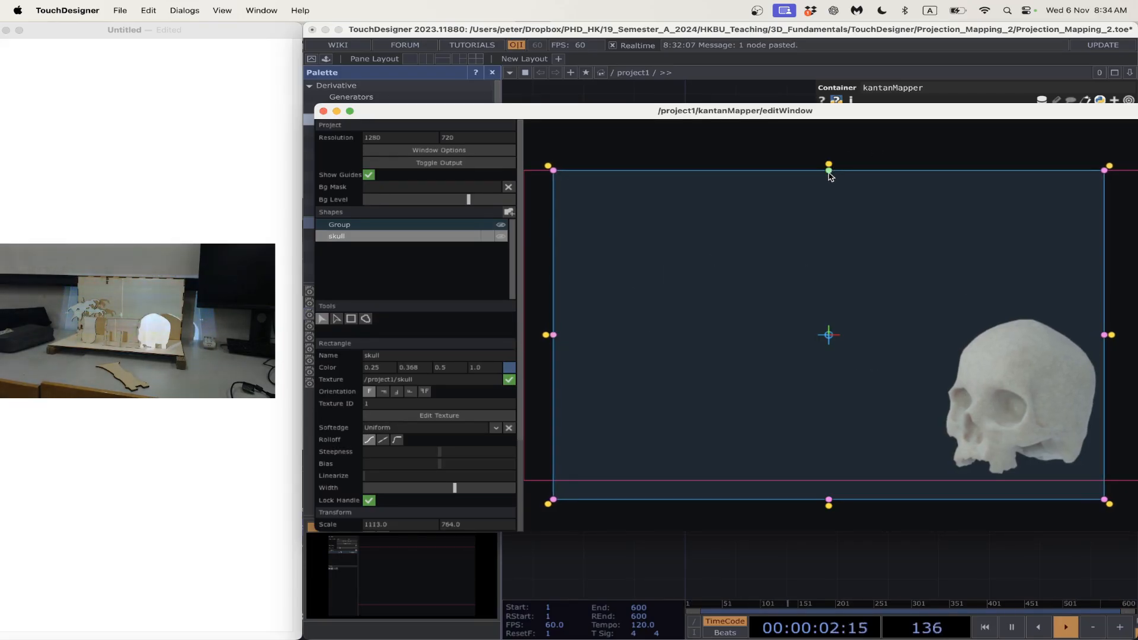
pyautogui.moveTo(829, 171); pyautogui.dragTo(830, 167)
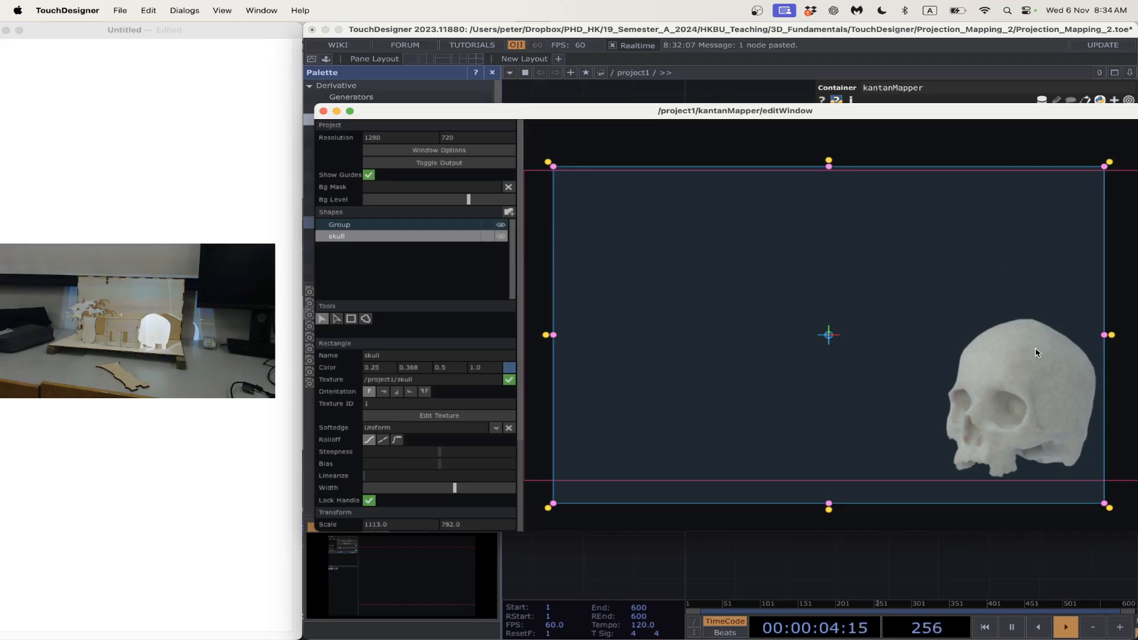
pyautogui.moveTo(1036, 353); pyautogui.dragTo(1027, 350)
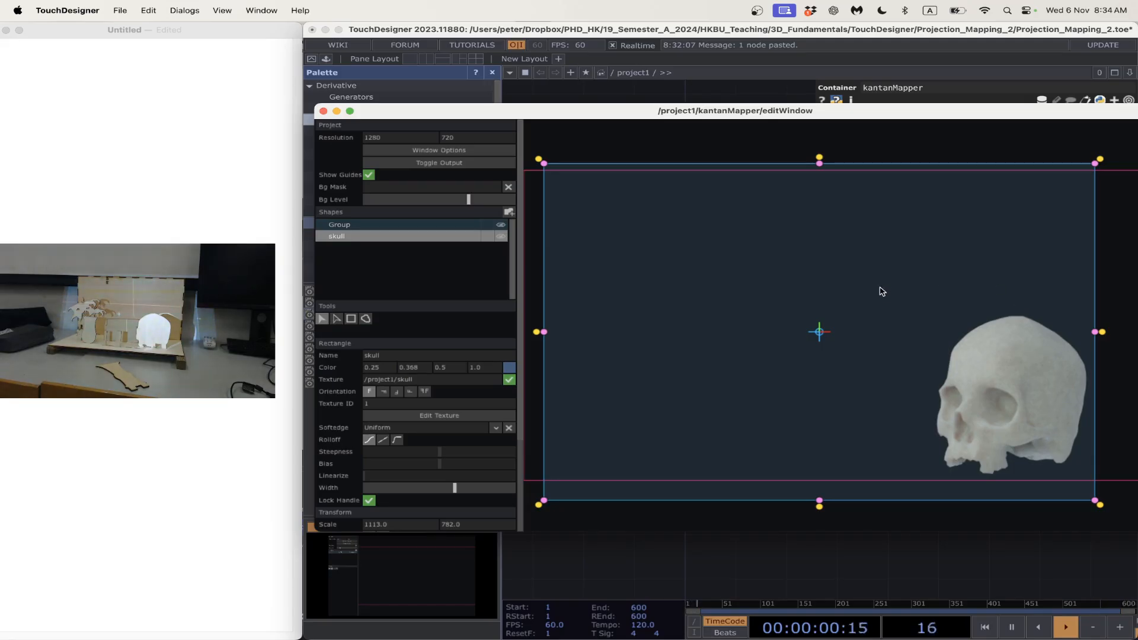
# - Warp the skull rectangle by moving its upper-left corner slightly outward and its upper-right corner slightly down
pyautogui.click(336, 320)
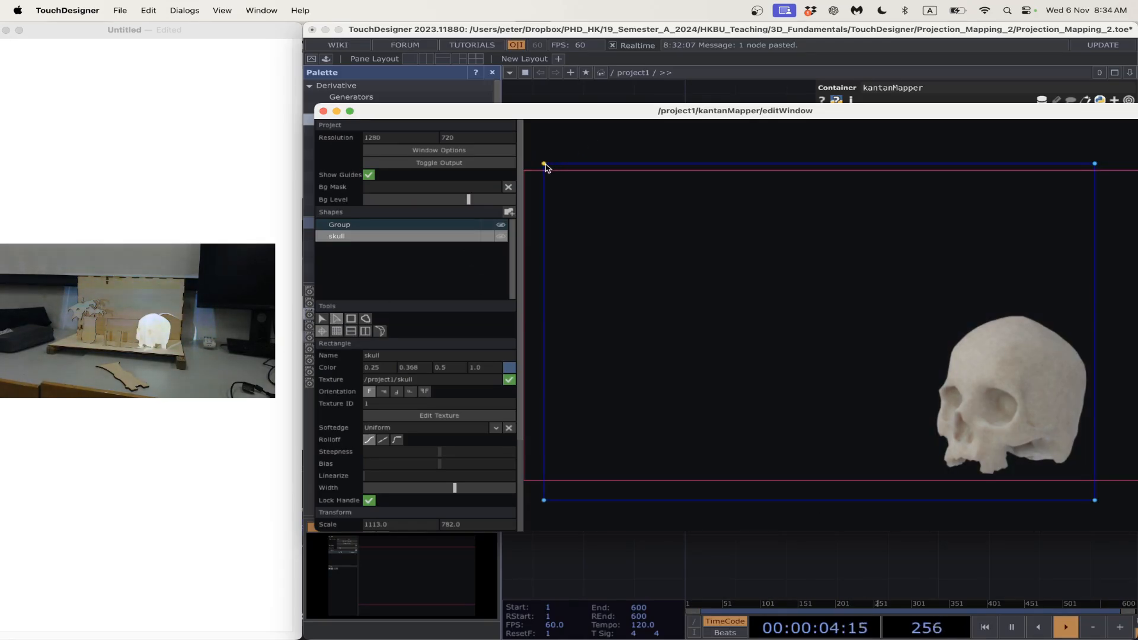
pyautogui.moveTo(544, 164)
pyautogui.mouseDown()
pyautogui.moveTo(550, 180)
pyautogui.moveTo(536, 168)
pyautogui.mouseUp()
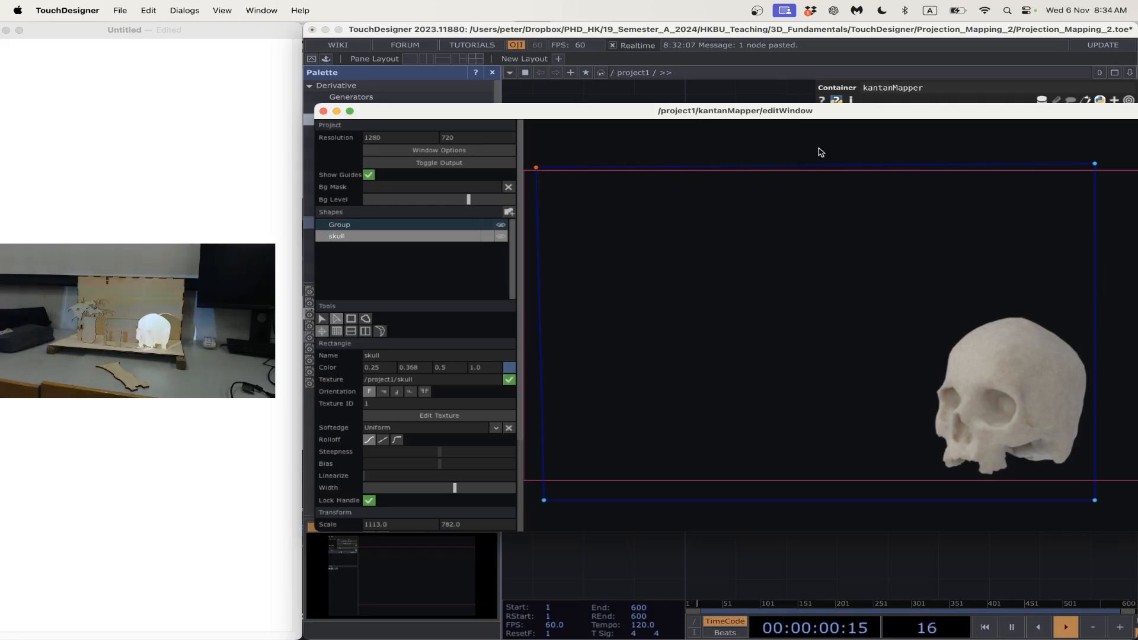
pyautogui.moveTo(1095, 167); pyautogui.dragTo(1096, 174)
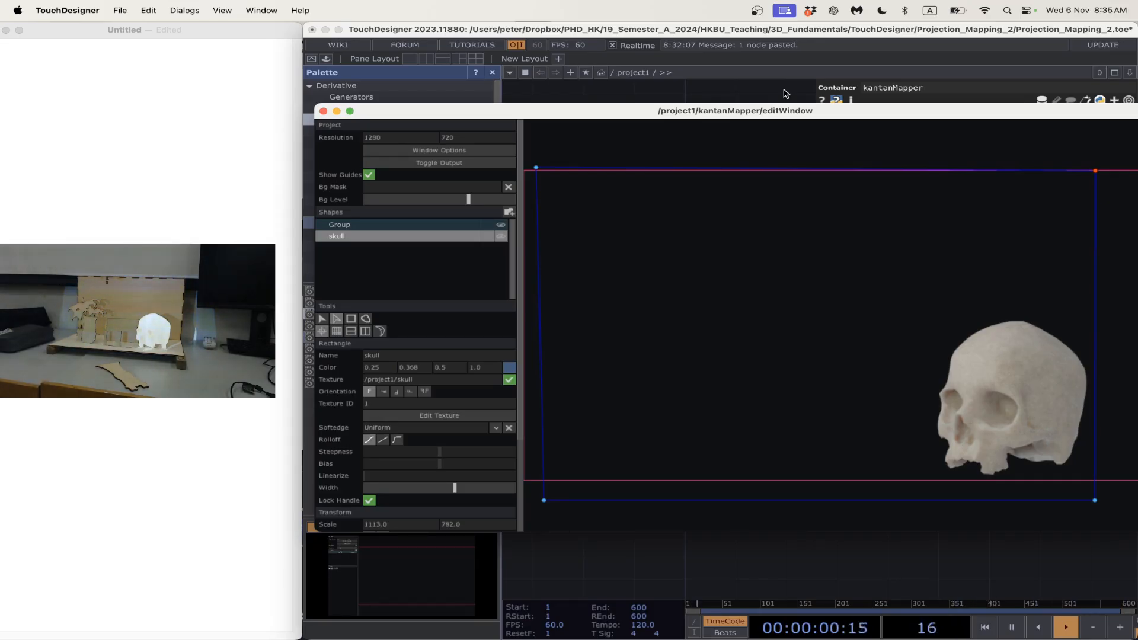
# - Move the kantanMapper edit window aside and close it
pyautogui.click(727, 96)
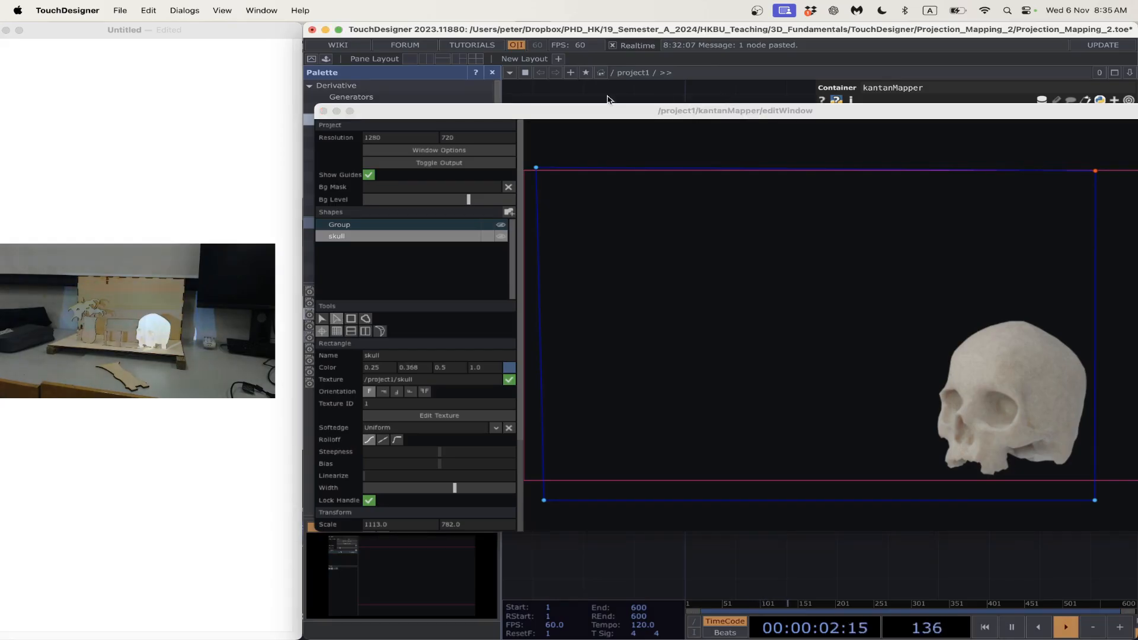
pyautogui.moveTo(426, 110); pyautogui.dragTo(482, 187)
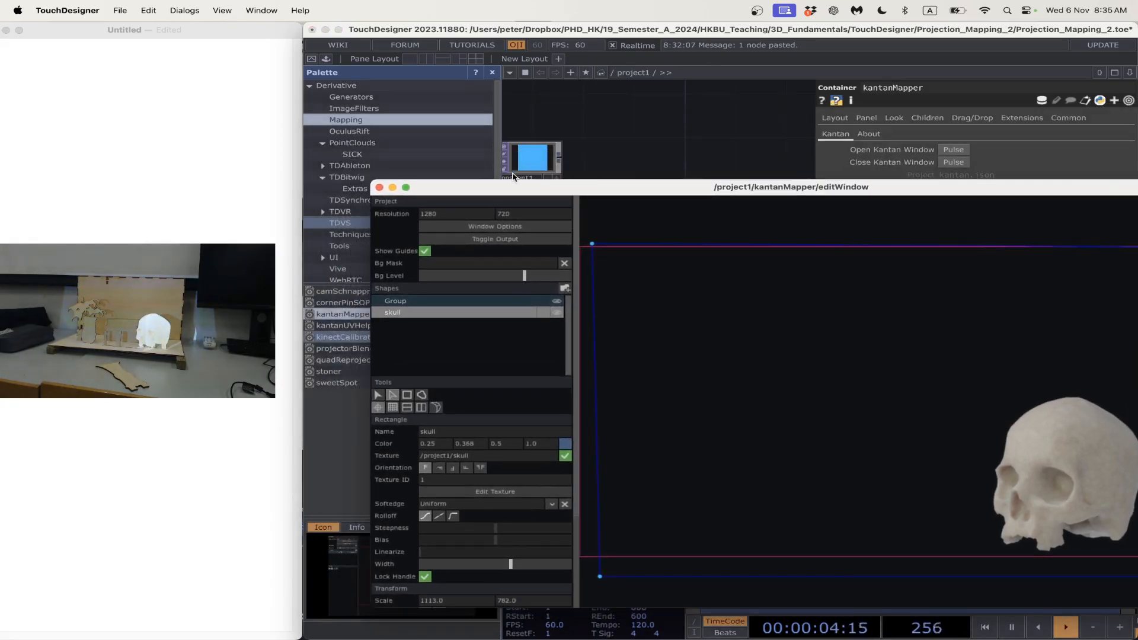
pyautogui.click(379, 187)
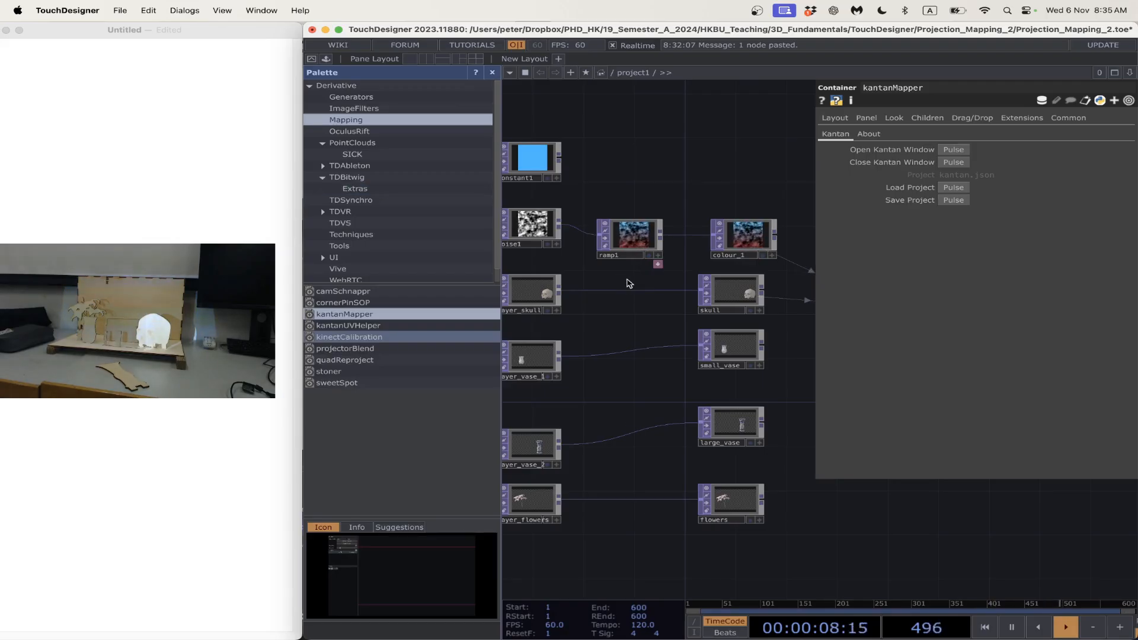
# - Select the source operators, ramp1 and the layer images together and move them left, away from the output operators feeding kantanMapper
pyautogui.scroll(-1, 611, 326)
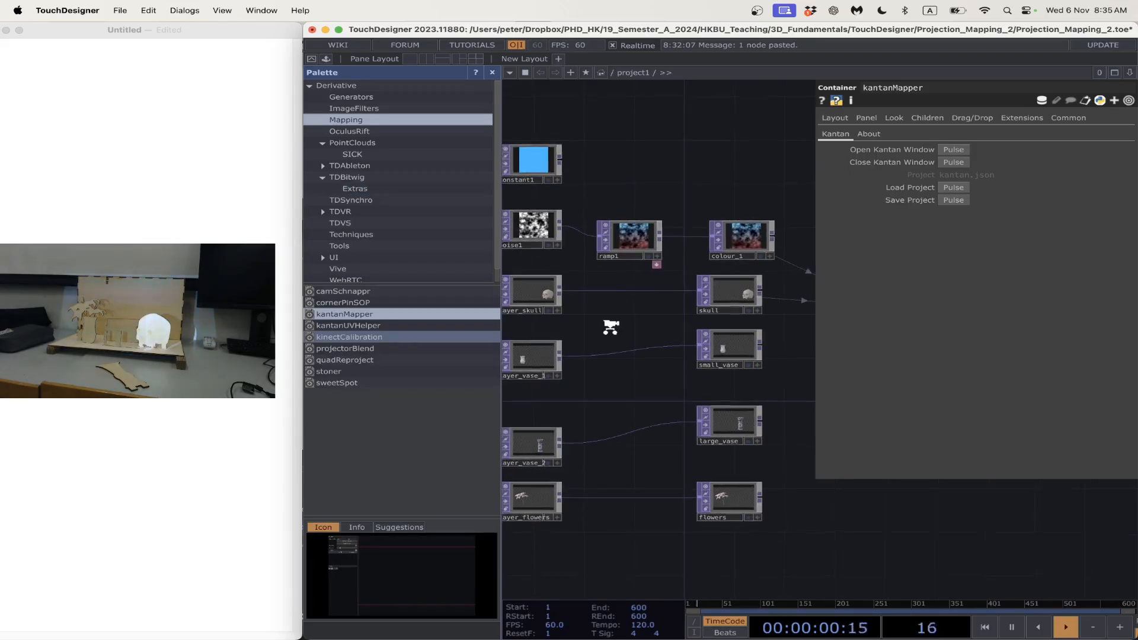
pyautogui.scroll(-3, 610, 326)
pyautogui.moveTo(523, 193); pyautogui.dragTo(611, 187)
pyautogui.moveTo(573, 187); pyautogui.dragTo(699, 477, button='right')
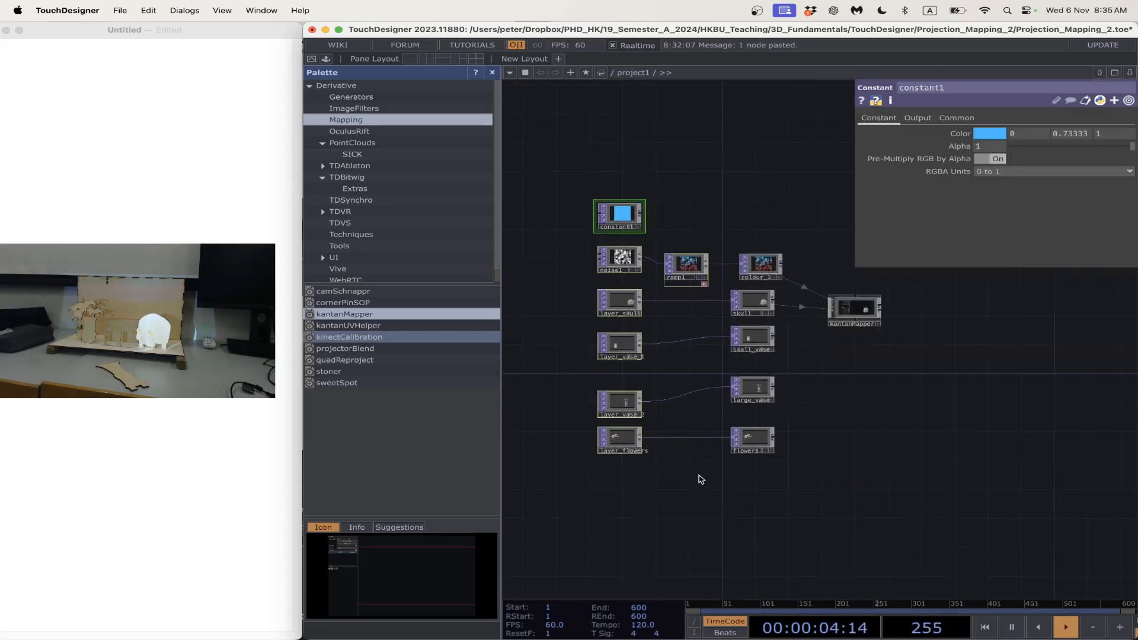
pyautogui.moveTo(680, 266); pyautogui.dragTo(588, 266)
pyautogui.scroll(2, 653, 484)
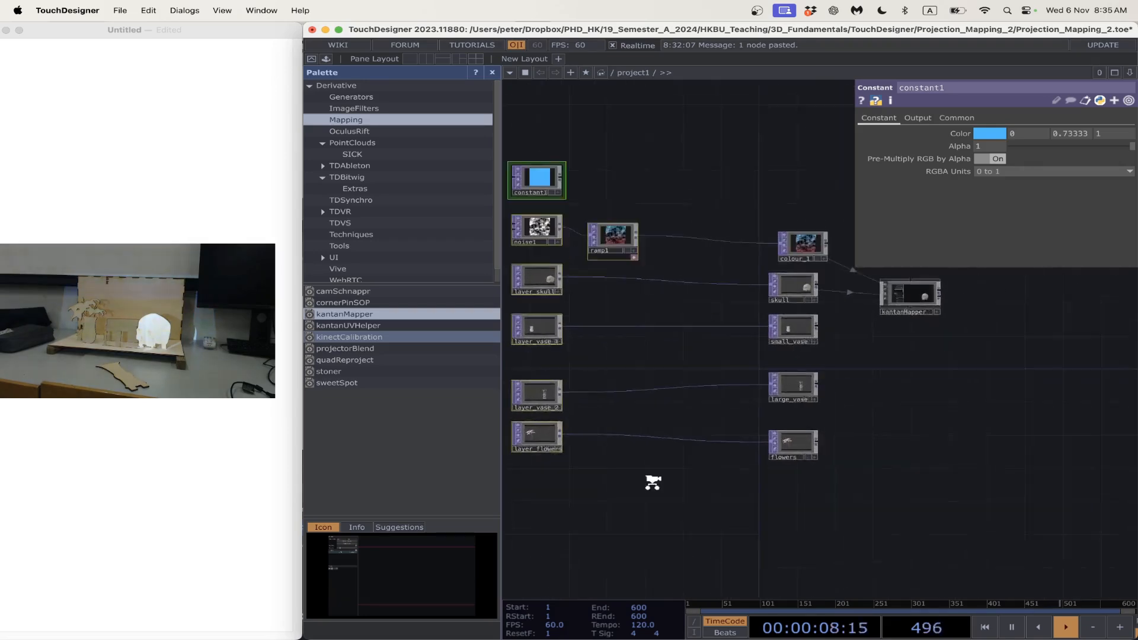
pyautogui.scroll(3, 663, 497)
pyautogui.rightClick(638, 268)
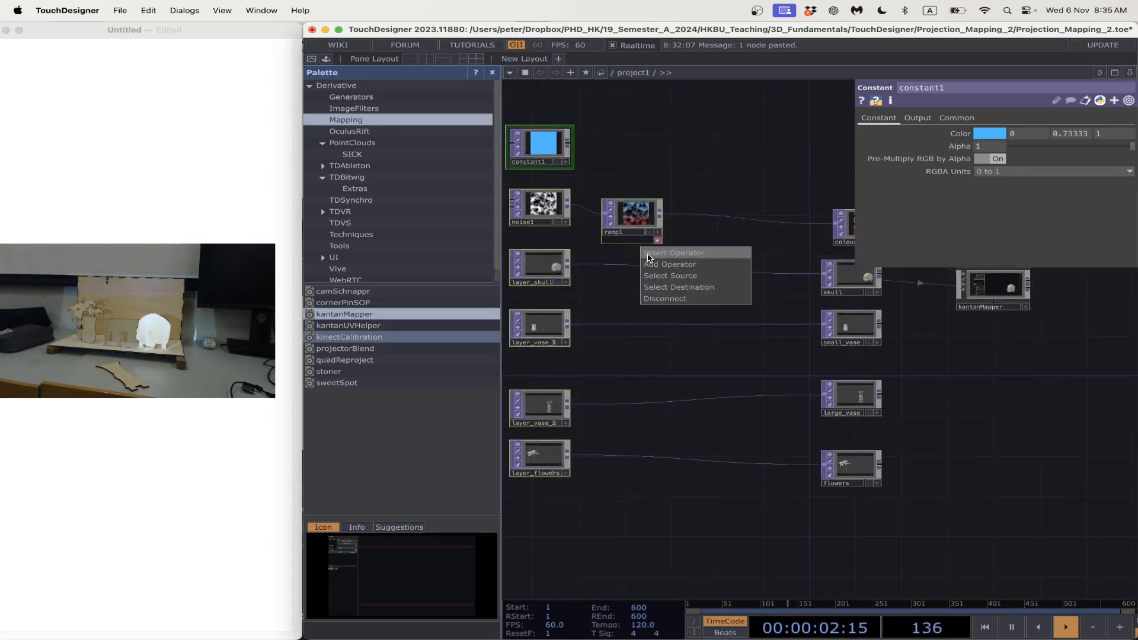
pyautogui.click(648, 254)
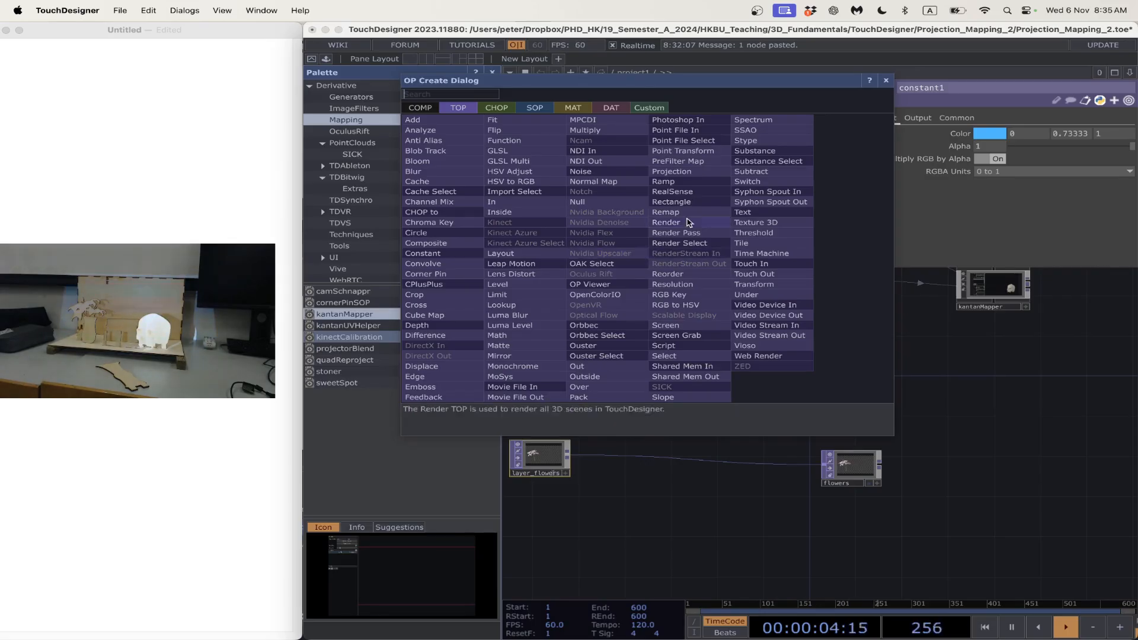
pyautogui.click(888, 81)
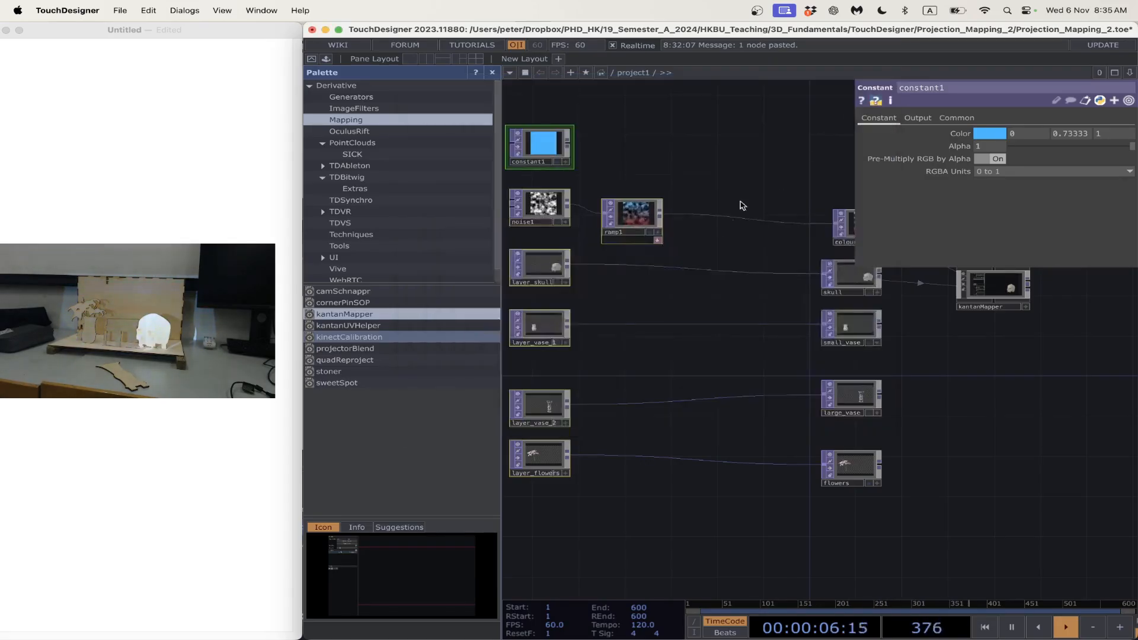
# - Insert an HSV Adjust TOP on the wire between layer_skull and skull
pyautogui.rightClick(694, 272)
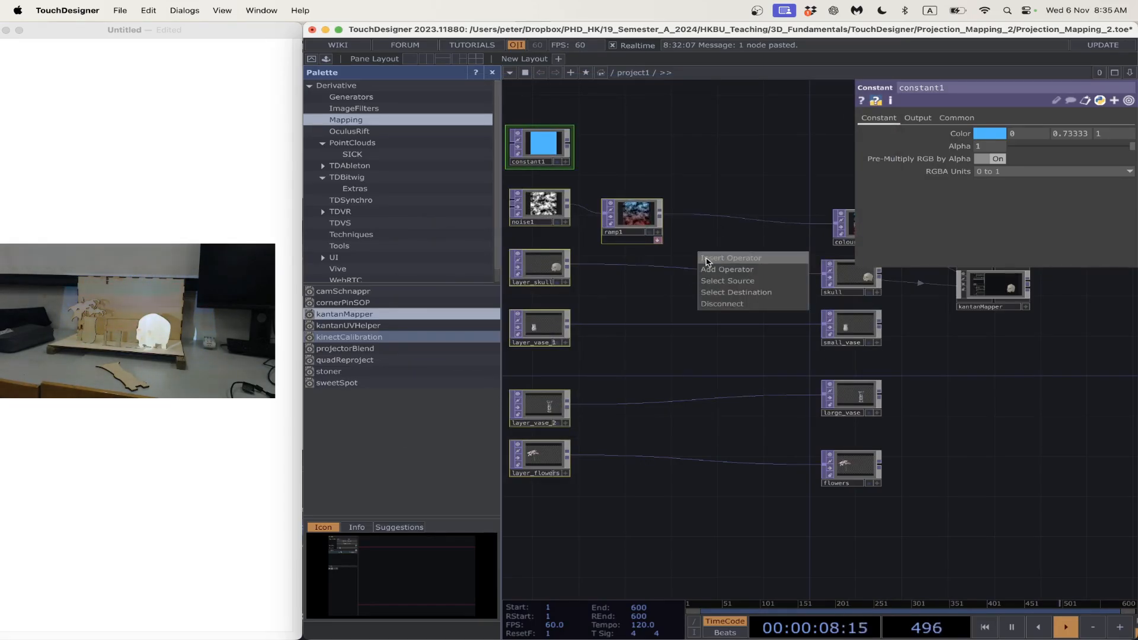
pyautogui.click(709, 260)
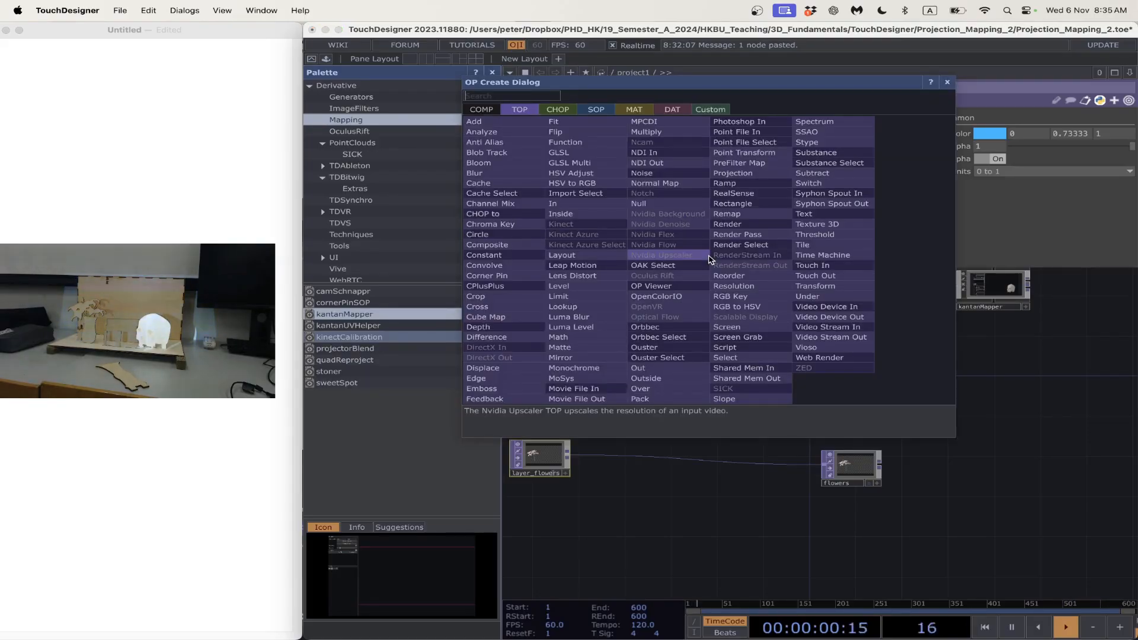
pyautogui.click(589, 177)
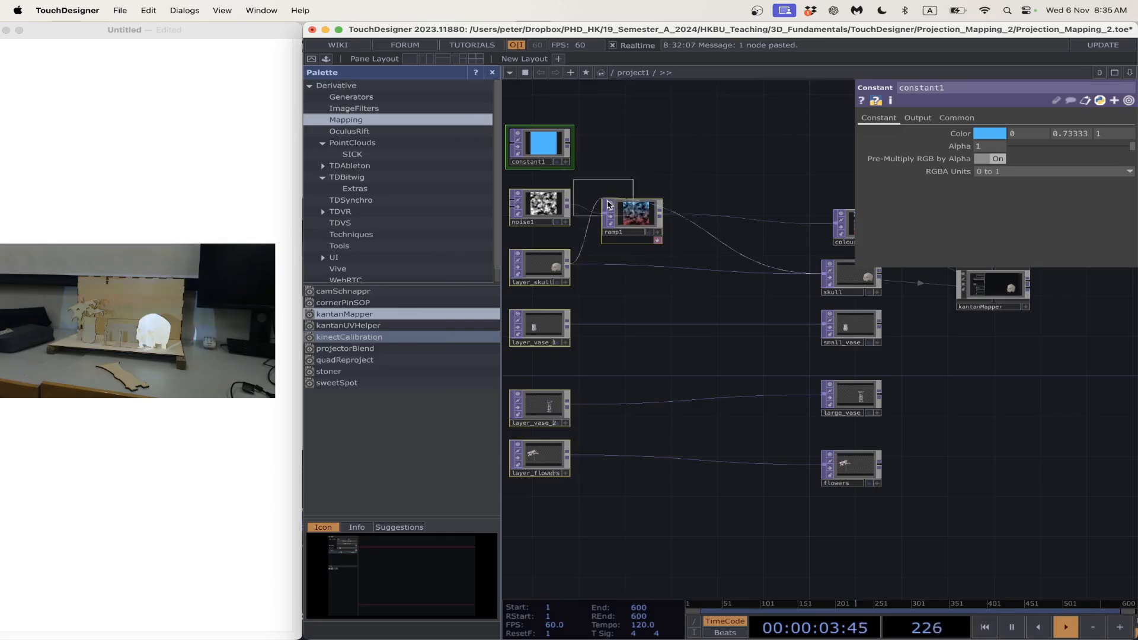
pyautogui.click(674, 273)
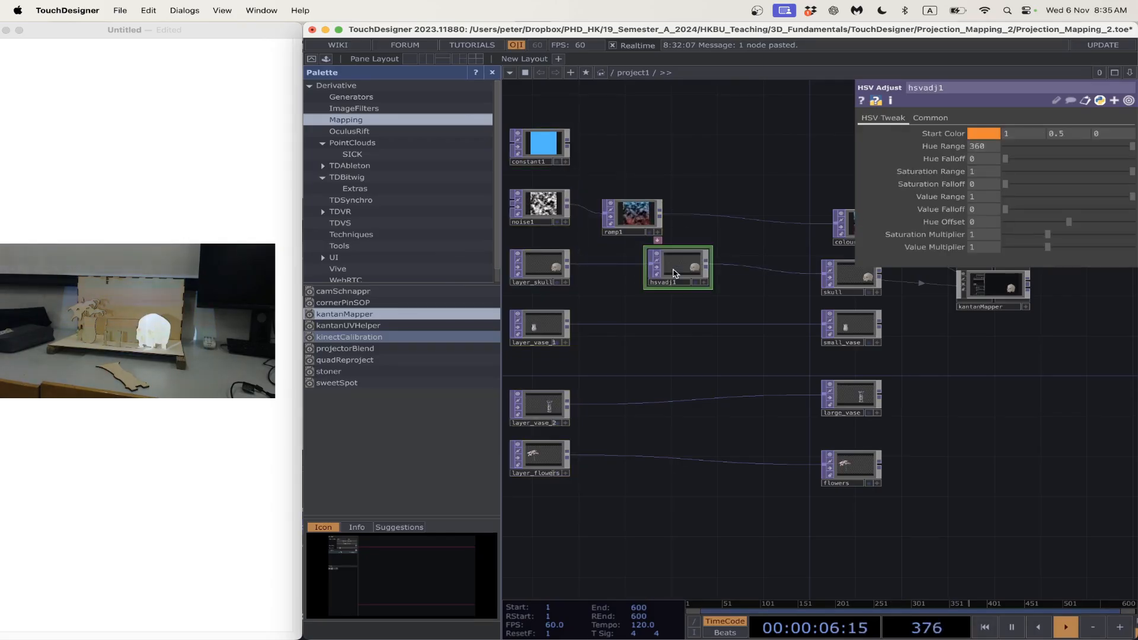
# - Insert a Level TOP between layer_skull and the HSV Adjust operator, with brightness 0.6 and contrast 1.76
pyautogui.rightClick(650, 276)
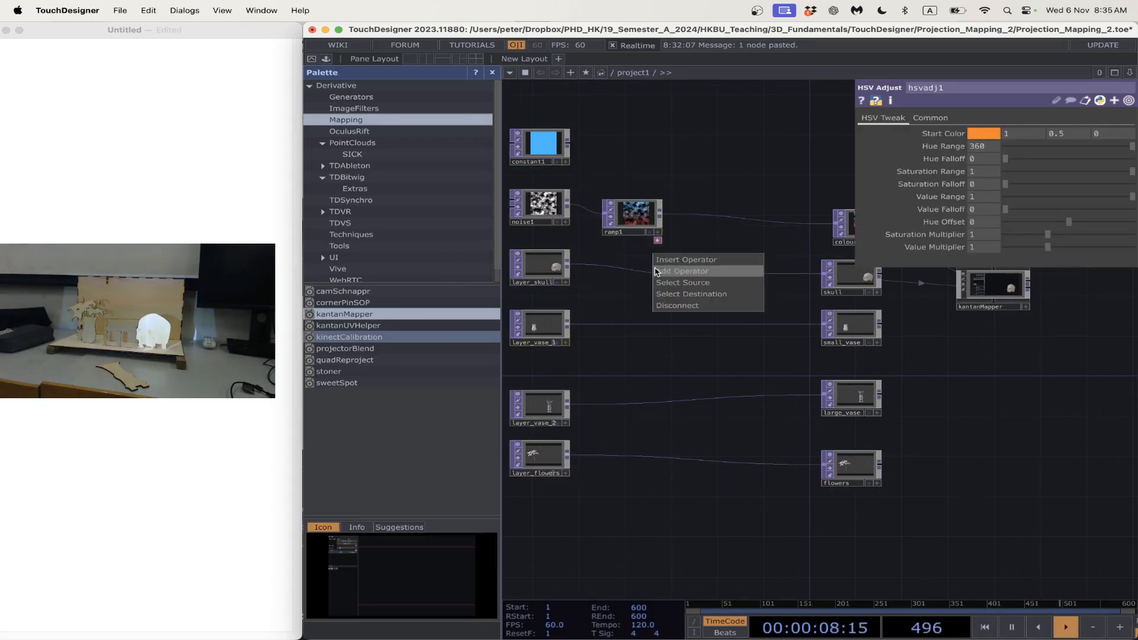
pyautogui.click(670, 267)
pyautogui.click(531, 294)
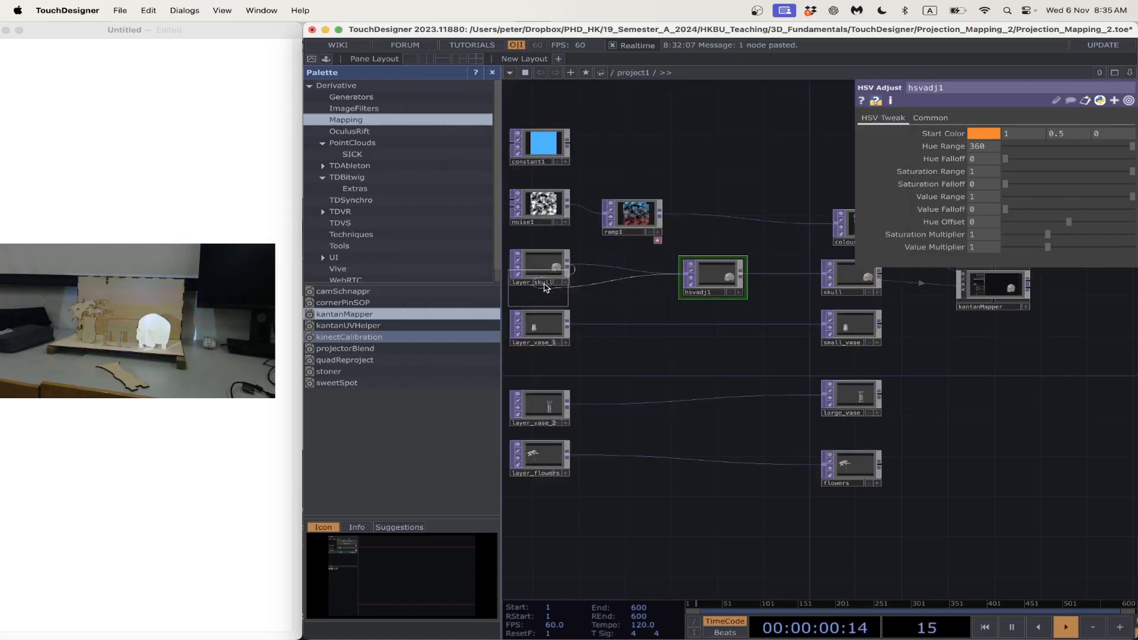
pyautogui.click(622, 275)
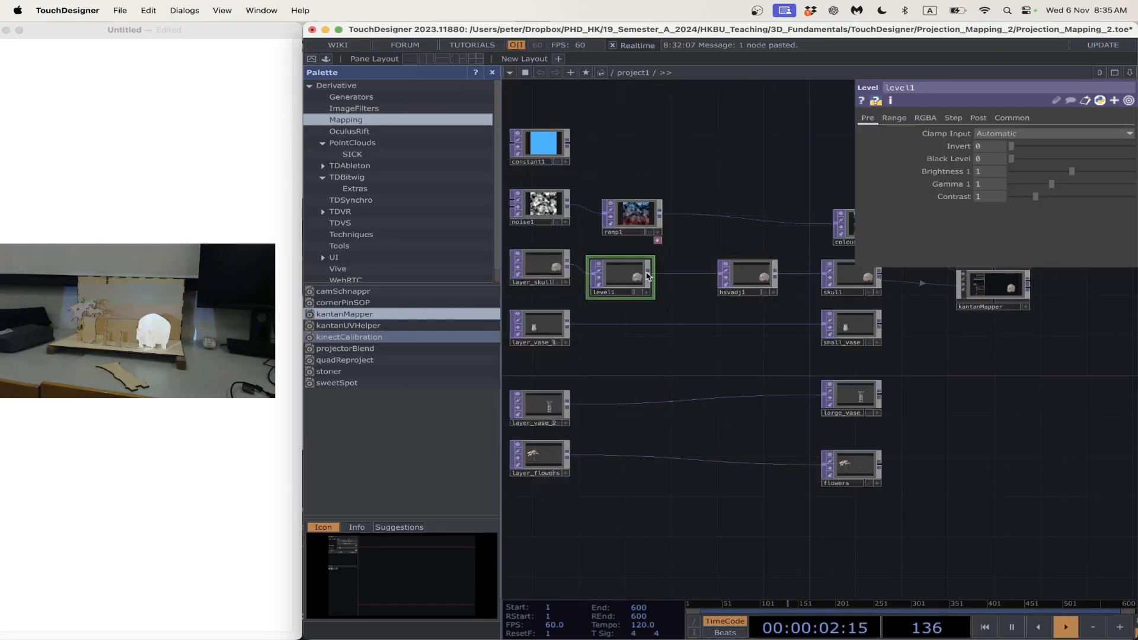
pyautogui.moveTo(629, 273)
pyautogui.mouseDown()
pyautogui.moveTo(675, 273)
pyautogui.moveTo(651, 270)
pyautogui.mouseUp()
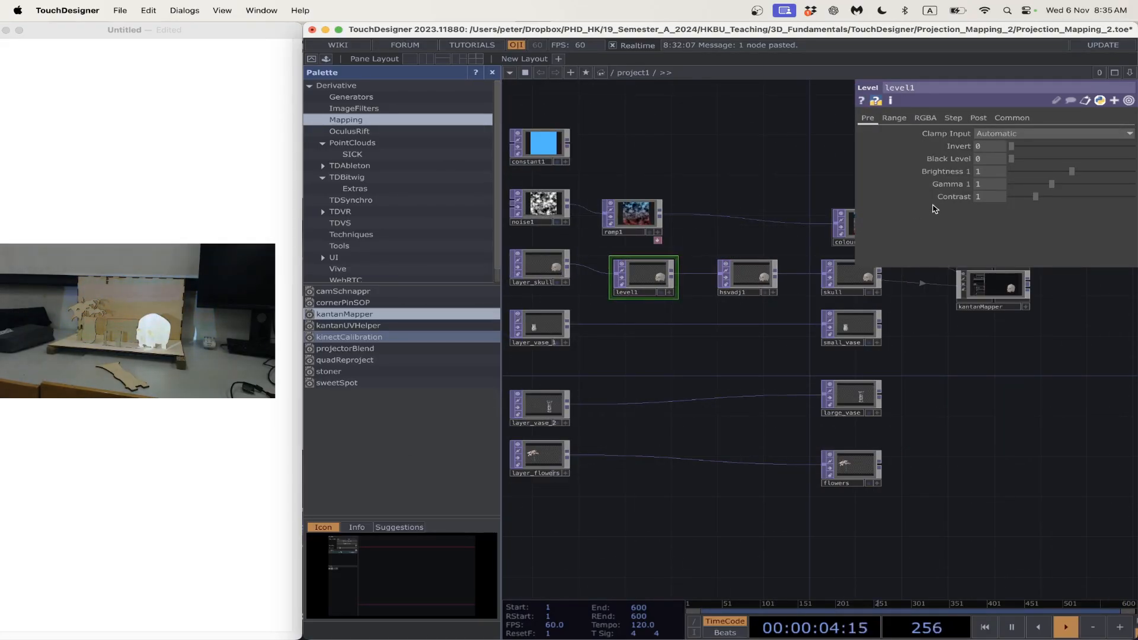
pyautogui.moveTo(1073, 173); pyautogui.dragTo(1053, 197)
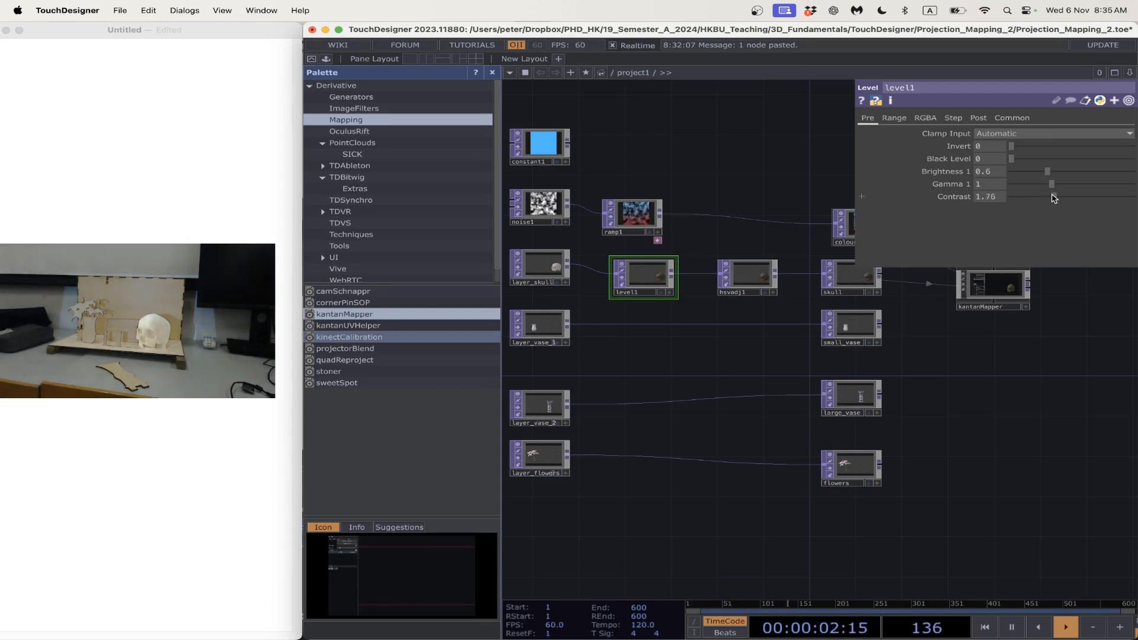
# - Set the saturation multiplier of the skull's HSV Adjust operator to 0.41
pyautogui.click(768, 266)
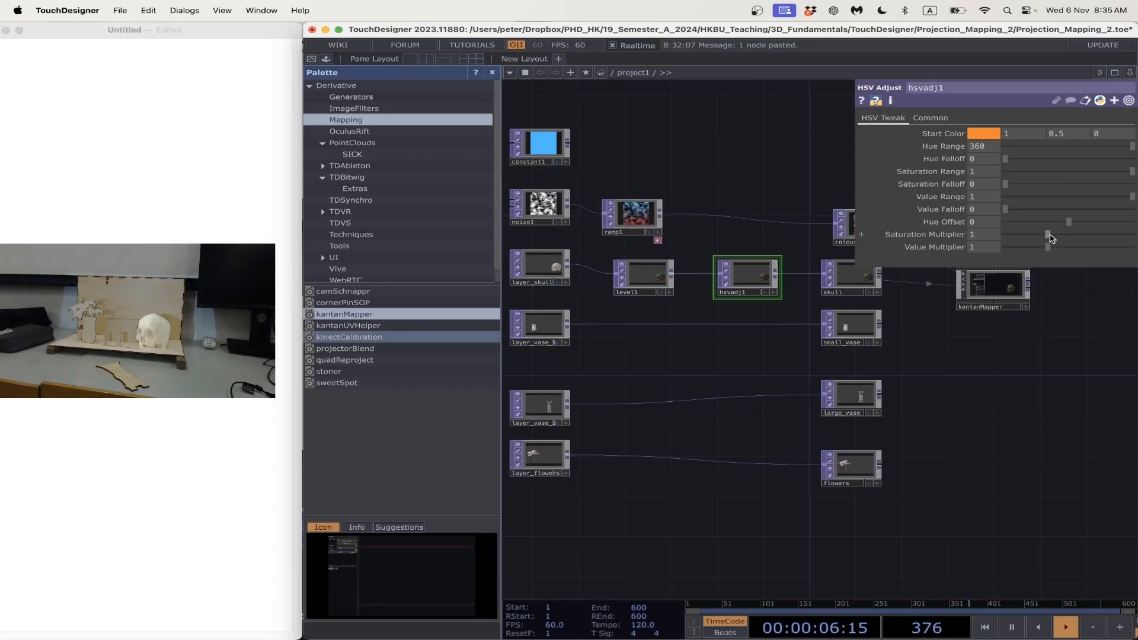
pyautogui.moveTo(1050, 237); pyautogui.dragTo(1026, 233)
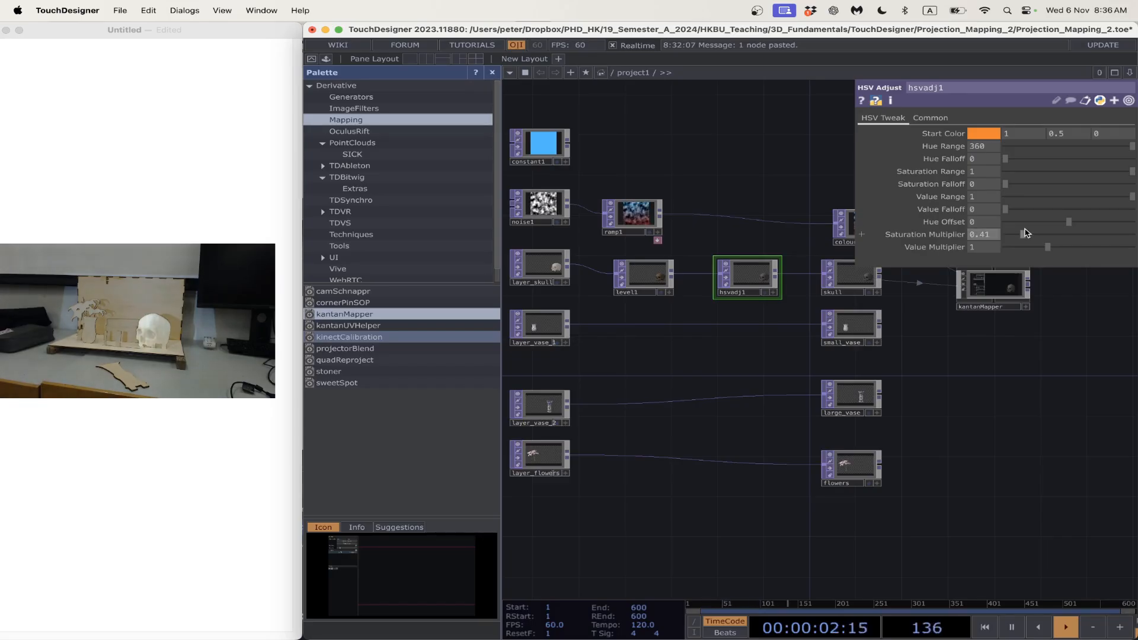
# - Open the kantanMapper edit window, then lock and hide the skull shape
pyautogui.moveTo(1011, 371); pyautogui.dragTo(1008, 373)
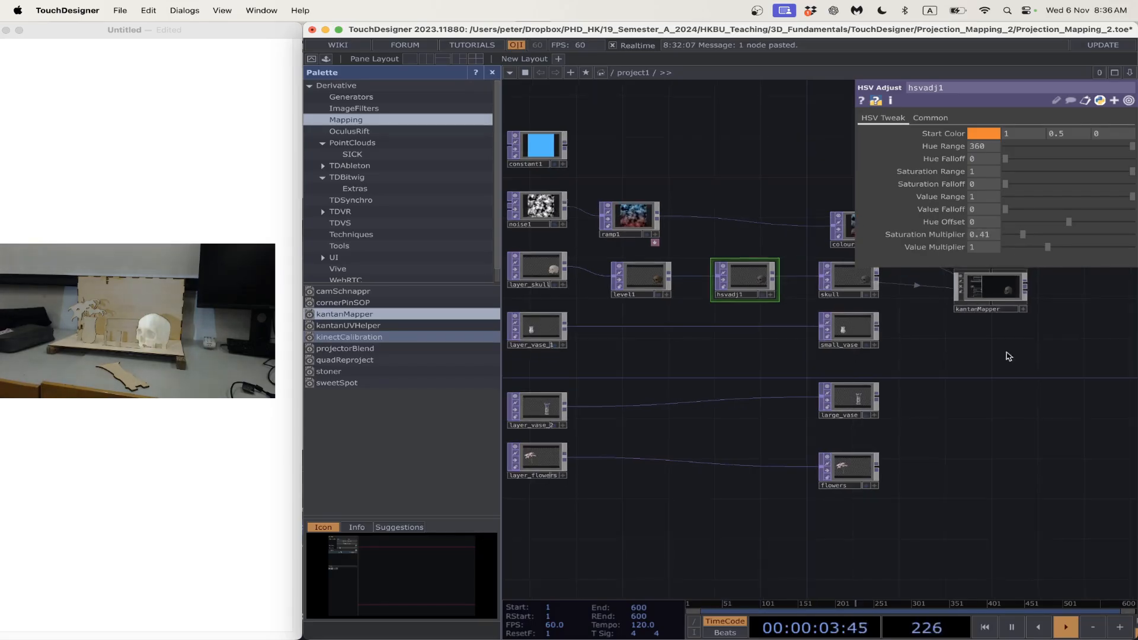
pyautogui.click(1002, 288)
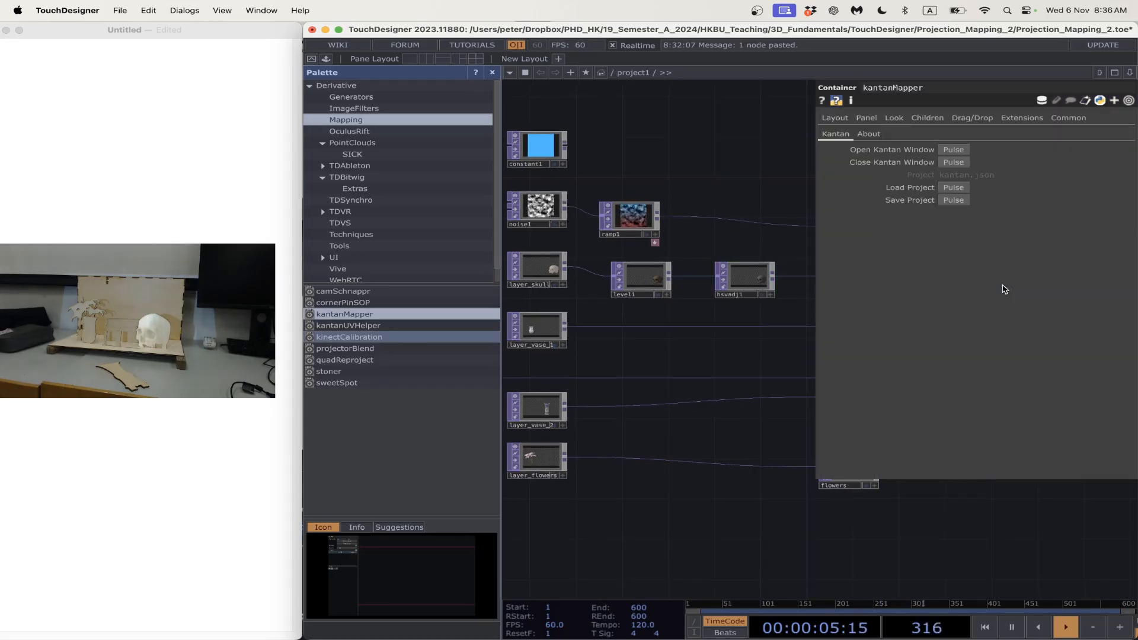
pyautogui.click(950, 151)
pyautogui.moveTo(670, 186); pyautogui.dragTo(980, 120)
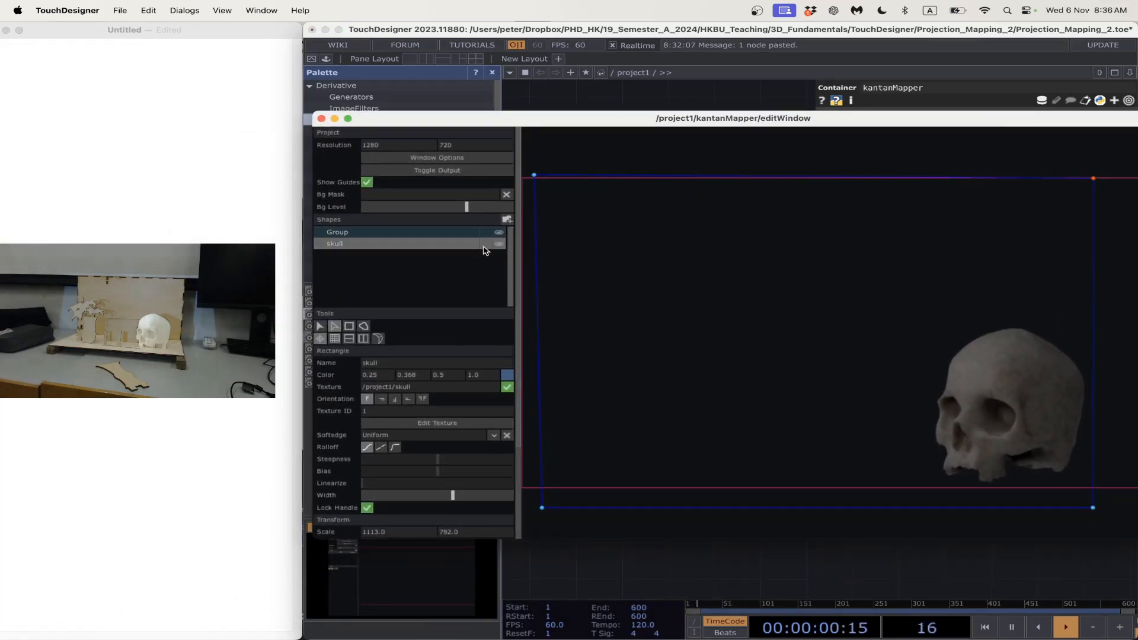
pyautogui.click(487, 245)
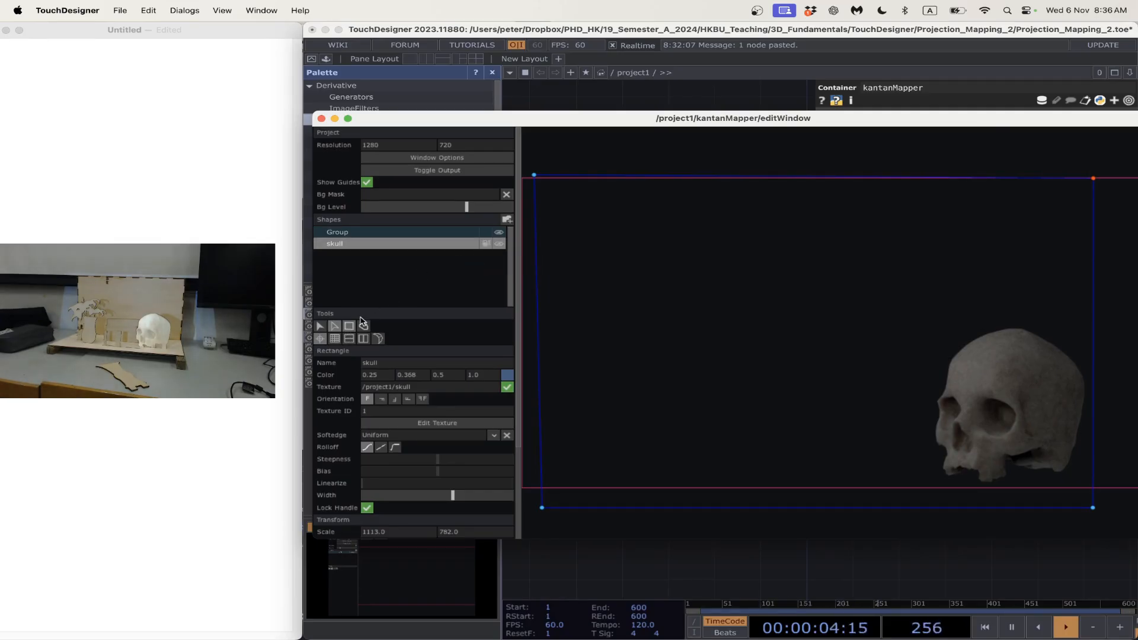
pyautogui.click(498, 247)
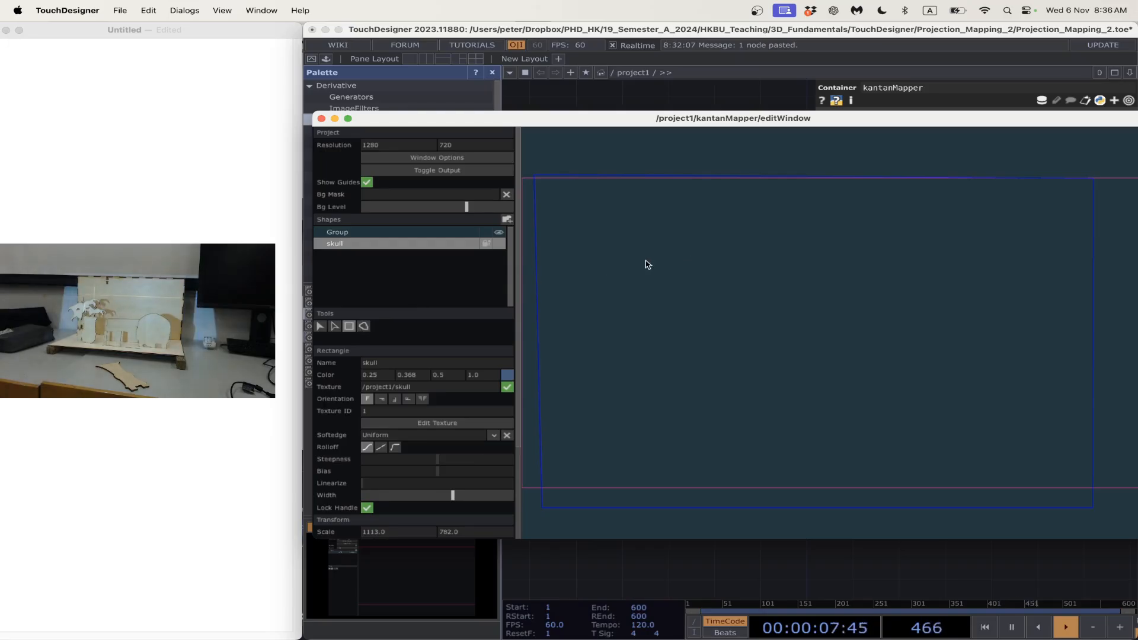
# - Draw a rectangle about 489 by 389 in the mapping area and enable the texture path /project1/vase_large on it
pyautogui.moveTo(648, 264); pyautogui.dragTo(889, 432)
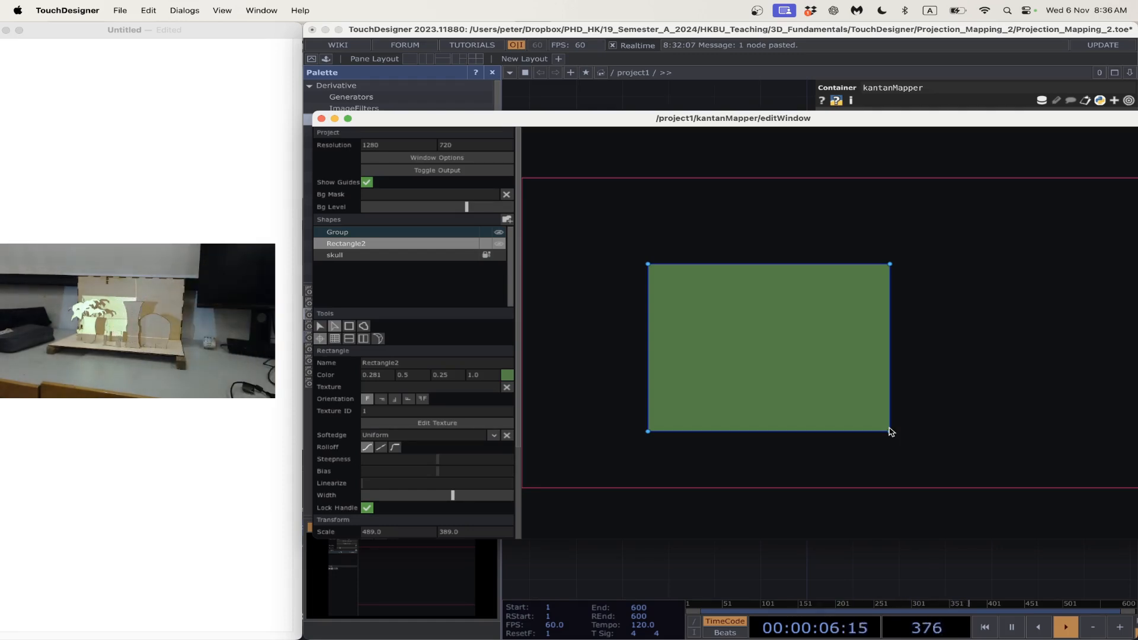
pyautogui.click(457, 387)
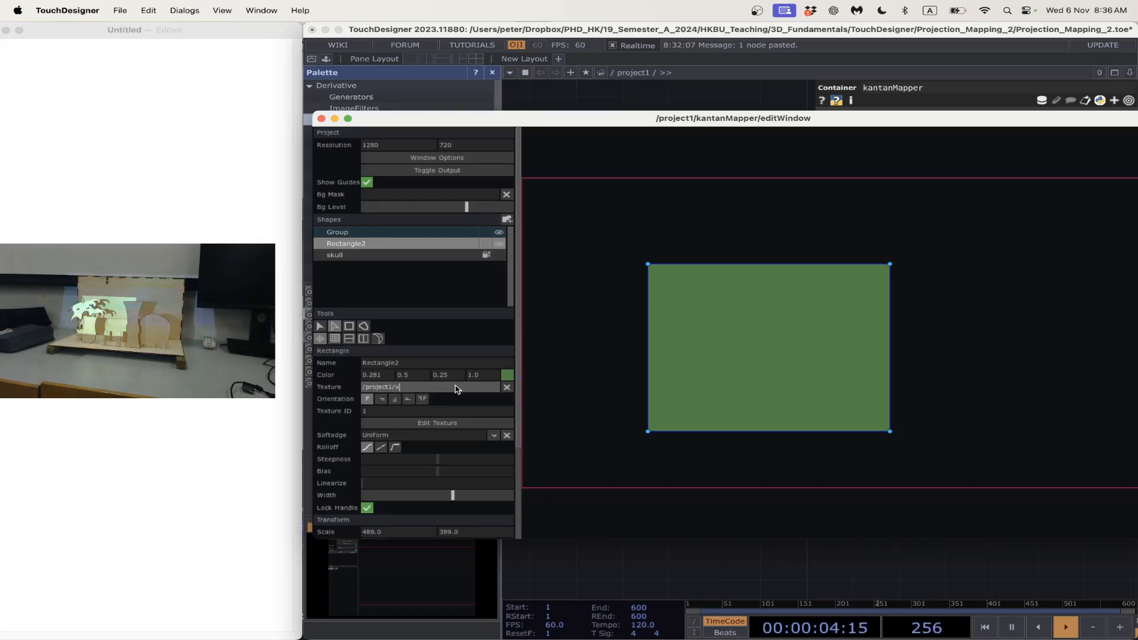
pyautogui.write('/project1/vase_large')
pyautogui.press('Return')
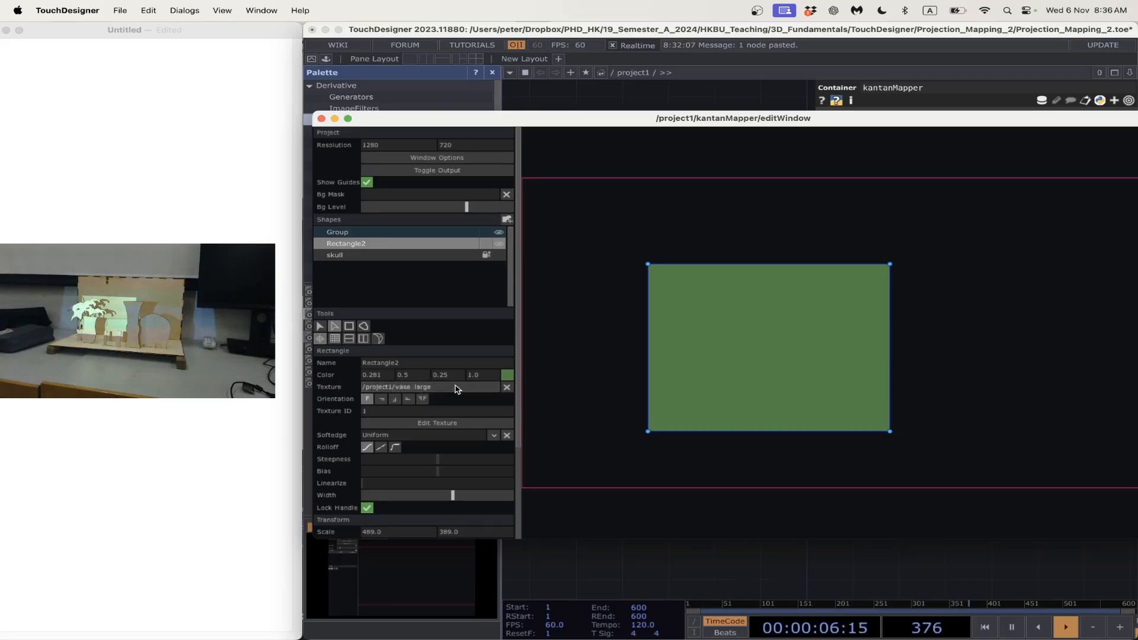
pyautogui.click(508, 388)
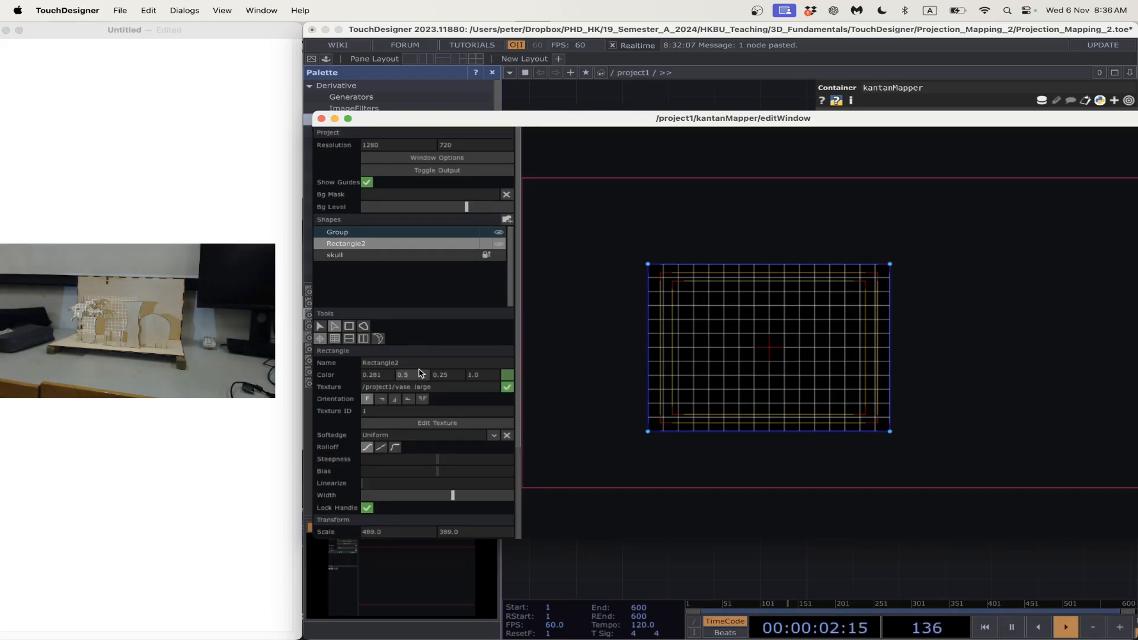
# - Rename the new rectangle shape as vase_large
pyautogui.click(382, 363)
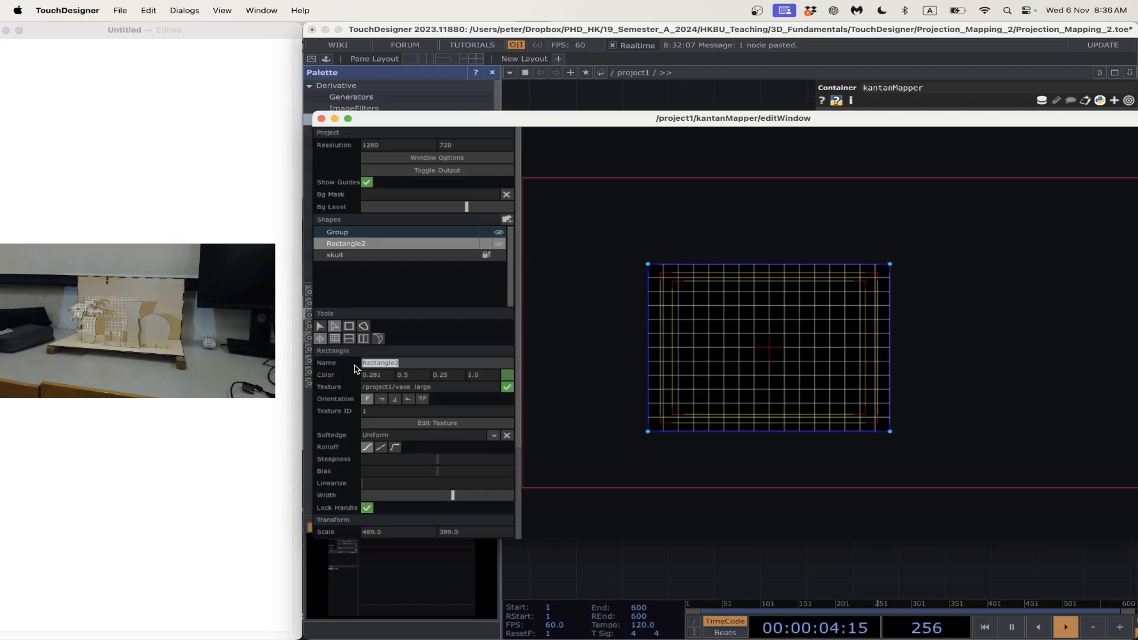
pyautogui.write('vase_large')
pyautogui.press('Return')
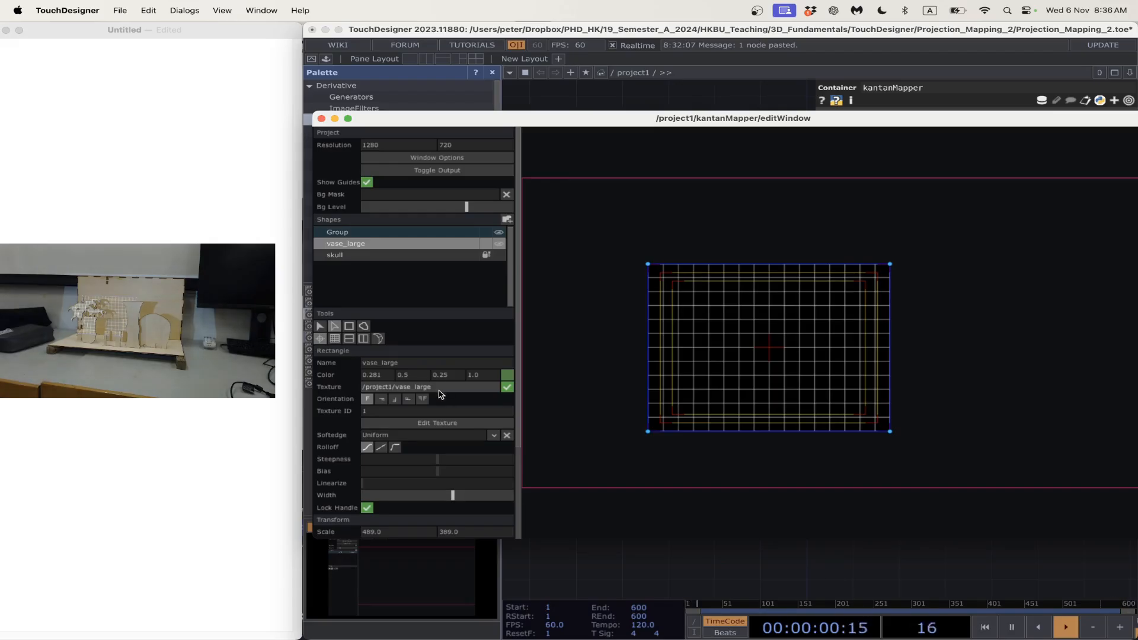
# - Check the large vase operator's name in the network and correct the vase_large shape's texture path to /project1/large_vase
pyautogui.moveTo(512, 121); pyautogui.dragTo(540, 508)
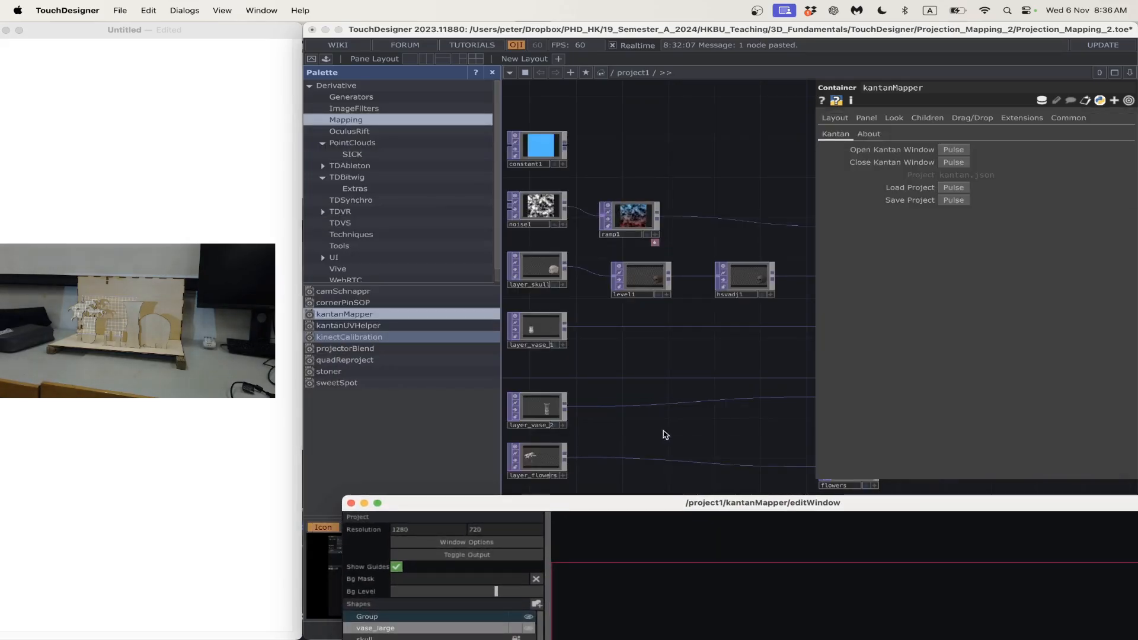
pyautogui.click(668, 432)
pyautogui.hscroll(5, 688, 413)
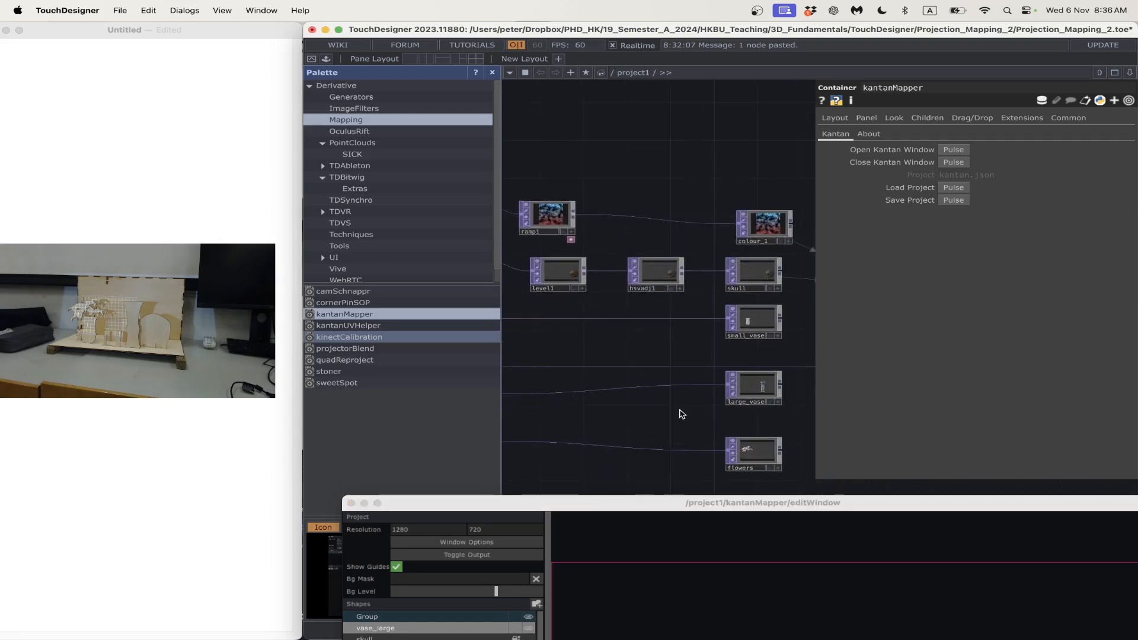
pyautogui.moveTo(601, 506); pyautogui.dragTo(568, 93)
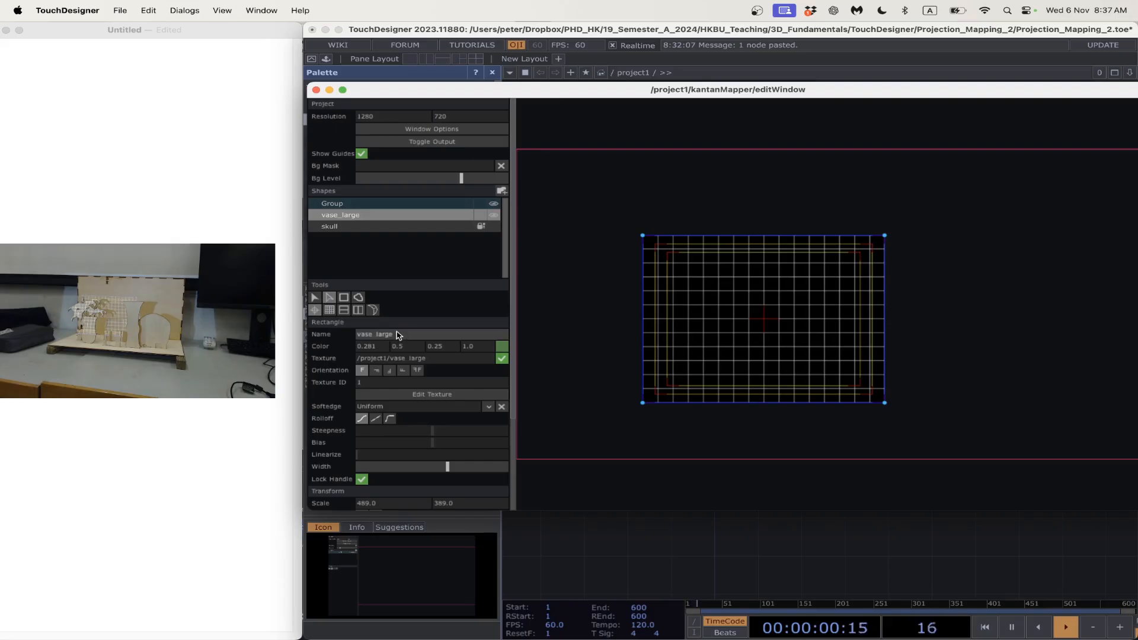
pyautogui.click(398, 384)
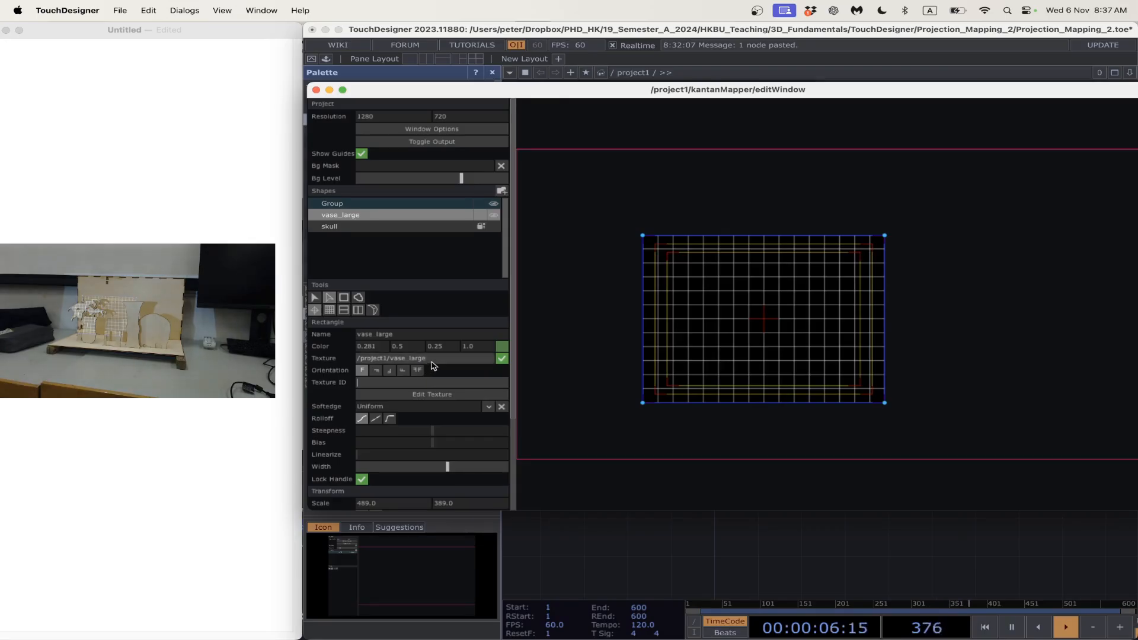
pyautogui.click(433, 362)
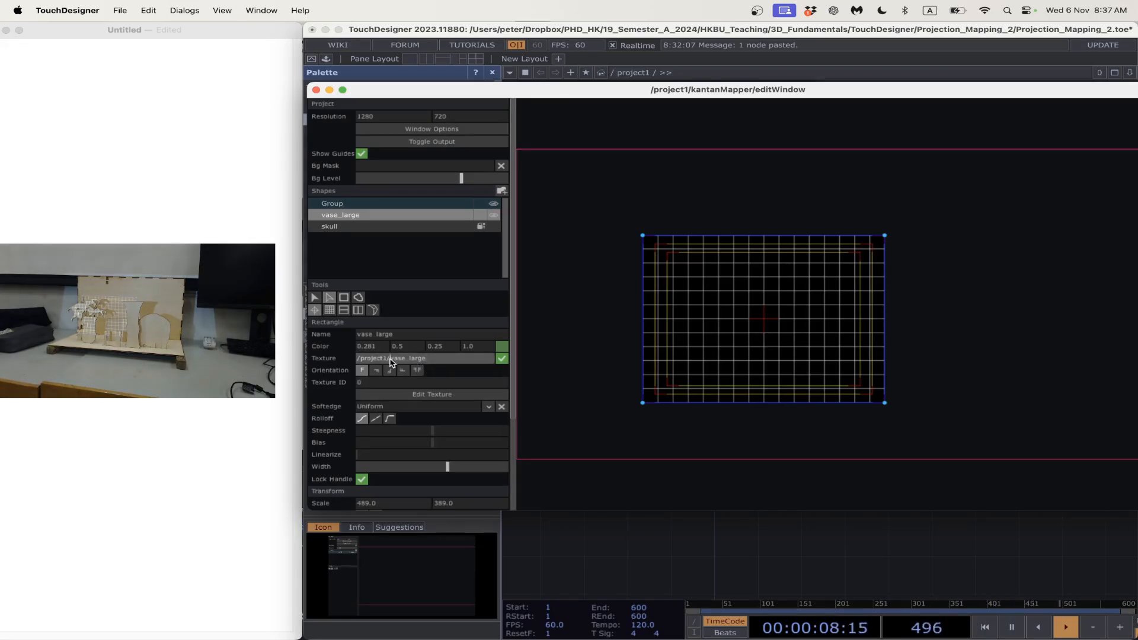
pyautogui.moveTo(390, 359); pyautogui.dragTo(437, 359)
pyautogui.write('large')
pyautogui.press('Return')
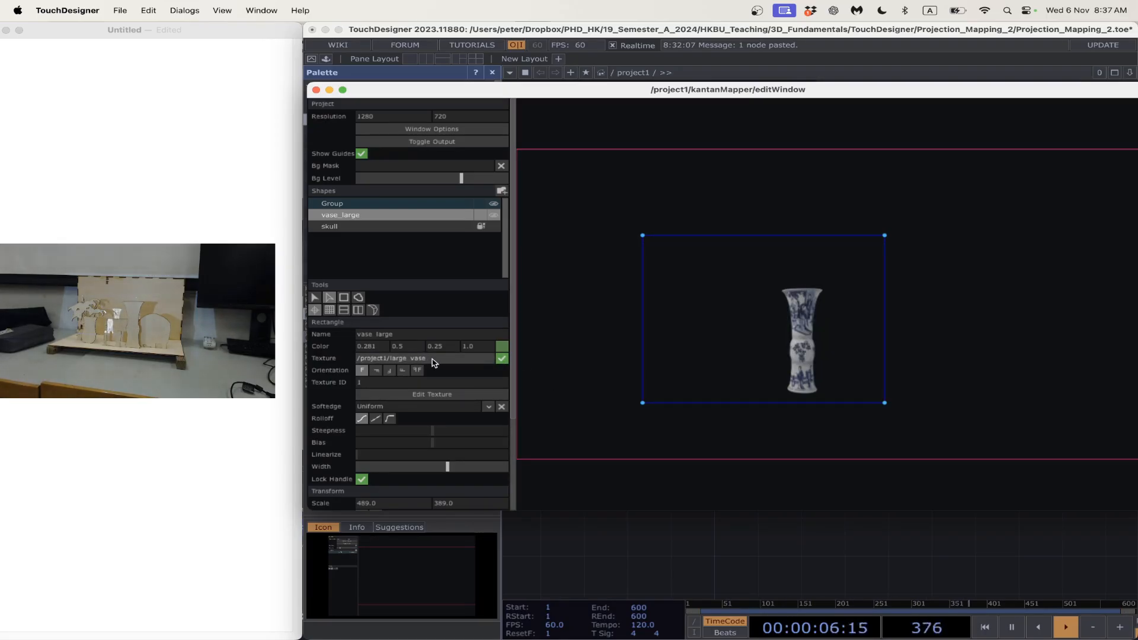
# - Move the vase_large rectangle toward the tall vase cut-out and scale it to about 1003 by 659
pyautogui.click(314, 297)
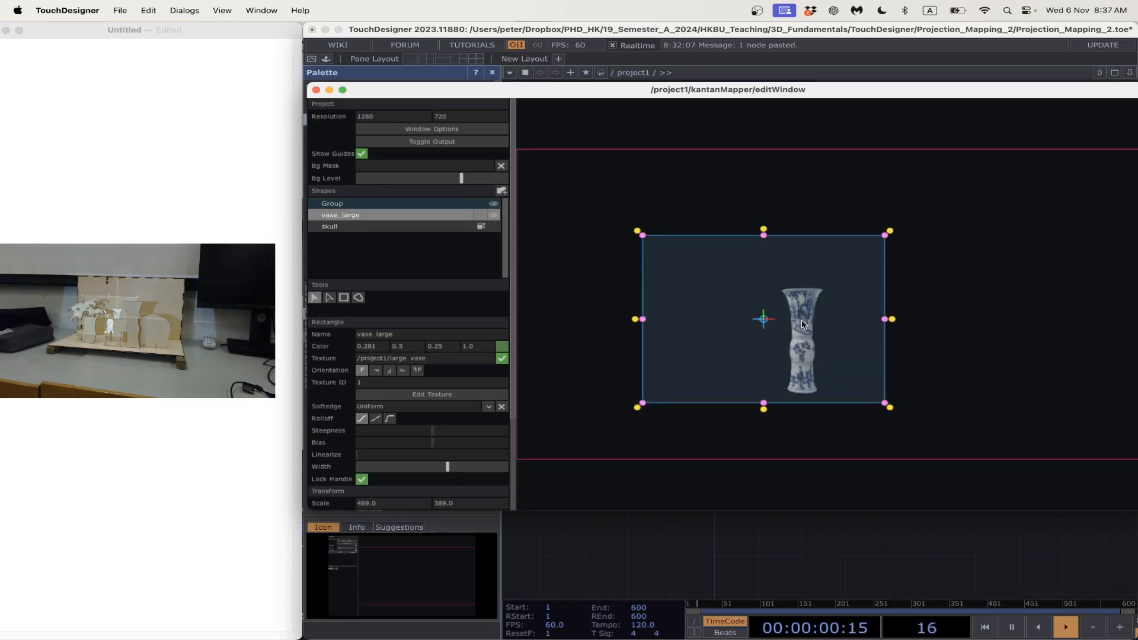
pyautogui.moveTo(803, 324); pyautogui.dragTo(932, 340)
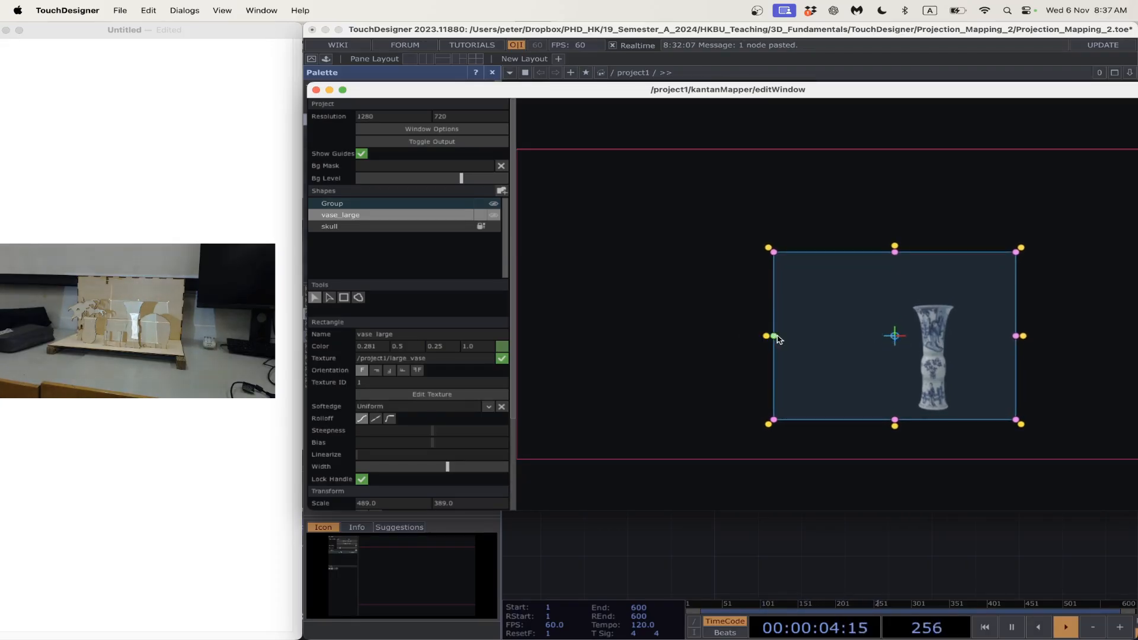
pyautogui.moveTo(774, 336); pyautogui.dragTo(646, 335)
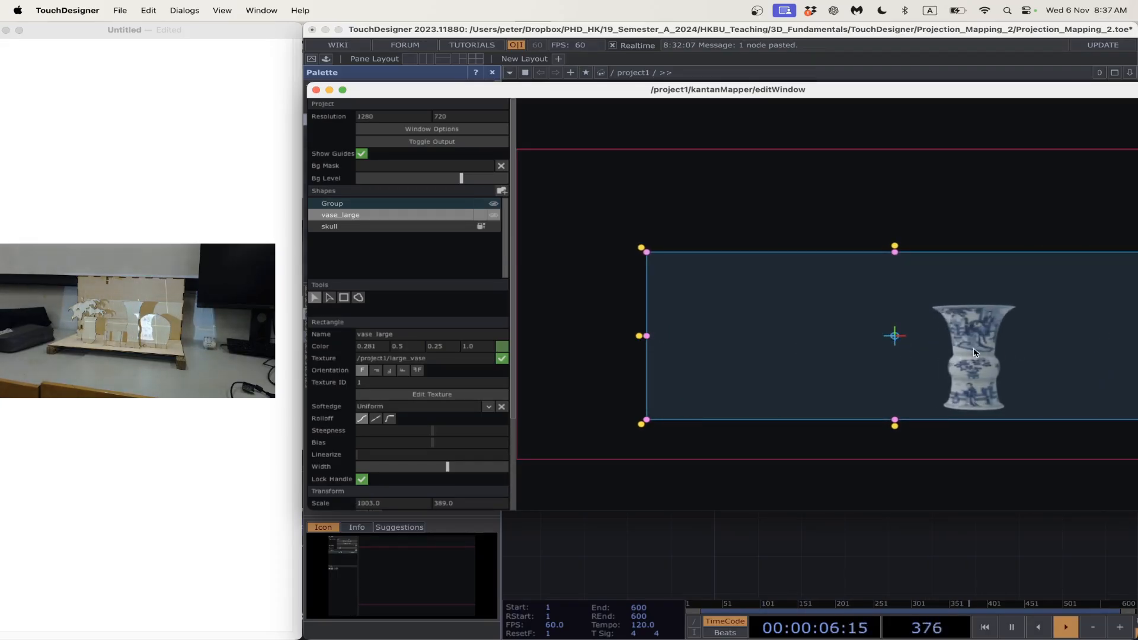
pyautogui.moveTo(972, 353); pyautogui.dragTo(927, 356)
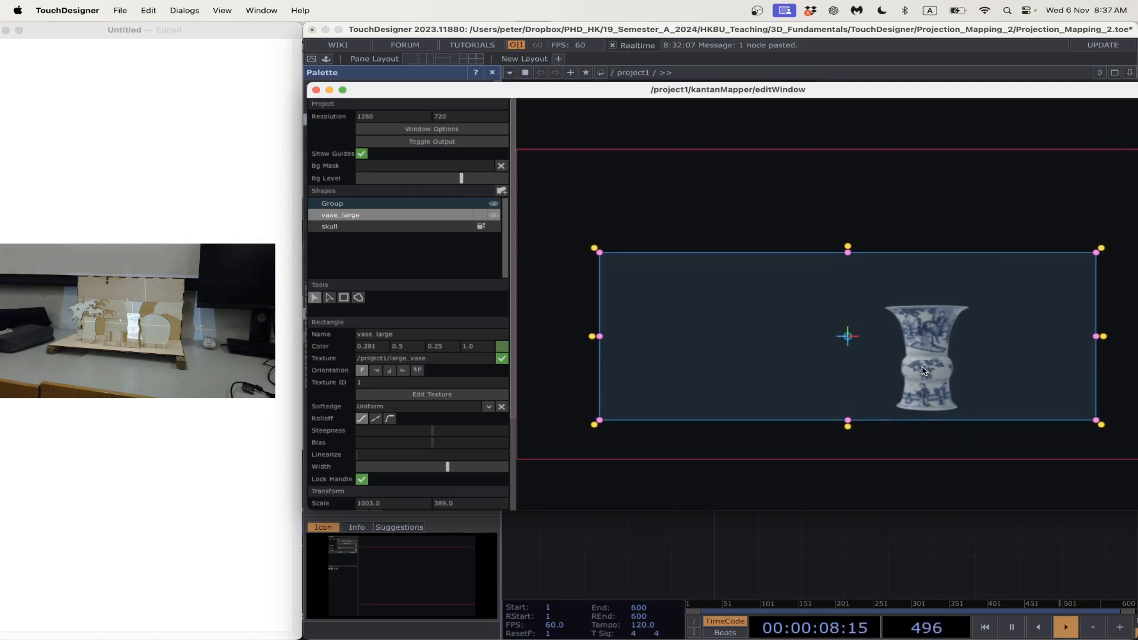
pyautogui.moveTo(849, 422); pyautogui.dragTo(848, 461)
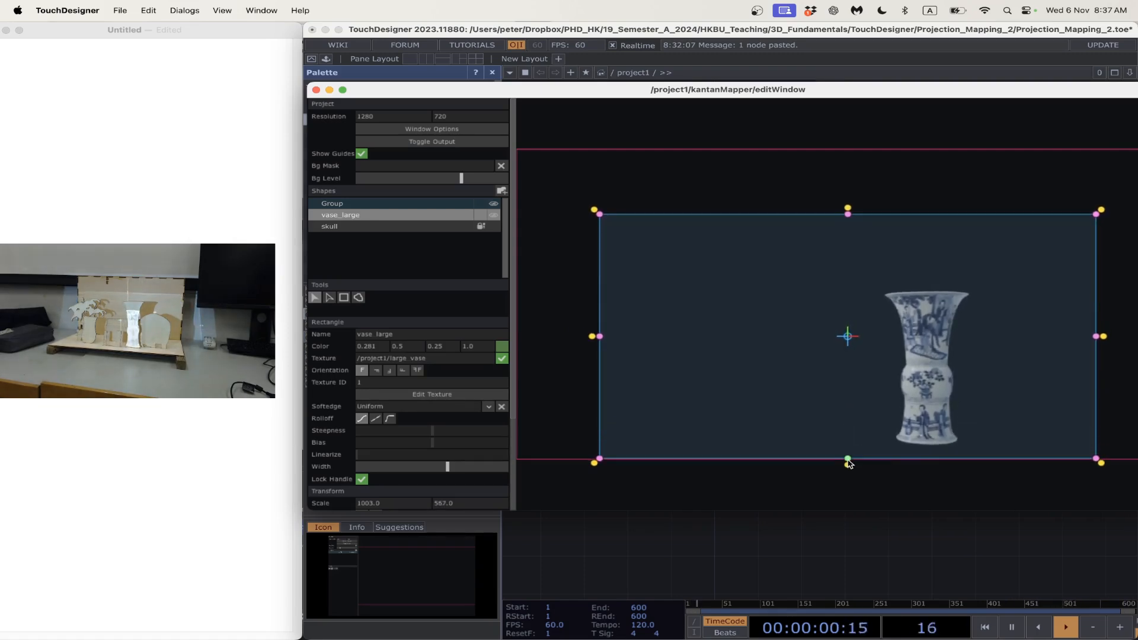
pyautogui.moveTo(848, 214); pyautogui.dragTo(845, 194)
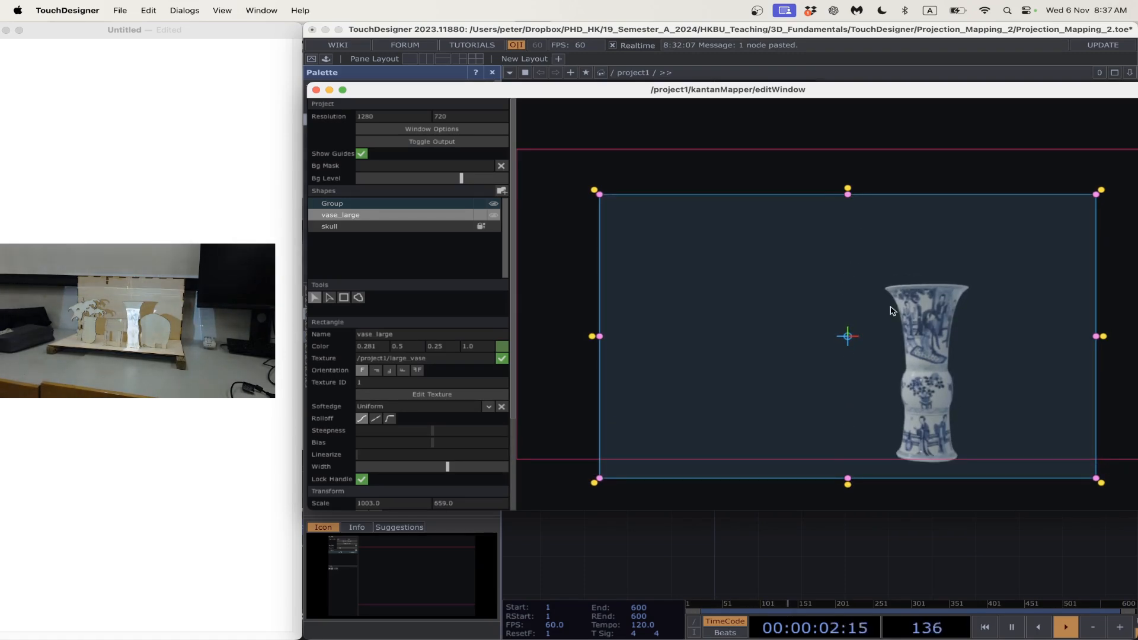
# - Shift the vase_large rectangle upward and stretch its height to about 725 to match the tall vase cut-out
pyautogui.moveTo(908, 319); pyautogui.dragTo(901, 299)
pyautogui.moveTo(911, 285); pyautogui.dragTo(911, 300)
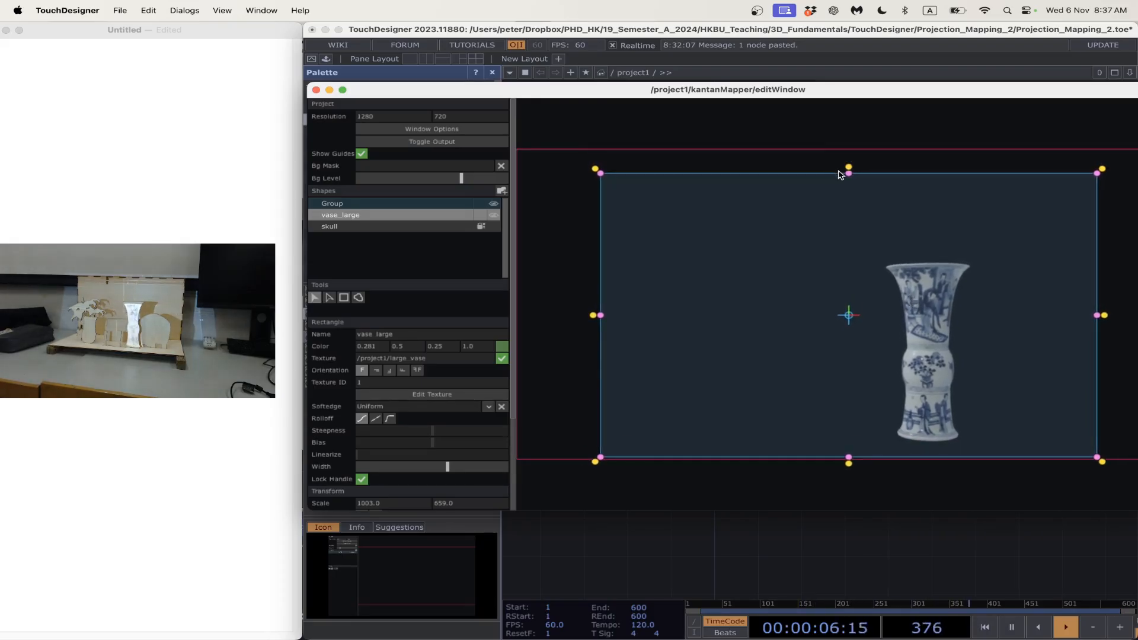
pyautogui.moveTo(848, 175); pyautogui.dragTo(854, 170)
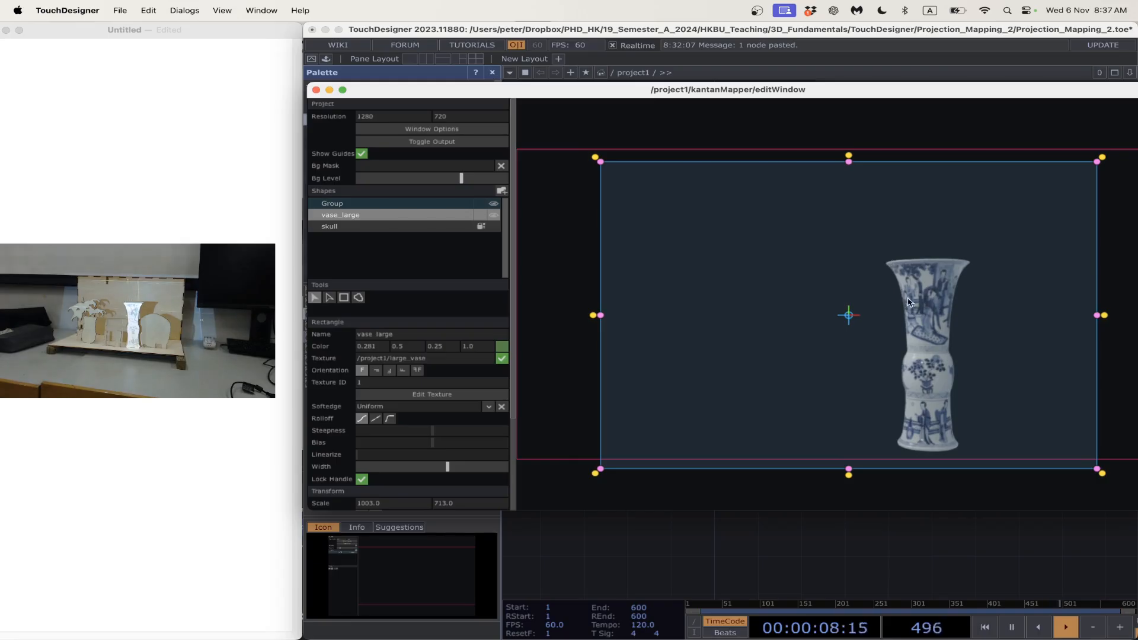
pyautogui.moveTo(911, 303); pyautogui.dragTo(919, 293)
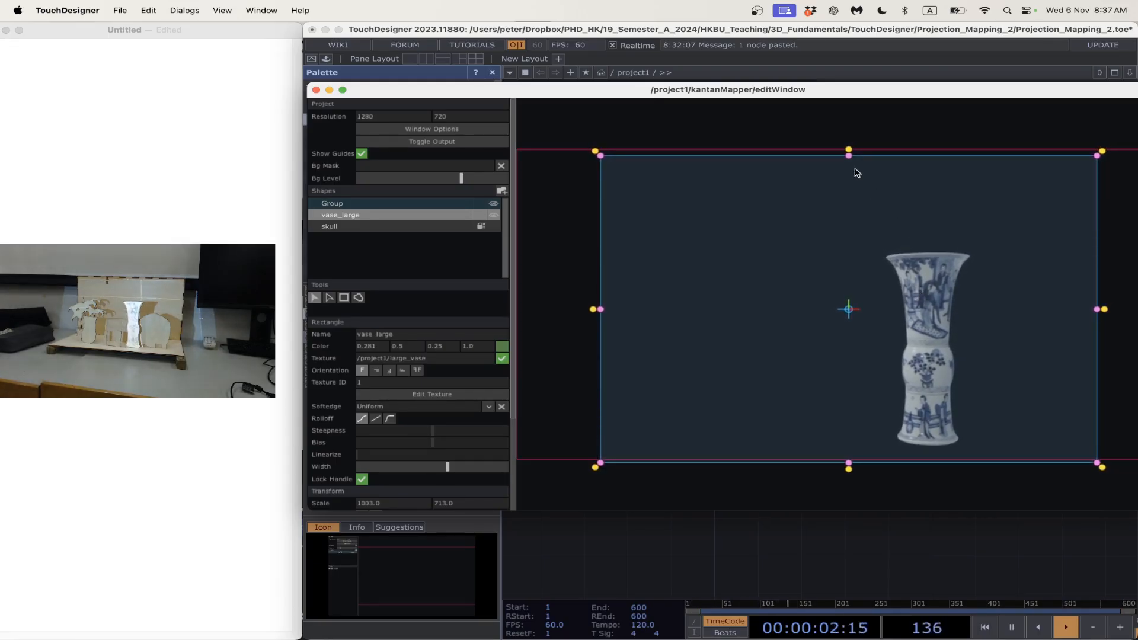
pyautogui.moveTo(852, 162); pyautogui.dragTo(851, 152)
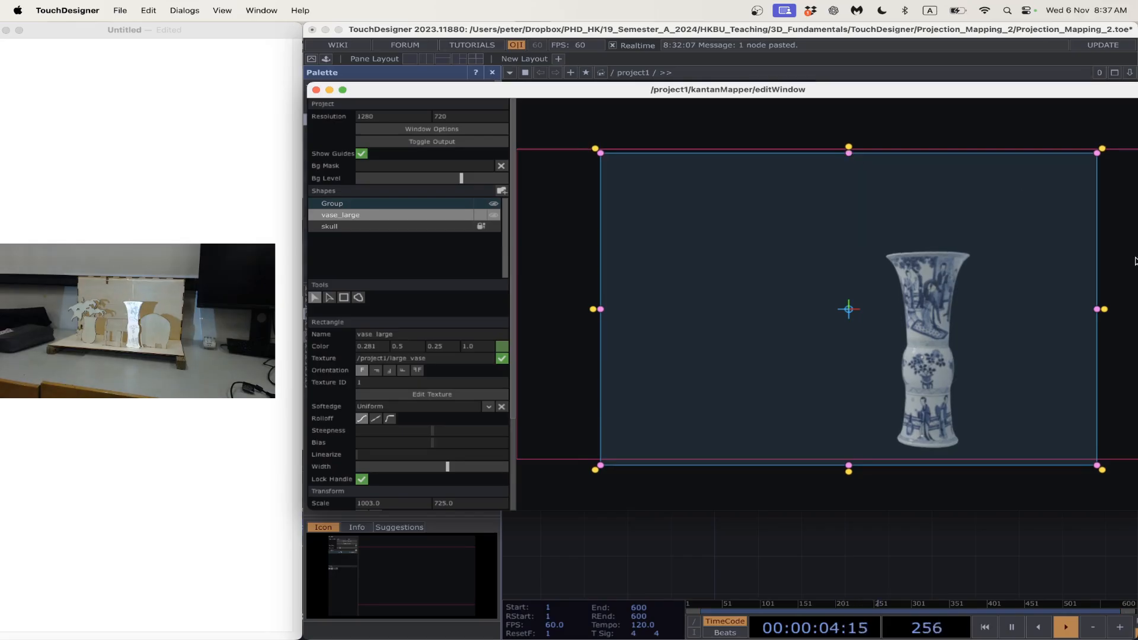
# - Adjust the vase_large rectangle's width to about 1063 and nudge it sideways to align with the tall vase cut-out
pyautogui.moveTo(1103, 308); pyautogui.dragTo(1109, 309)
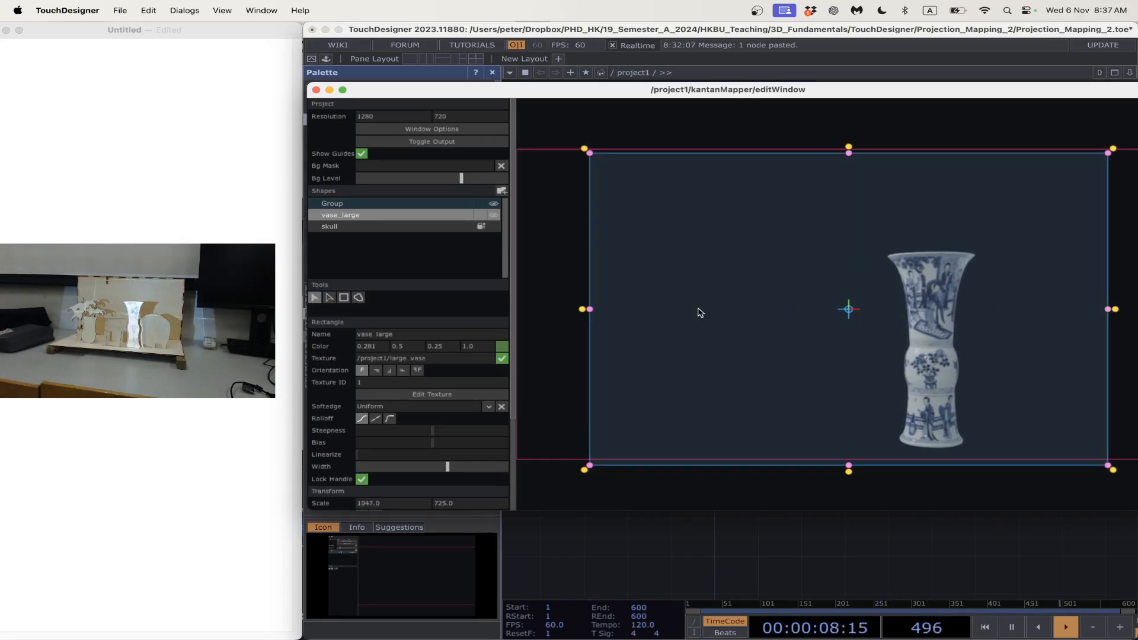
pyautogui.moveTo(590, 310); pyautogui.dragTo(576, 310)
pyautogui.moveTo(944, 328); pyautogui.dragTo(936, 328)
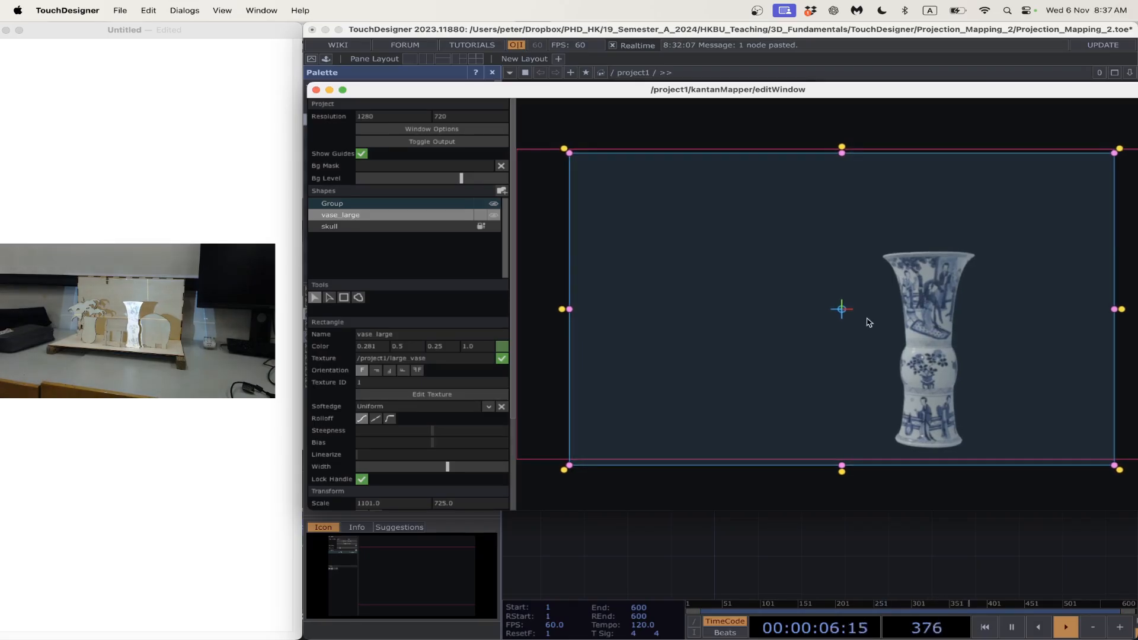
pyautogui.moveTo(1117, 312); pyautogui.dragTo(1108, 313)
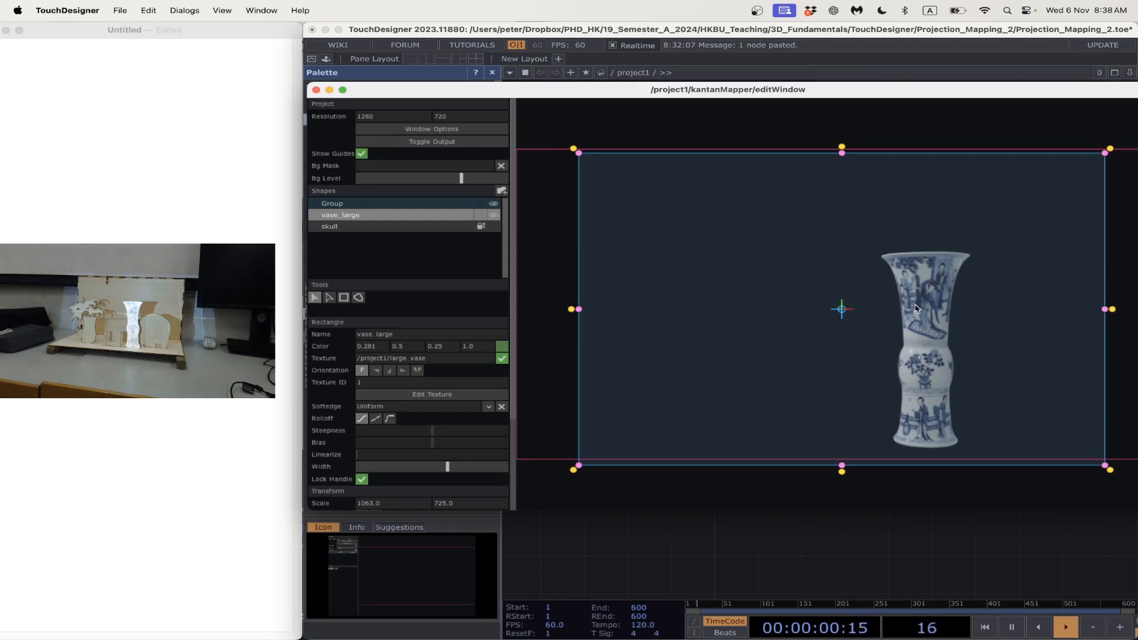
pyautogui.moveTo(914, 306); pyautogui.dragTo(915, 306)
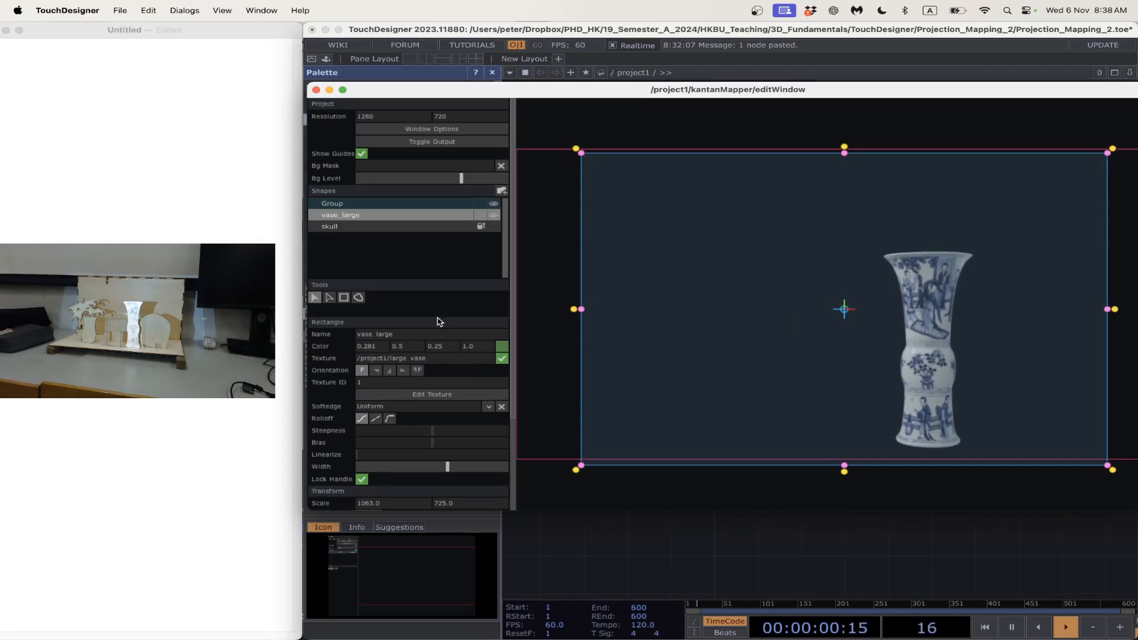
# - Lock and hide the vase_large shape, and shift the edit window slightly so its full mapping area fits on screen
pyautogui.click(483, 217)
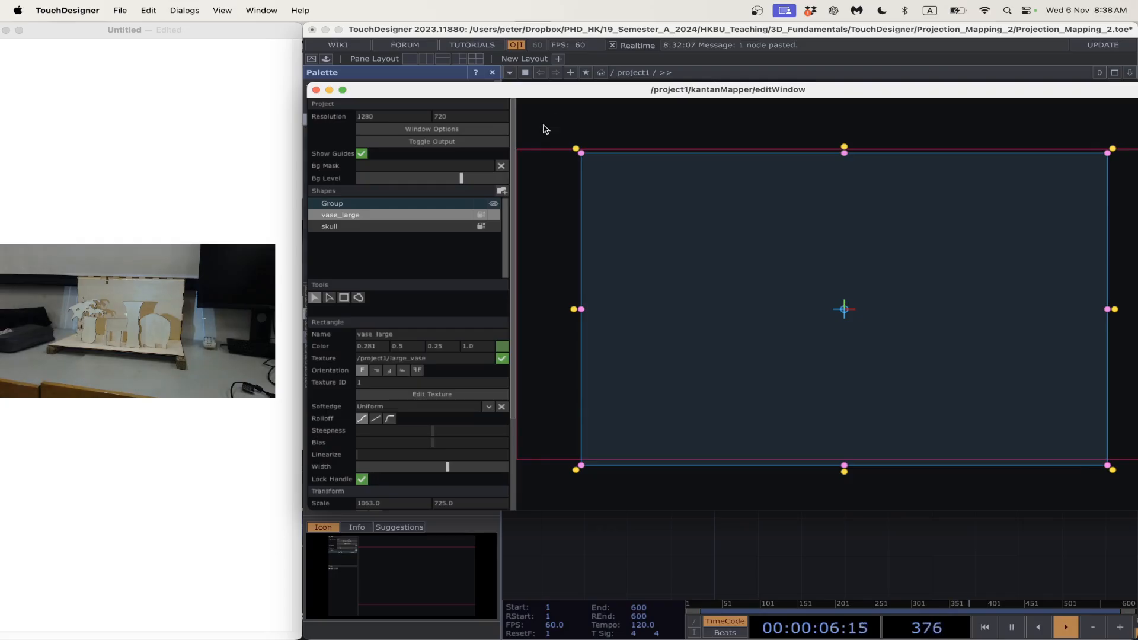
pyautogui.moveTo(546, 96)
pyautogui.mouseDown()
pyautogui.moveTo(565, 468)
pyautogui.moveTo(608, 466)
pyautogui.moveTo(572, 134)
pyautogui.moveTo(536, 100)
pyautogui.mouseUp()
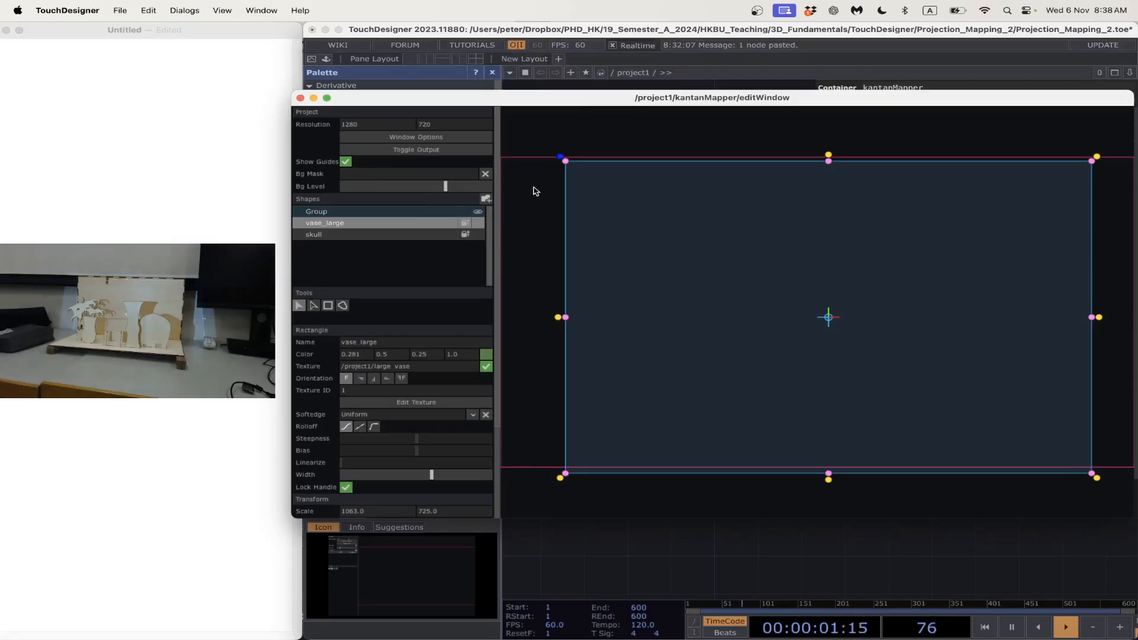
# - Draw a new rectangle shape about 432 by 380 in the mapping area and name it small_vase
pyautogui.click(330, 308)
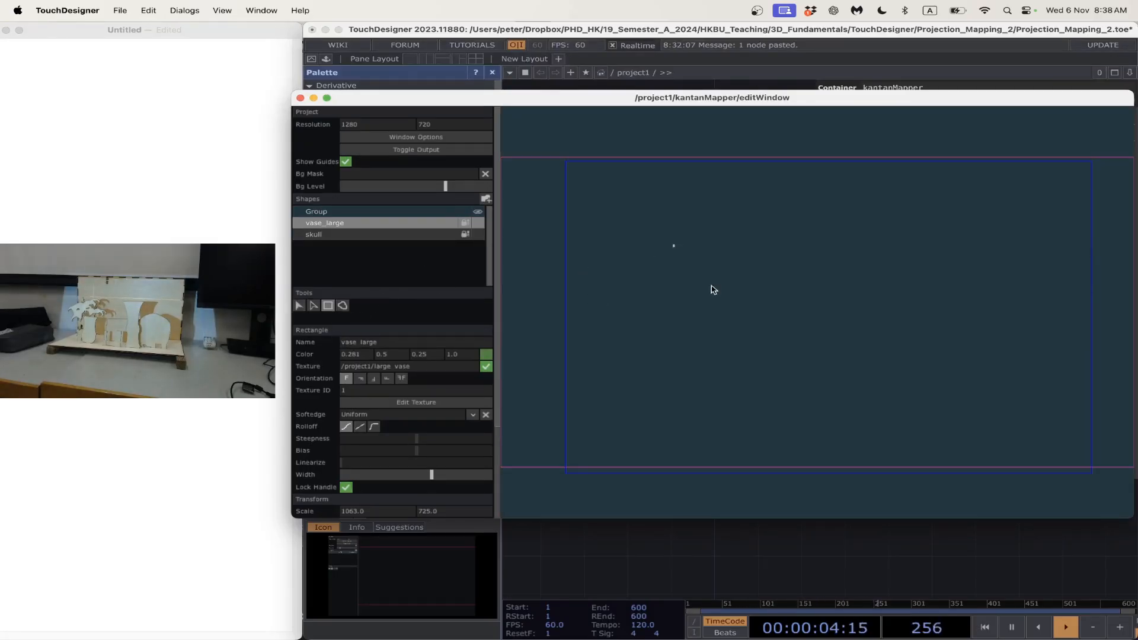
pyautogui.moveTo(674, 245); pyautogui.dragTo(888, 408)
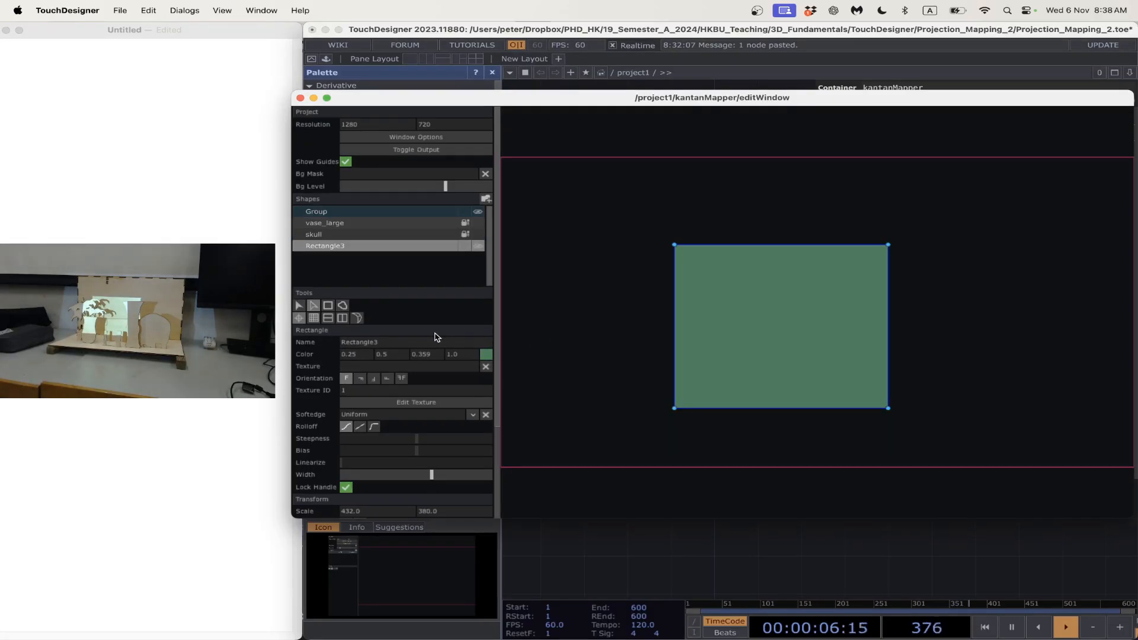
pyautogui.click(436, 342)
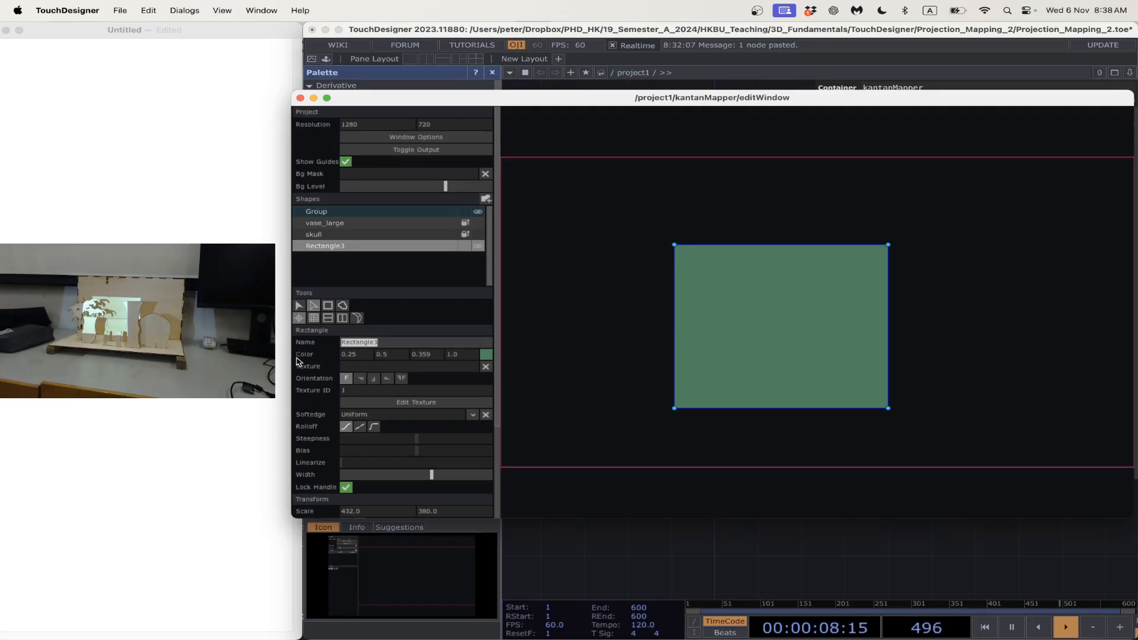
pyautogui.write('small_vase')
pyautogui.press('Return')
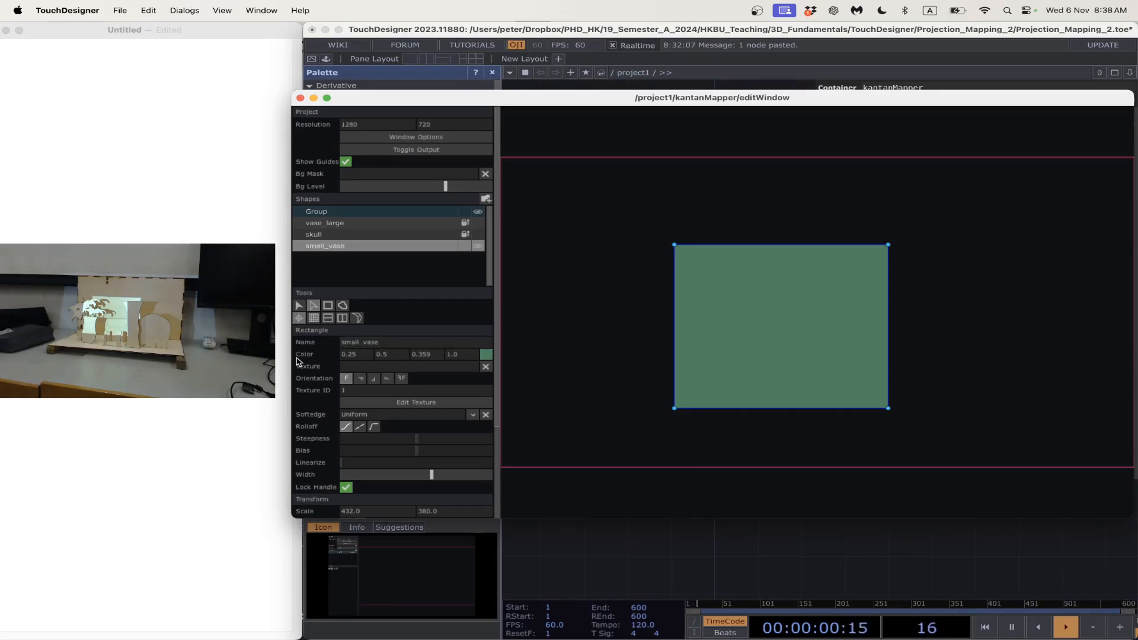
# - Assign /project1/small_vase as the small_vase rectangle's texture and enable it
pyautogui.click(350, 367)
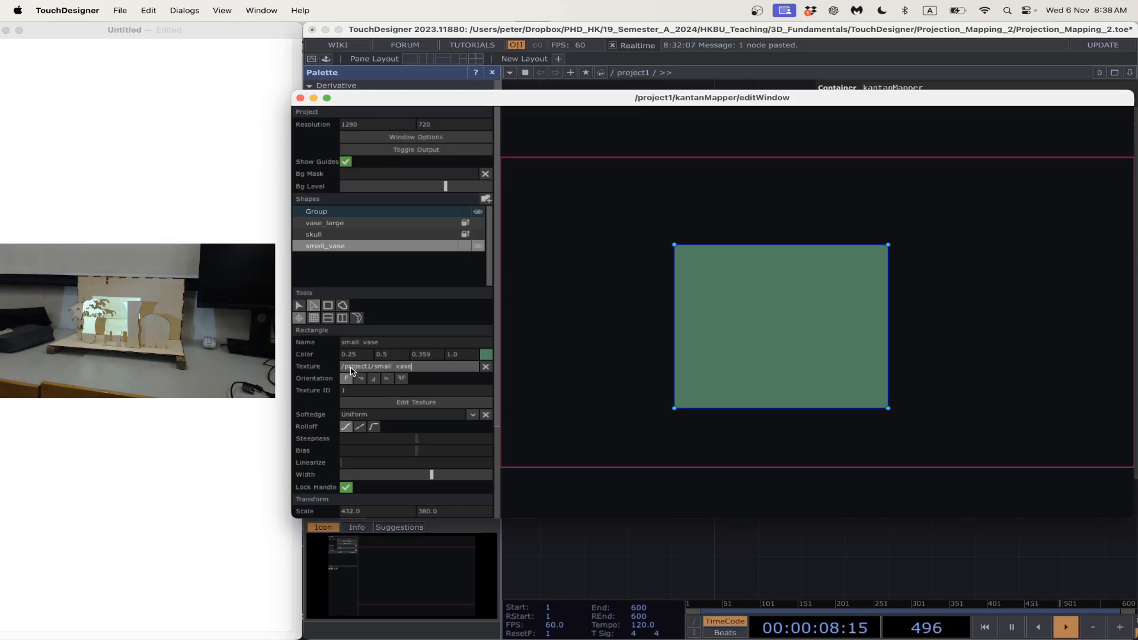
pyautogui.press('Return')
pyautogui.click(487, 366)
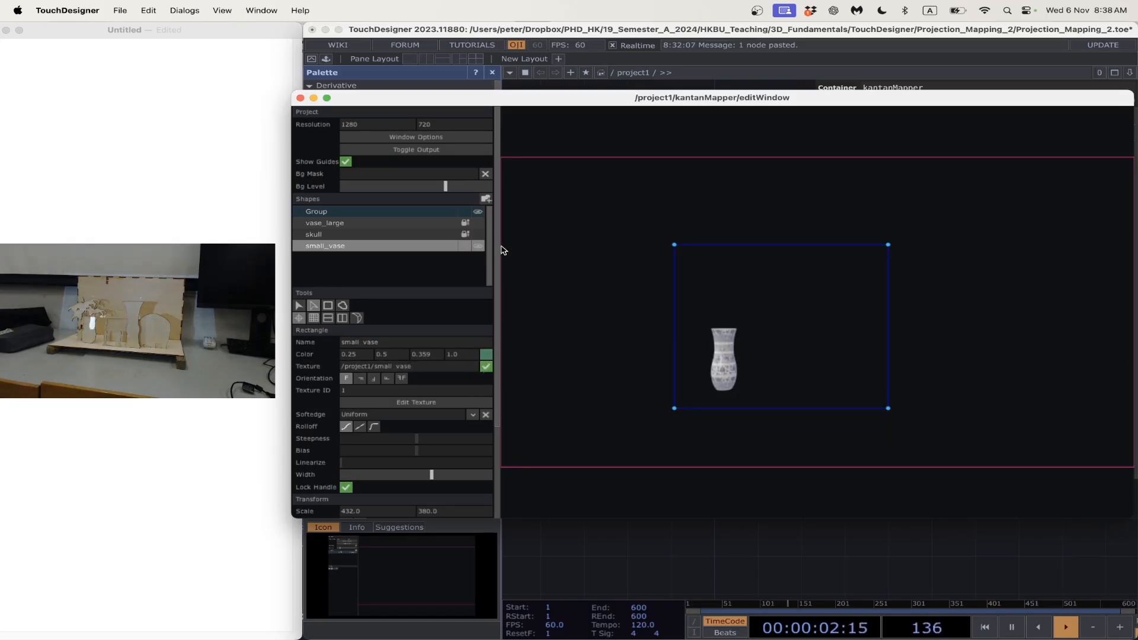
# - Widen the small_vase rectangle to about 1044 and move it toward the small vase cut-out
pyautogui.click(299, 306)
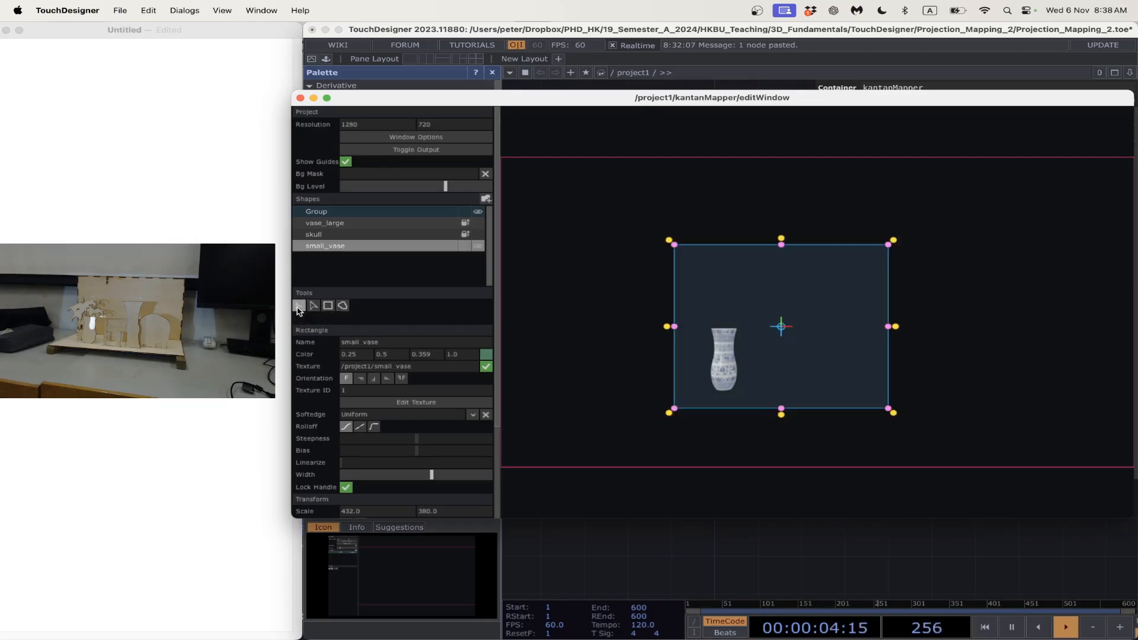
pyautogui.moveTo(720, 354); pyautogui.dragTo(518, 363)
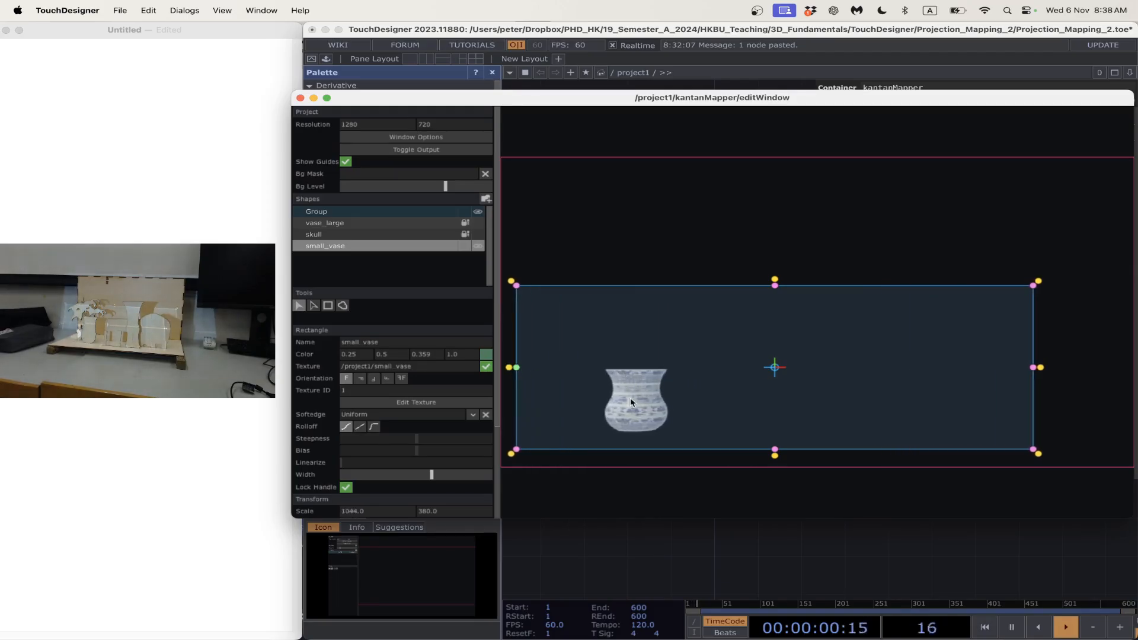
pyautogui.moveTo(631, 401); pyautogui.dragTo(711, 415)
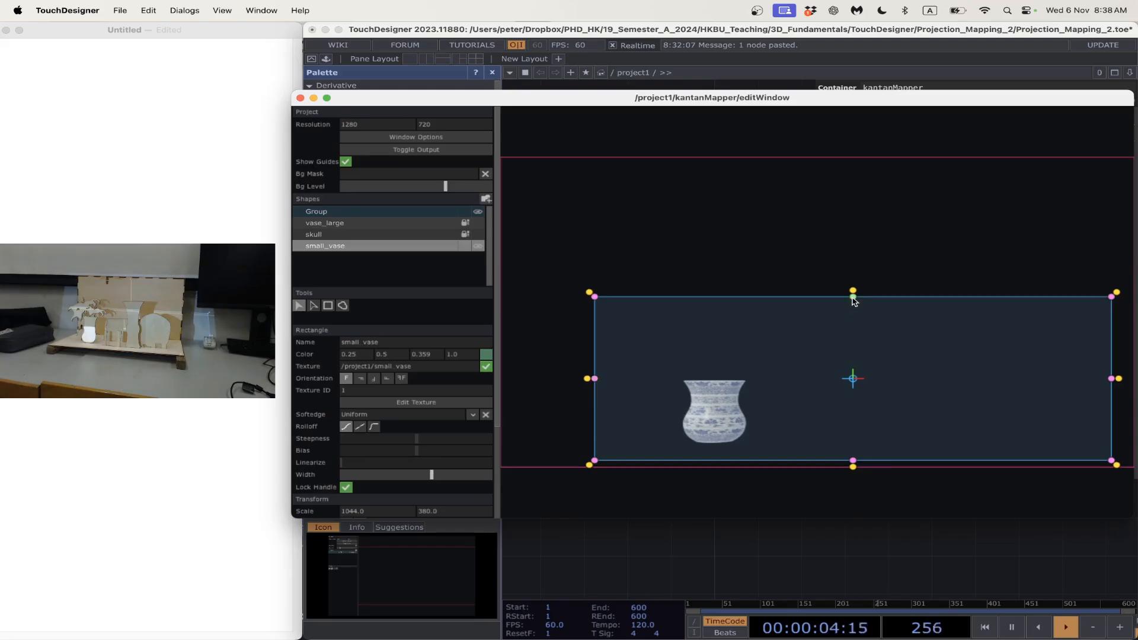
# - Stretch the small_vase rectangle's height to about 682 and reposition it to align with the small vase cut-out
pyautogui.moveTo(853, 295); pyautogui.dragTo(853, 207)
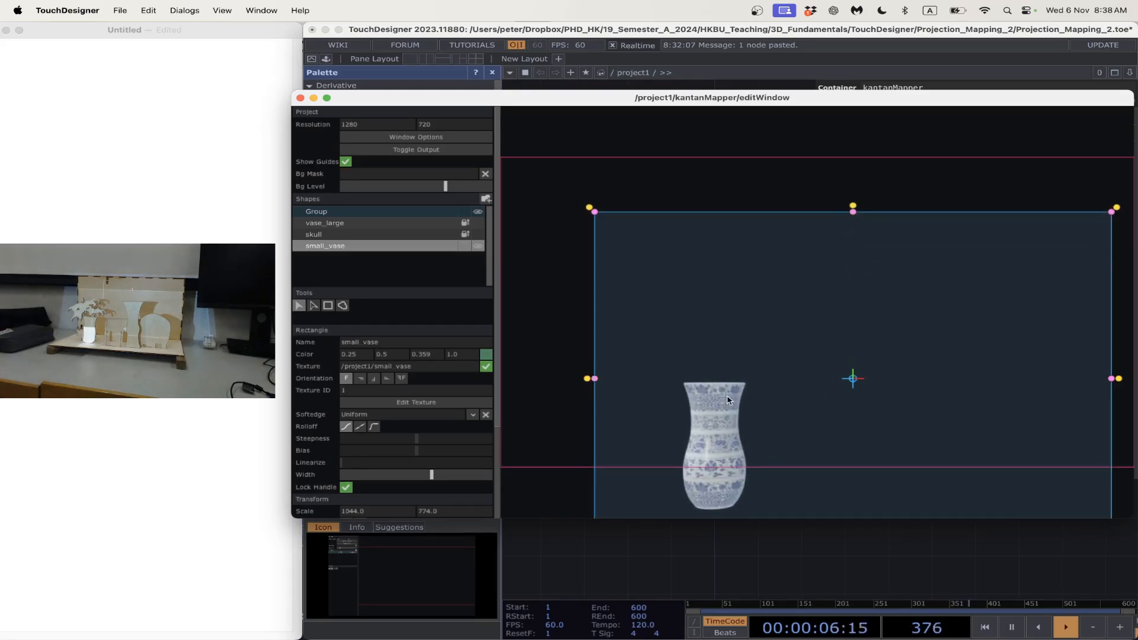
pyautogui.moveTo(727, 400); pyautogui.dragTo(723, 334)
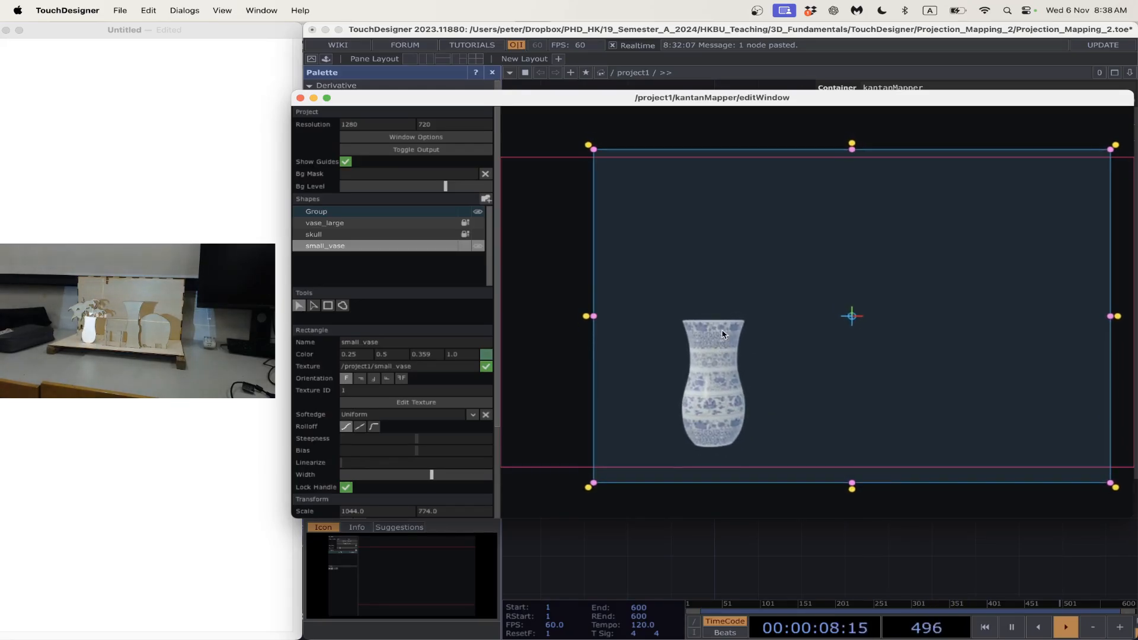
pyautogui.moveTo(852, 149); pyautogui.dragTo(851, 173)
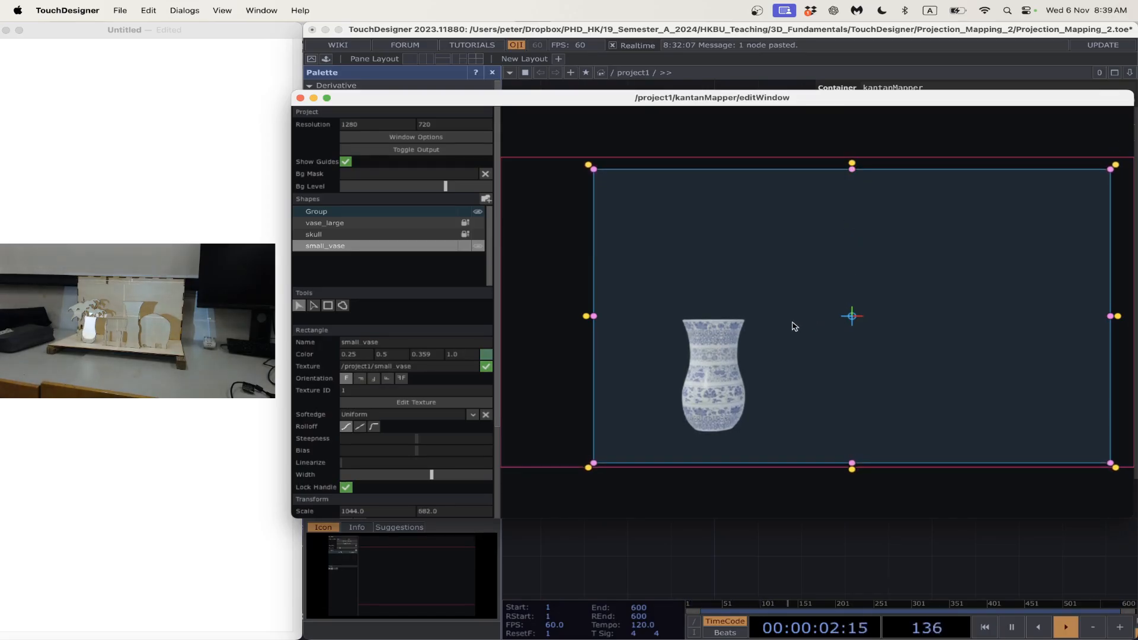
pyautogui.moveTo(704, 352); pyautogui.dragTo(702, 367)
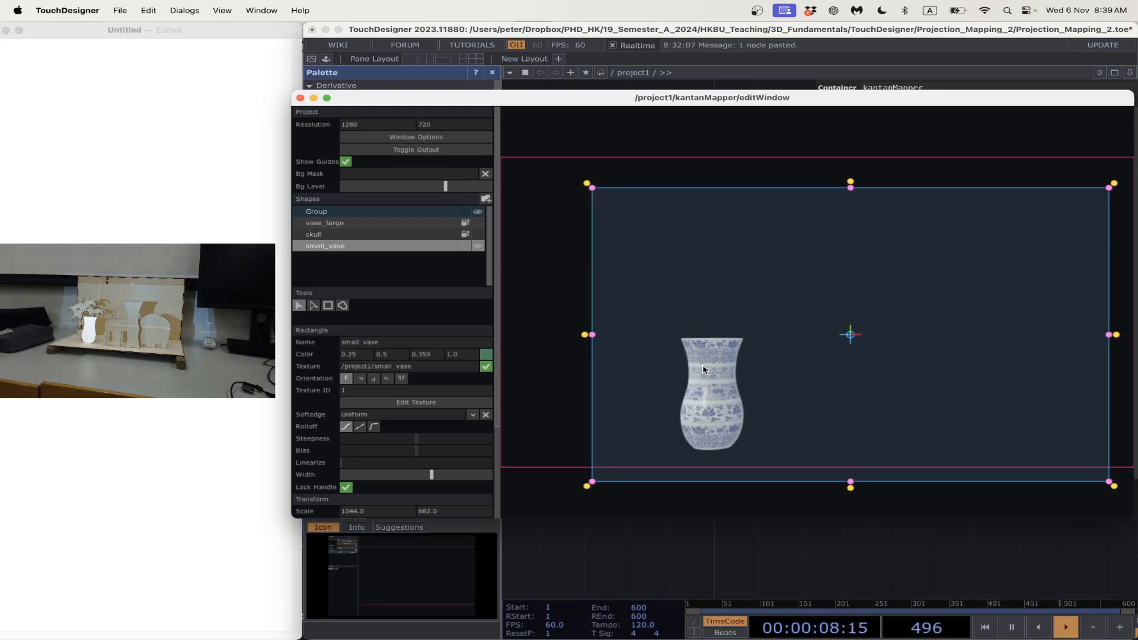
# - Close the mapping edit window and insert a Level TOP between the first vase layer and the small_vase node
pyautogui.click(299, 98)
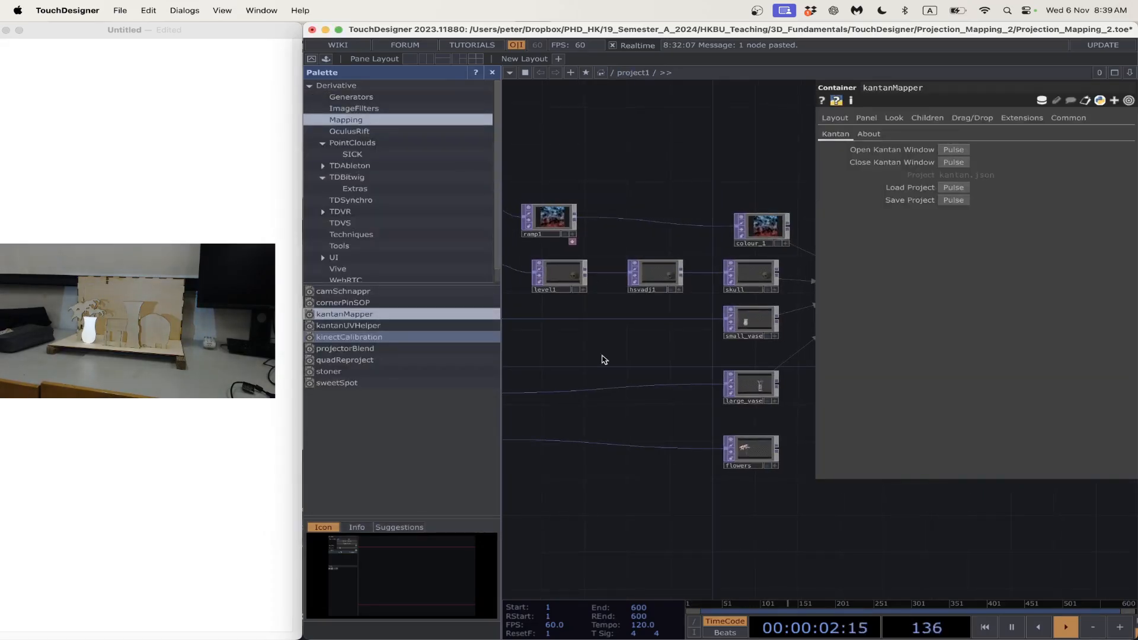
pyautogui.moveTo(603, 360); pyautogui.dragTo(688, 360)
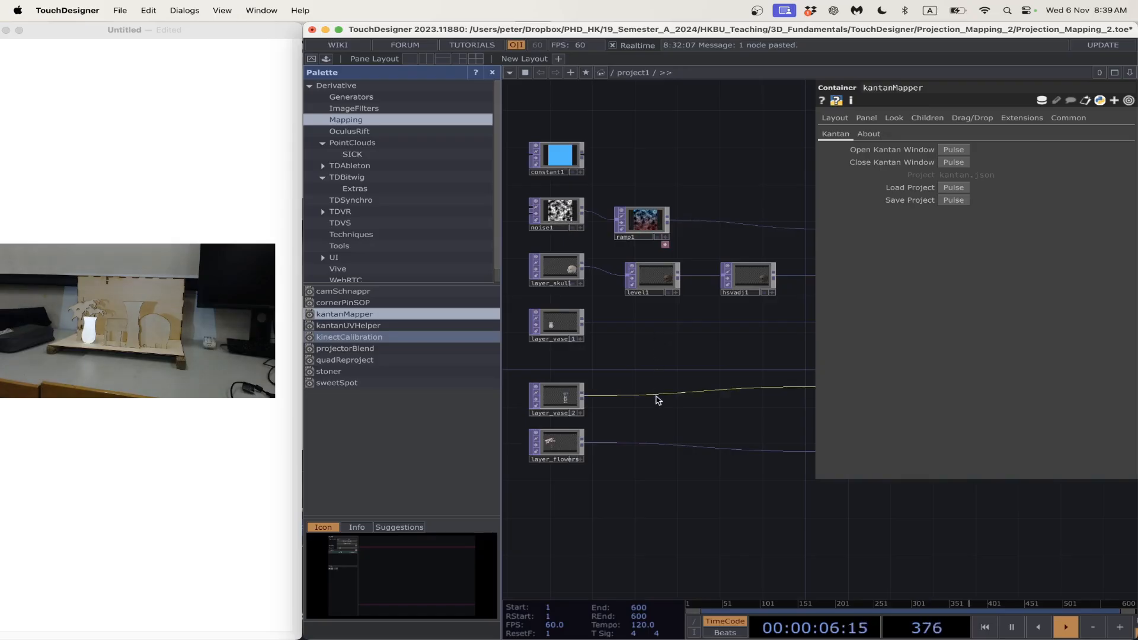
pyautogui.rightClick(633, 322)
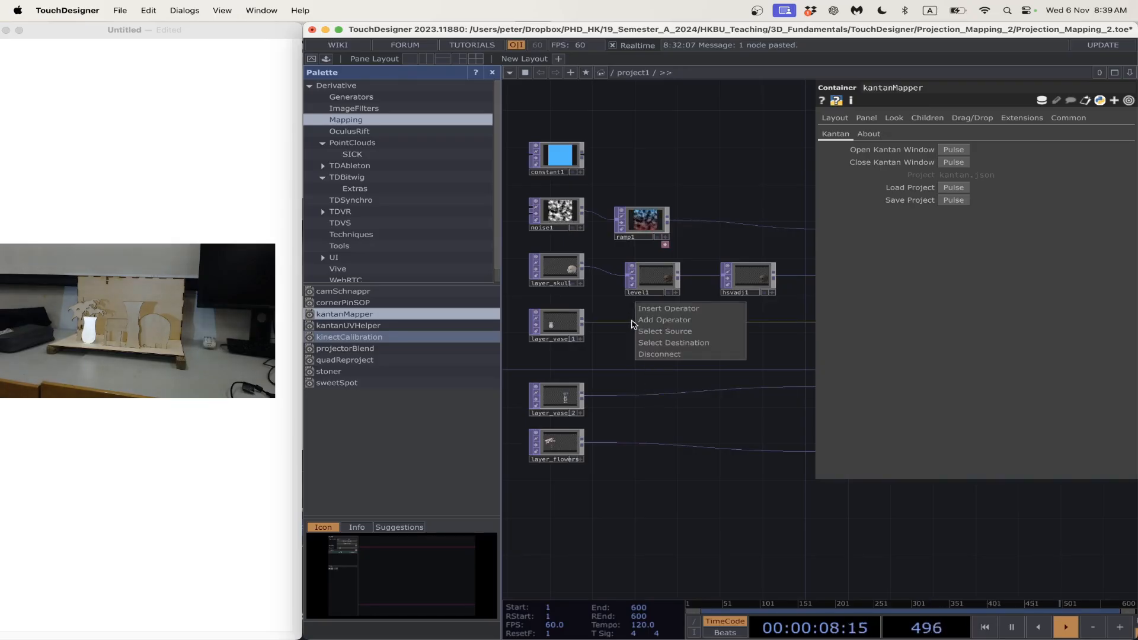
pyautogui.click(637, 311)
pyautogui.write('leve')
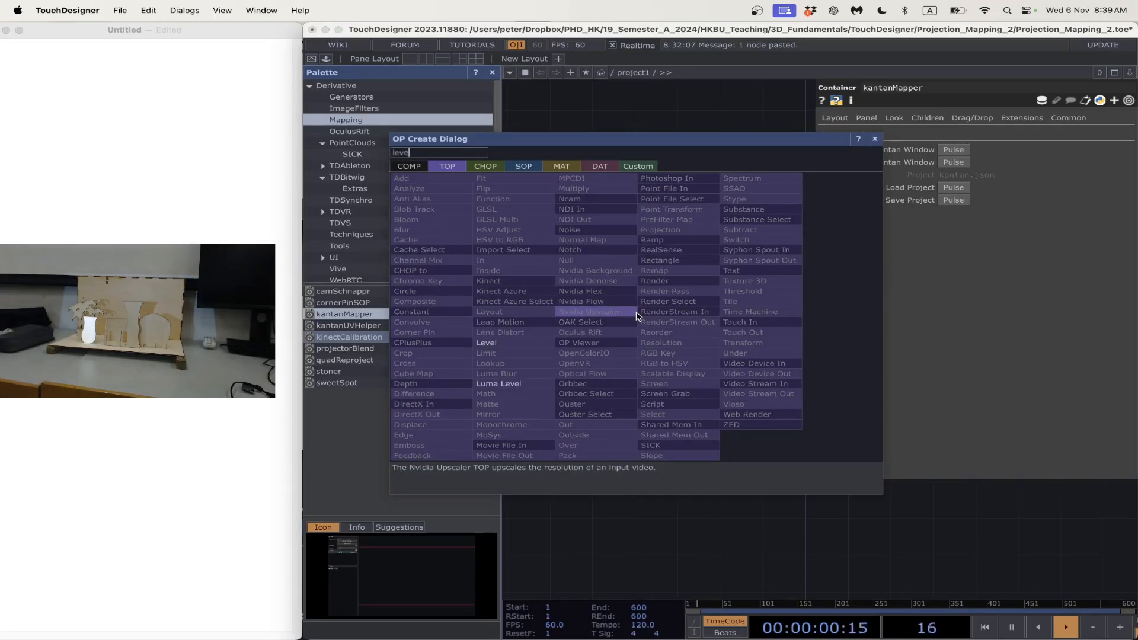
pyautogui.click(545, 343)
pyautogui.click(651, 329)
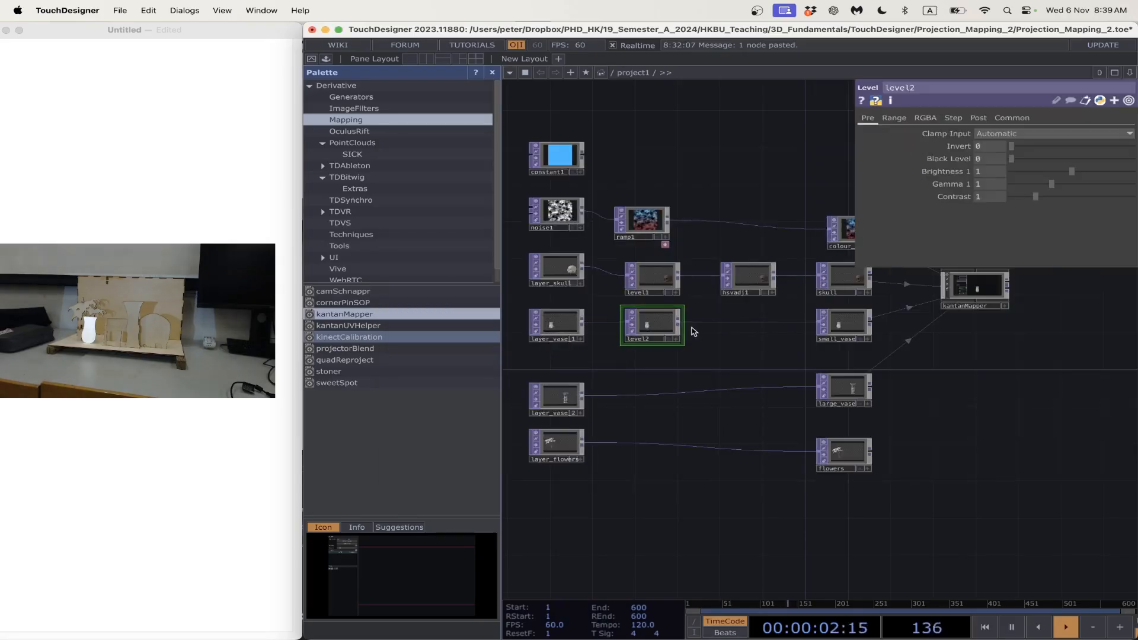
# - Insert an HSV Adjust TOP between the new Level node and the small_vase node
pyautogui.rightClick(713, 325)
pyautogui.click(735, 313)
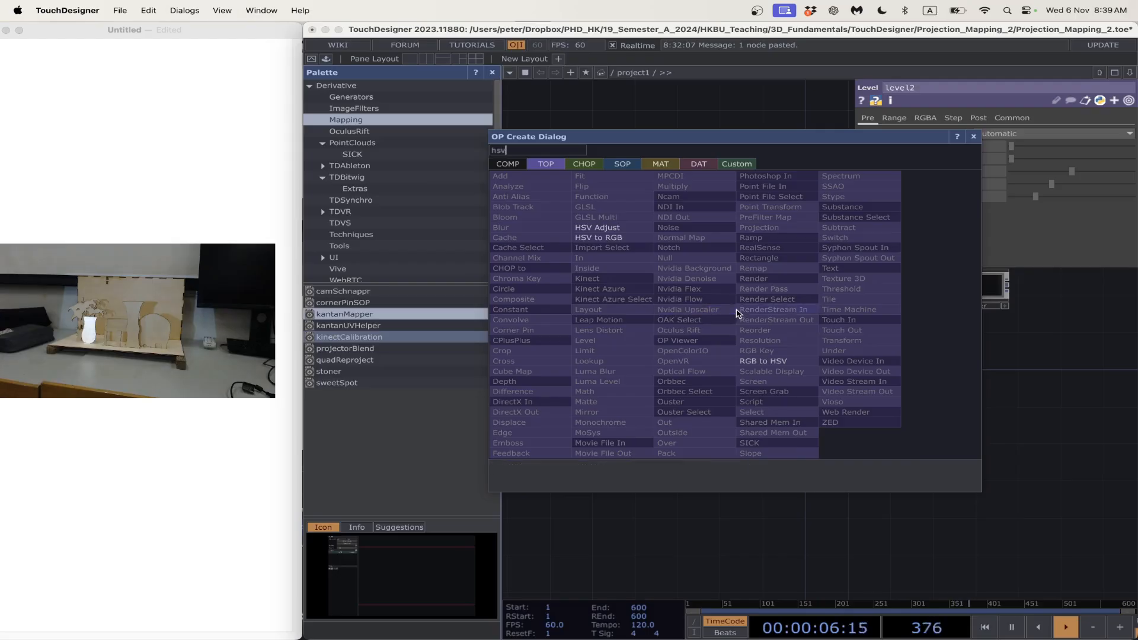
pyautogui.click(584, 229)
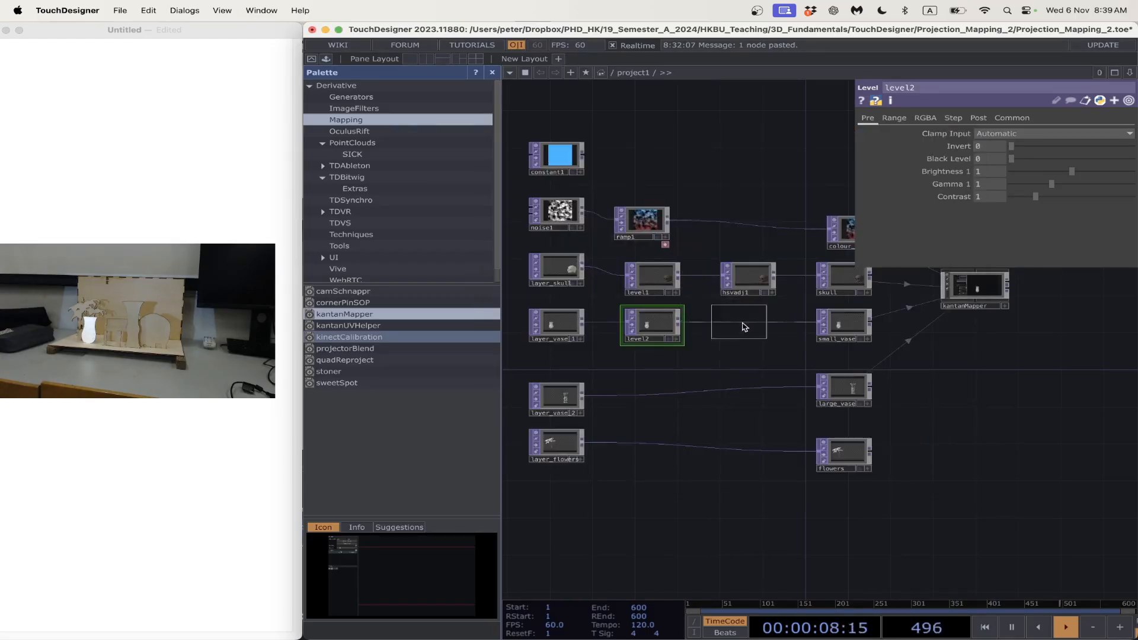
pyautogui.click(748, 325)
# - Set level2's brightness to 0.5 and contrast to 1.82, and hsvadj2's saturation multiplier to 1.52
pyautogui.click(650, 324)
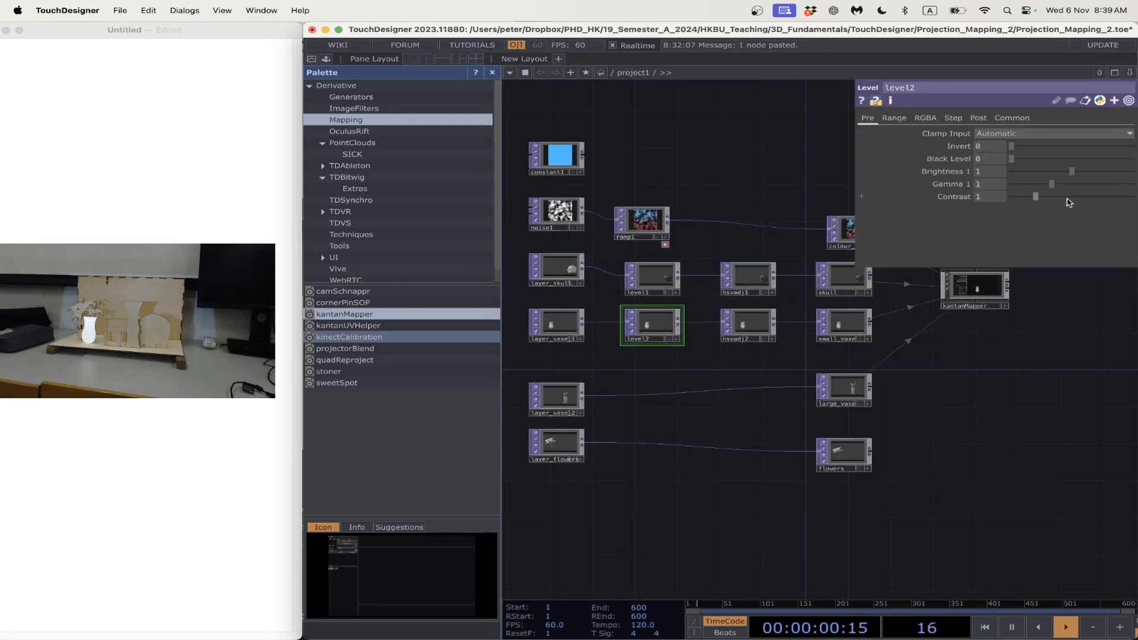
pyautogui.moveTo(1071, 171); pyautogui.dragTo(1045, 172)
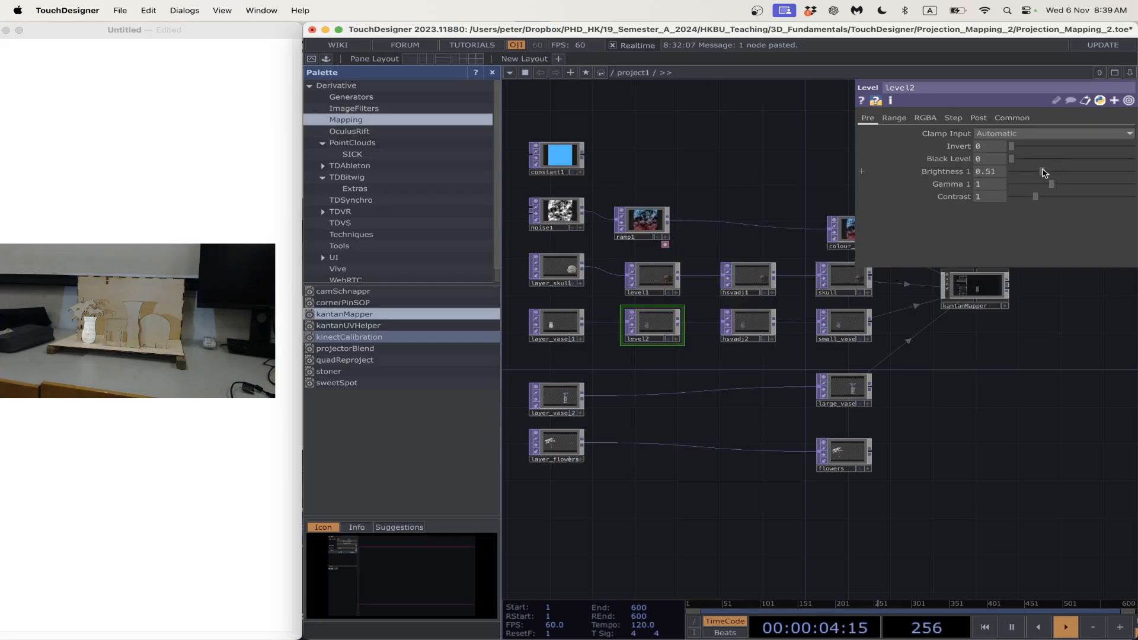
pyautogui.moveTo(1035, 198)
pyautogui.mouseDown()
pyautogui.moveTo(1078, 199)
pyautogui.moveTo(1052, 199)
pyautogui.mouseUp()
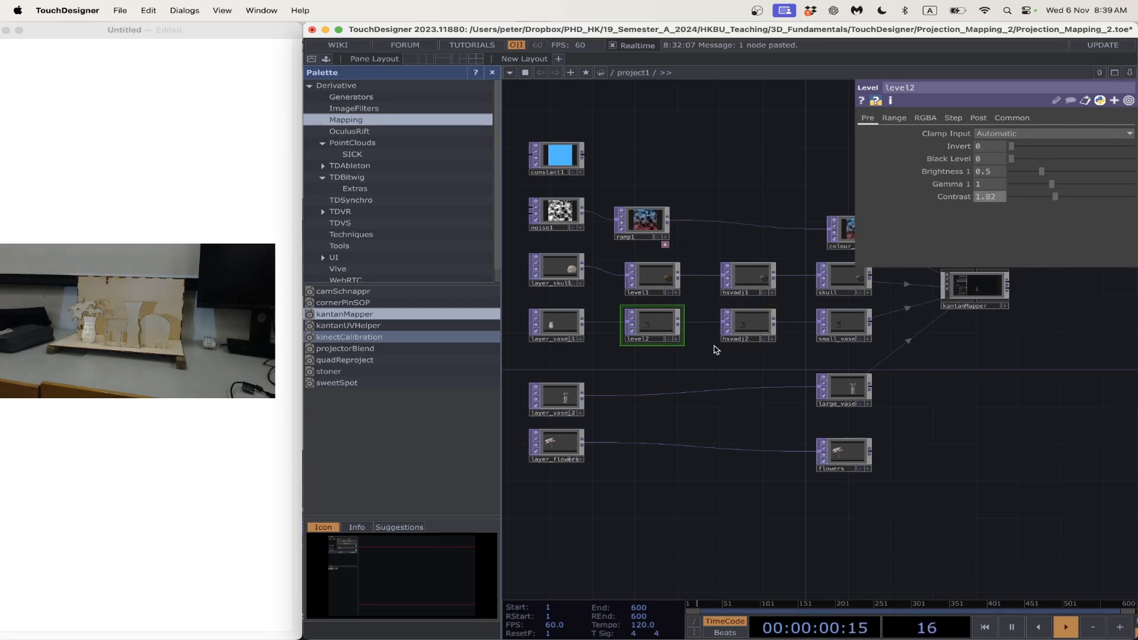
pyautogui.click(744, 328)
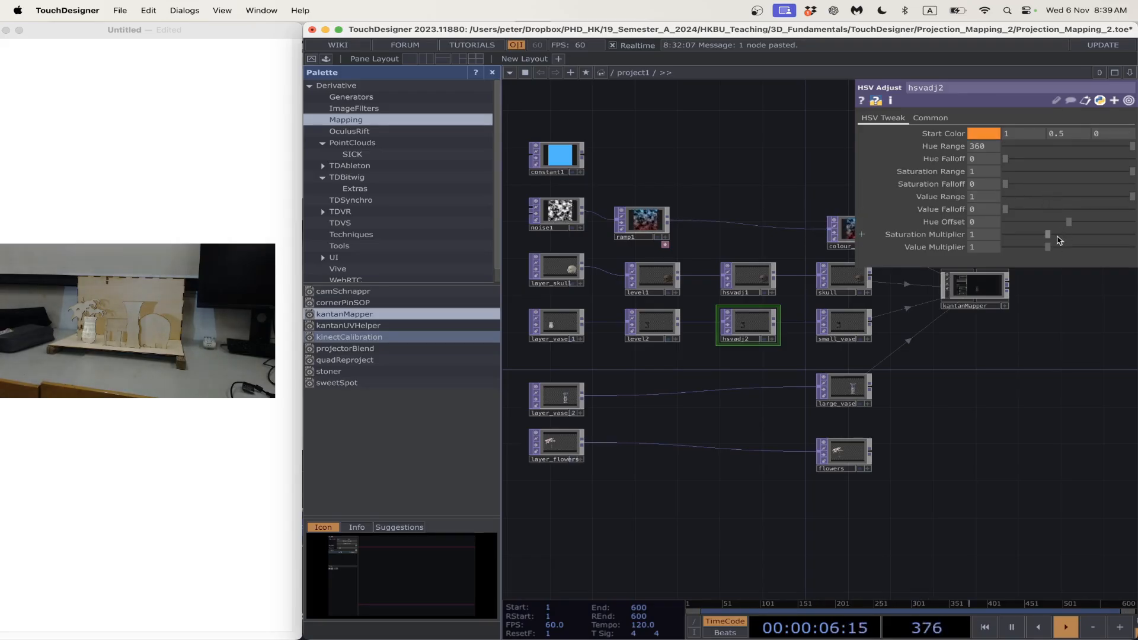
pyautogui.moveTo(1049, 235)
pyautogui.mouseDown()
pyautogui.moveTo(1088, 232)
pyautogui.moveTo(1029, 230)
pyautogui.moveTo(1065, 220)
pyautogui.moveTo(1070, 234)
pyautogui.mouseUp()
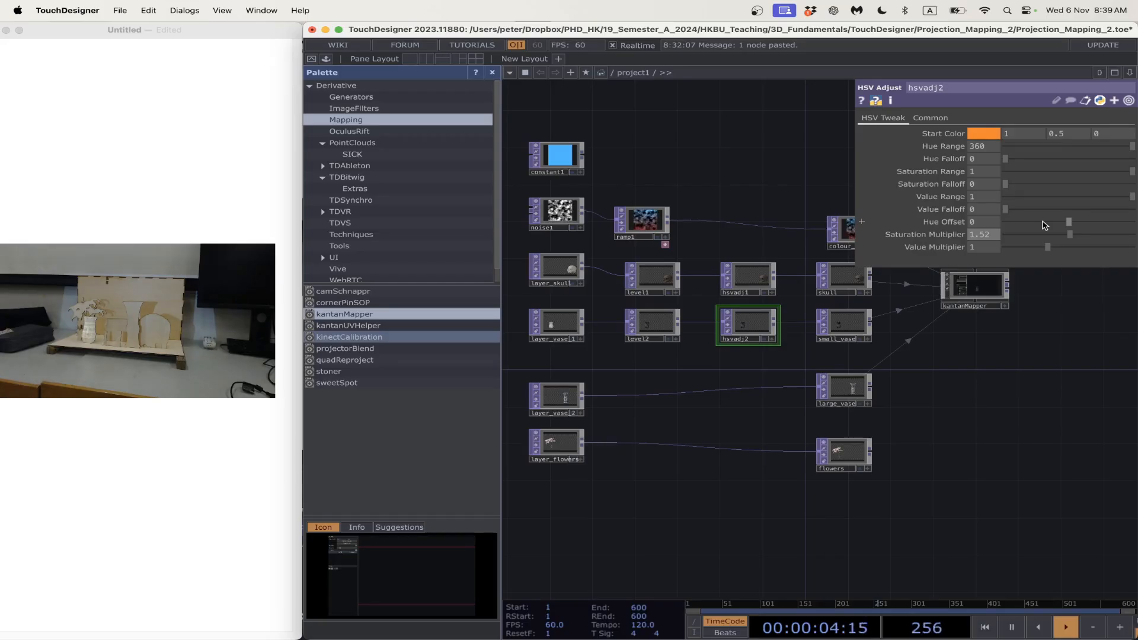
# - Open the kantanMapper edit window beside the camera view and show the vase_large and skull shapes together with small_vase
pyautogui.click(983, 295)
pyautogui.click(954, 149)
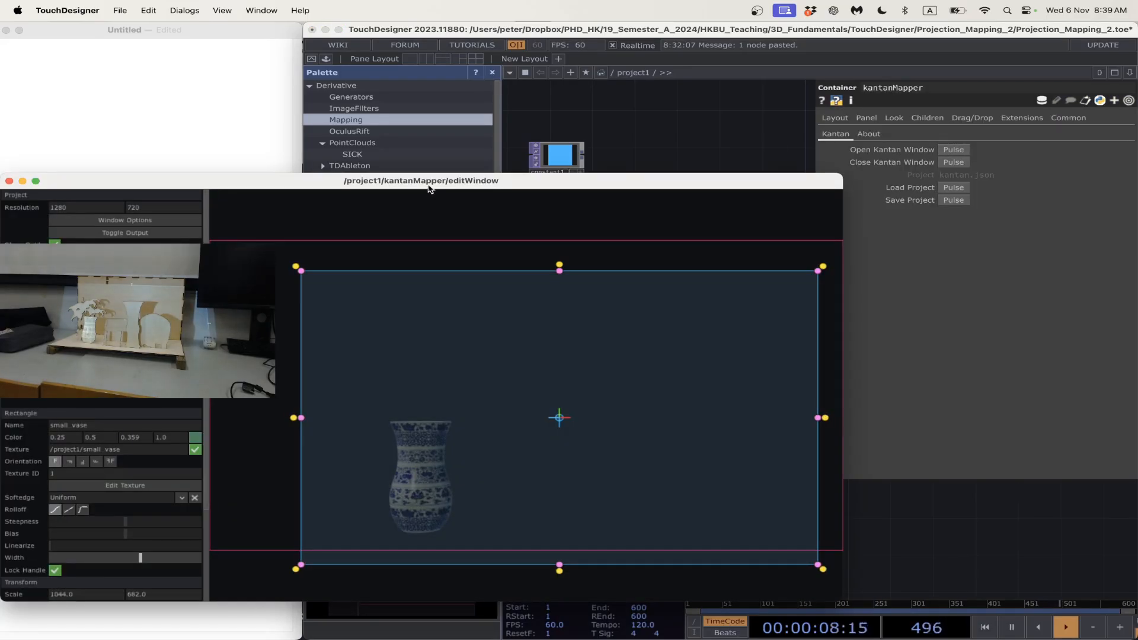
pyautogui.moveTo(429, 185); pyautogui.dragTo(732, 94)
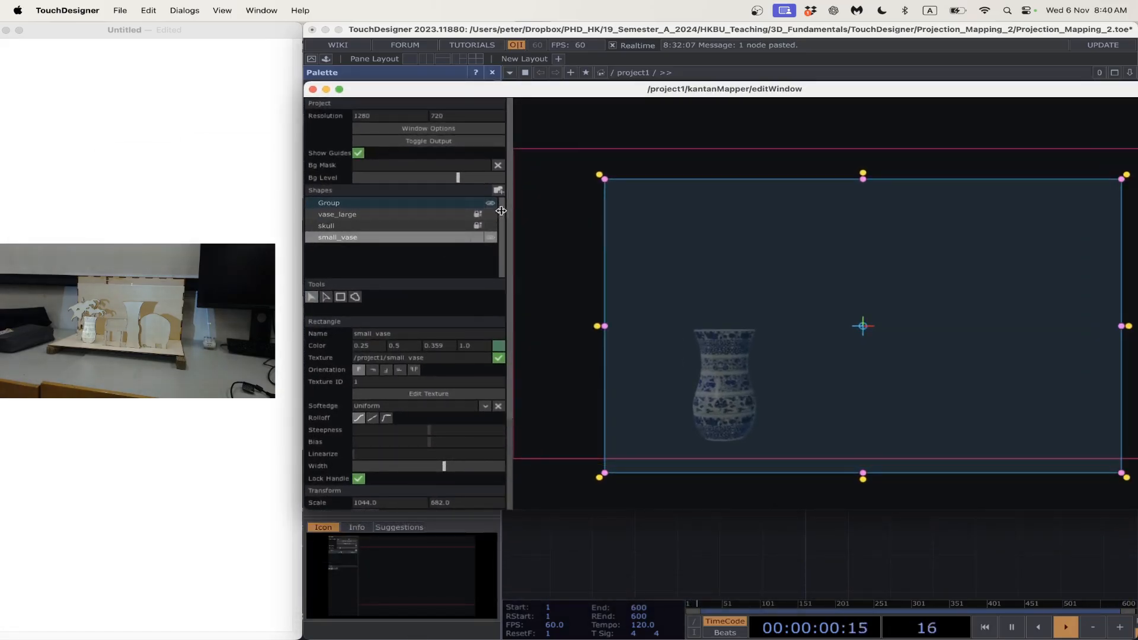
pyautogui.click(490, 214)
pyautogui.click(491, 226)
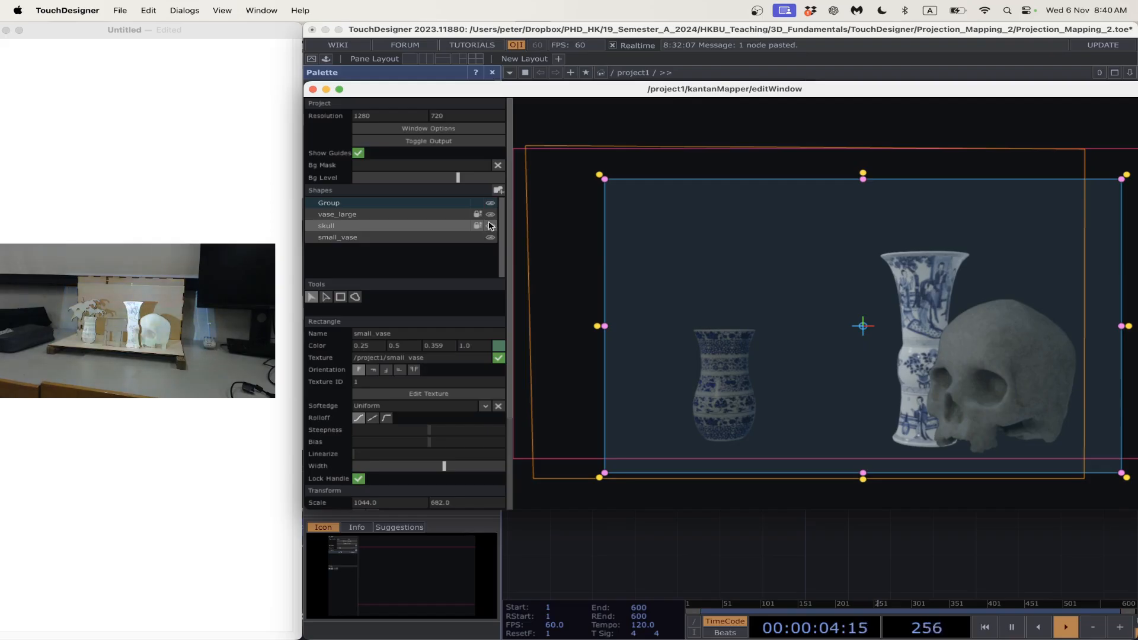
# - Hide the small_vase, skull and vase_large shapes
pyautogui.click(490, 238)
pyautogui.click(490, 225)
pyautogui.click(490, 214)
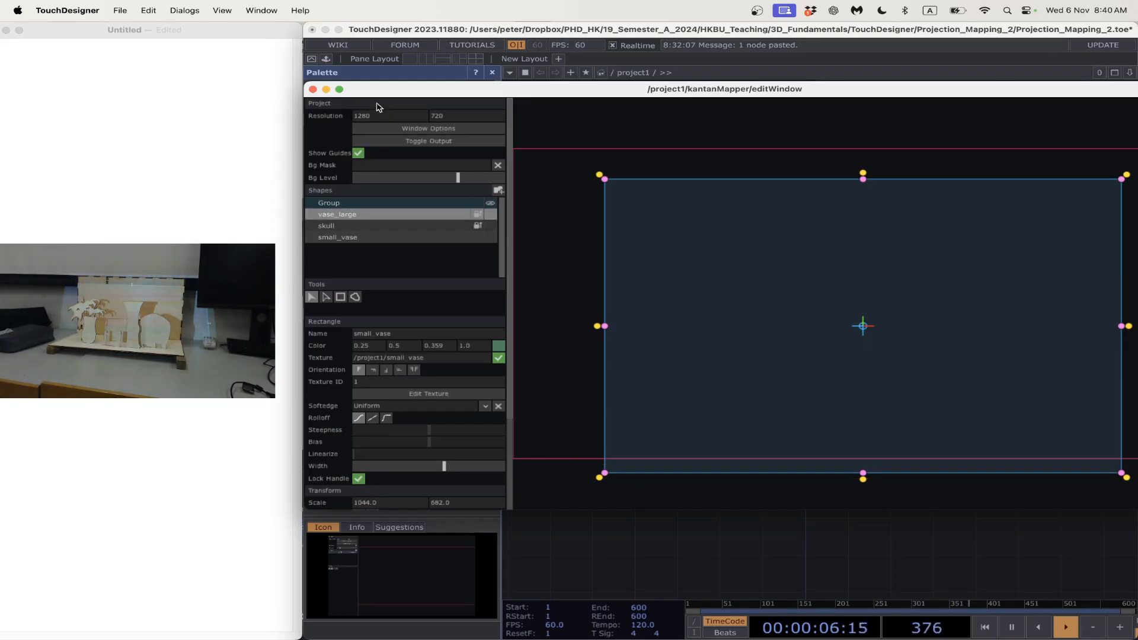
# - Close and reopen the kantanMapper edit window, move it clear of the camera view, and lock the small_vase shape
pyautogui.click(313, 89)
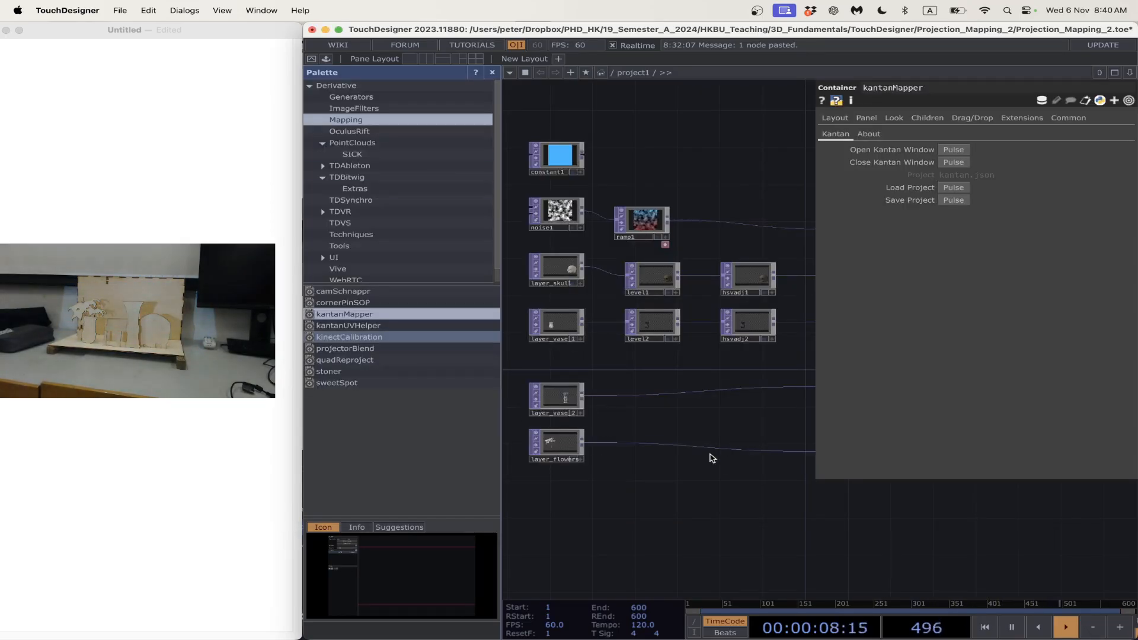
pyautogui.click(954, 150)
pyautogui.moveTo(522, 179); pyautogui.dragTo(826, 76)
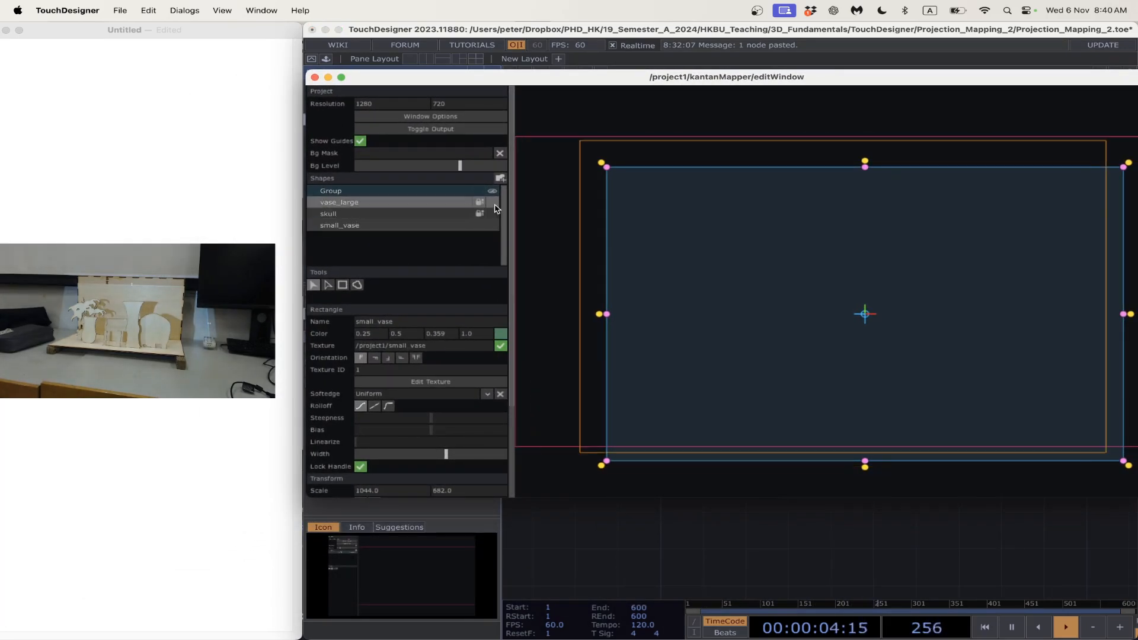
pyautogui.click(474, 225)
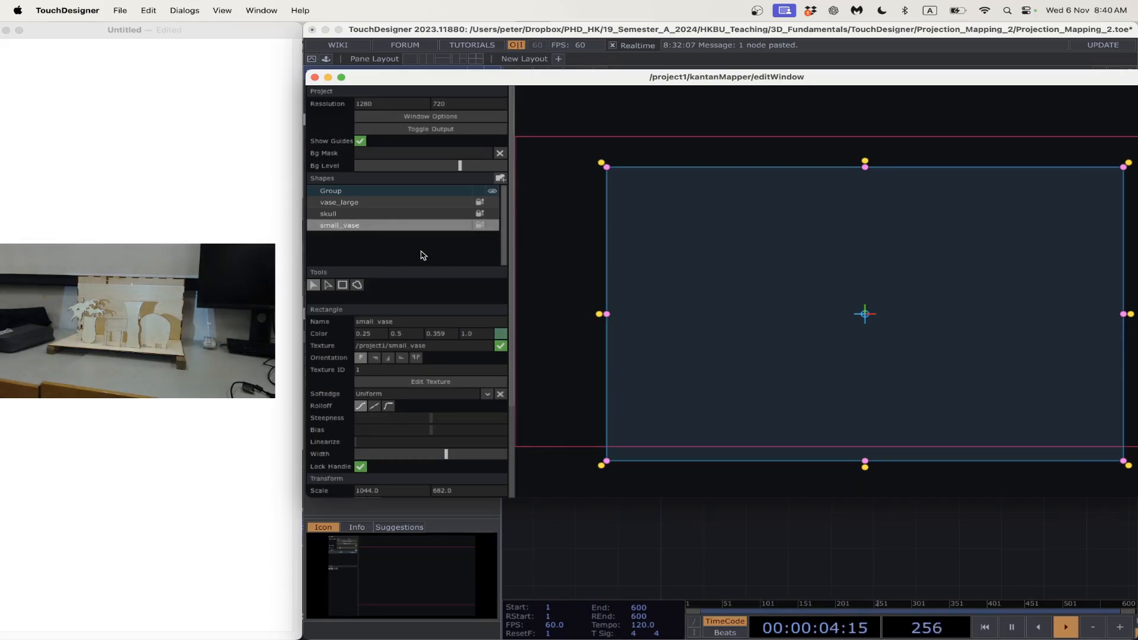
# - Draw a new rectangle shape about 349 by 276 in the mapping area and name it flowers
pyautogui.click(343, 287)
pyautogui.moveTo(682, 234); pyautogui.dragTo(855, 353)
pyautogui.click(363, 322)
pyautogui.write('rk')
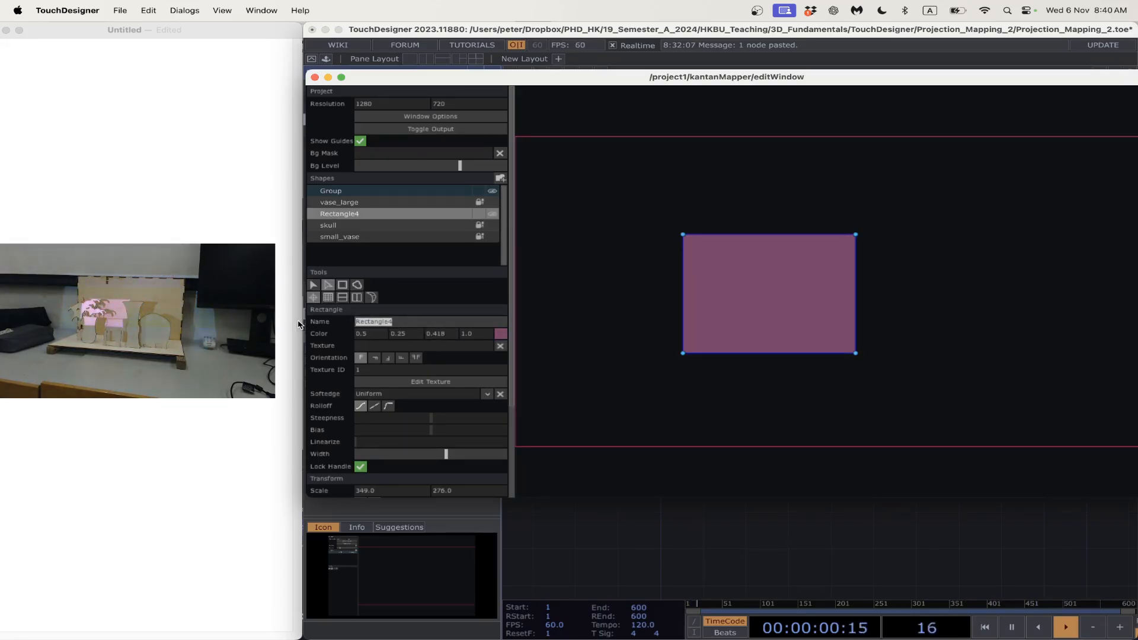
pyautogui.write('owers')
pyautogui.press('Return')
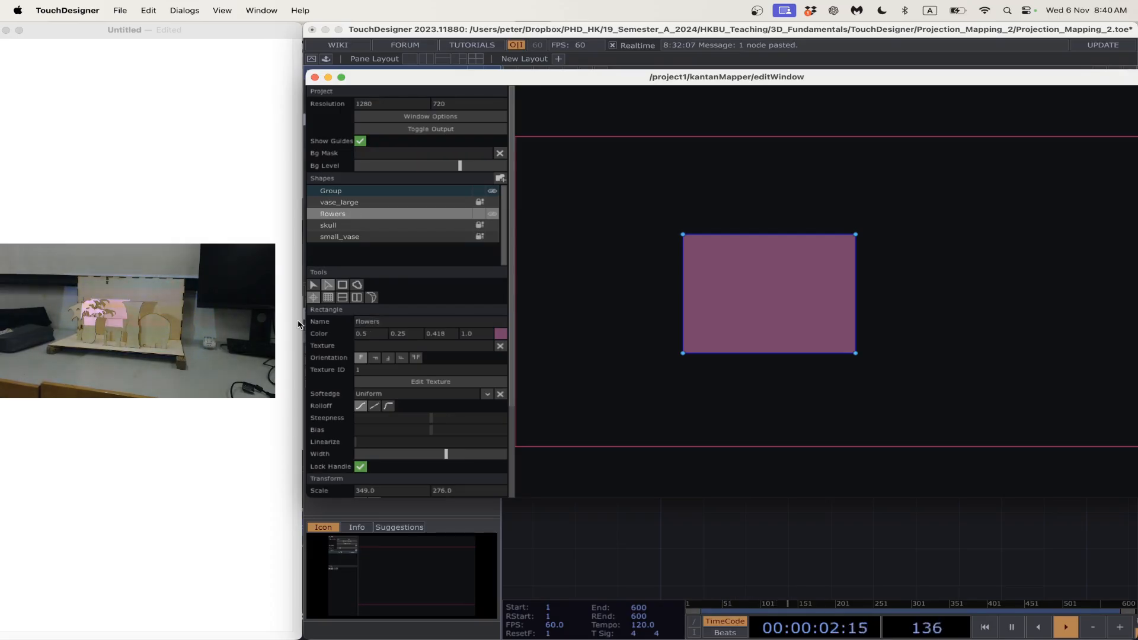
# - Apply the /project1/flowers texture to the flowers shape and enlarge it to about 981 by 520 over the flower cut-out
pyautogui.click(374, 346)
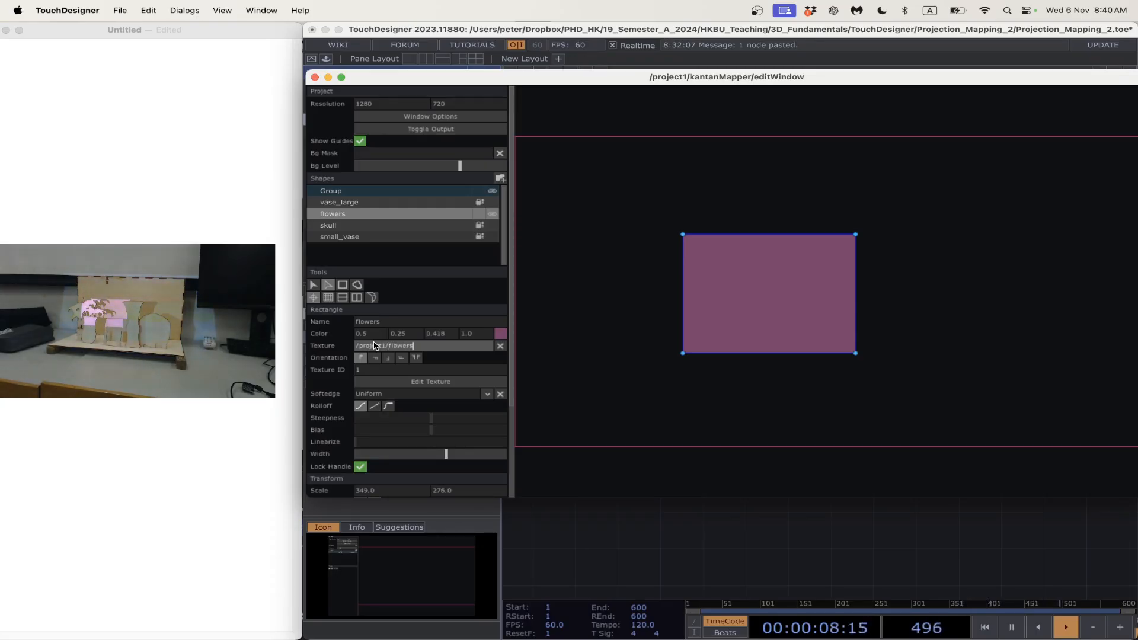
pyautogui.press('Return')
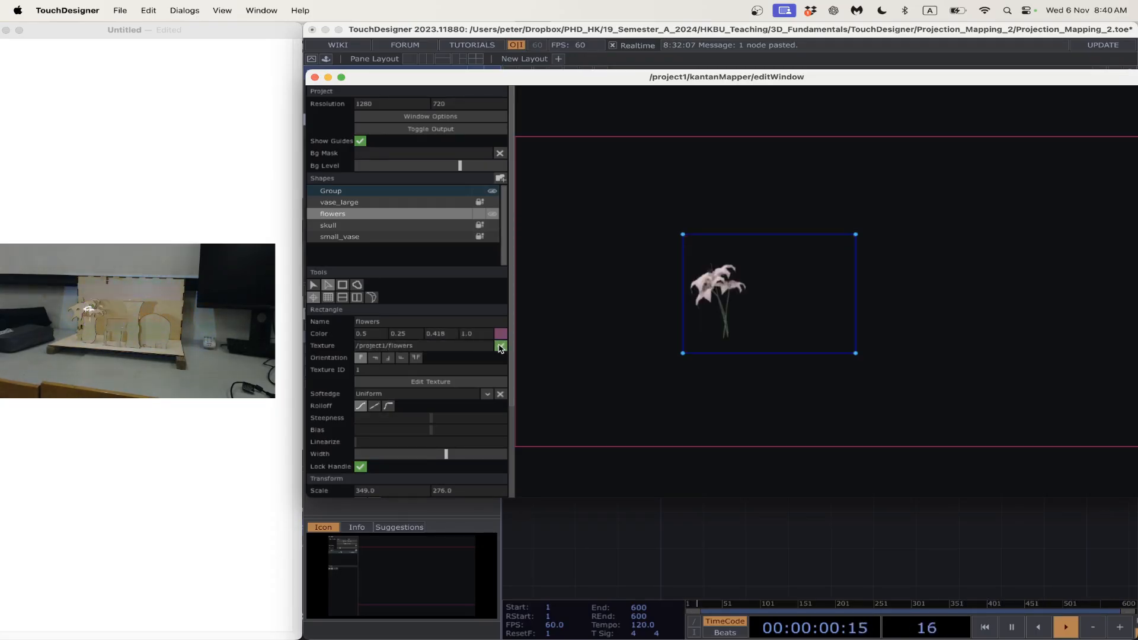
pyautogui.click(314, 284)
pyautogui.moveTo(738, 299); pyautogui.dragTo(607, 286)
pyautogui.moveTo(769, 349); pyautogui.dragTo(754, 401)
pyautogui.moveTo(651, 273); pyautogui.dragTo(566, 307)
pyautogui.moveTo(651, 293); pyautogui.dragTo(694, 298)
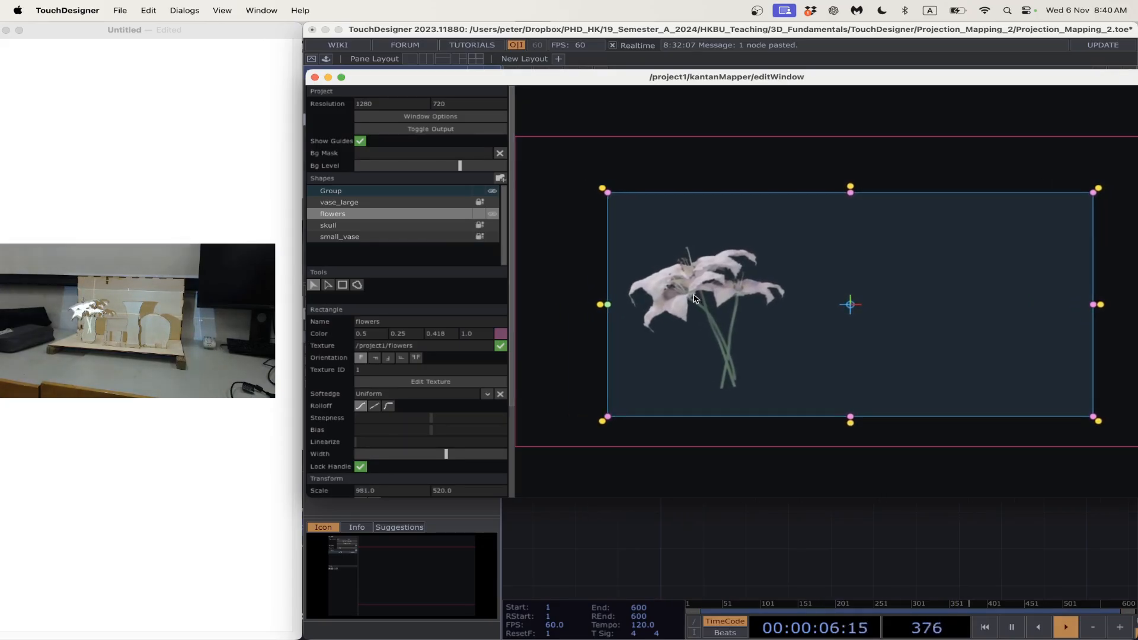
# - Stretch the flowers shape to about 1109 by 690 and nudge it so the bouquet aligns with the flower cut-out
pyautogui.moveTo(850, 193); pyautogui.dragTo(850, 159)
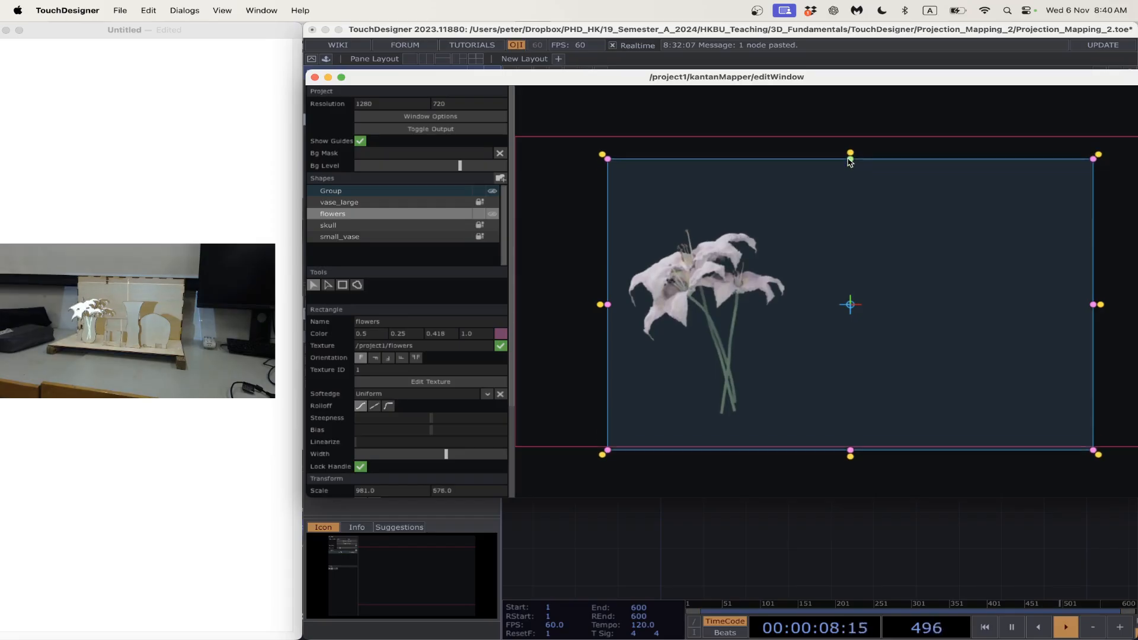
pyautogui.moveTo(720, 281); pyautogui.dragTo(714, 284)
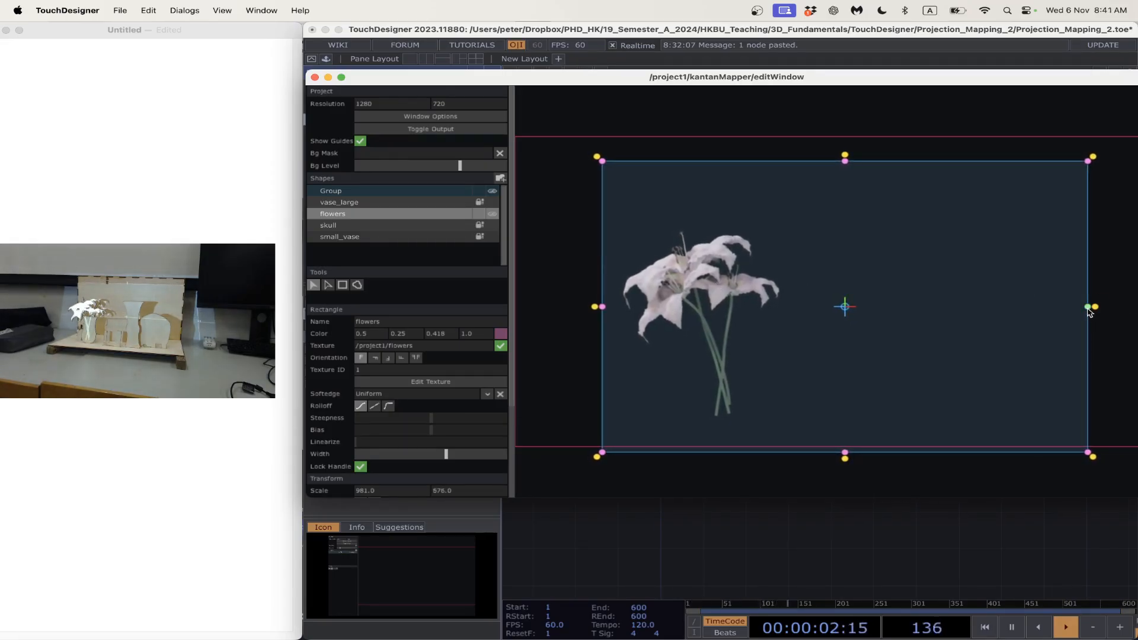
pyautogui.moveTo(1090, 311); pyautogui.dragTo(1126, 312)
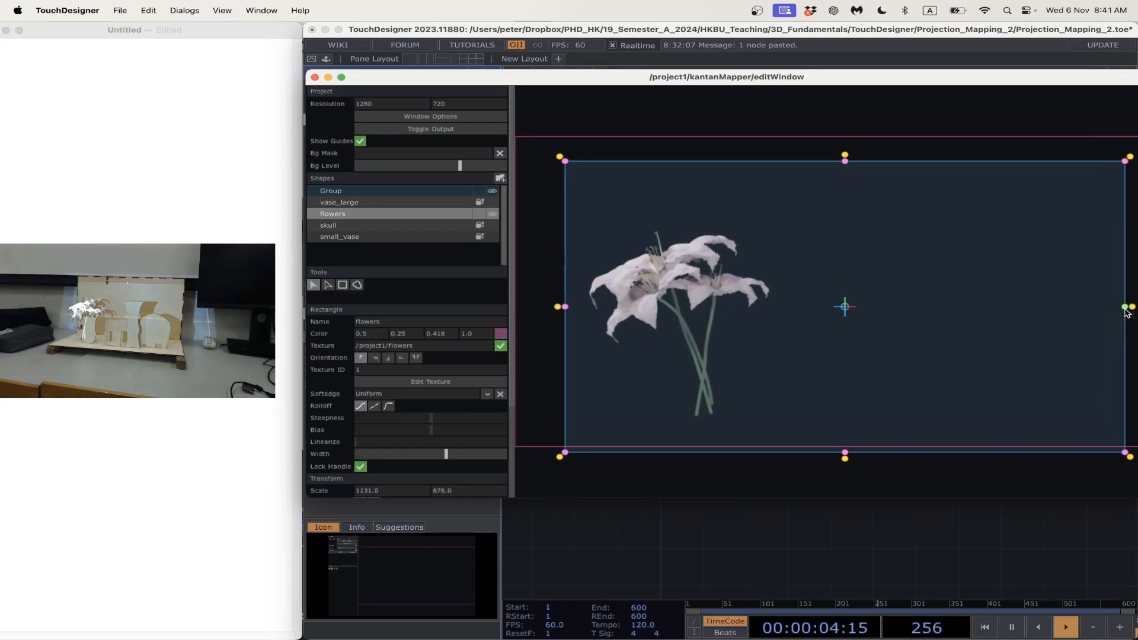
pyautogui.moveTo(695, 289); pyautogui.dragTo(726, 287)
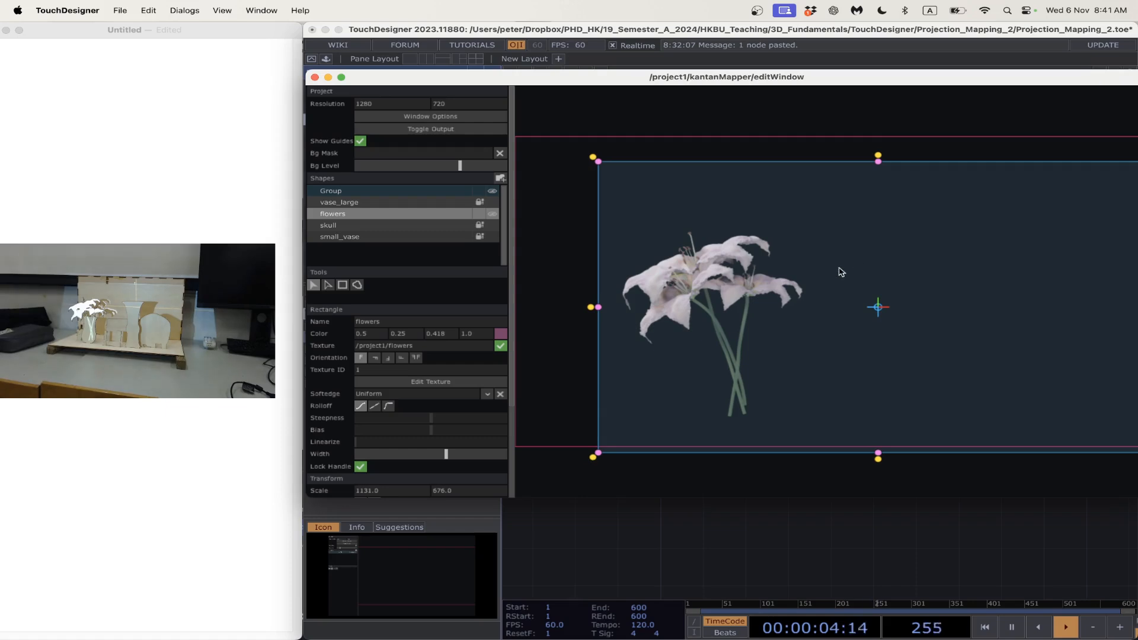
pyautogui.moveTo(715, 285); pyautogui.dragTo(709, 288)
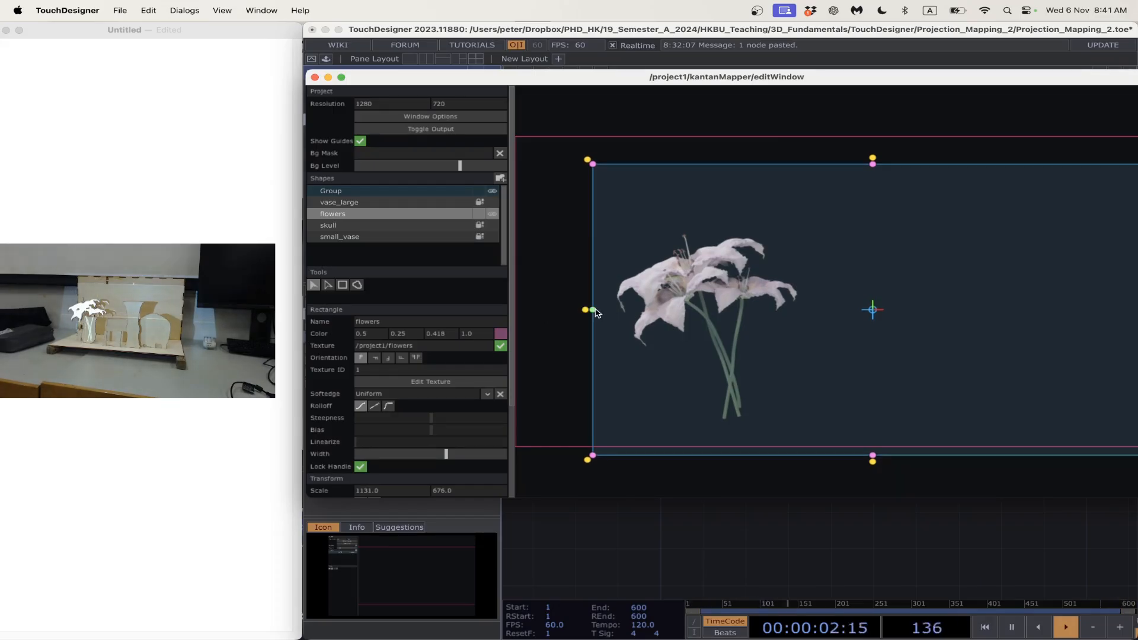
pyautogui.moveTo(595, 309); pyautogui.dragTo(601, 310)
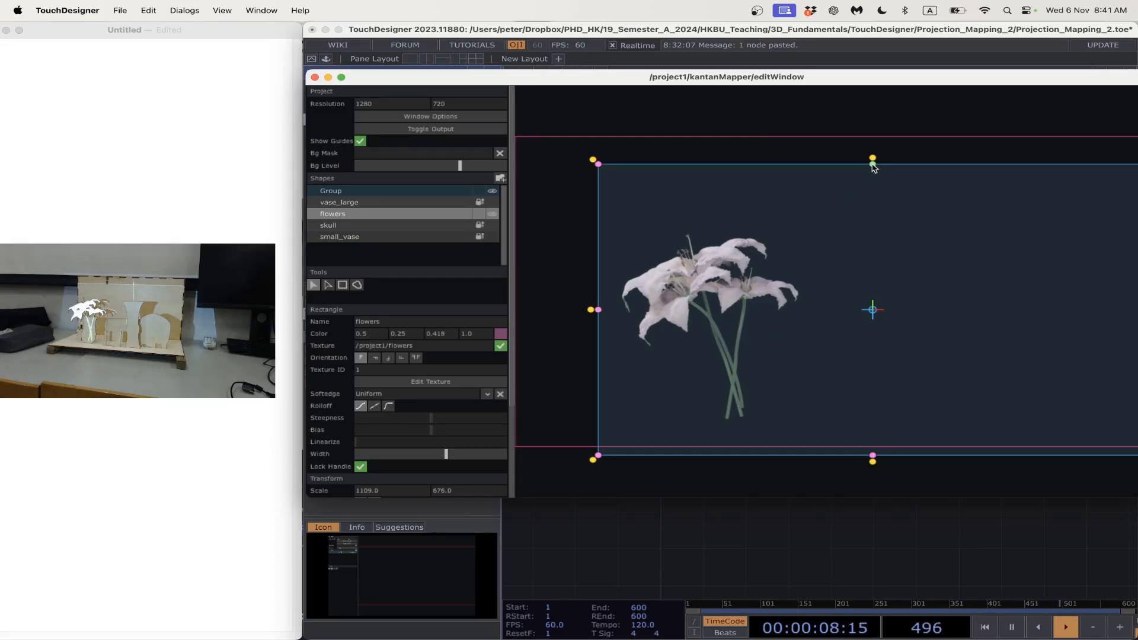
pyautogui.moveTo(872, 165); pyautogui.dragTo(873, 164)
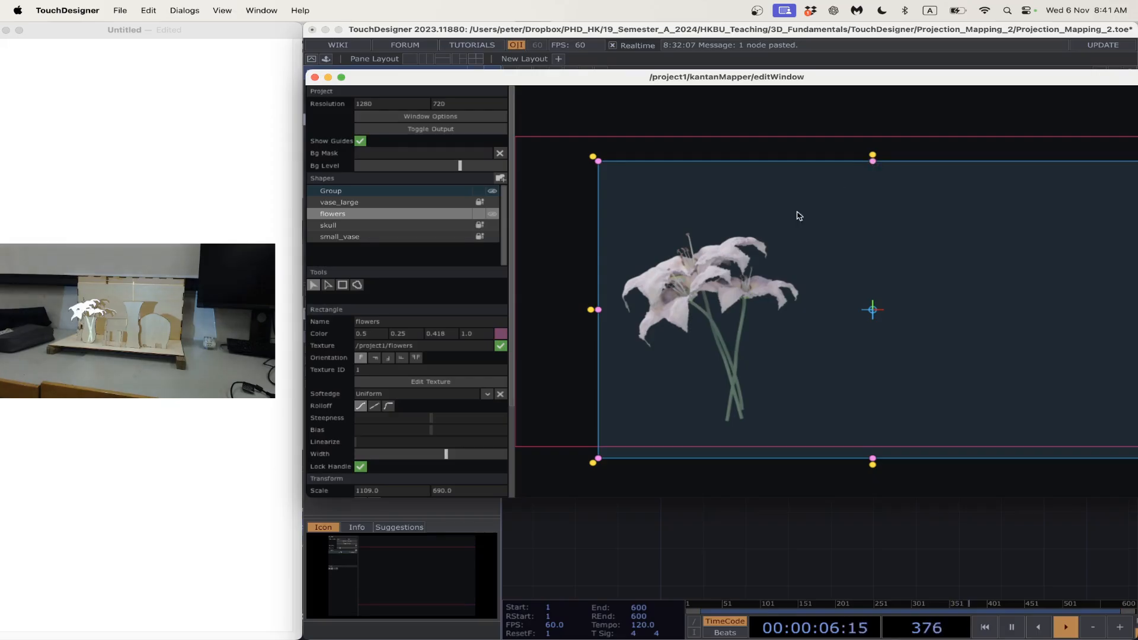
pyautogui.moveTo(735, 269)
pyautogui.mouseDown()
pyautogui.moveTo(685, 267)
pyautogui.moveTo(735, 269)
pyautogui.mouseUp()
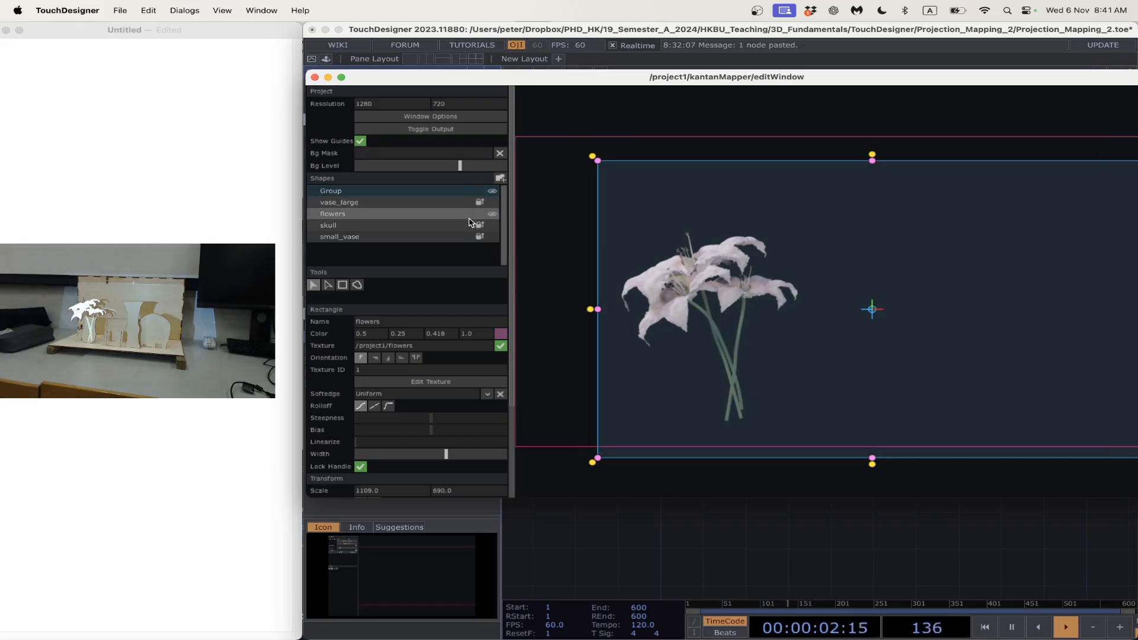
# - Show the vase_large, skull and small_vase shapes together with the flowers
pyautogui.click(493, 203)
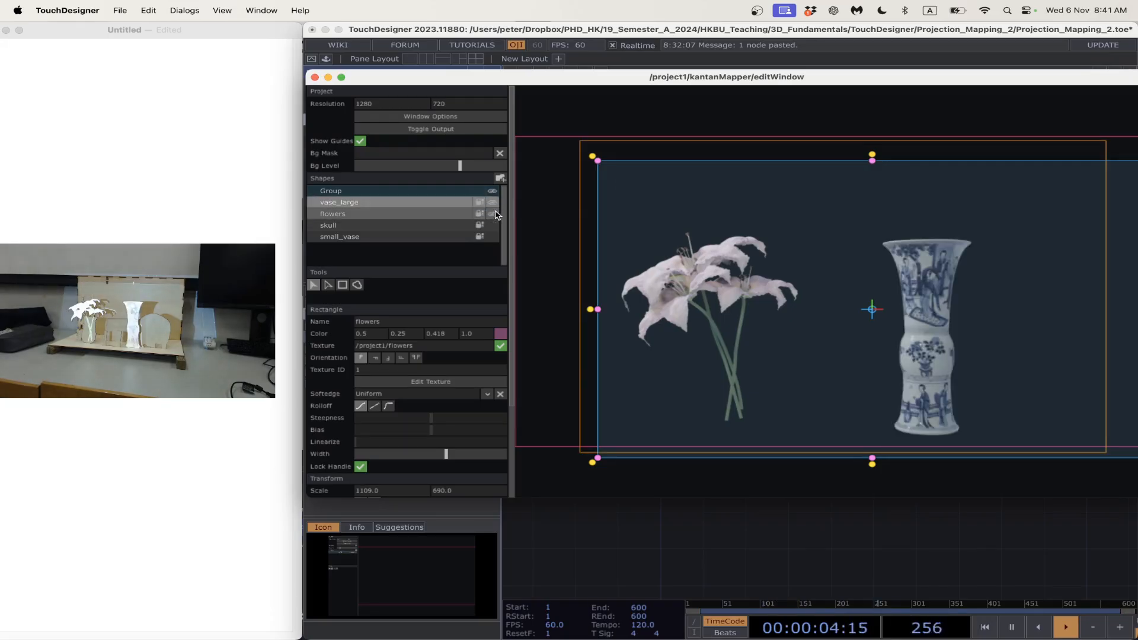
pyautogui.click(492, 225)
pyautogui.click(492, 237)
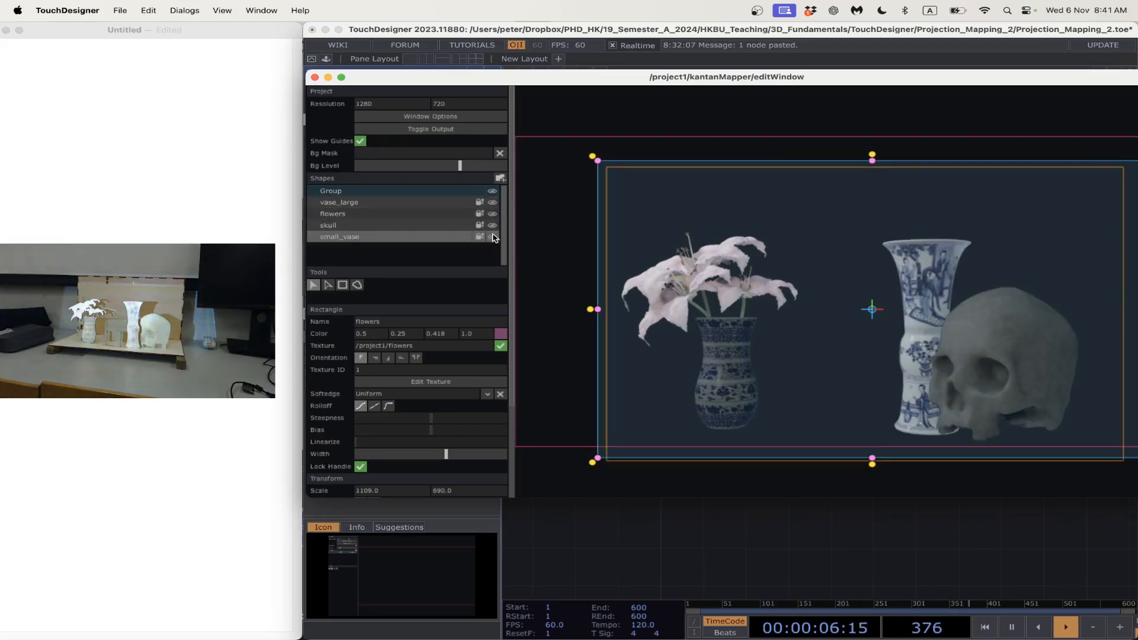
# - Toggle the small_vase shape's visibility repeatedly to check how it lines up with the flower stems and the model
pyautogui.click(493, 237)
pyautogui.click(493, 238)
pyautogui.click(494, 237)
pyautogui.click(493, 237)
pyautogui.click(493, 237)
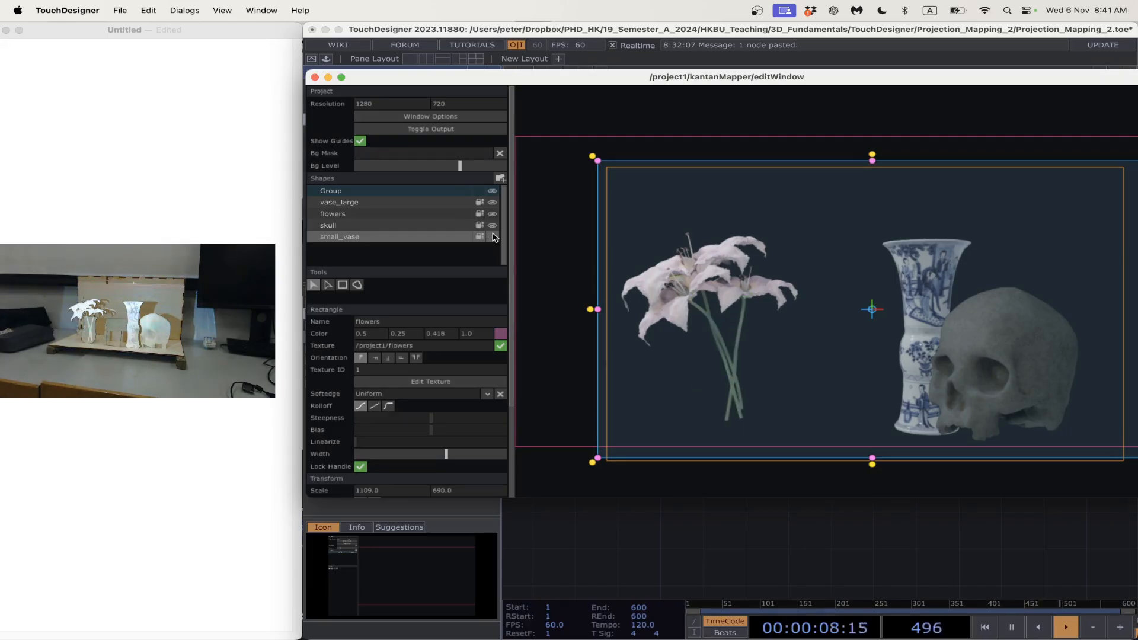
pyautogui.click(493, 237)
pyautogui.click(493, 237)
pyautogui.click(493, 238)
pyautogui.click(493, 237)
pyautogui.click(493, 237)
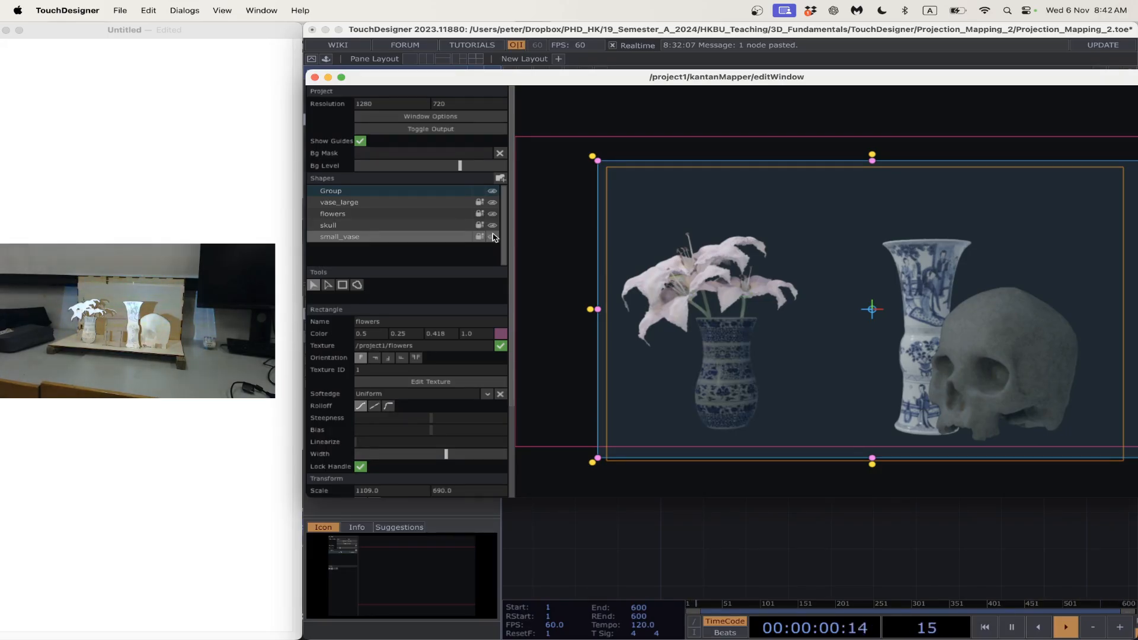
pyautogui.click(493, 237)
pyautogui.click(493, 237)
pyautogui.click(493, 237)
pyautogui.click(493, 237)
pyautogui.click(493, 238)
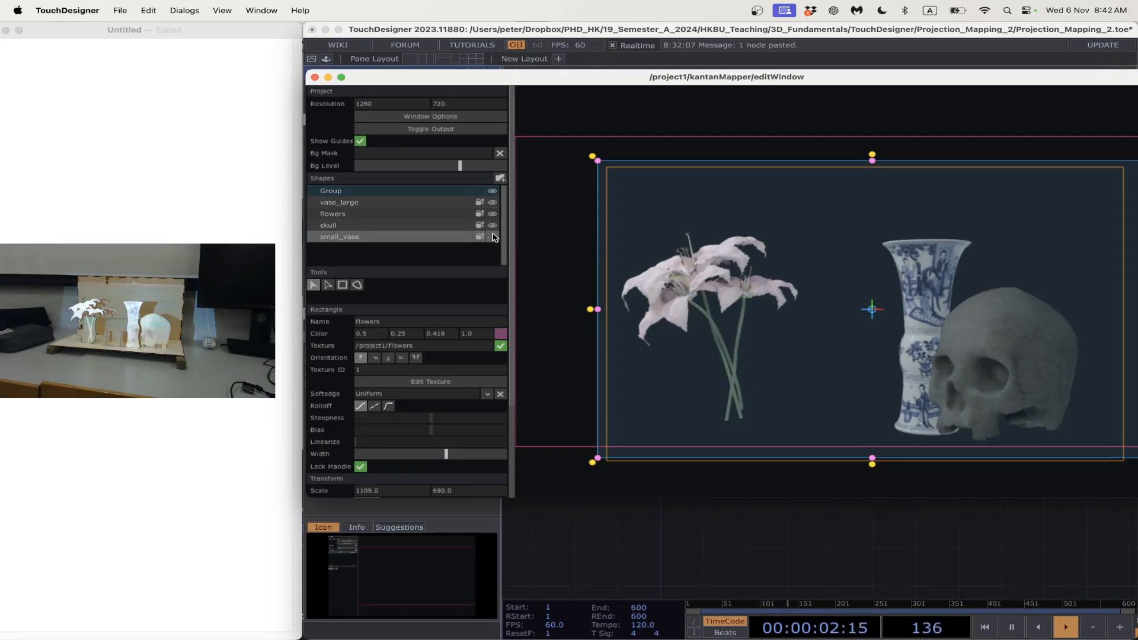
pyautogui.click(493, 237)
pyautogui.click(493, 237)
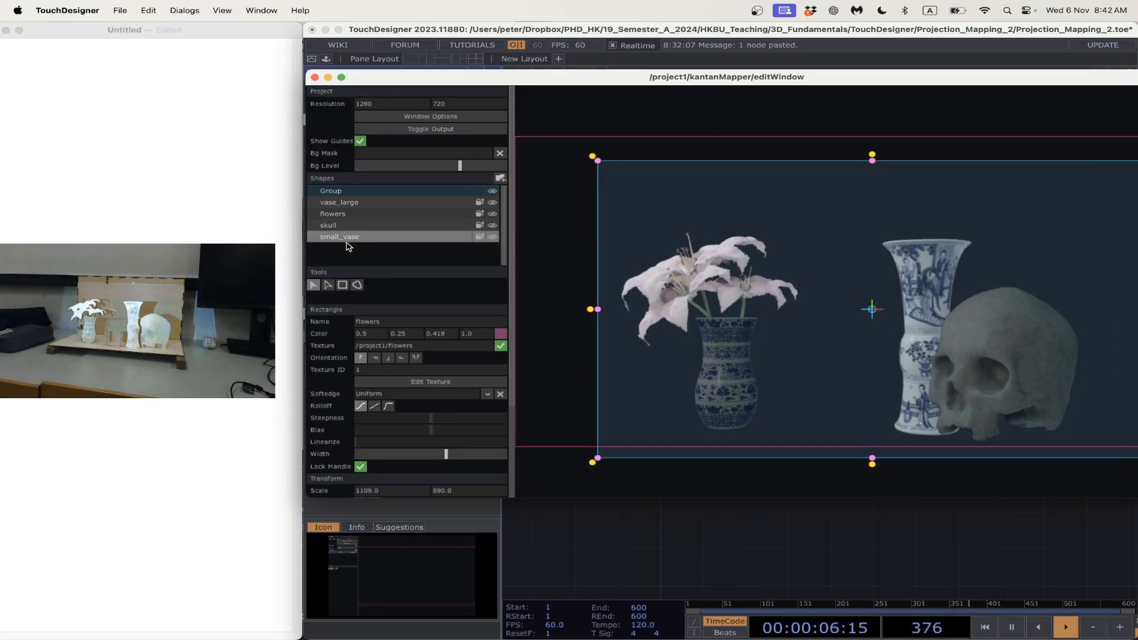
# - Move the vase_large shape below small_vase in the shape order, and hide all four shapes
pyautogui.click(338, 202)
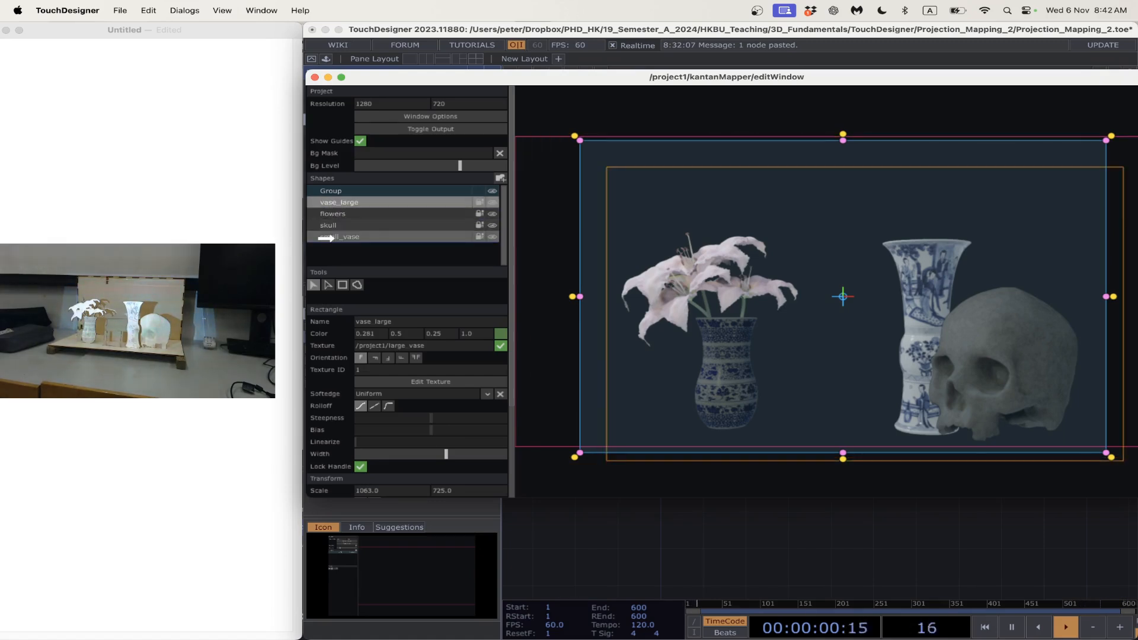
pyautogui.moveTo(331, 238); pyautogui.dragTo(334, 237)
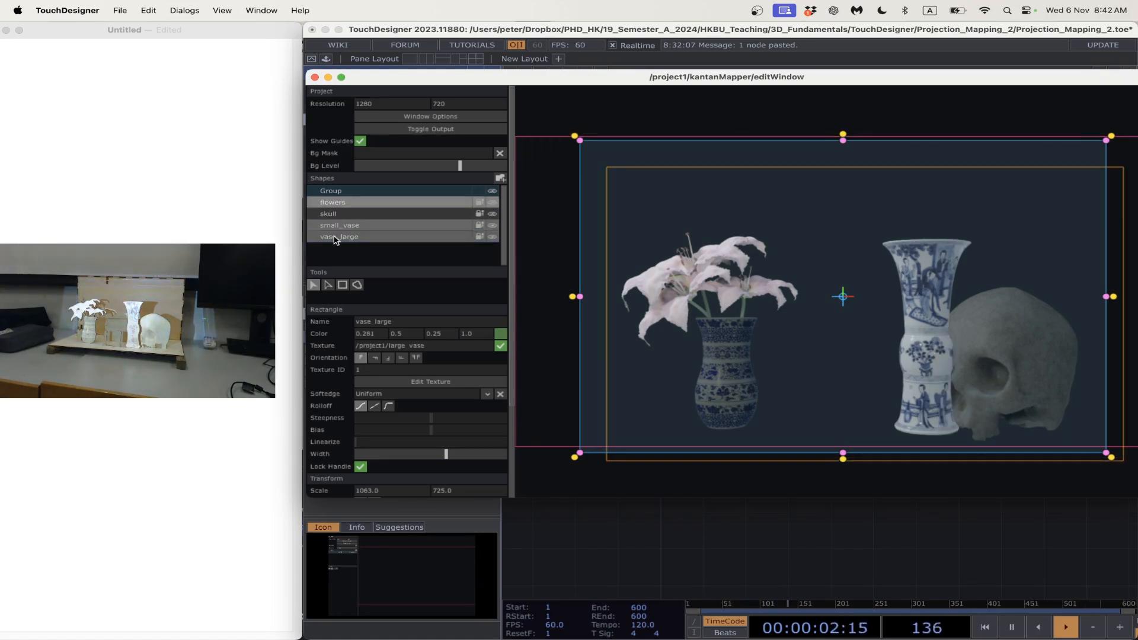
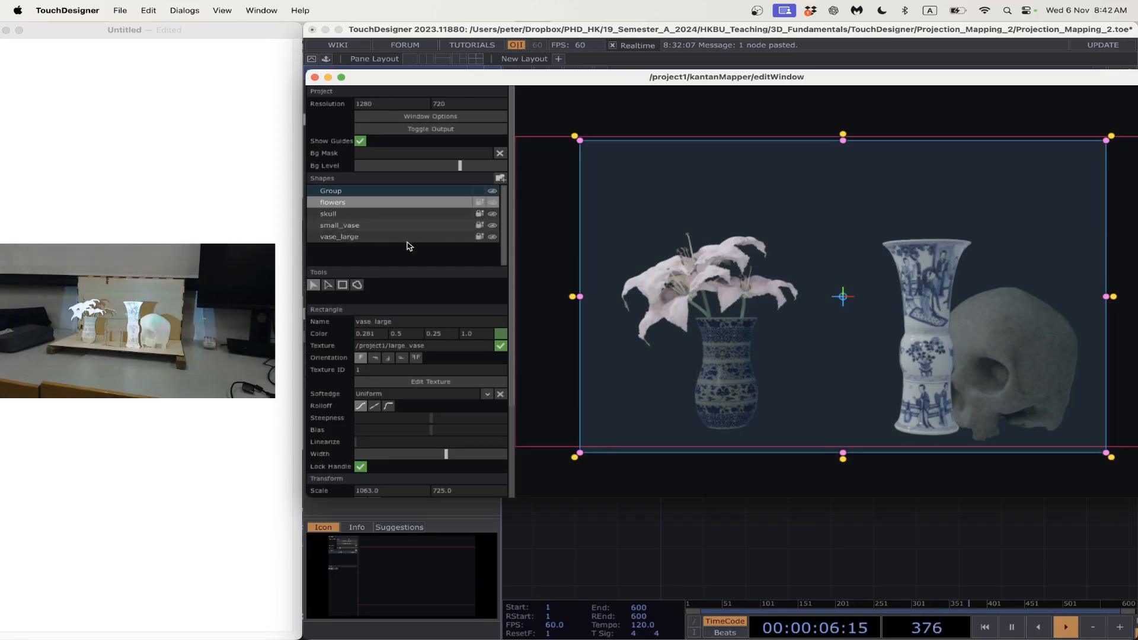
pyautogui.click(492, 236)
pyautogui.click(492, 225)
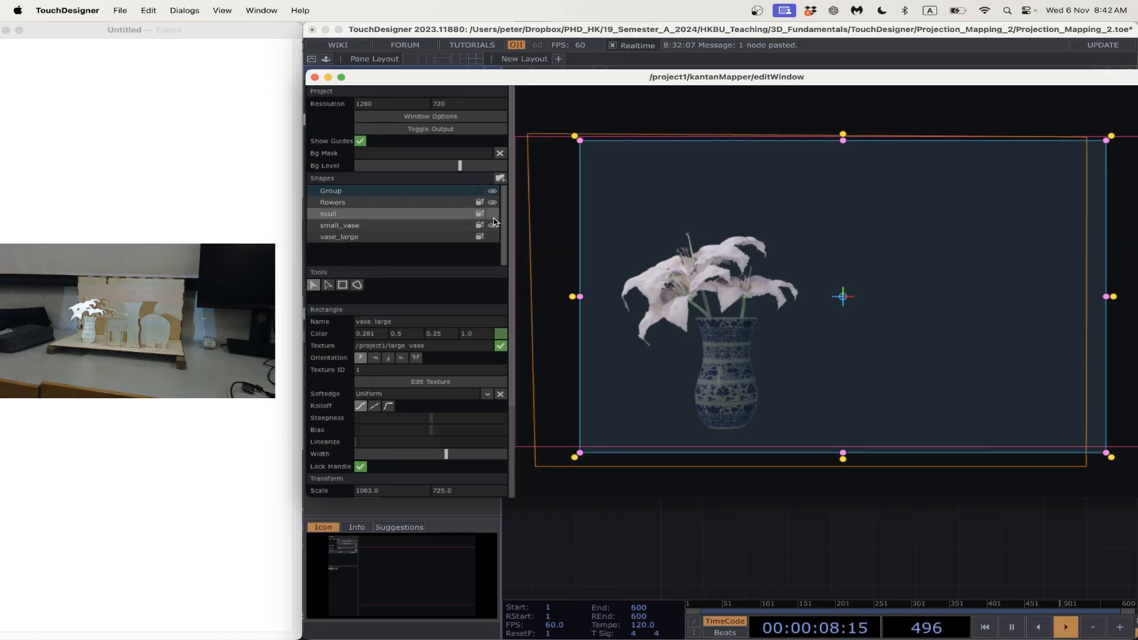
pyautogui.click(492, 213)
pyautogui.click(492, 202)
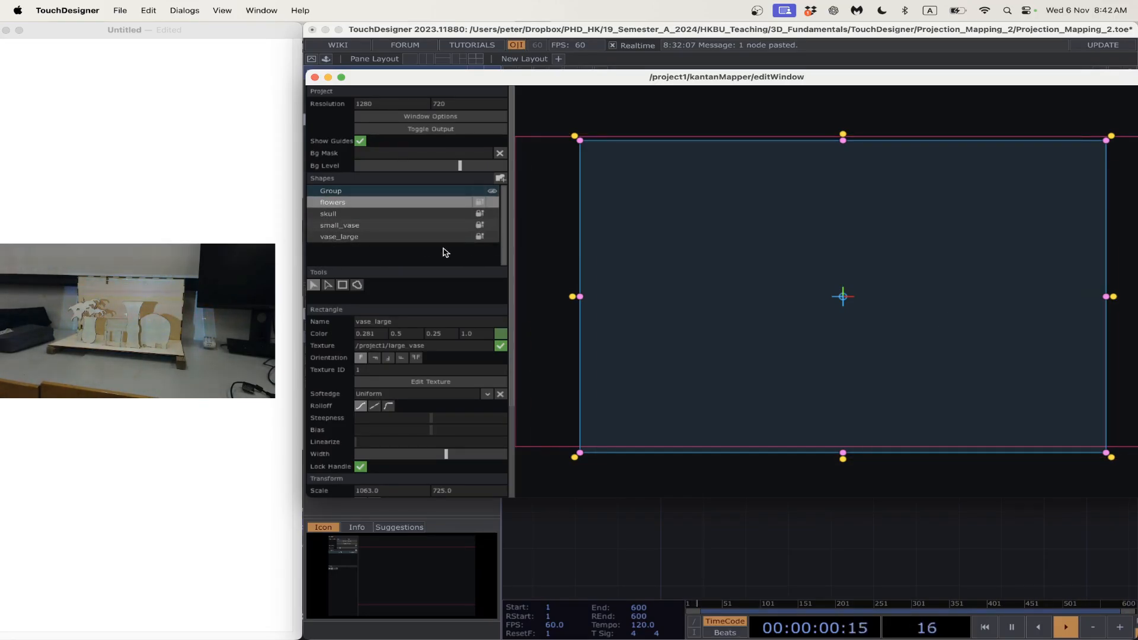
# - Draw a new rectangle shape about 866 by 272 in the lower half of the mapping area and name it floor
pyautogui.click(342, 286)
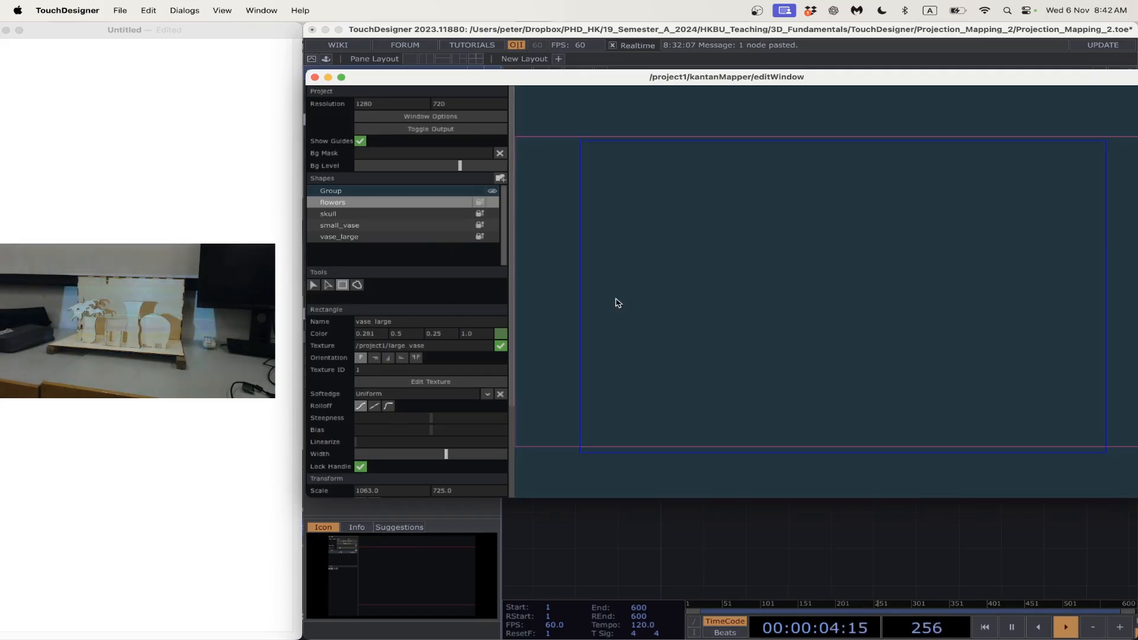
pyautogui.moveTo(616, 299); pyautogui.dragTo(1044, 416)
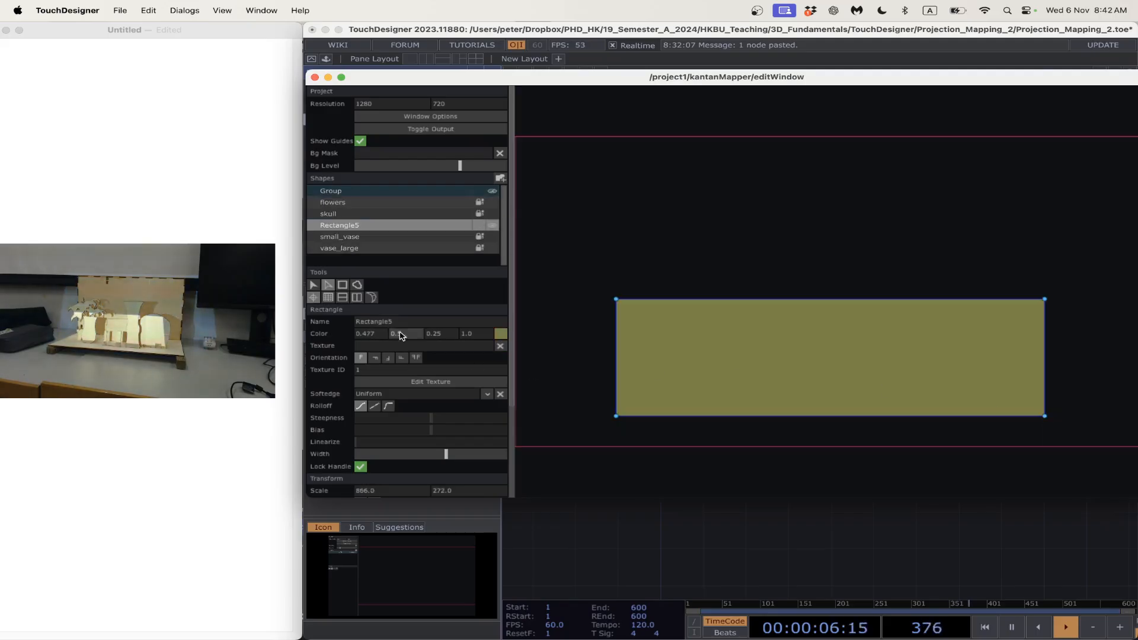
pyautogui.click(397, 322)
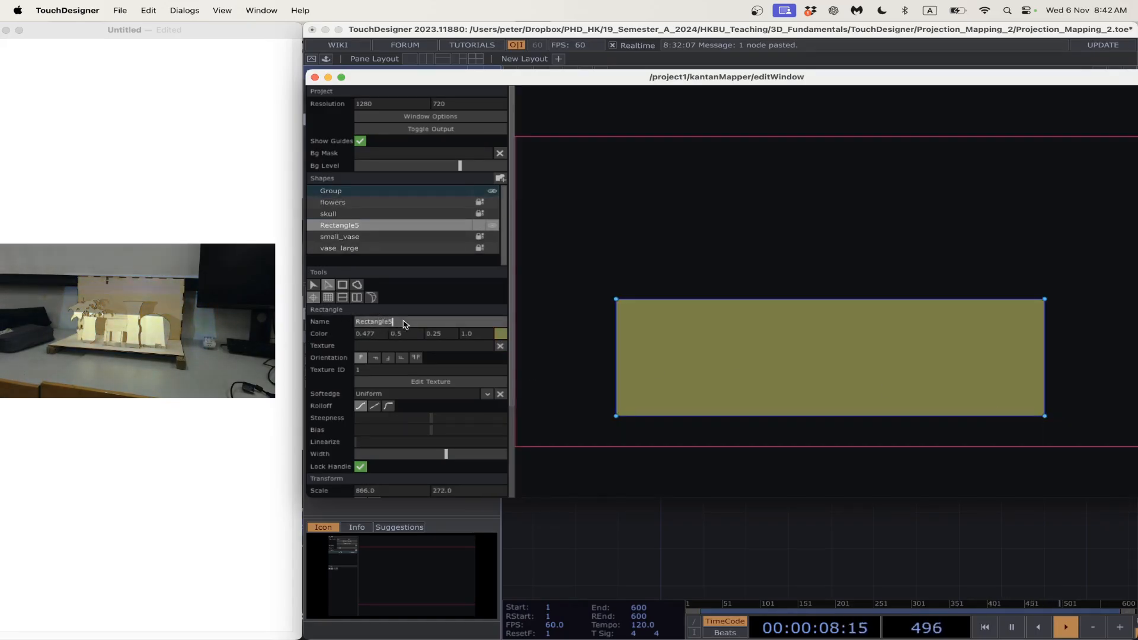
pyautogui.write('floor')
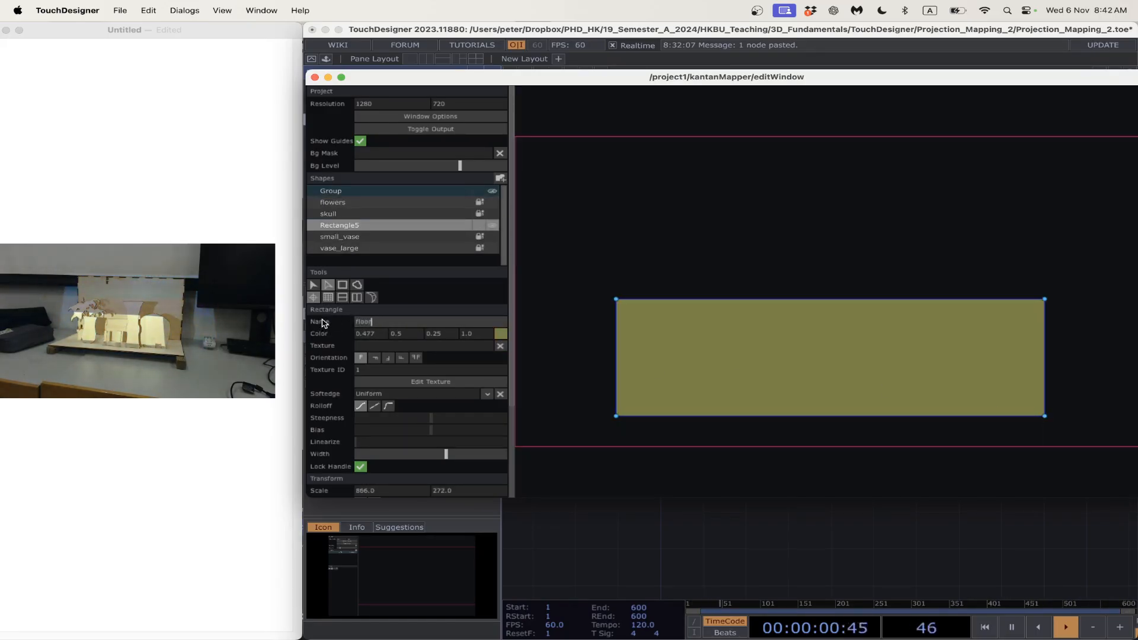
pyautogui.press('Return')
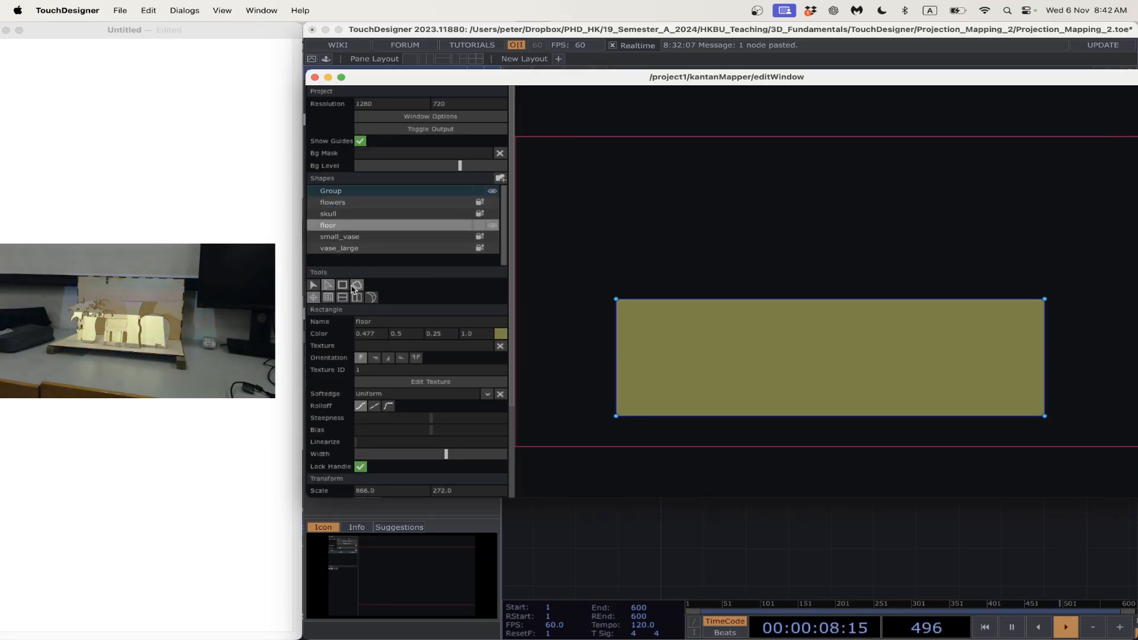
# - Reshape the floor rectangle into a trapezoid by moving its four corners to match the model's base
pyautogui.moveTo(616, 416); pyautogui.dragTo(578, 450)
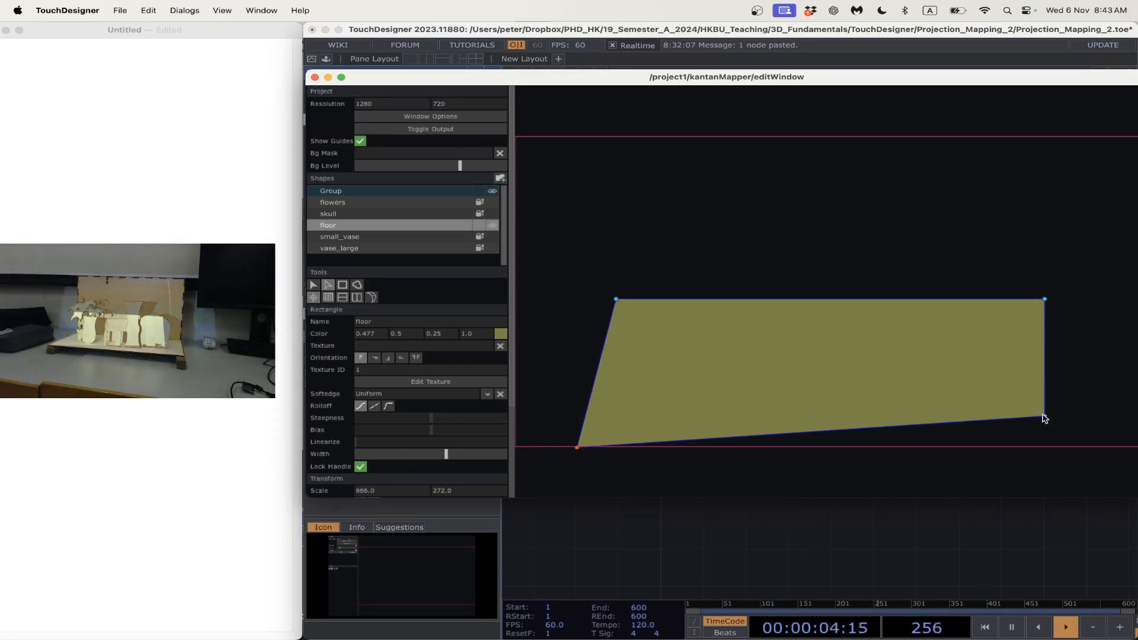
pyautogui.moveTo(1045, 417); pyautogui.dragTo(1136, 448)
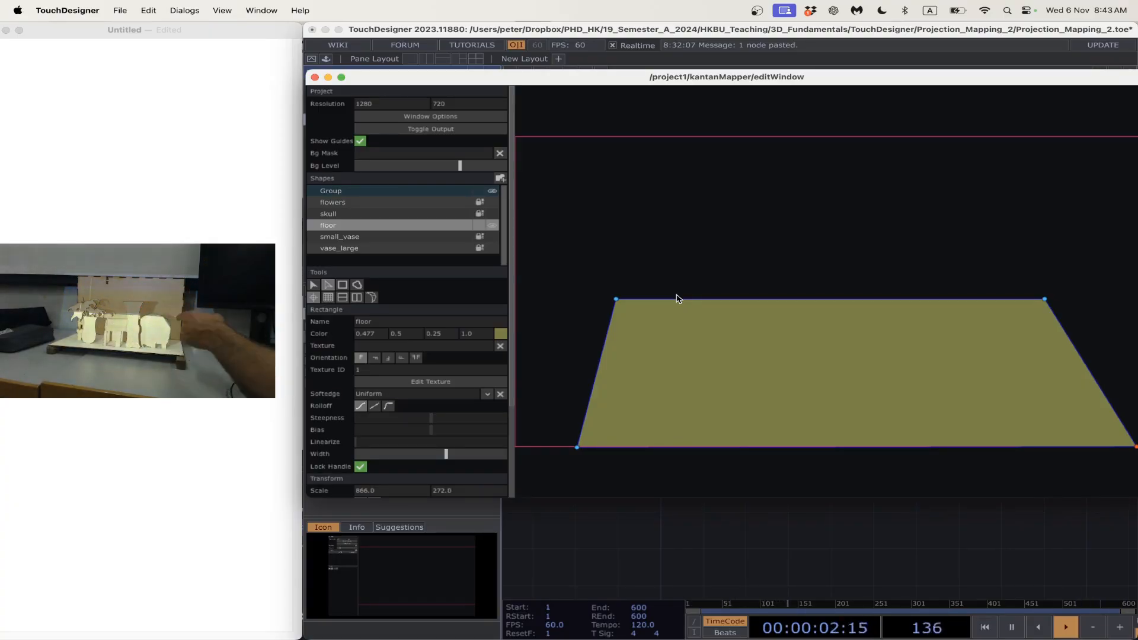
pyautogui.moveTo(617, 301); pyautogui.dragTo(640, 387)
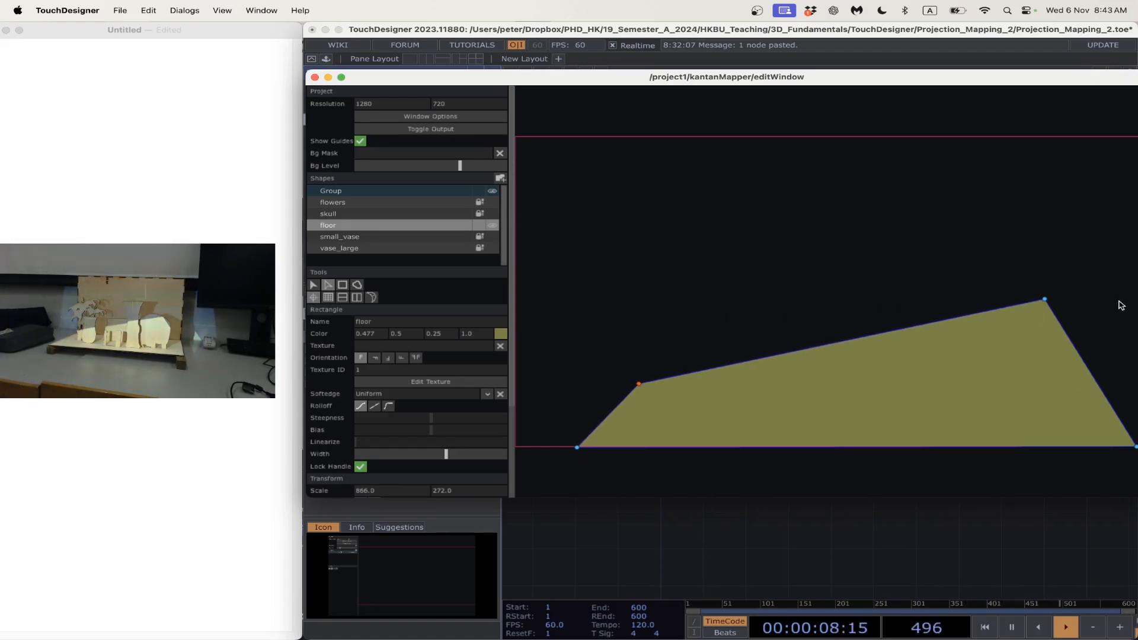
pyautogui.moveTo(1046, 303); pyautogui.dragTo(1047, 385)
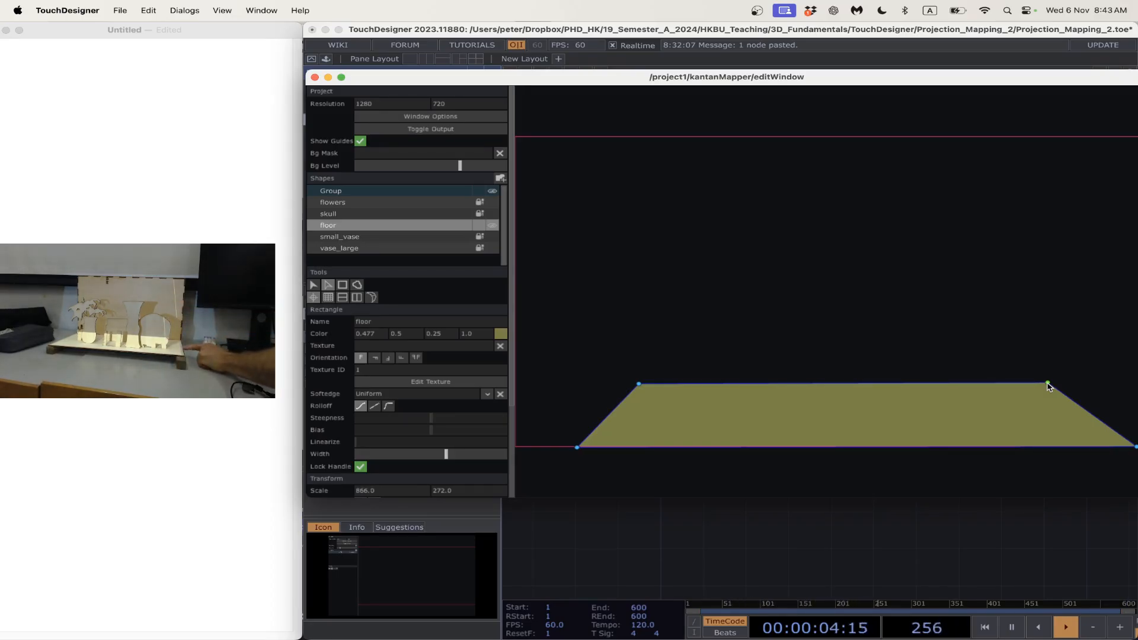
pyautogui.moveTo(1048, 384); pyautogui.dragTo(1057, 385)
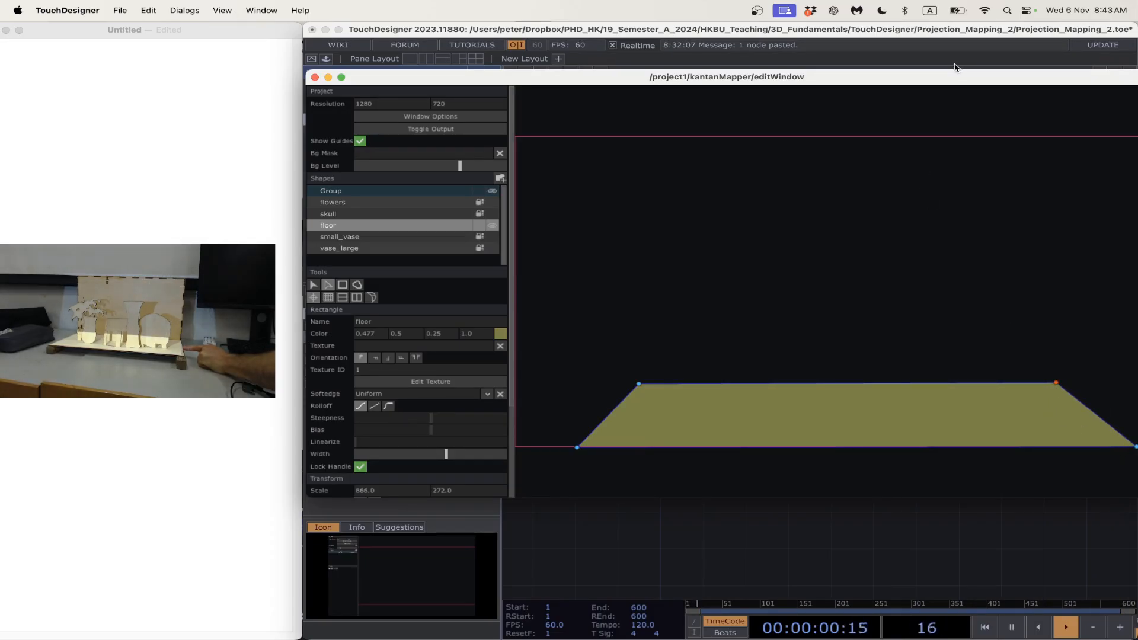
# - Extend the floor shape's front-right corner slightly past the mapping area's edge, shifting the edit window aside and back for access
pyautogui.moveTo(943, 81); pyautogui.dragTo(741, 85)
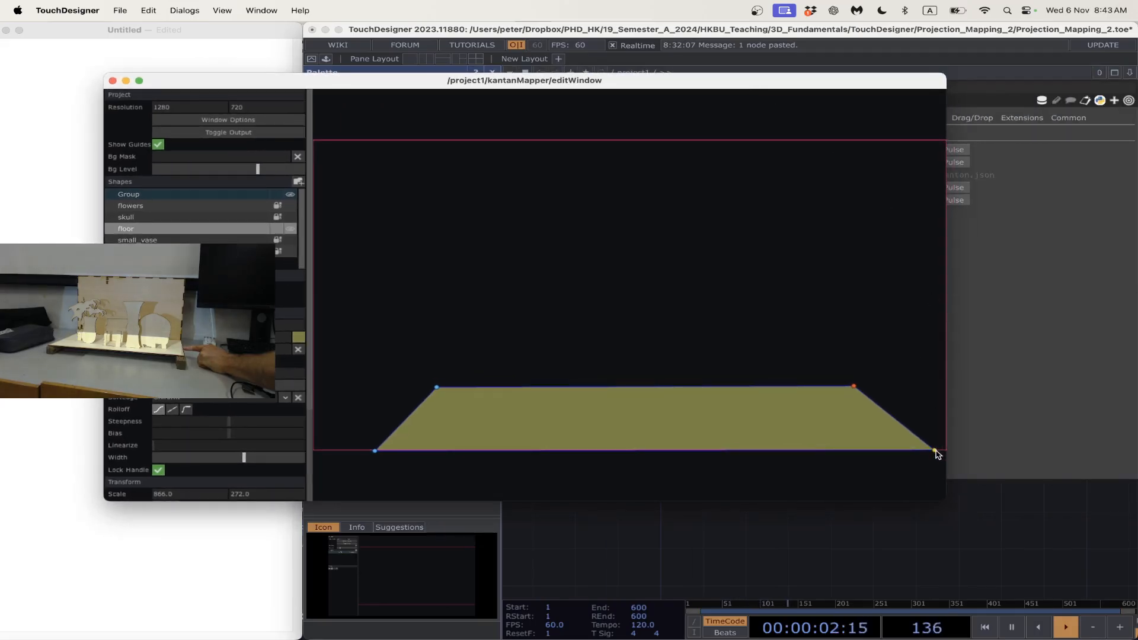
pyautogui.moveTo(935, 454); pyautogui.dragTo(956, 460)
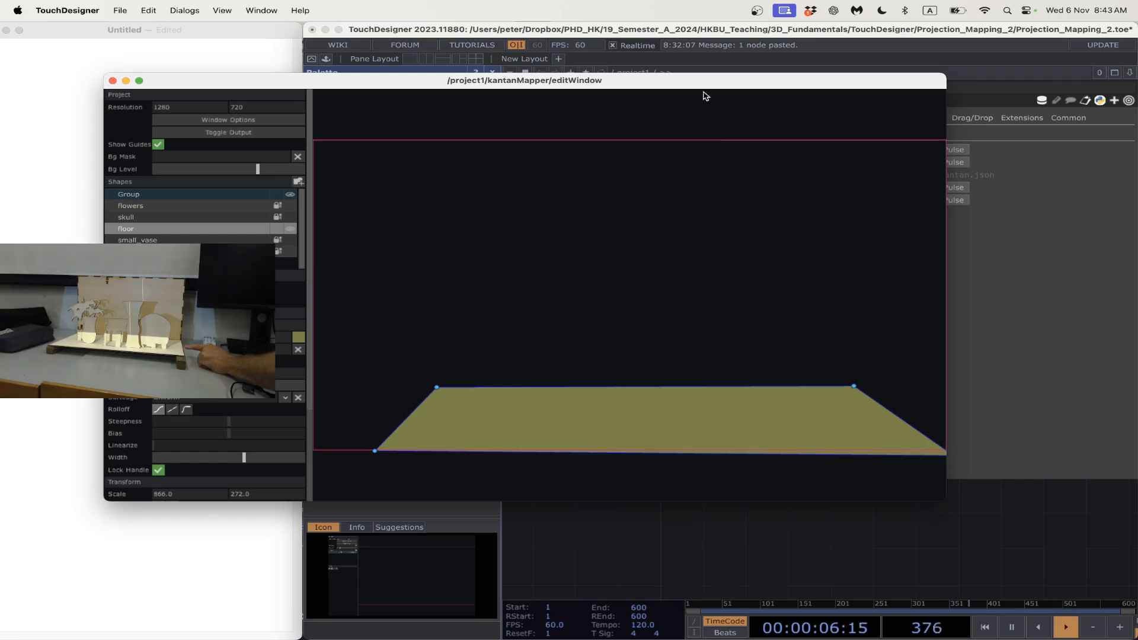
pyautogui.moveTo(699, 84); pyautogui.dragTo(899, 104)
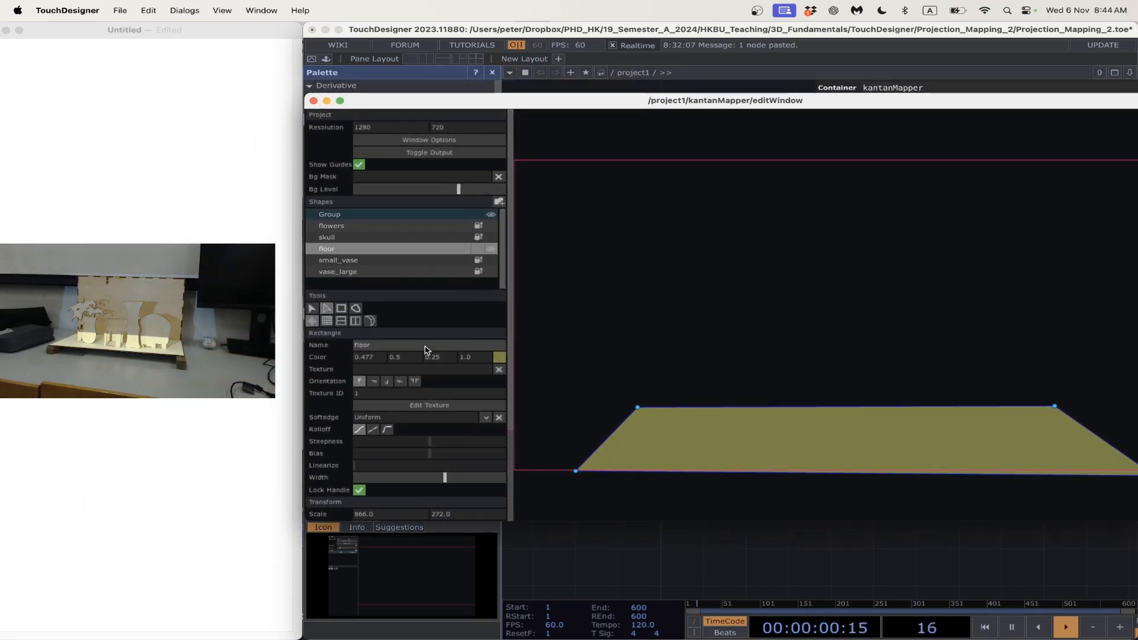
# - Close the kantanMapper edit window and move the constant1 node below layer_flowers in the network
pyautogui.click(630, 35)
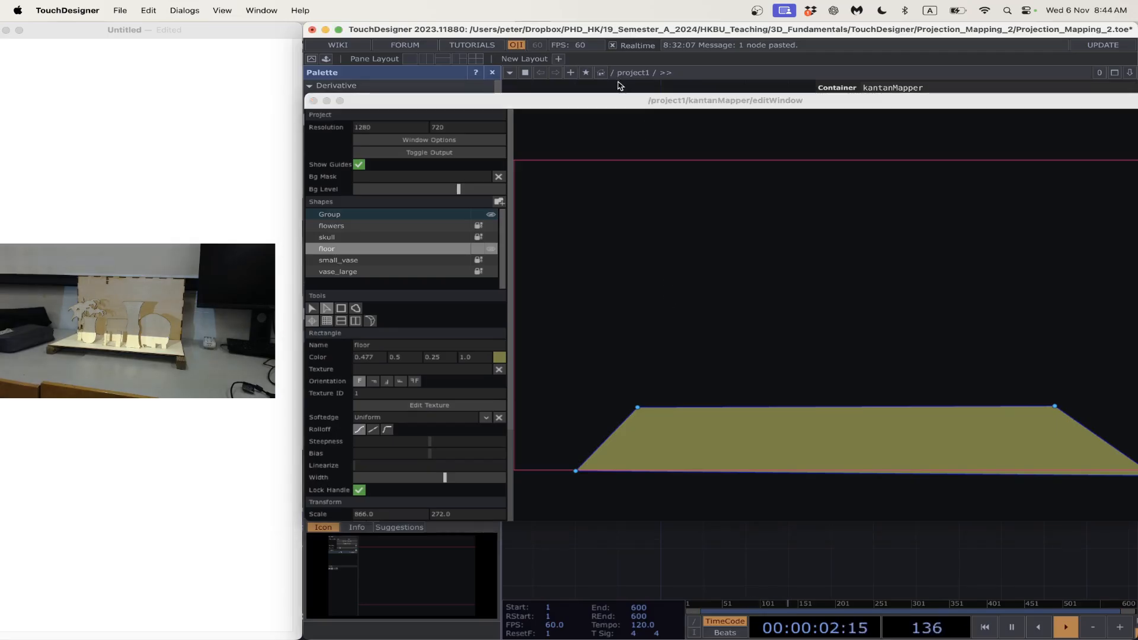
pyautogui.click(607, 100)
pyautogui.moveTo(607, 100); pyautogui.dragTo(606, 349)
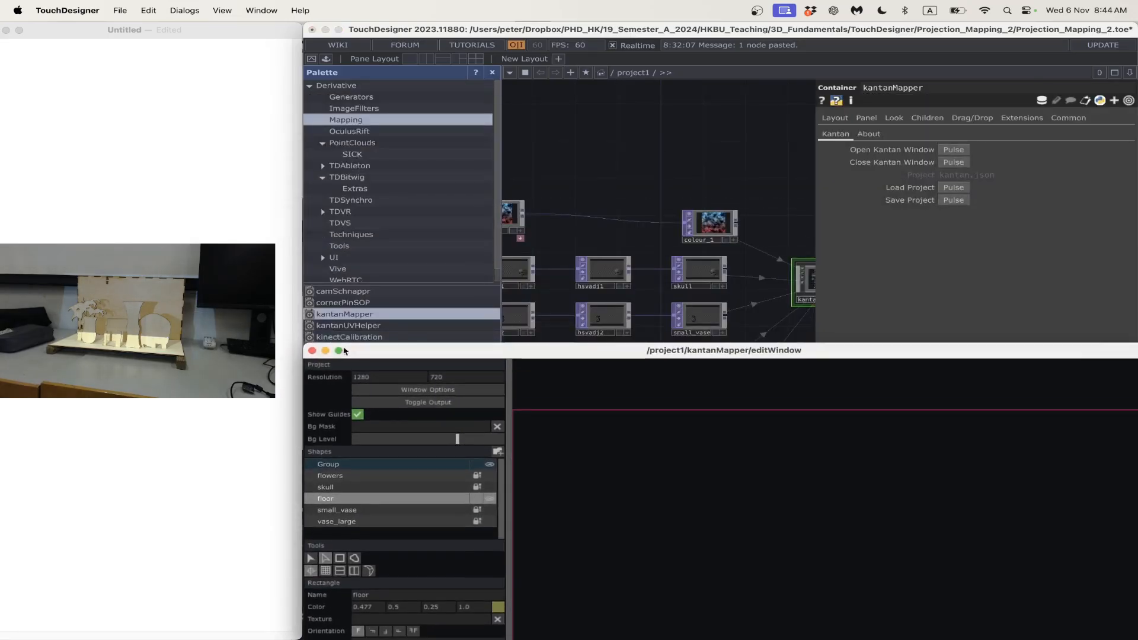
pyautogui.click(313, 351)
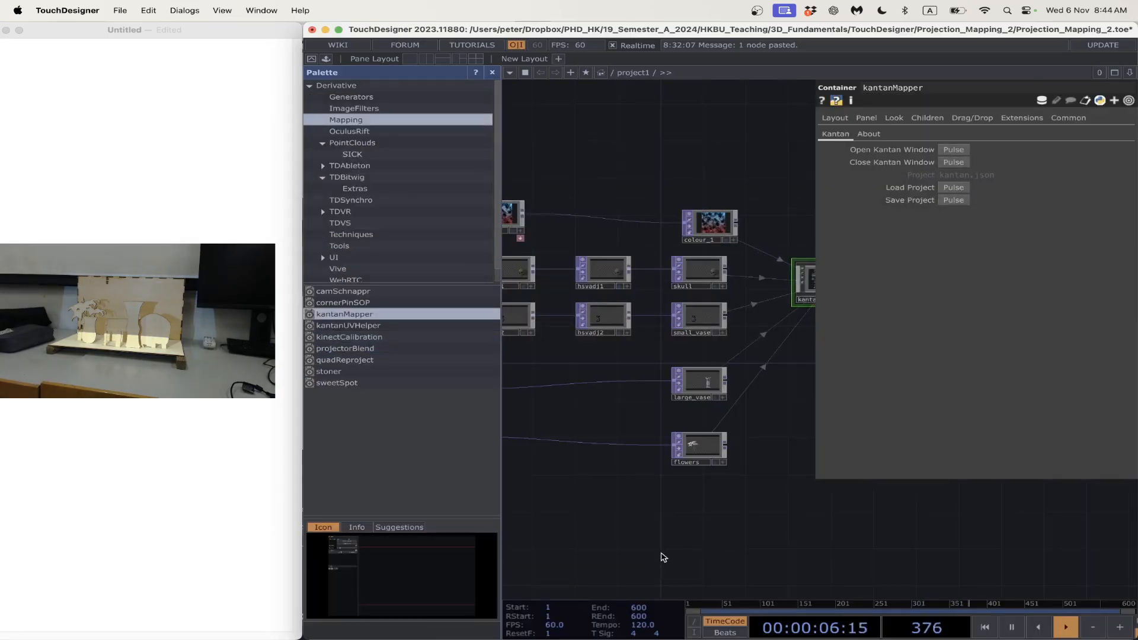
pyautogui.moveTo(663, 556); pyautogui.dragTo(846, 526)
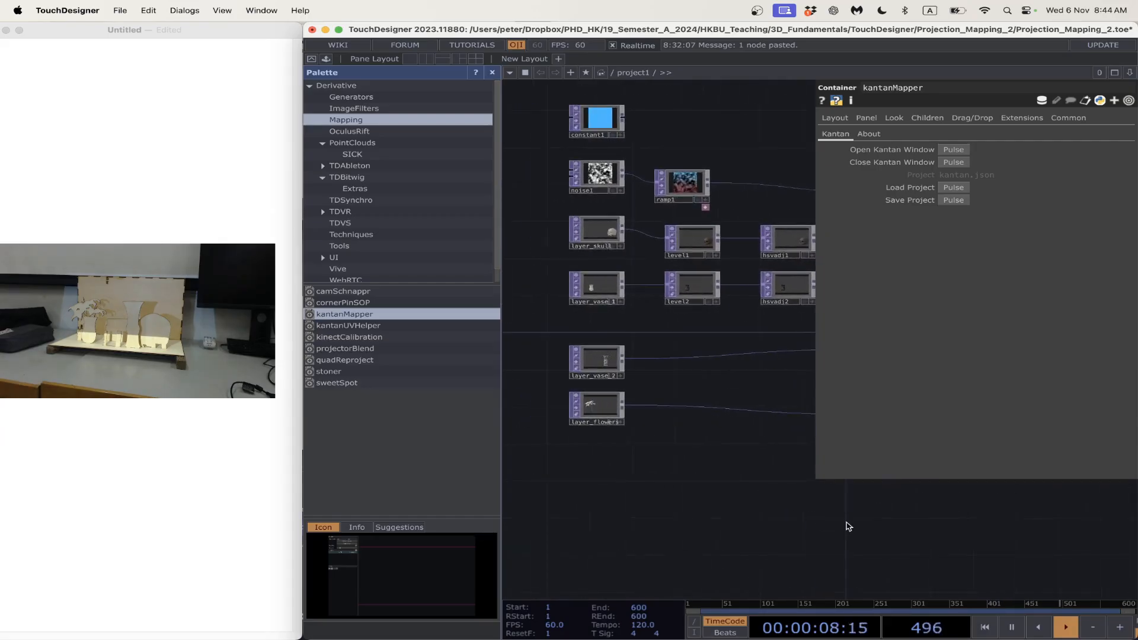
pyautogui.press('p')
pyautogui.moveTo(704, 481); pyautogui.dragTo(732, 475)
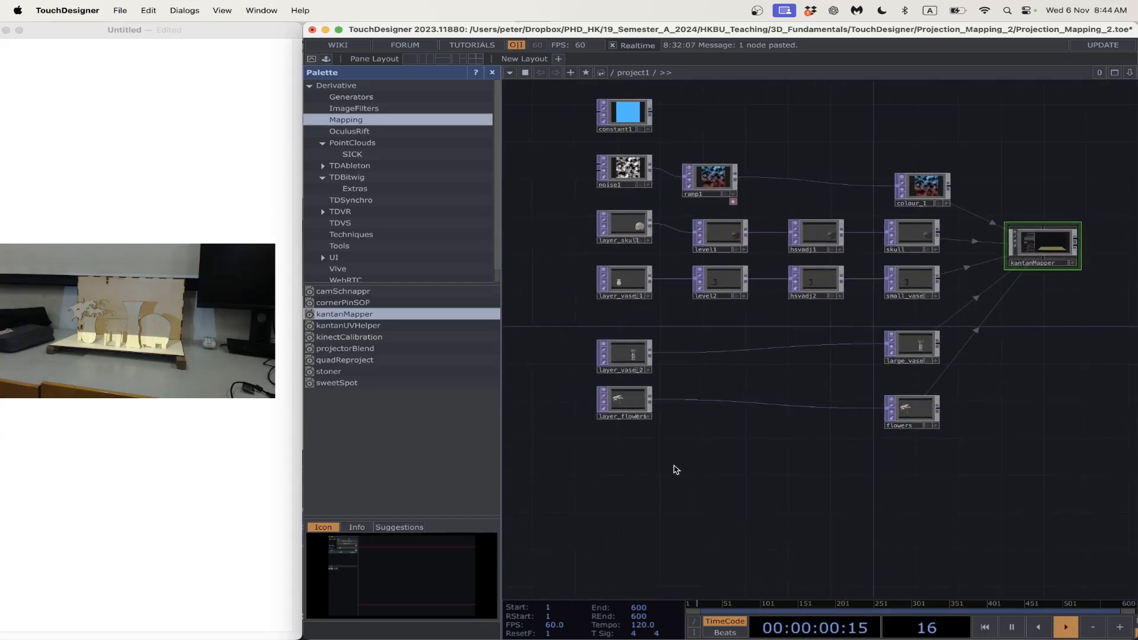
pyautogui.moveTo(628, 119); pyautogui.dragTo(639, 504)
# - Add a Null TOP fed by constant1, place it beneath the flowers null, and name it floor
pyautogui.rightClick(652, 496)
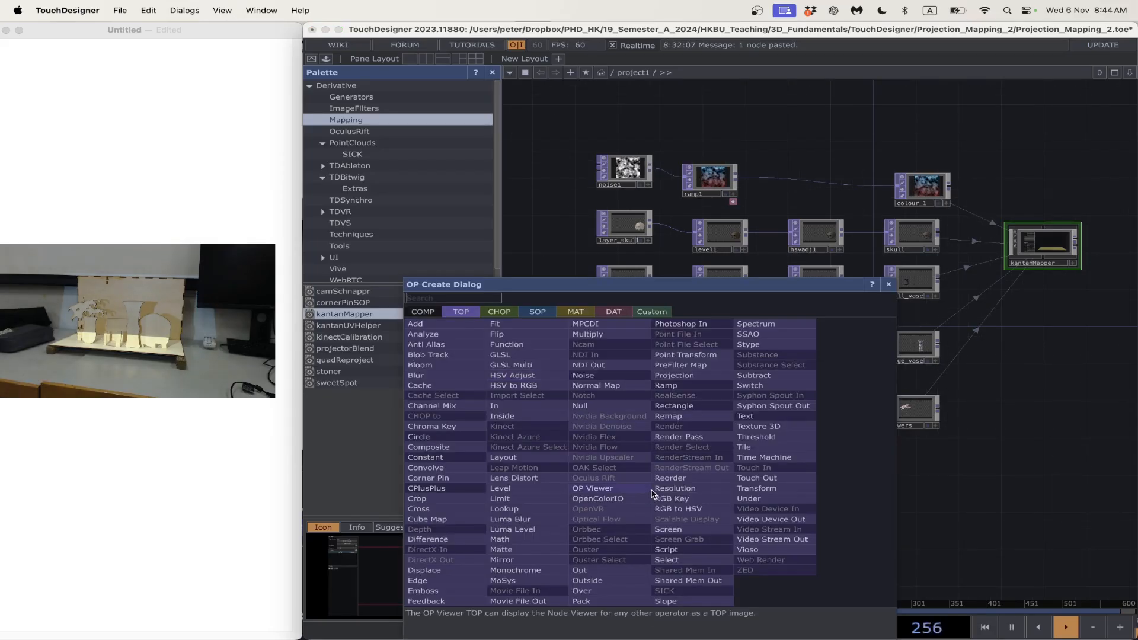
pyautogui.write('null')
pyautogui.press('Return')
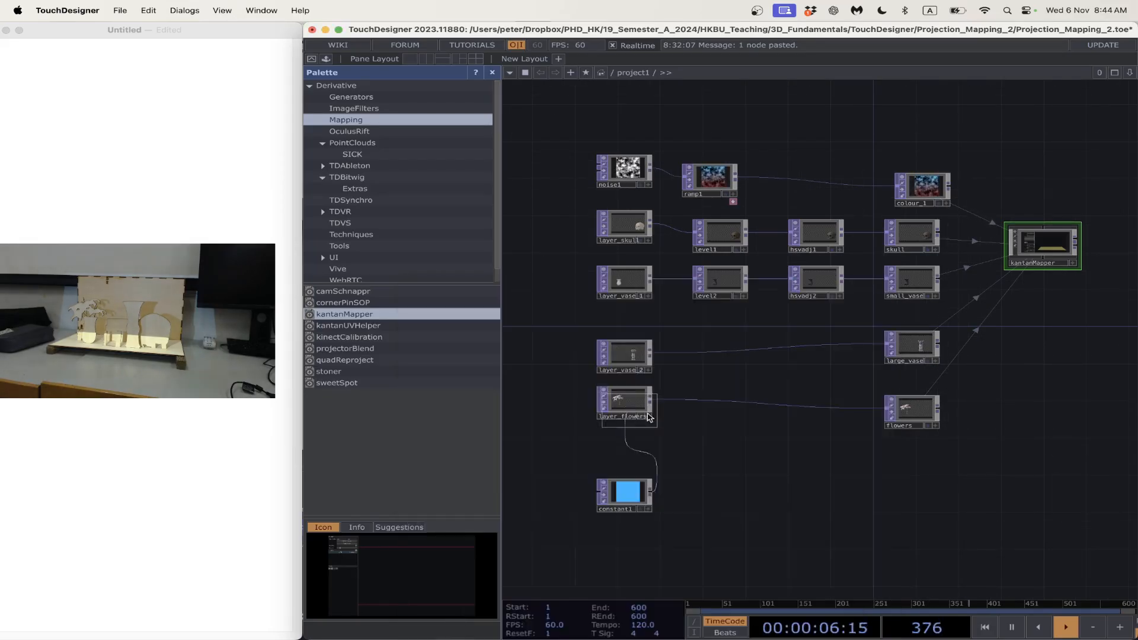
pyautogui.click(909, 495)
pyautogui.press('p')
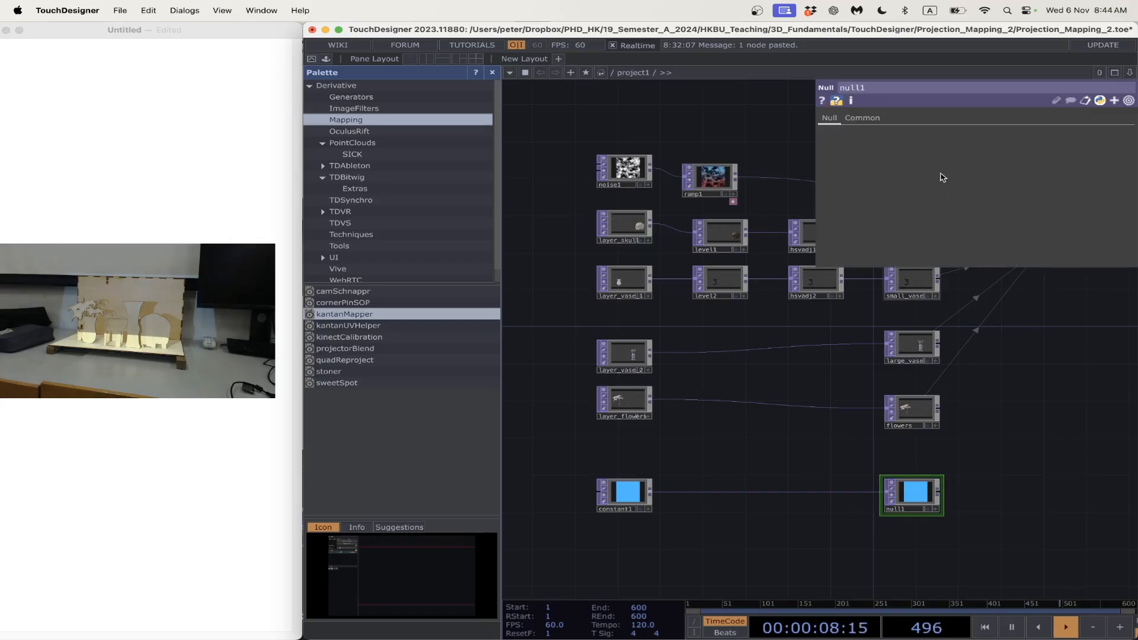
pyautogui.write('floor')
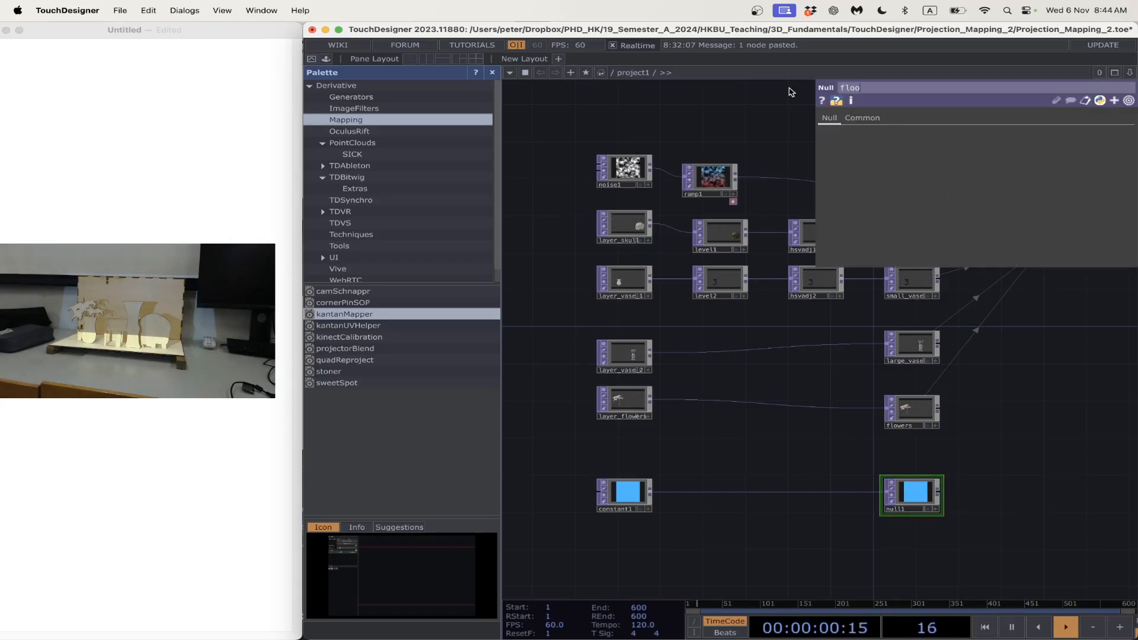
pyautogui.press('Return')
# - Duplicate the constant1 and floor nodes together, placing the copies directly below the originals
pyautogui.moveTo(774, 544); pyautogui.dragTo(765, 498)
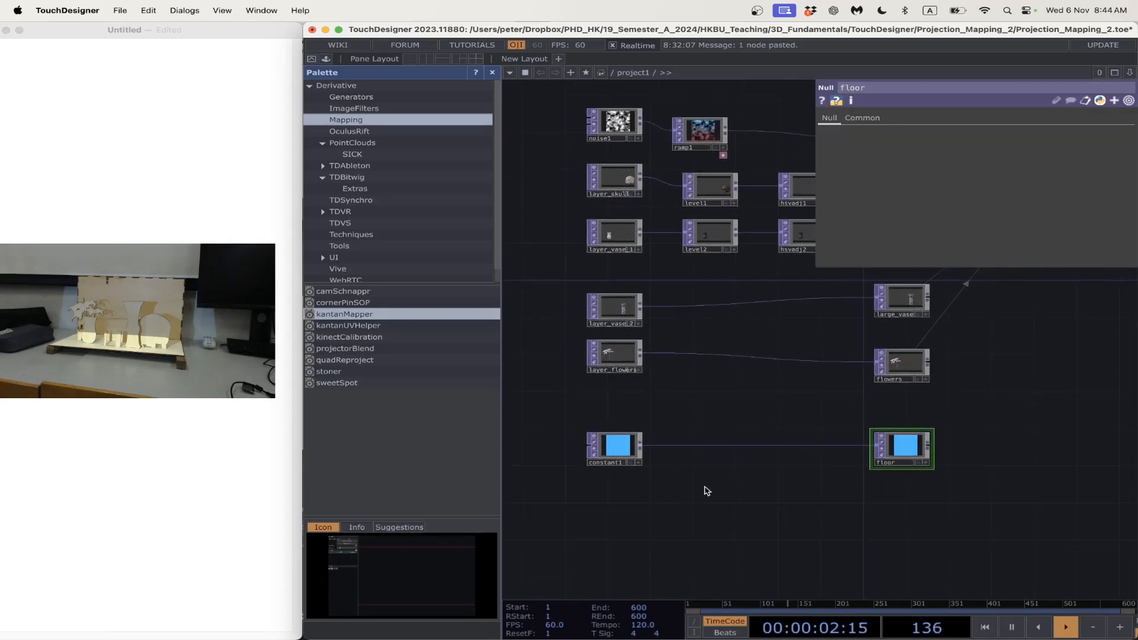
pyautogui.moveTo(579, 408); pyautogui.dragTo(863, 463, button='right')
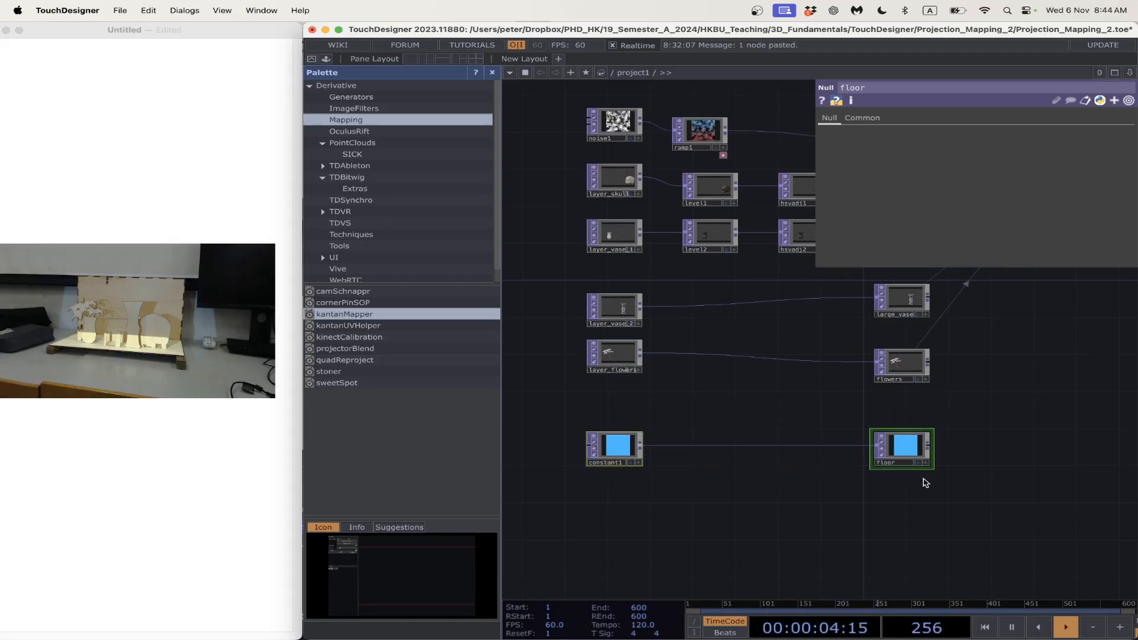
pyautogui.hotkey('ctrl', 'v')
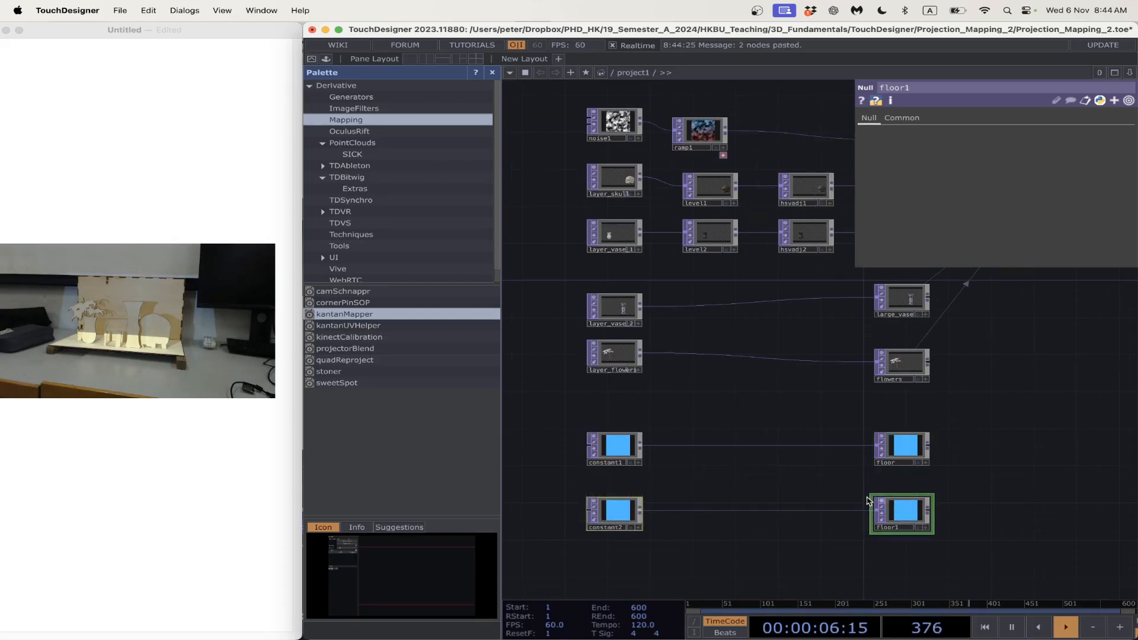
pyautogui.click(737, 527)
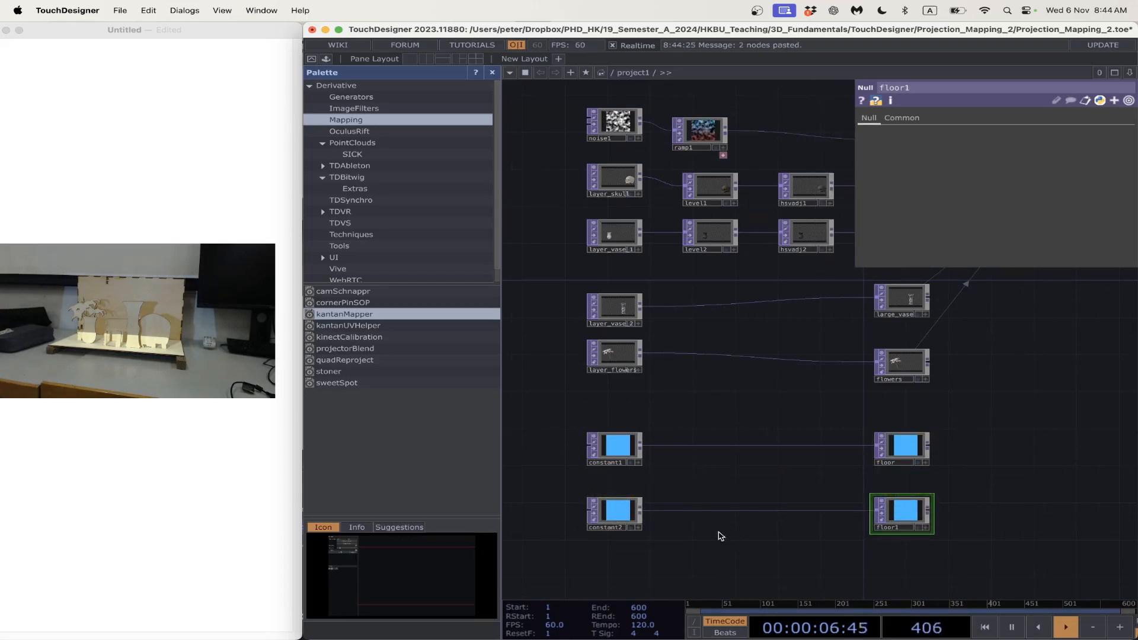
# - Set the duplicated constant's colour to orange (red 1, green 0.54, blue 0) and rename its connected null to background
pyautogui.click(596, 511)
pyautogui.click(990, 143)
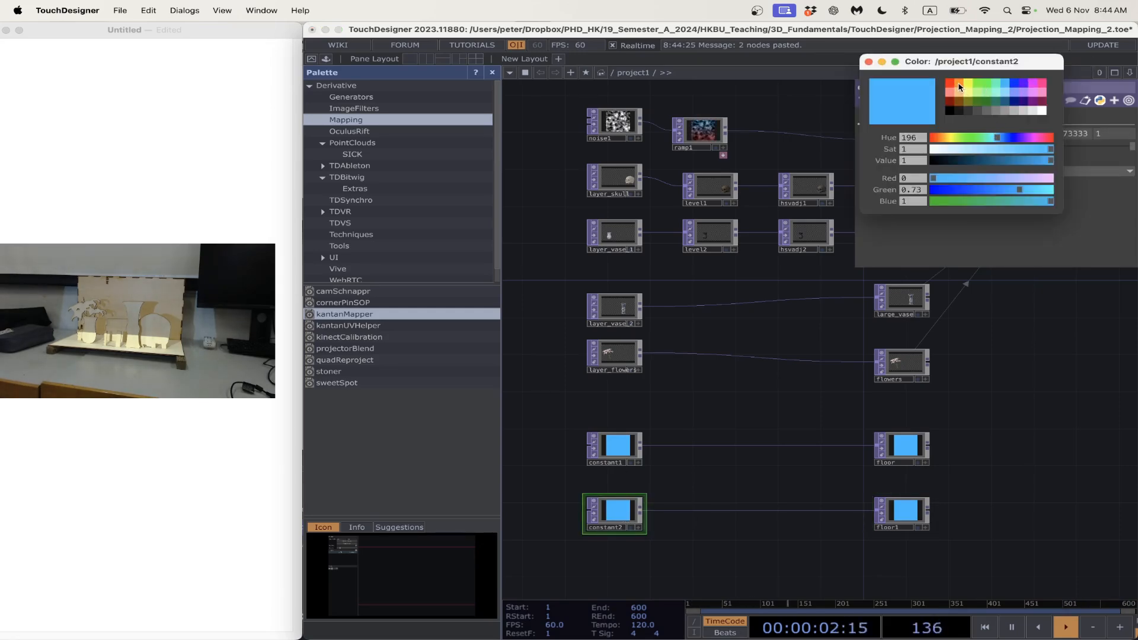
pyautogui.click(960, 85)
pyautogui.click(990, 525)
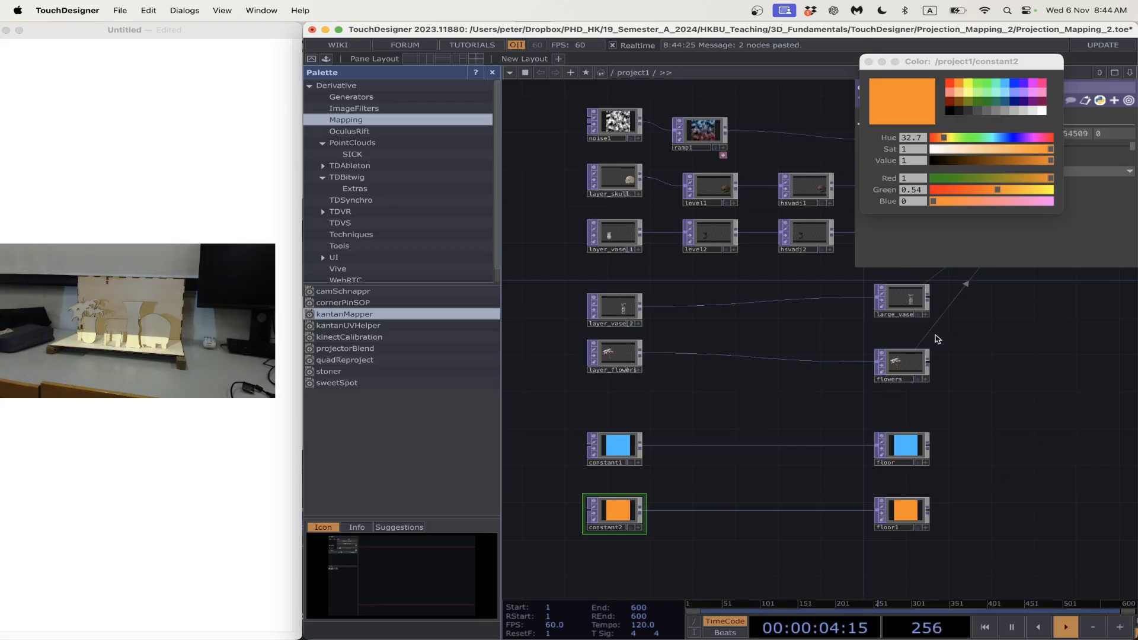
pyautogui.click(906, 515)
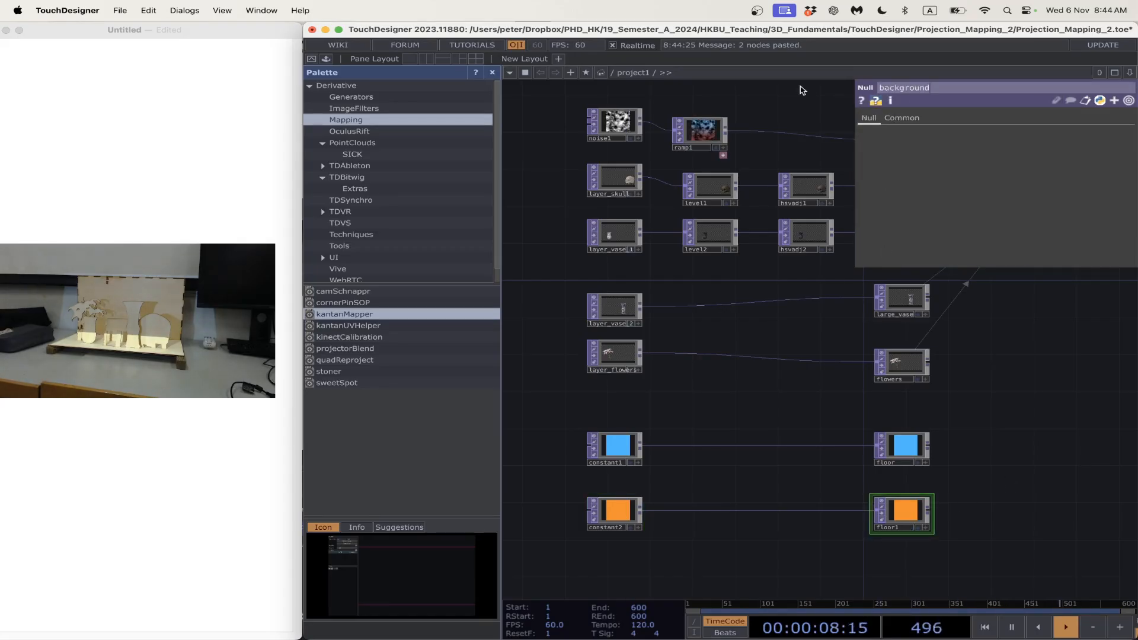
pyautogui.write('background')
pyautogui.press('Return')
# - Reopen the kantanMapper edit window and assign /project1/floor as the floor shape's texture, with the texture enabled
pyautogui.moveTo(1015, 346); pyautogui.dragTo(681, 351)
pyautogui.click(705, 207)
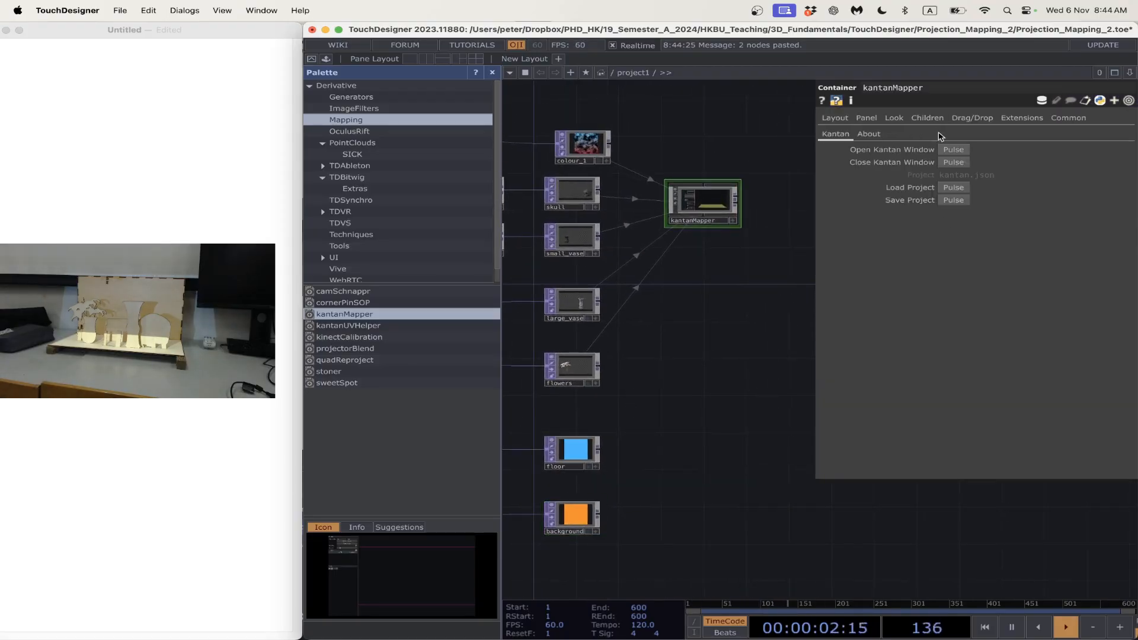
pyautogui.click(952, 150)
pyautogui.moveTo(482, 184); pyautogui.dragTo(802, 95)
pyautogui.click(430, 363)
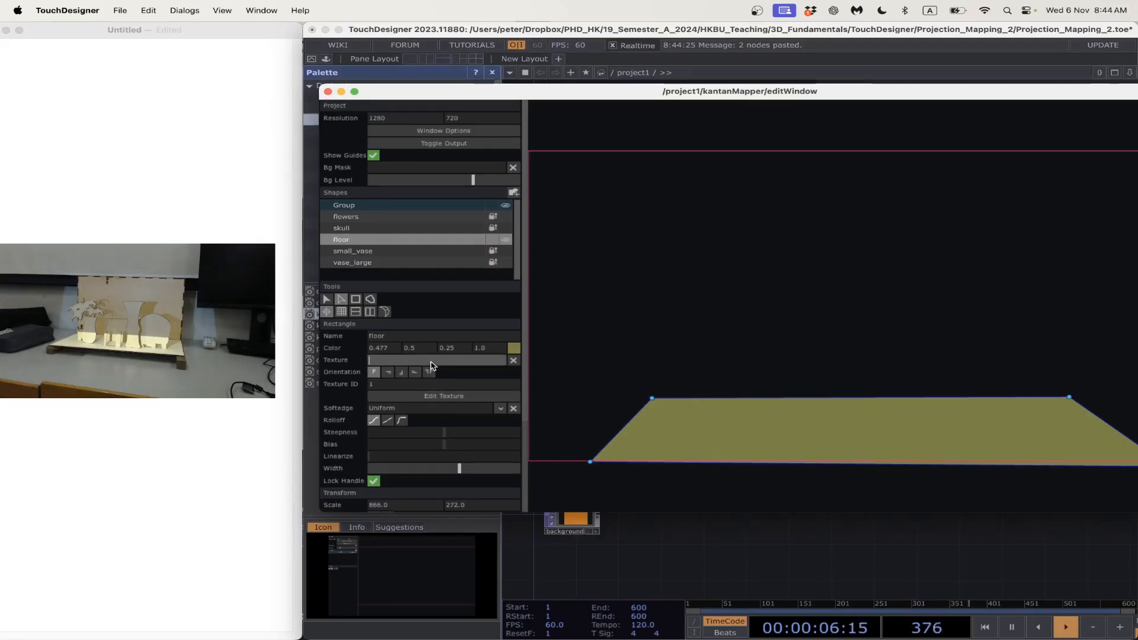
pyautogui.write('/')
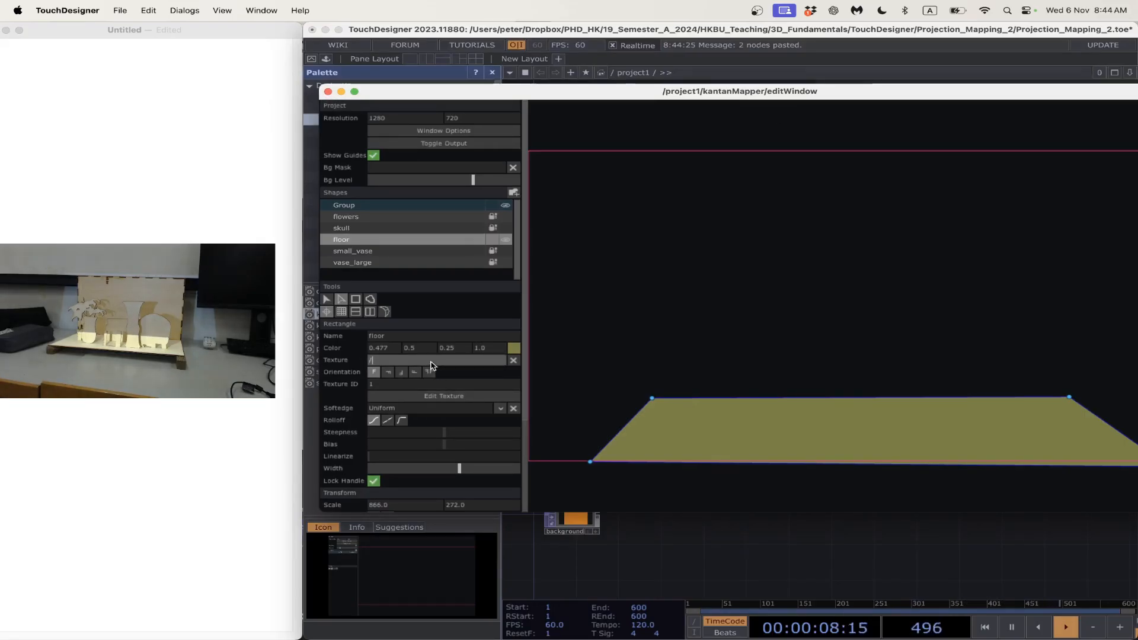
pyautogui.write('project')
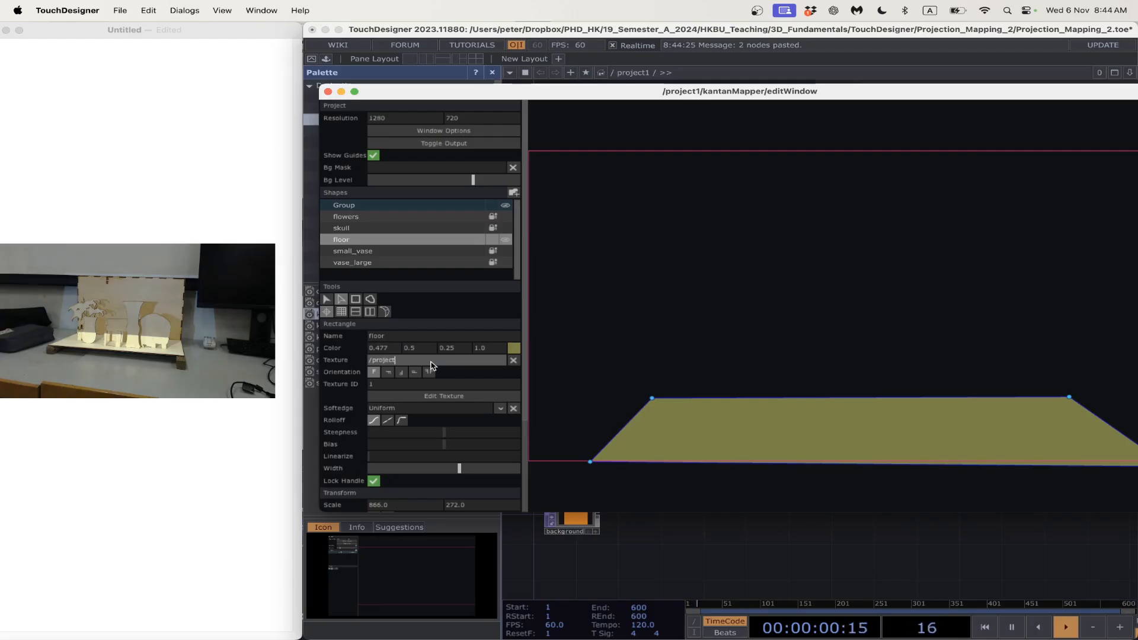
pyautogui.write('1/floor')
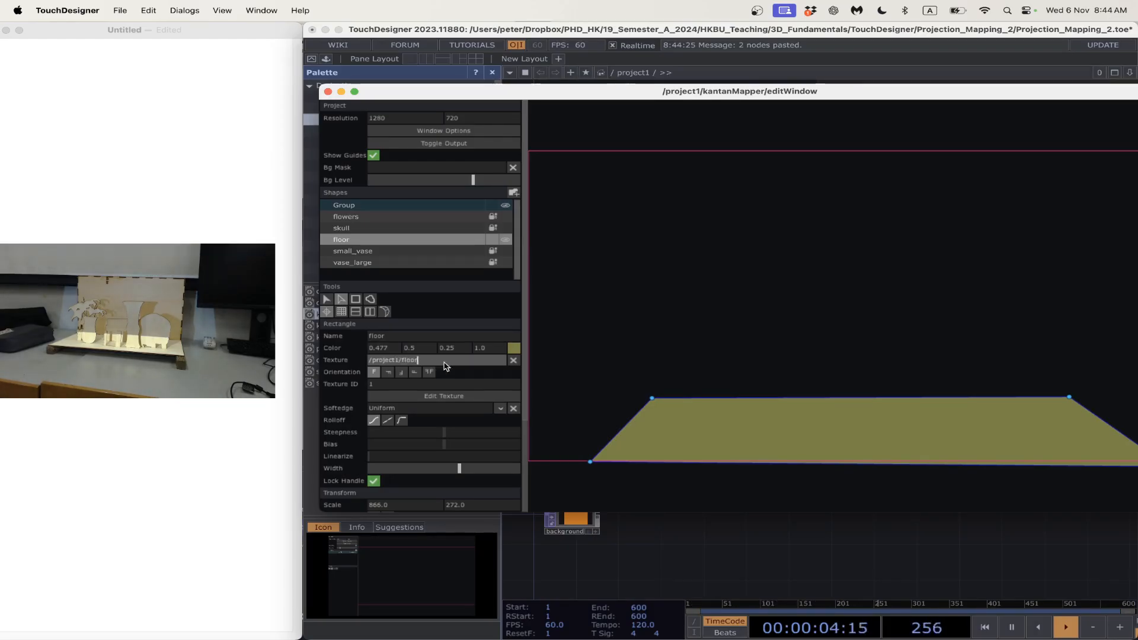
pyautogui.press('Return')
pyautogui.click(513, 361)
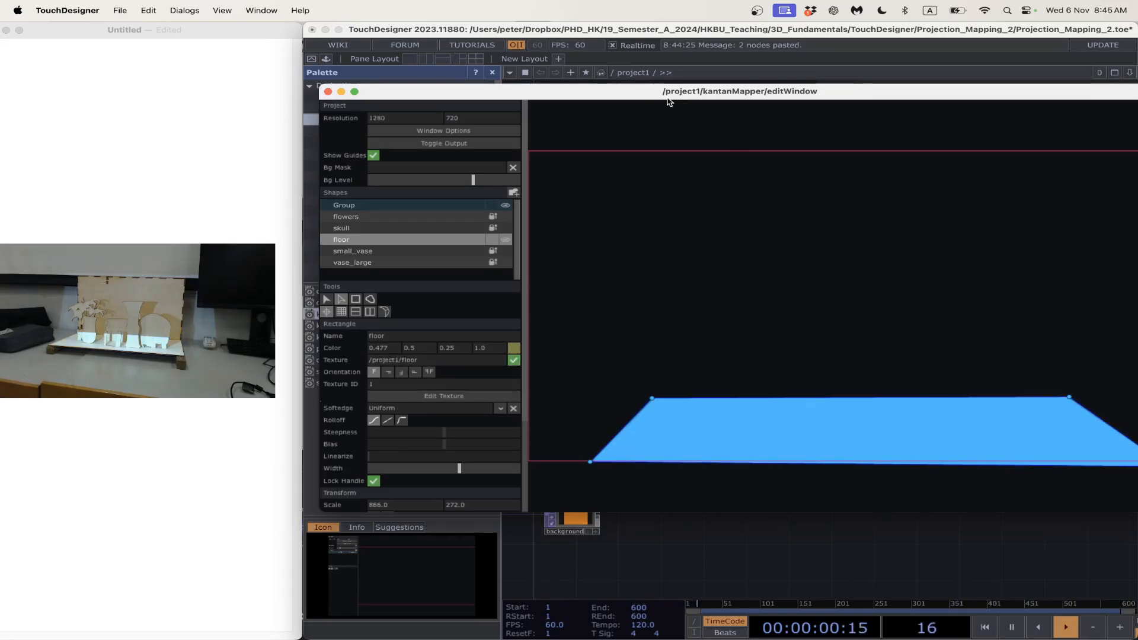
# - Close the edit window, examine the root-level network with the project1 and perform components, and return inside project1
pyautogui.moveTo(666, 93); pyautogui.dragTo(663, 182)
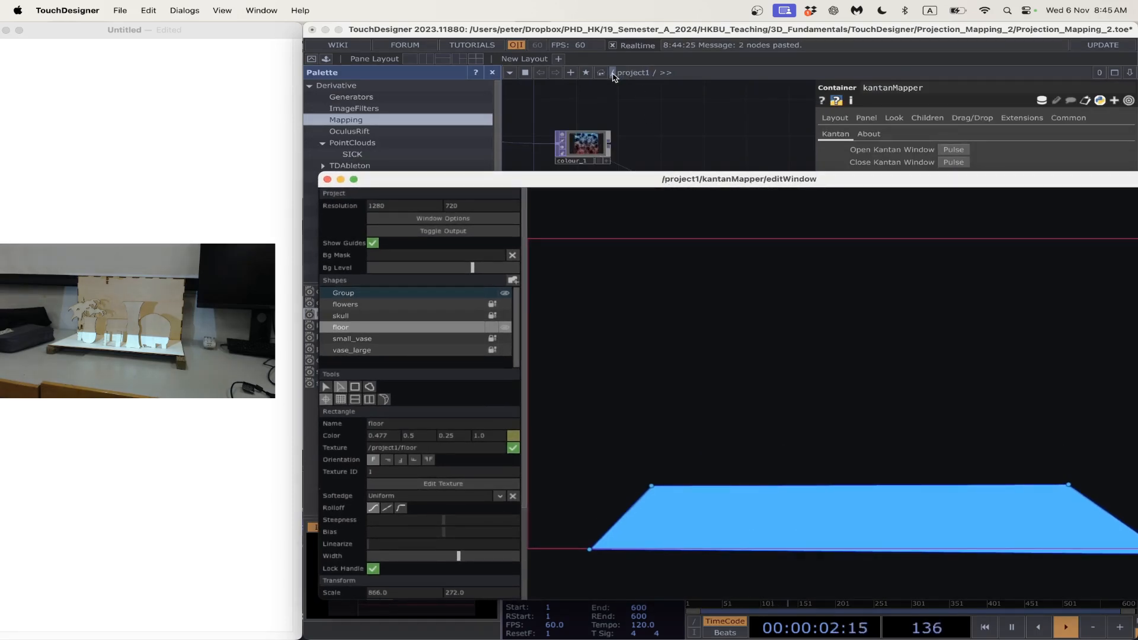
pyautogui.click(655, 134)
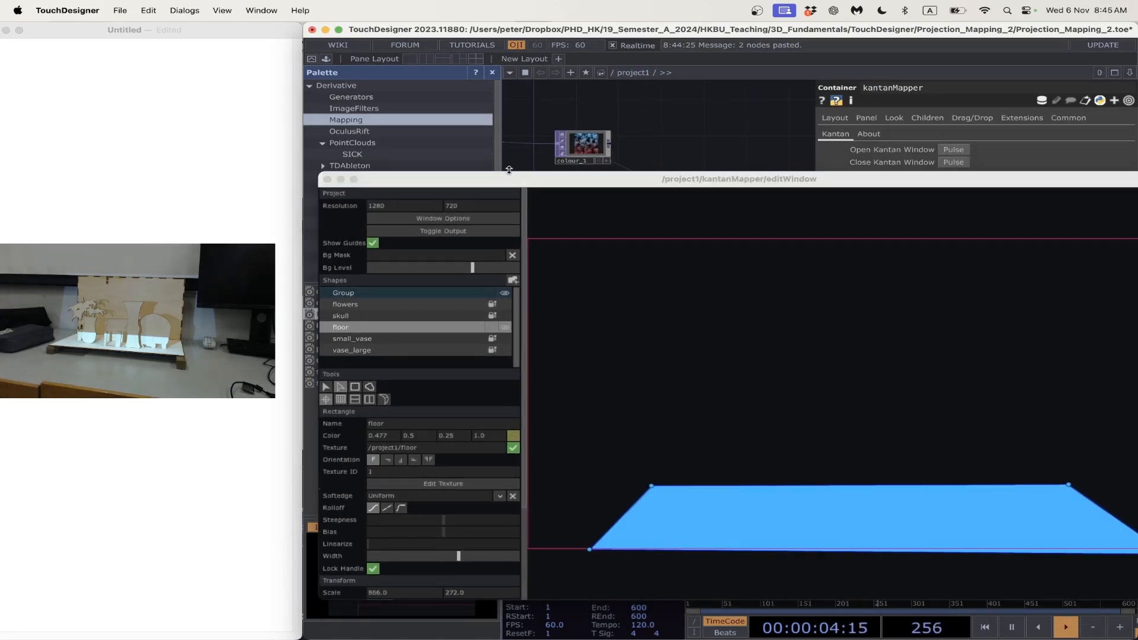
pyautogui.click(327, 179)
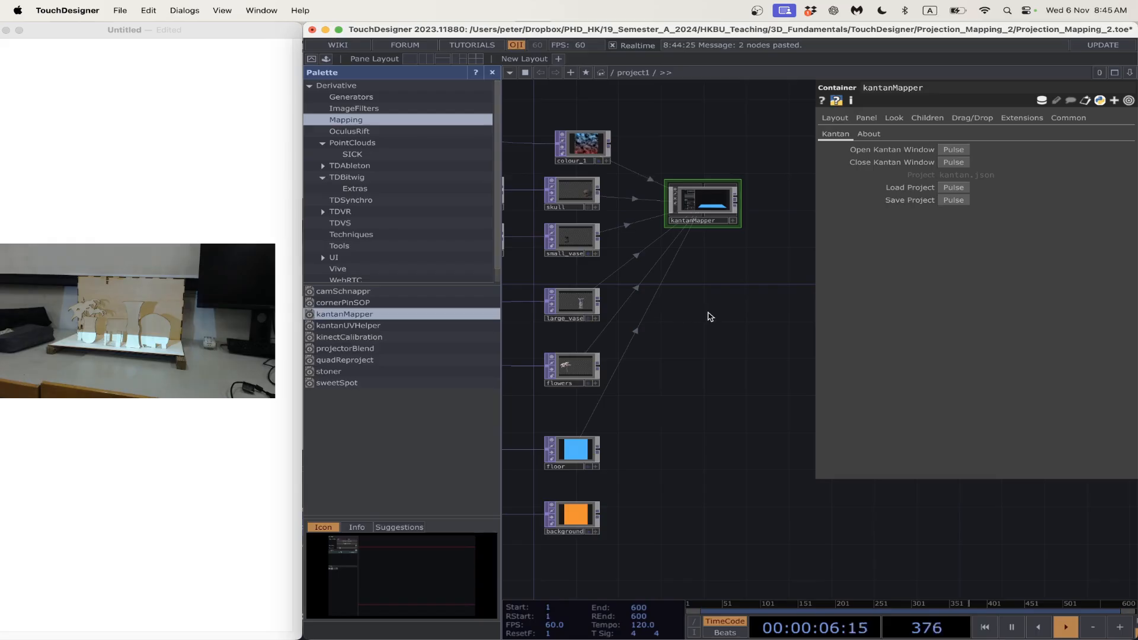
pyautogui.scroll(-5, 708, 314)
pyautogui.scroll(-10, 708, 314)
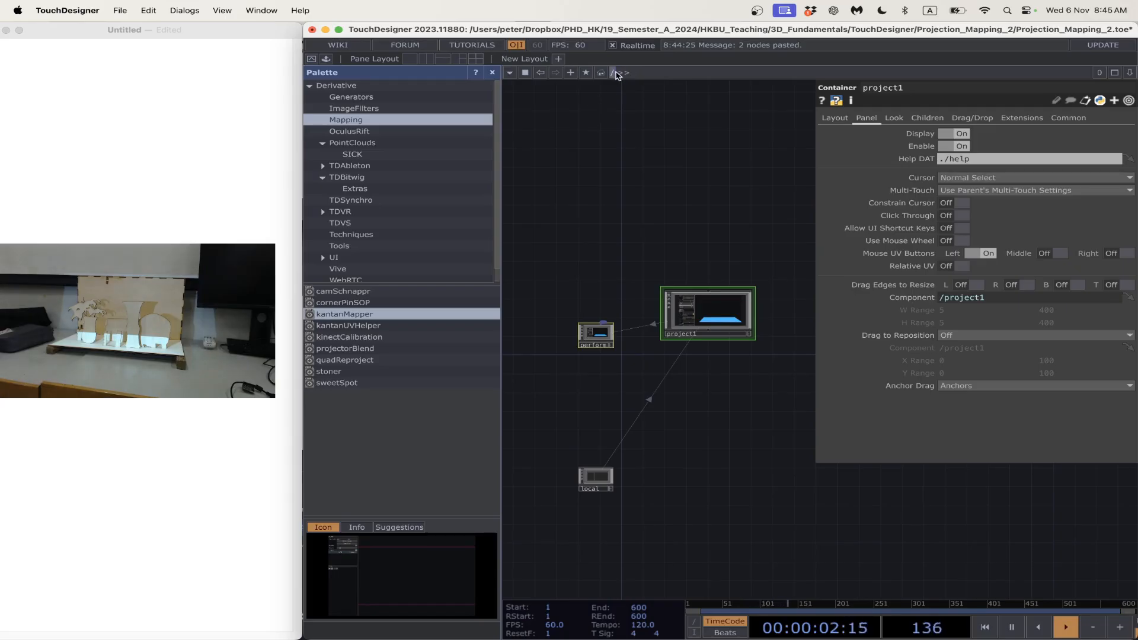
pyautogui.scroll(3, 670, 367)
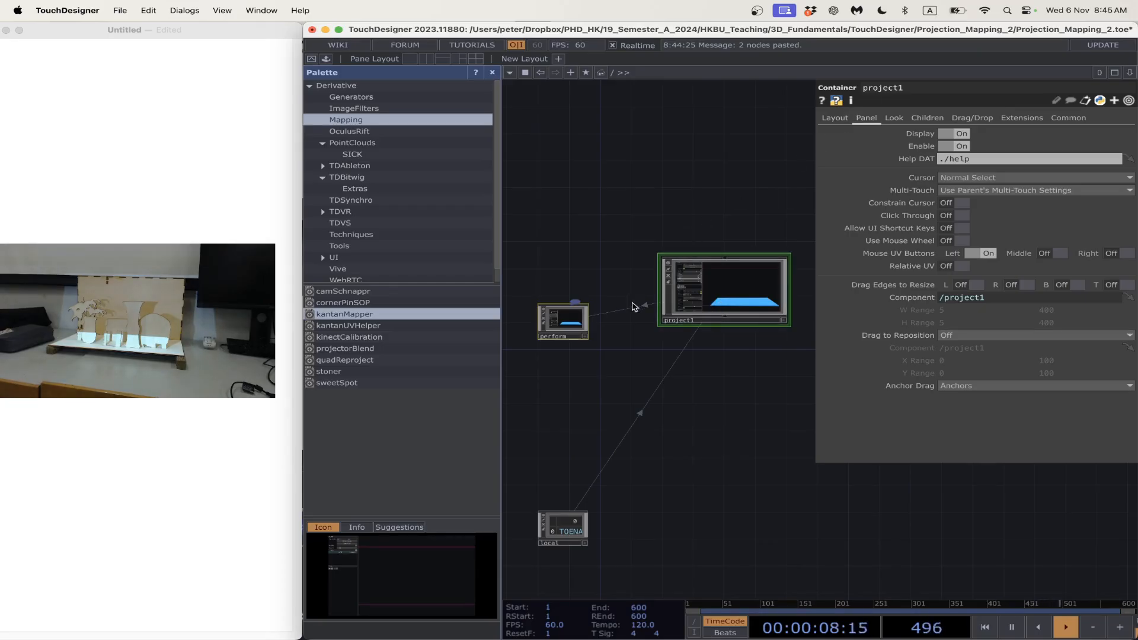
pyautogui.scroll(5, 561, 328)
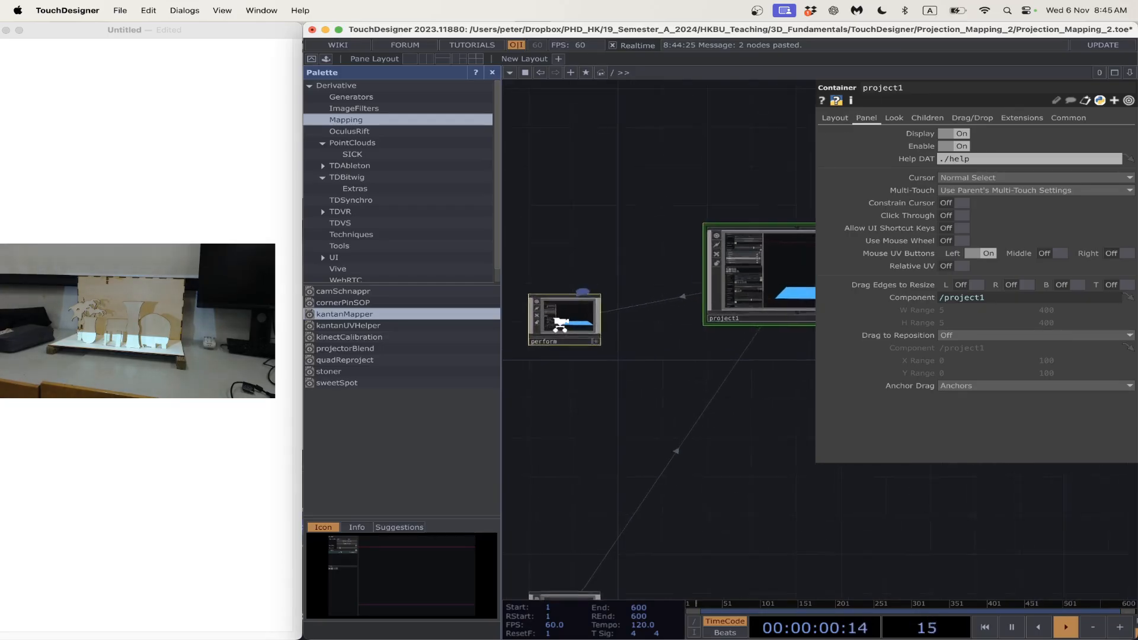
pyautogui.scroll(-5, 561, 328)
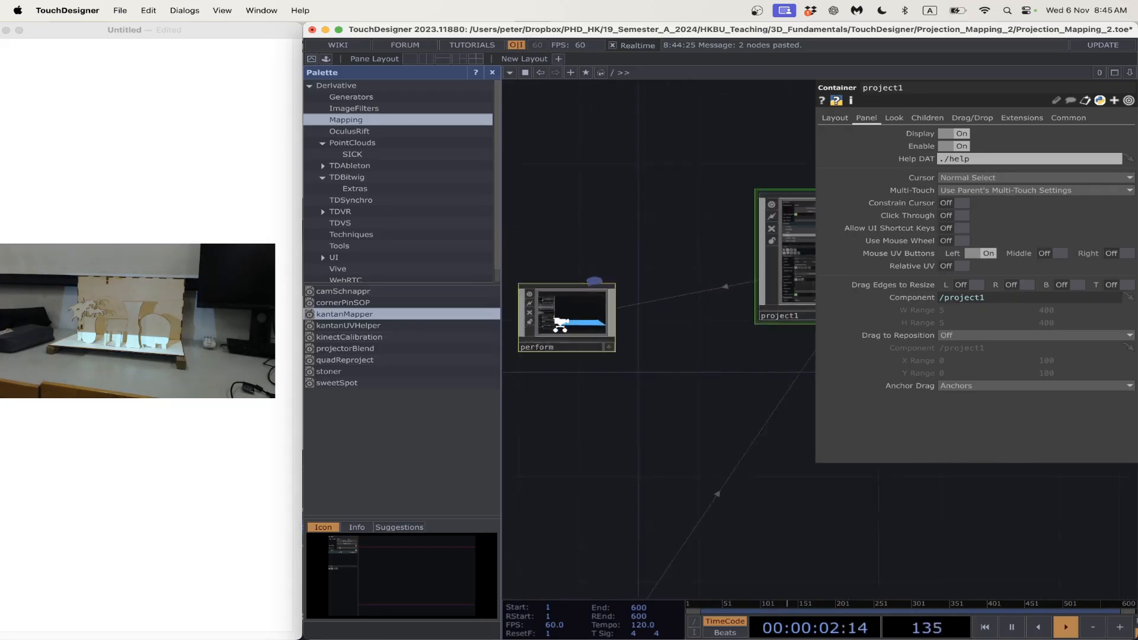
pyautogui.moveTo(780, 425); pyautogui.dragTo(673, 473)
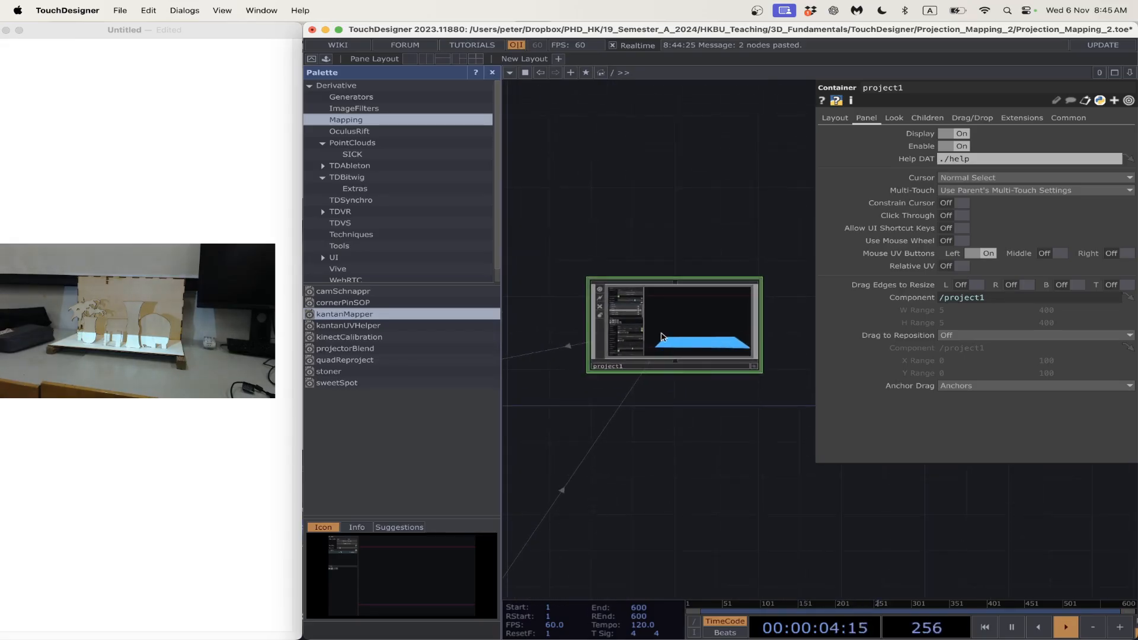
pyautogui.scroll(10, 666, 305)
pyautogui.scroll(3, 666, 304)
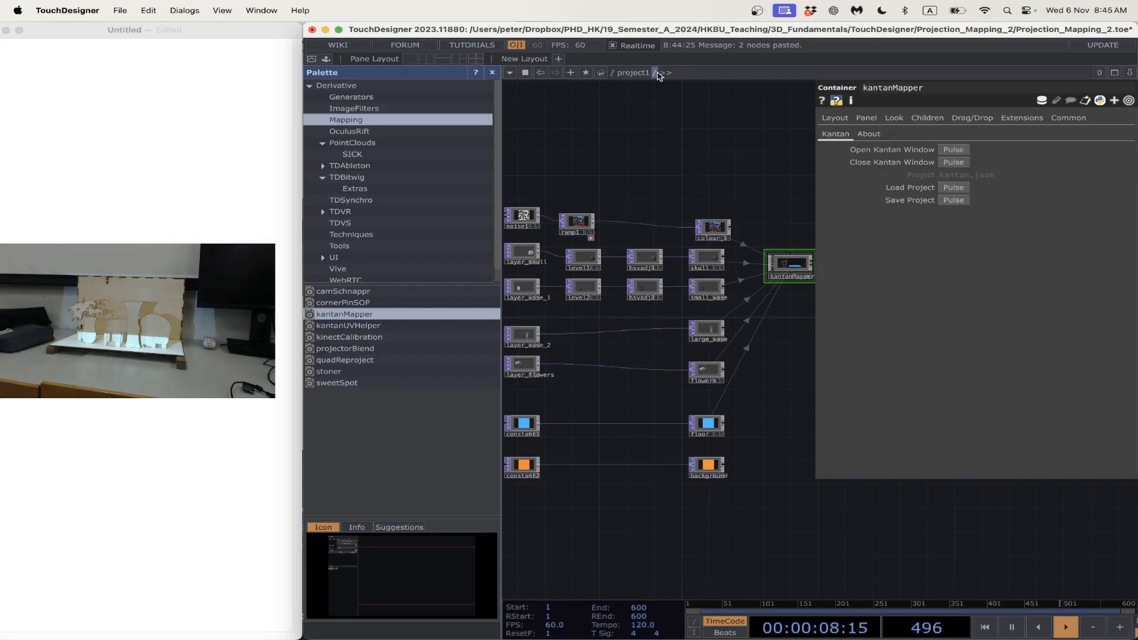
# - Check the names of the nulls feeding kantanMapper, and reopen its edit window, repositioned to show the shape list
pyautogui.click(707, 258)
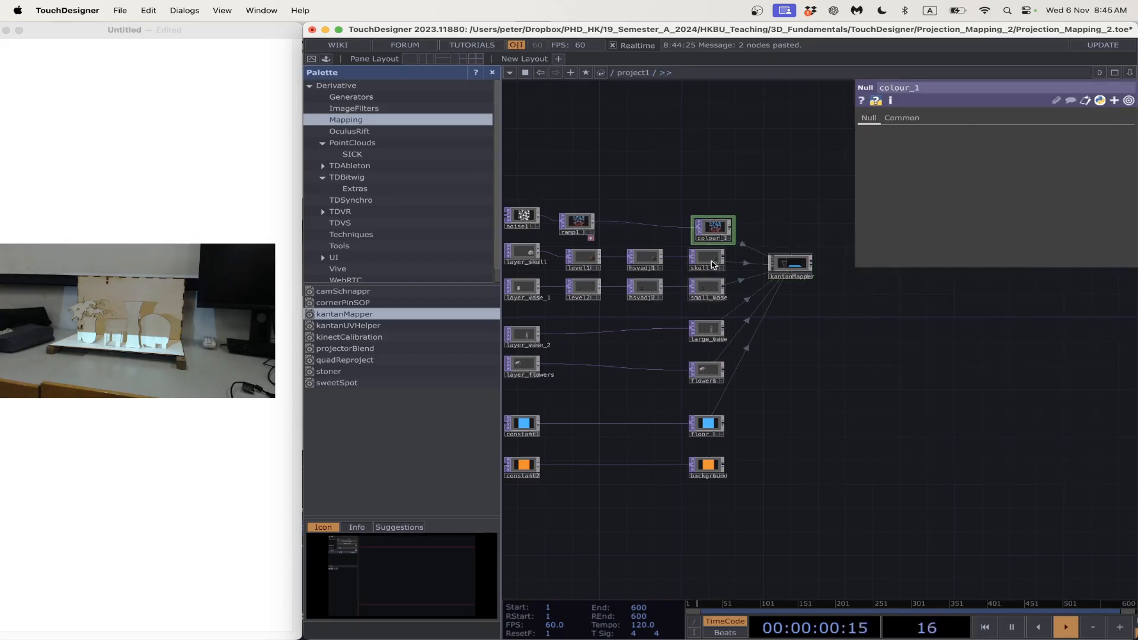
pyautogui.click(709, 293)
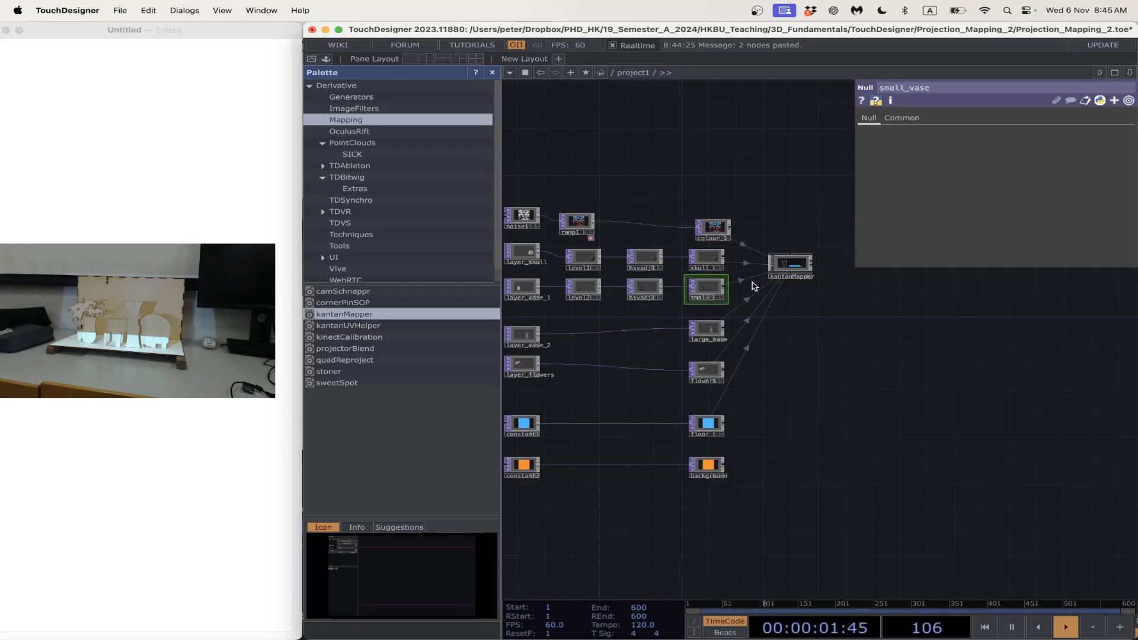
pyautogui.click(788, 273)
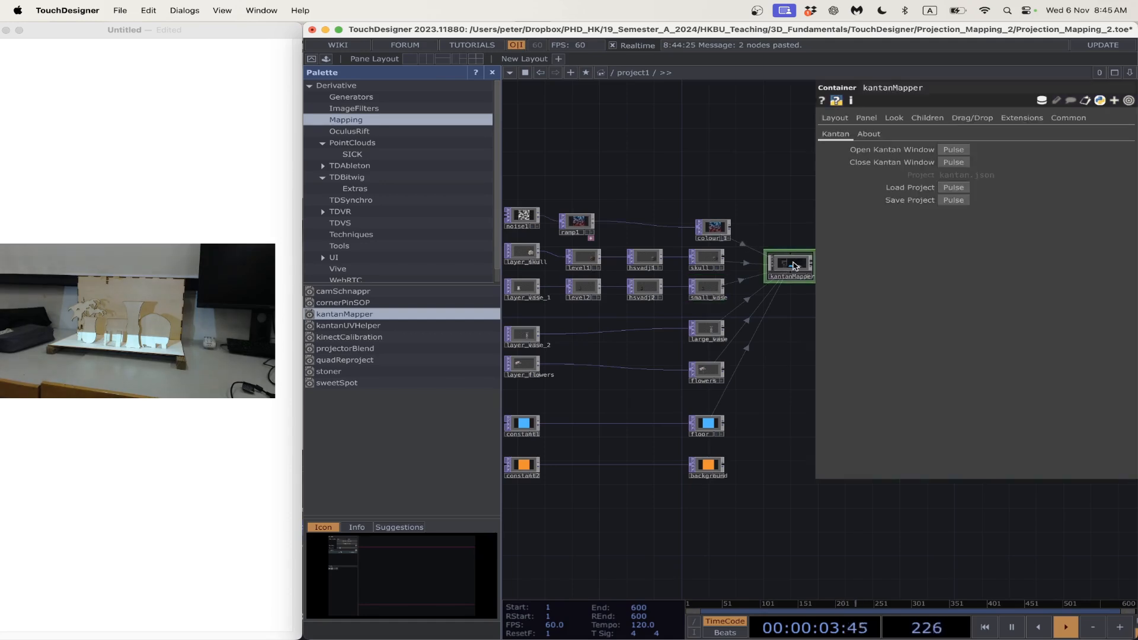
pyautogui.click(951, 150)
pyautogui.moveTo(563, 185); pyautogui.dragTo(876, 88)
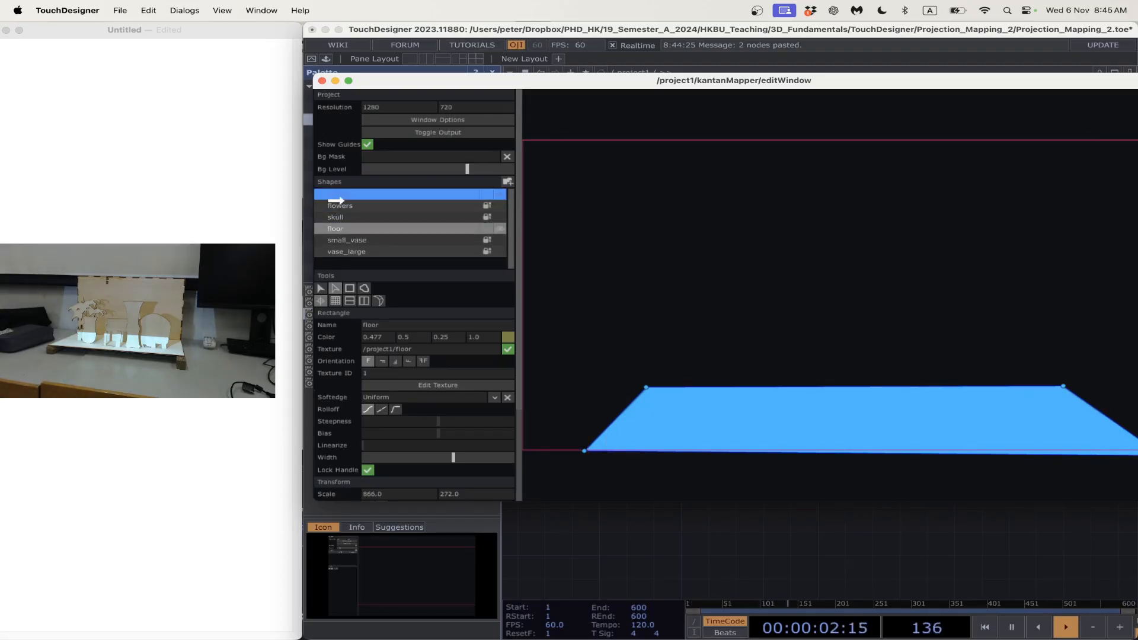
# - Move the floor shape above flowers in the group's shape list, and lock and hide it
pyautogui.moveTo(334, 203)
pyautogui.mouseDown()
pyautogui.moveTo(348, 210)
pyautogui.moveTo(335, 218)
pyautogui.mouseUp()
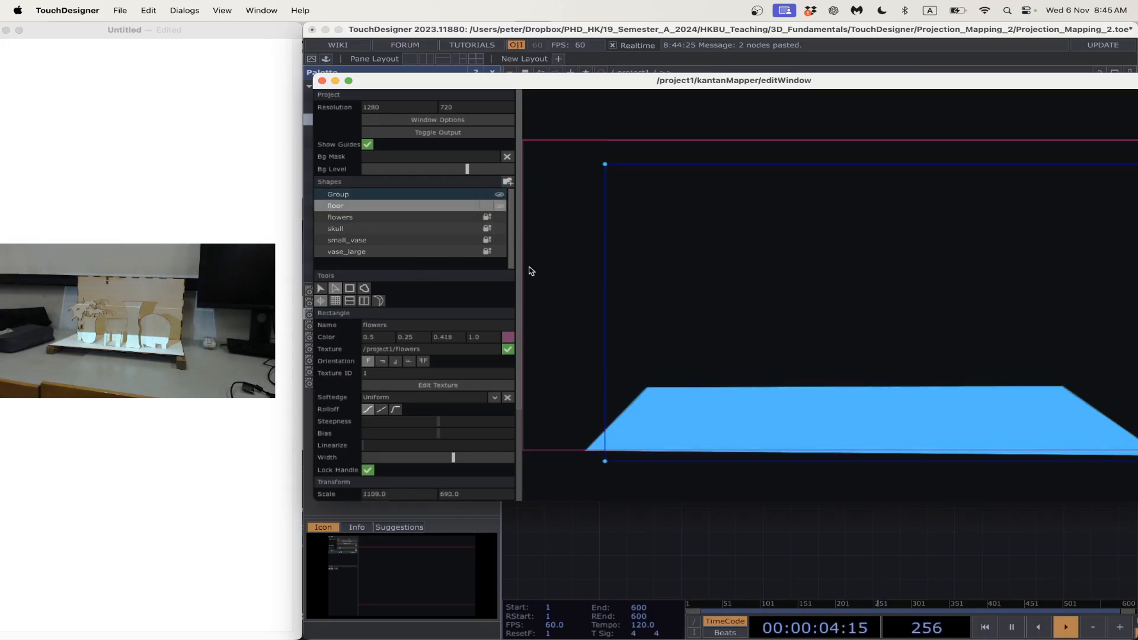
pyautogui.click(495, 207)
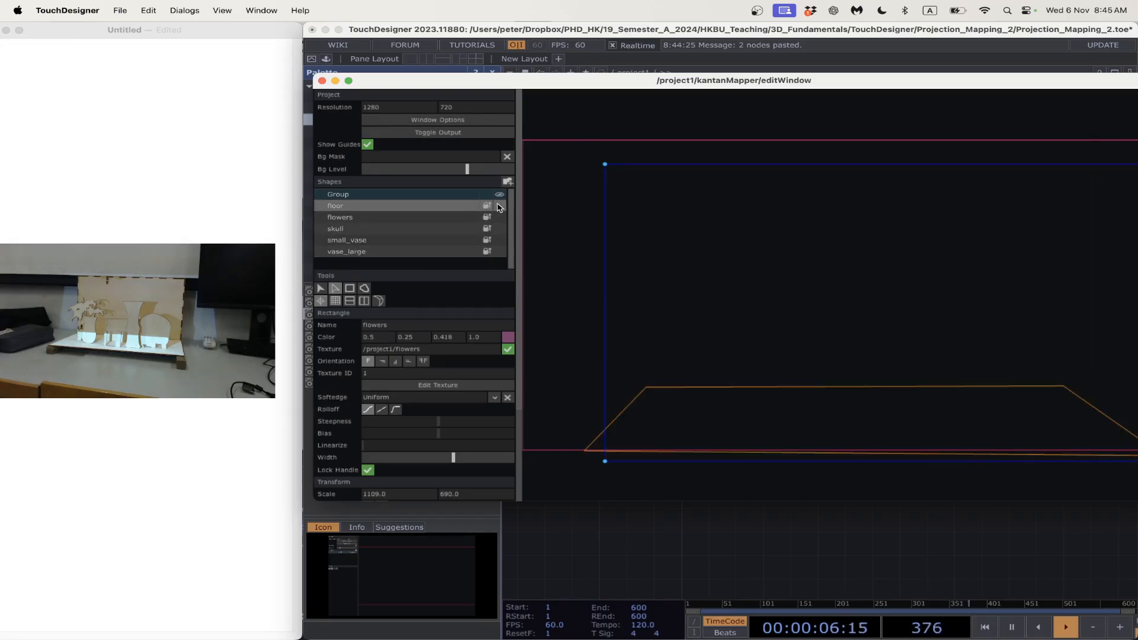
# - Draw a rectangle shape about 543 by 248 in the upper middle of the canvas and name it background
pyautogui.click(349, 288)
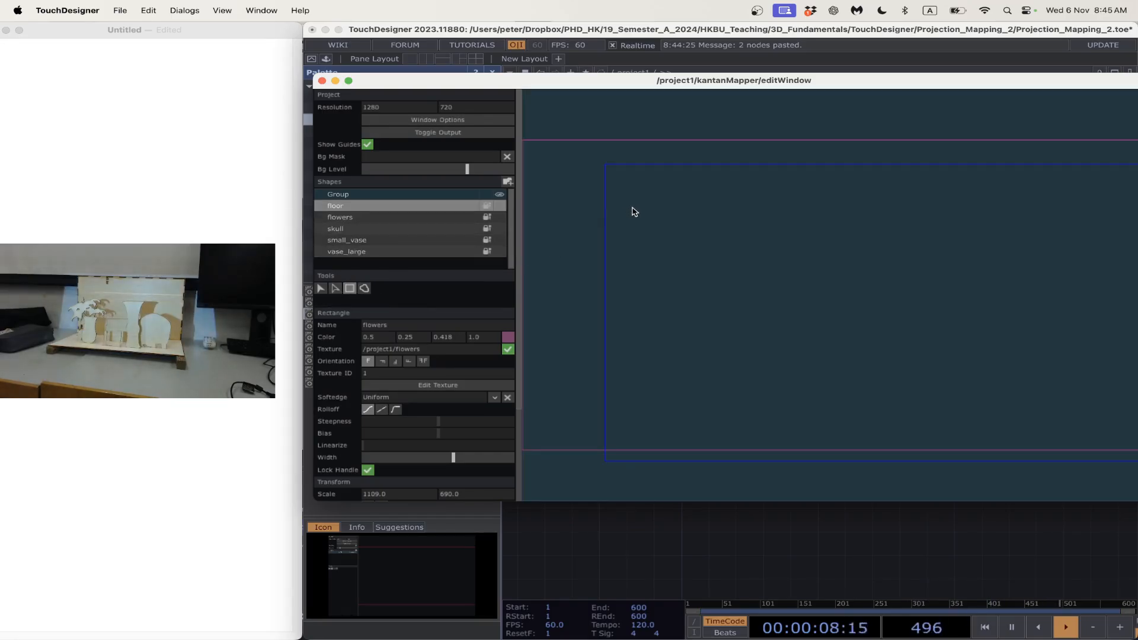
pyautogui.moveTo(630, 208); pyautogui.dragTo(899, 317)
pyautogui.click(403, 325)
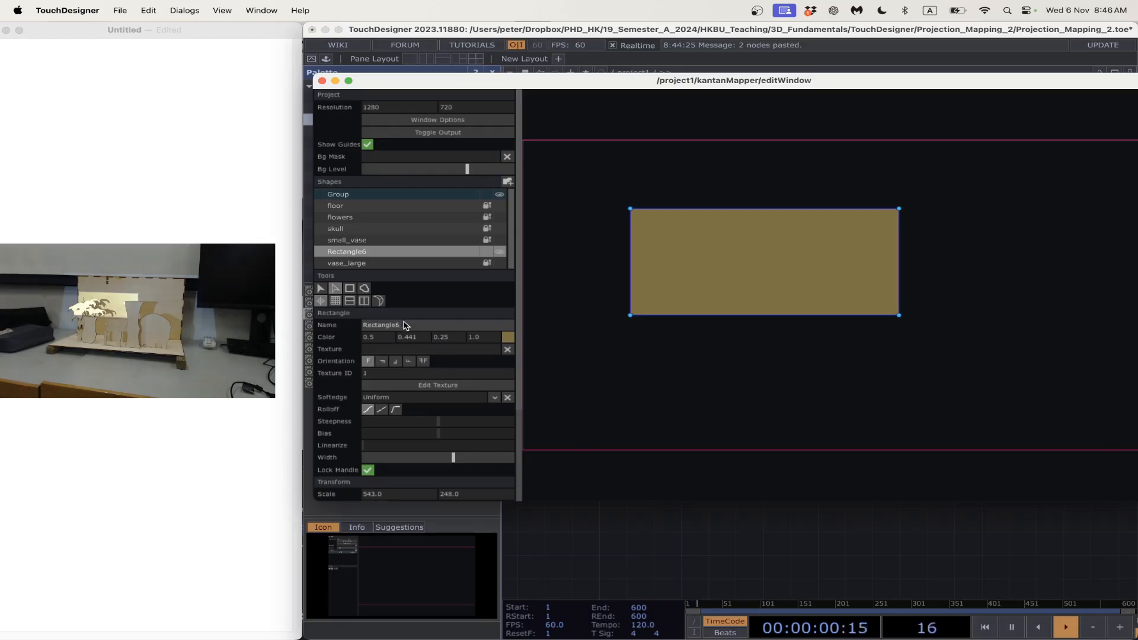
pyautogui.write('background')
pyautogui.press('Return')
# - Assign /project1/background as the background shape's texture
pyautogui.click(391, 350)
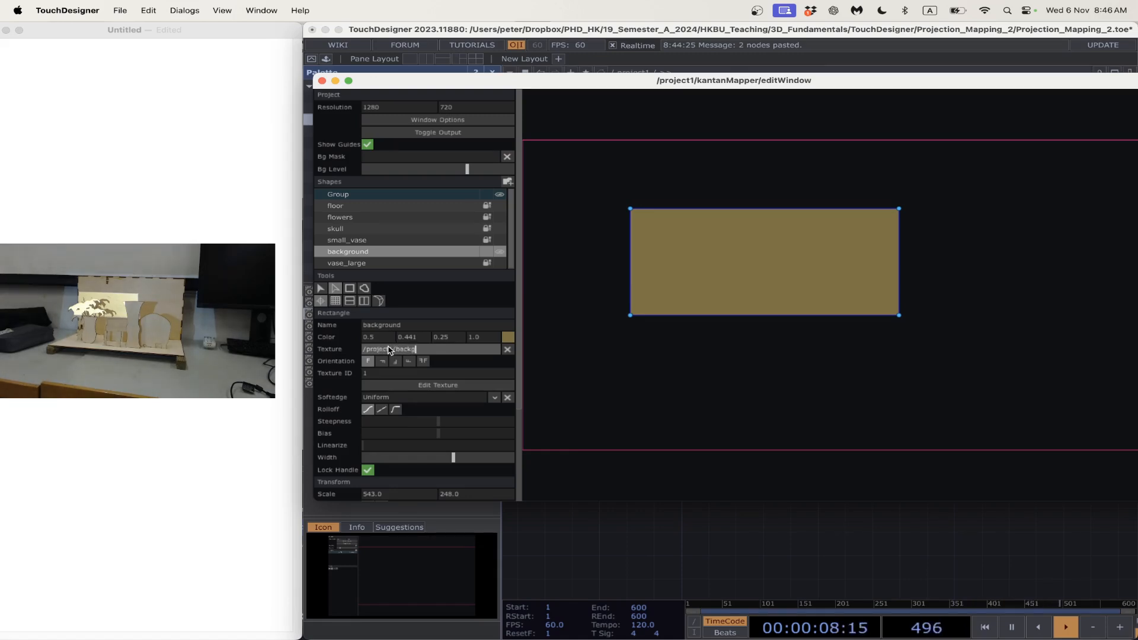
pyautogui.press('Return')
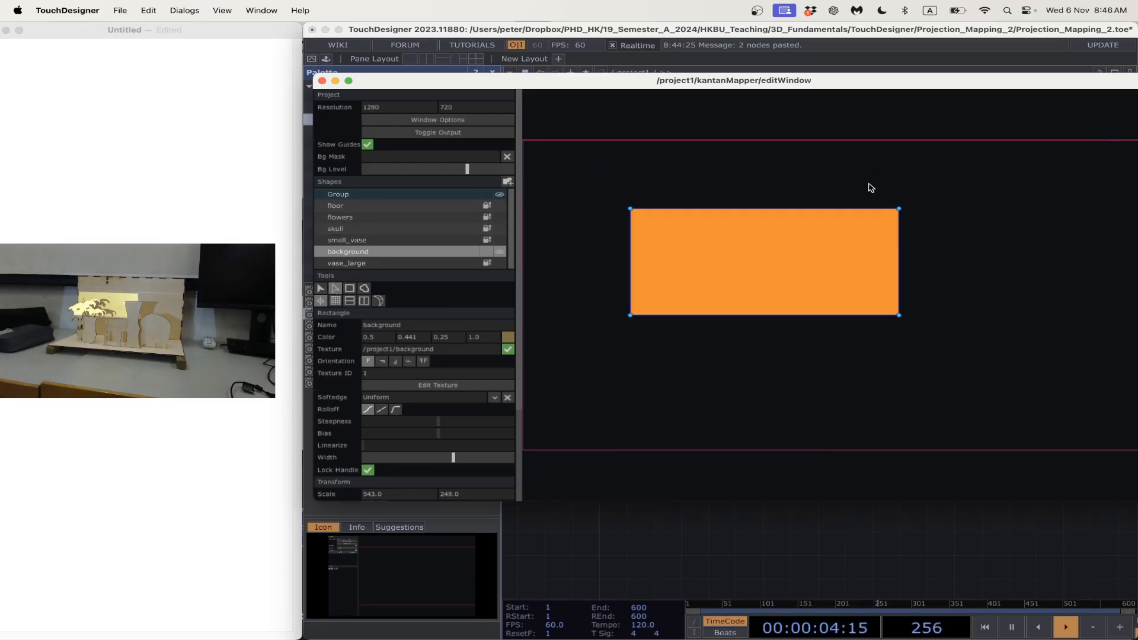
# - Reposition the background shape's four corners to fit the model's back wall, with the lower edge meeting the floor's rear edge
pyautogui.moveTo(901, 212); pyautogui.dragTo(1100, 138)
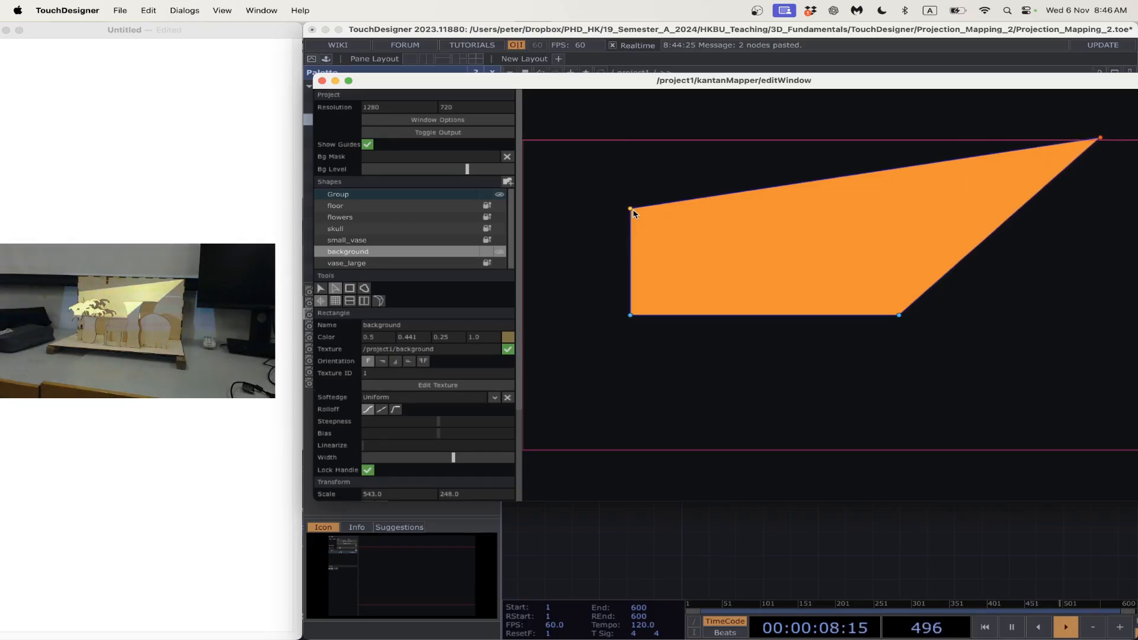
pyautogui.moveTo(631, 211); pyautogui.dragTo(626, 140)
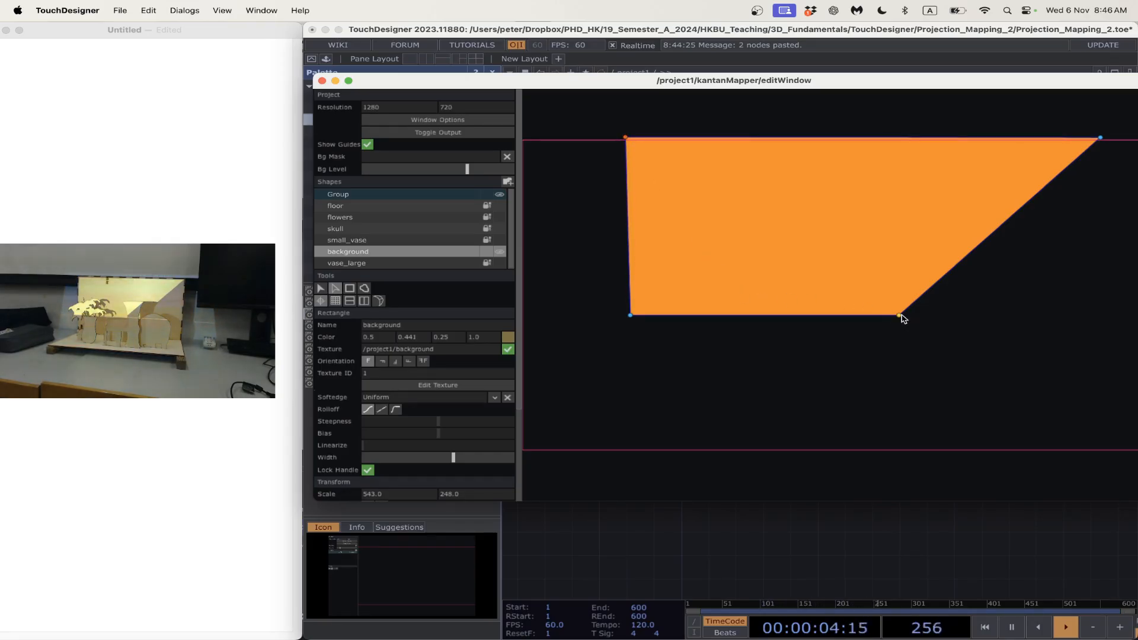
pyautogui.moveTo(900, 317); pyautogui.dragTo(1072, 375)
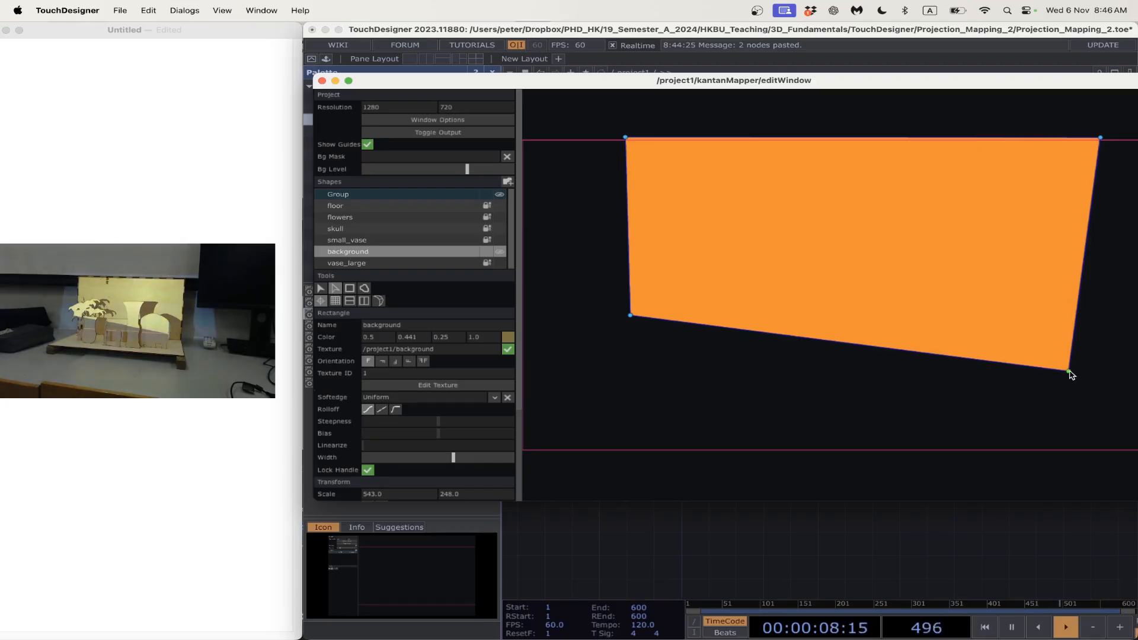
pyautogui.moveTo(632, 320); pyautogui.dragTo(651, 391)
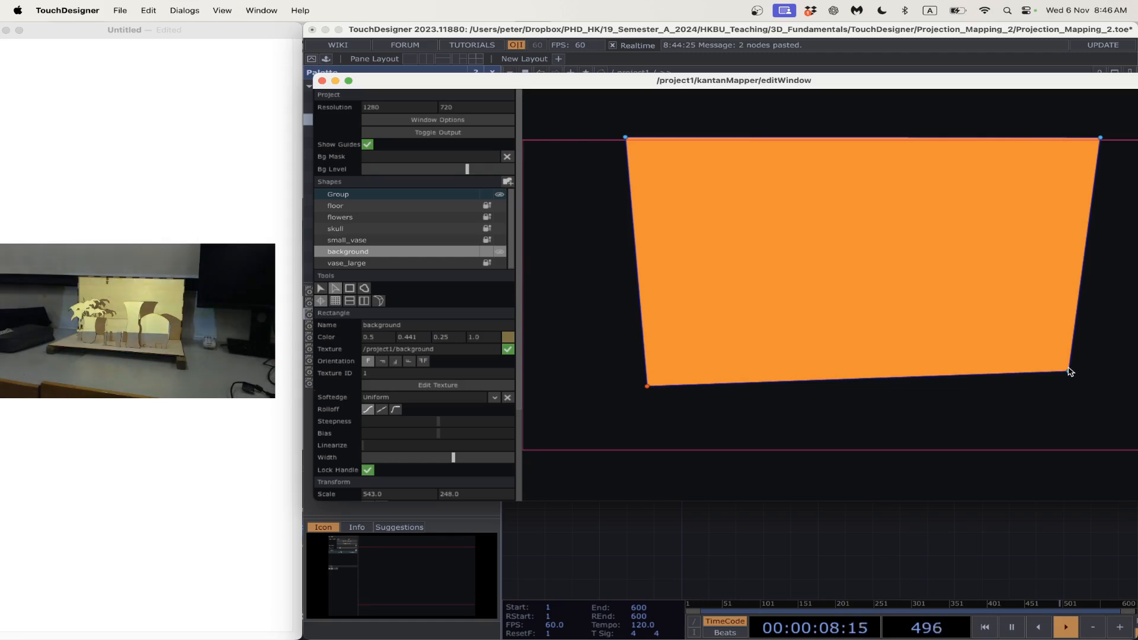
pyautogui.moveTo(1069, 374); pyautogui.dragTo(1068, 390)
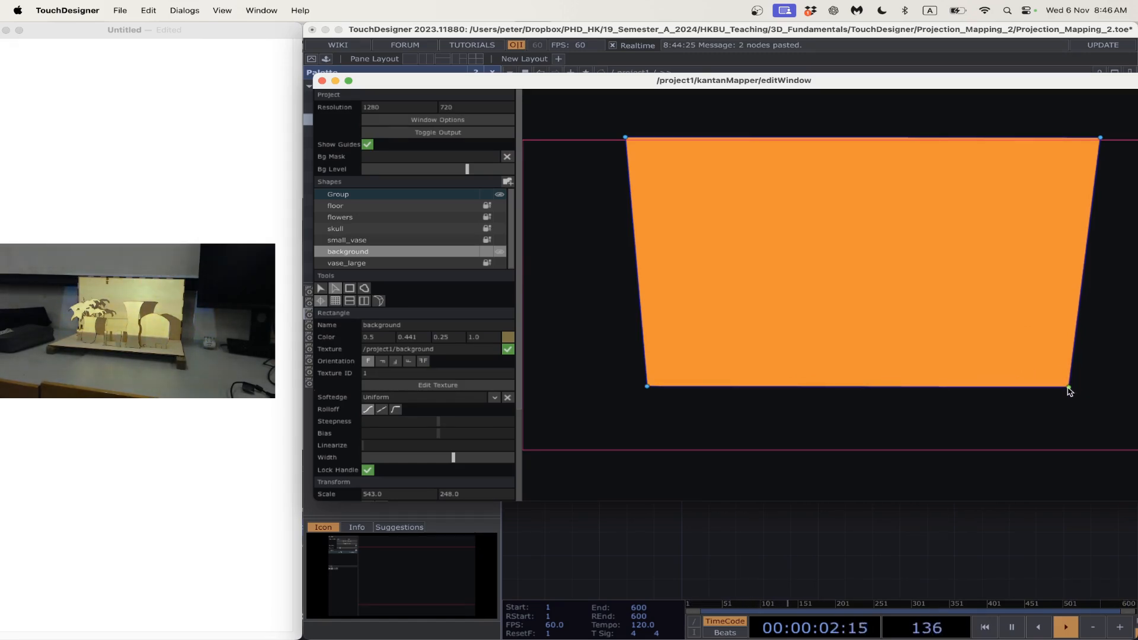
# - Lock the background shape and reorder the shape list so background comes before floor
pyautogui.click(487, 252)
pyautogui.click(362, 251)
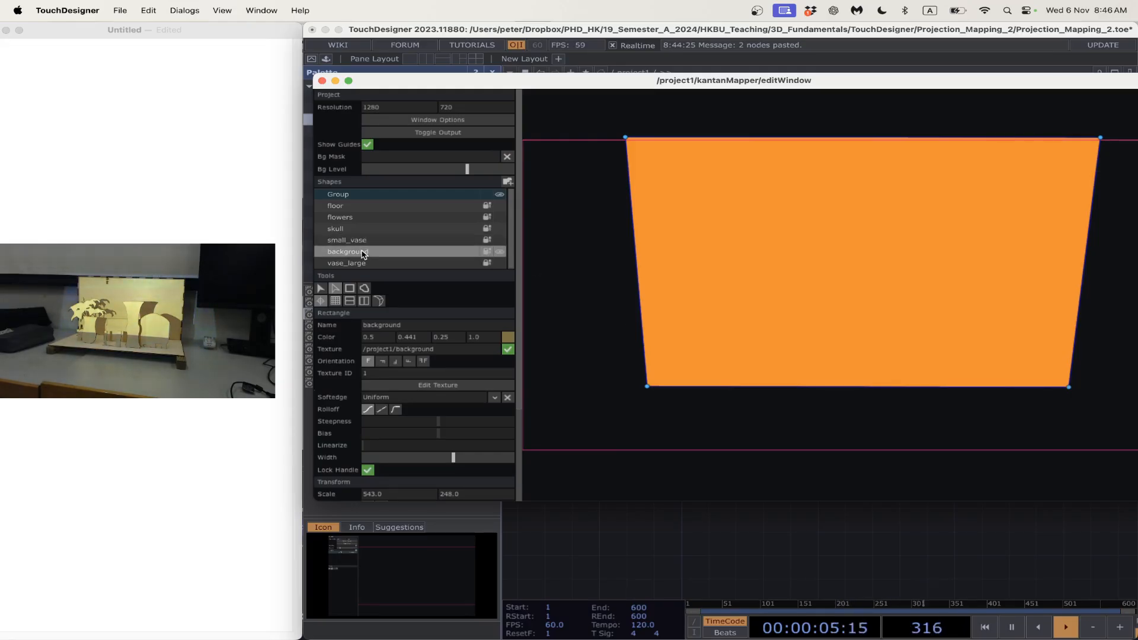
pyautogui.moveTo(356, 210); pyautogui.dragTo(353, 207)
pyautogui.click(359, 217)
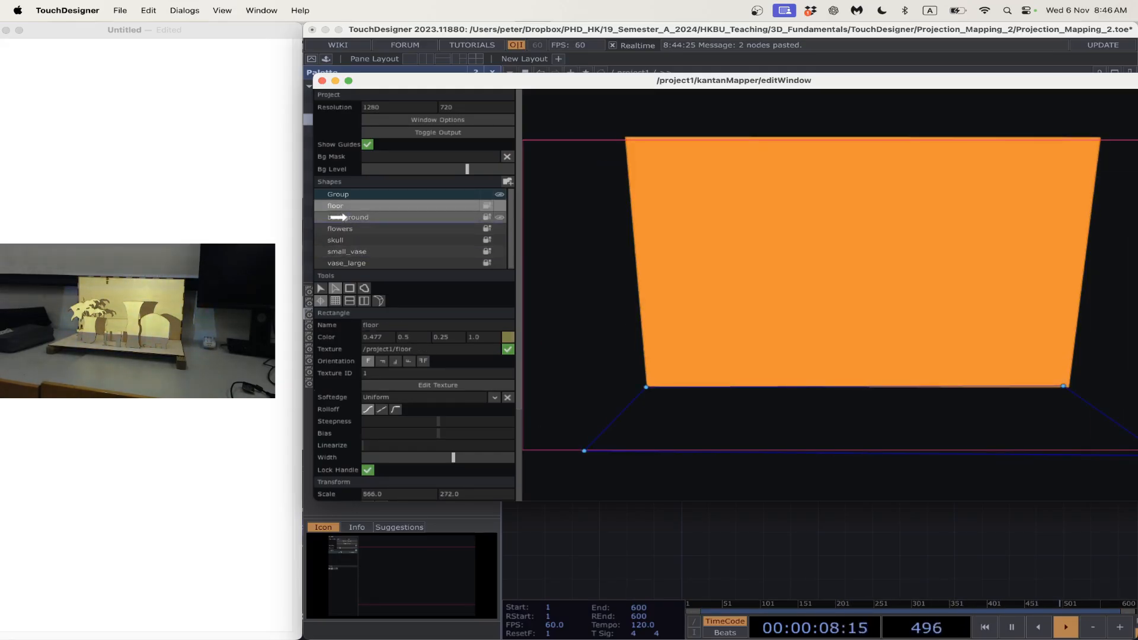
# - Turn on the visibility of the floor, flowers, skull, small_vase and vase_large shapes
pyautogui.click(500, 216)
pyautogui.click(500, 228)
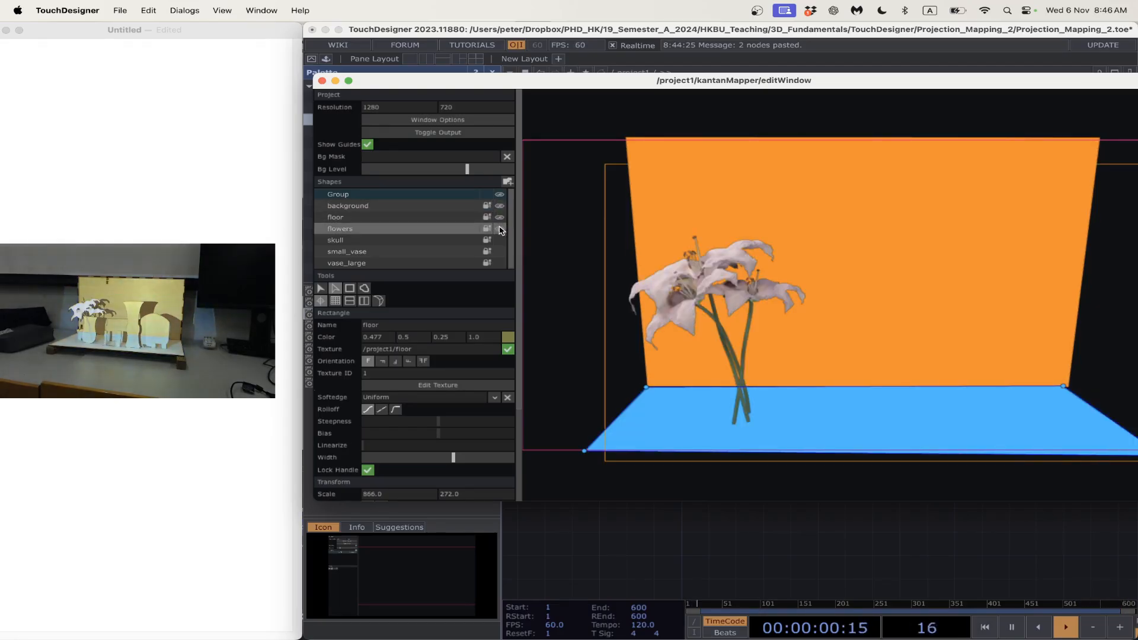
pyautogui.click(500, 240)
pyautogui.click(500, 251)
pyautogui.click(500, 263)
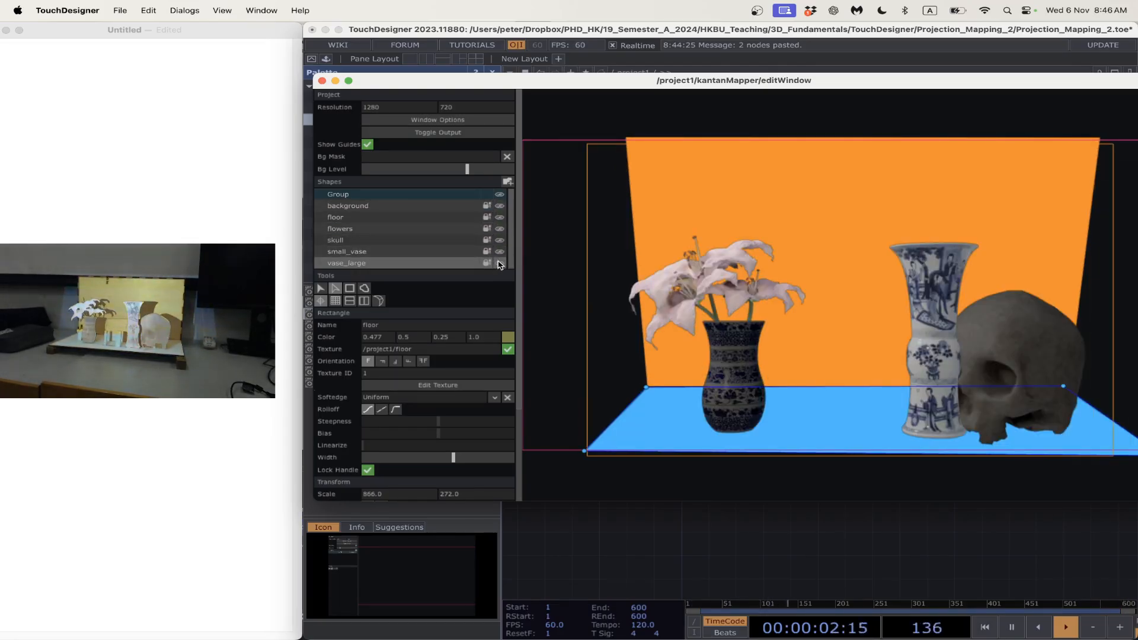